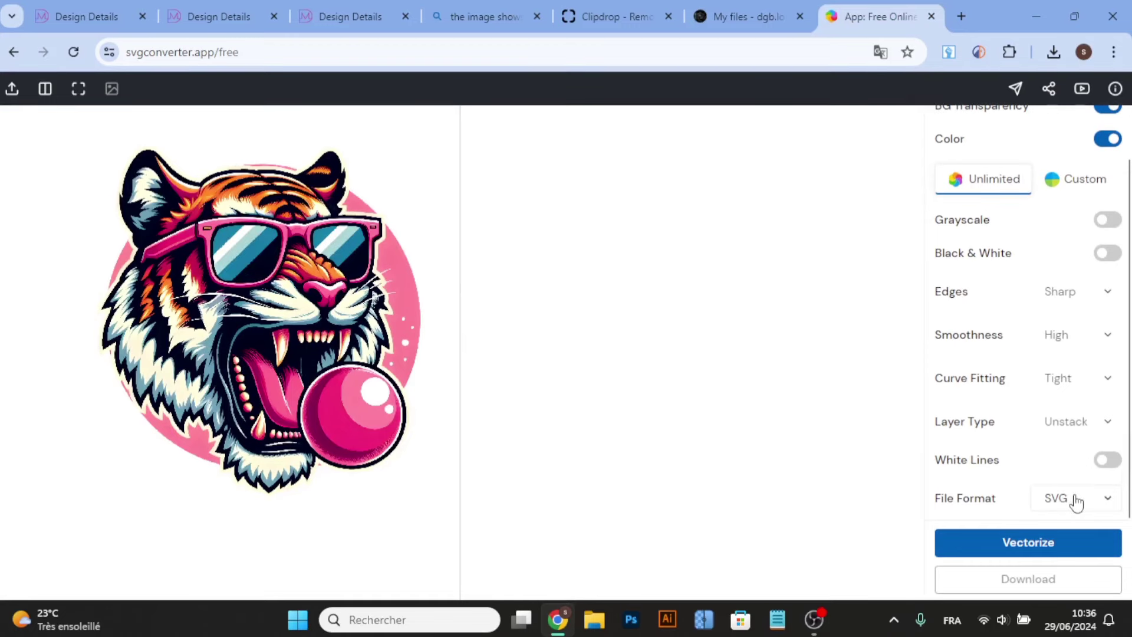
- Vectorize the tiger image in SVG format with the current settings and download the finished file
{"action": "left_click", "coordinate": [1024, 539]}
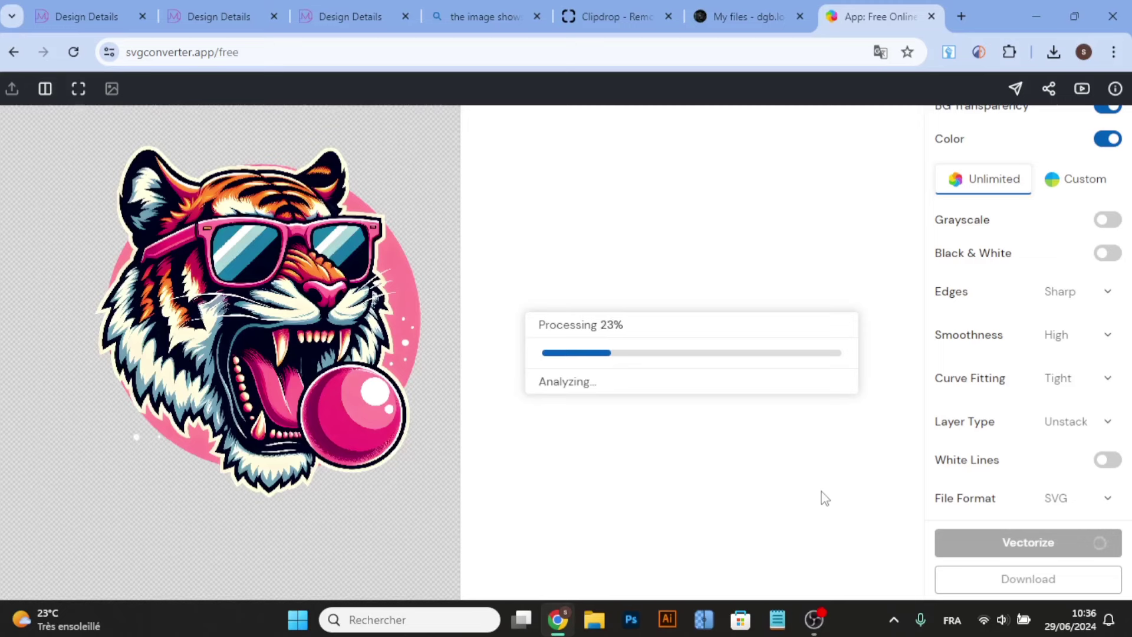
{"action": "key", "text": "ctrl+2"}
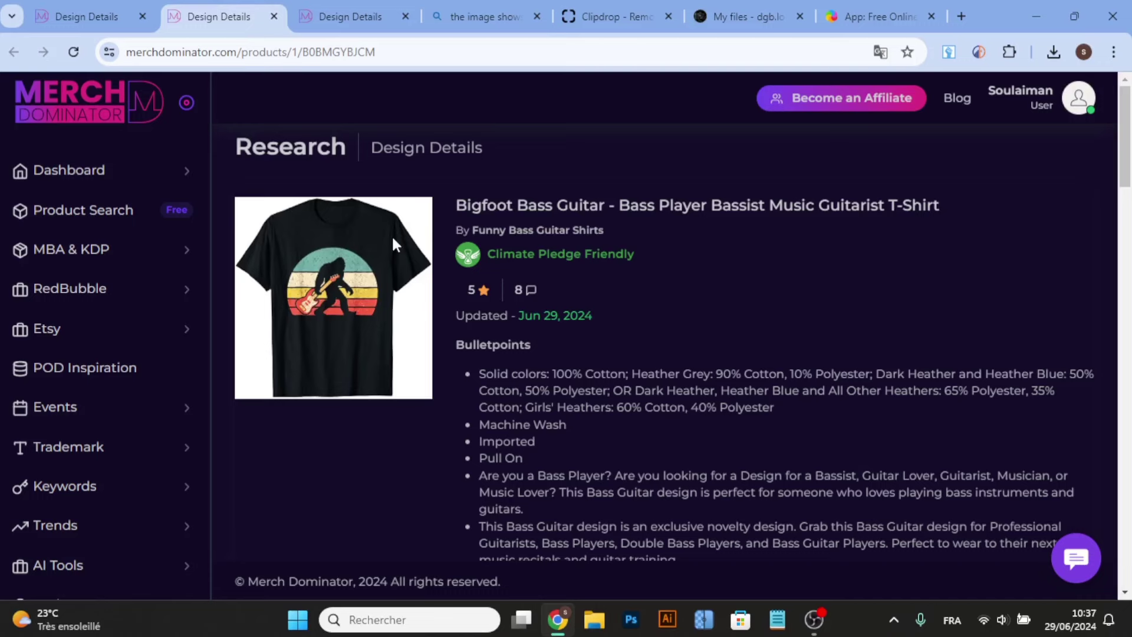
{"action": "left_click", "coordinate": [350, 16]}
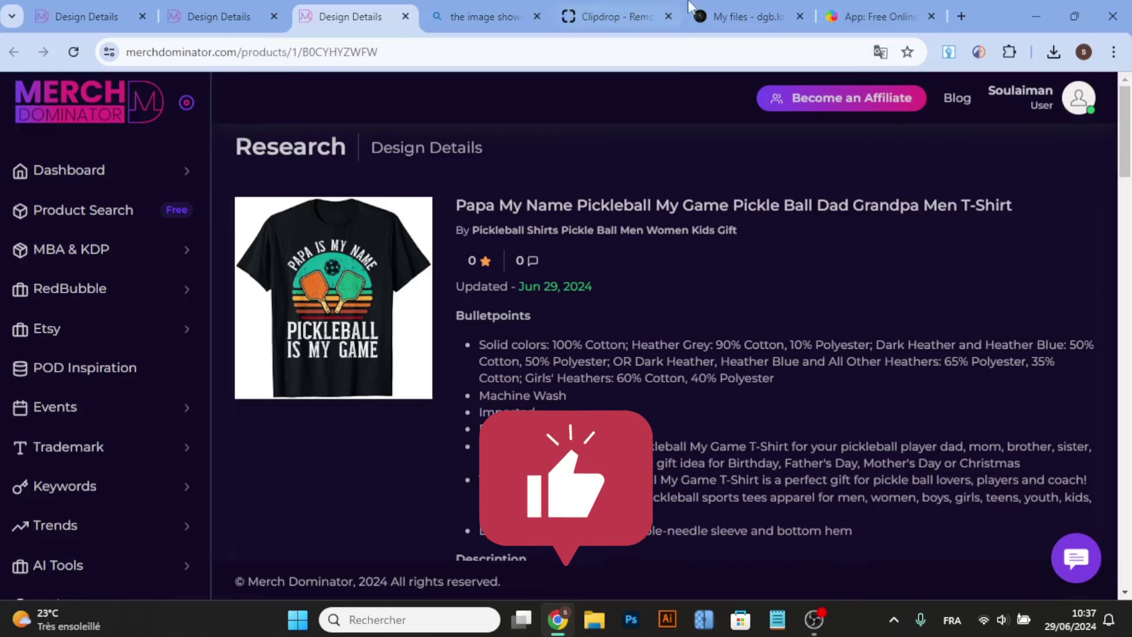
{"action": "left_click", "coordinate": [872, 17]}
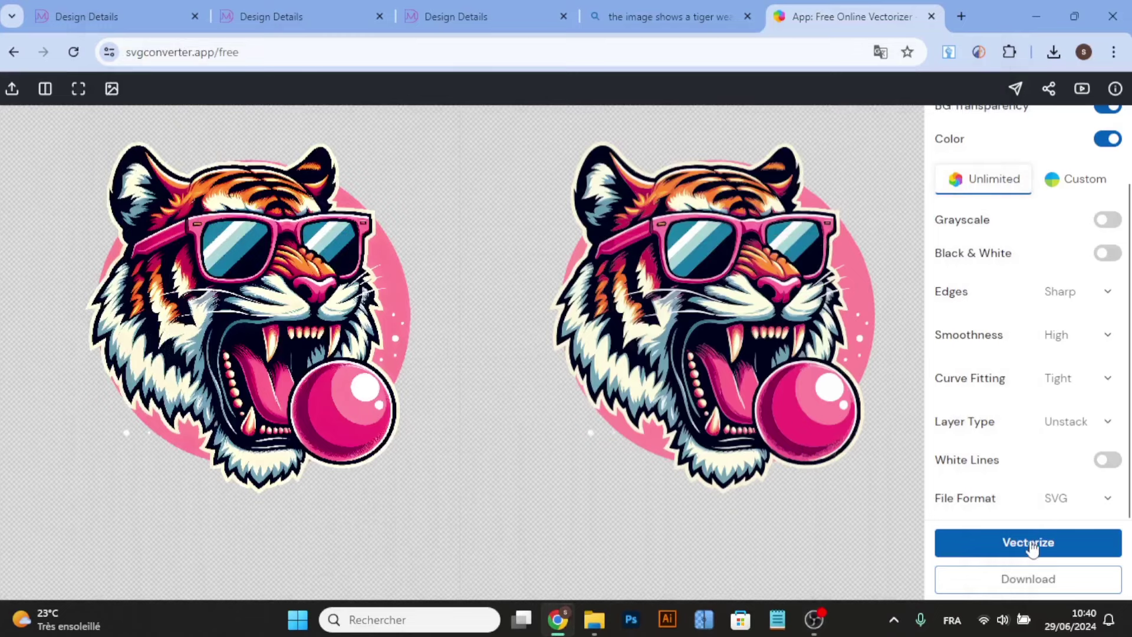
{"action": "left_click", "coordinate": [983, 586]}
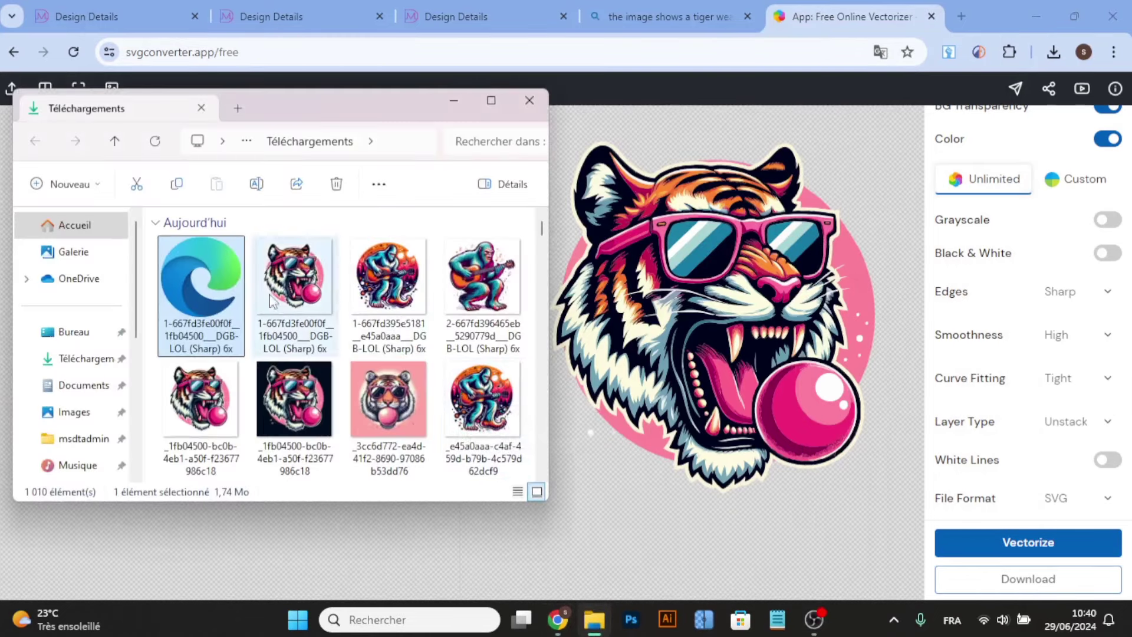
- Open the newly downloaded tiger SVG from the Téléchargements folder in Adobe Illustrator
{"action": "right_click", "coordinate": [197, 269]}
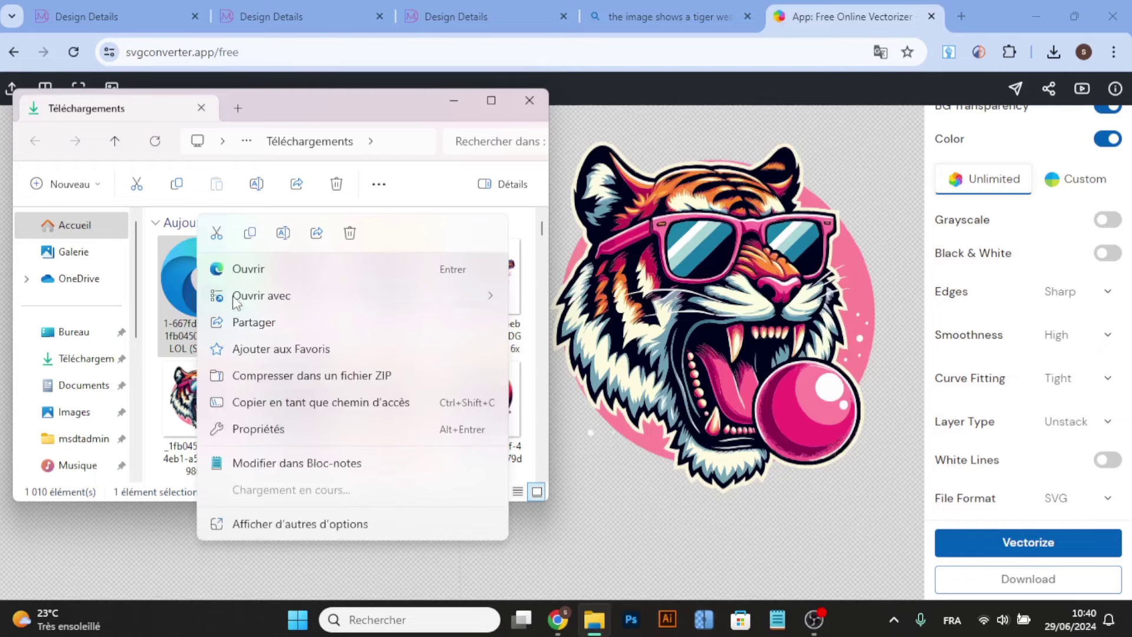
{"action": "mouse_move", "coordinate": [289, 296]}
{"action": "left_click", "coordinate": [524, 304]}
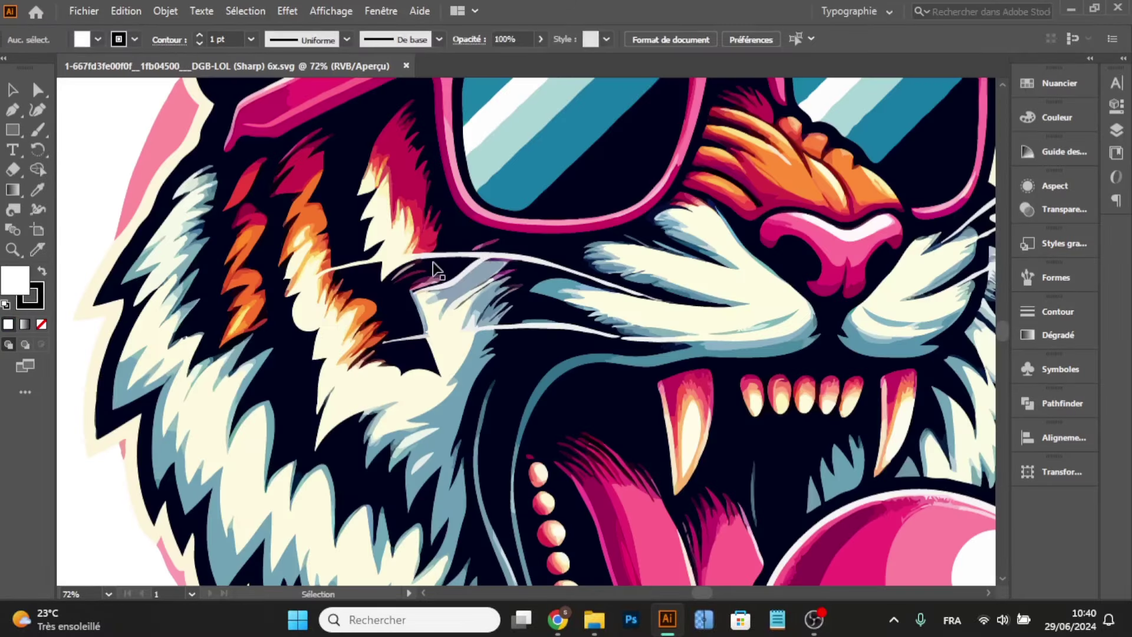
- Delete the background shape behind the tiger artwork on the artboard
{"action": "key", "text": "alt"}
{"action": "scroll", "coordinate": [438, 257], "scroll_direction": "down", "scroll_amount": 8}
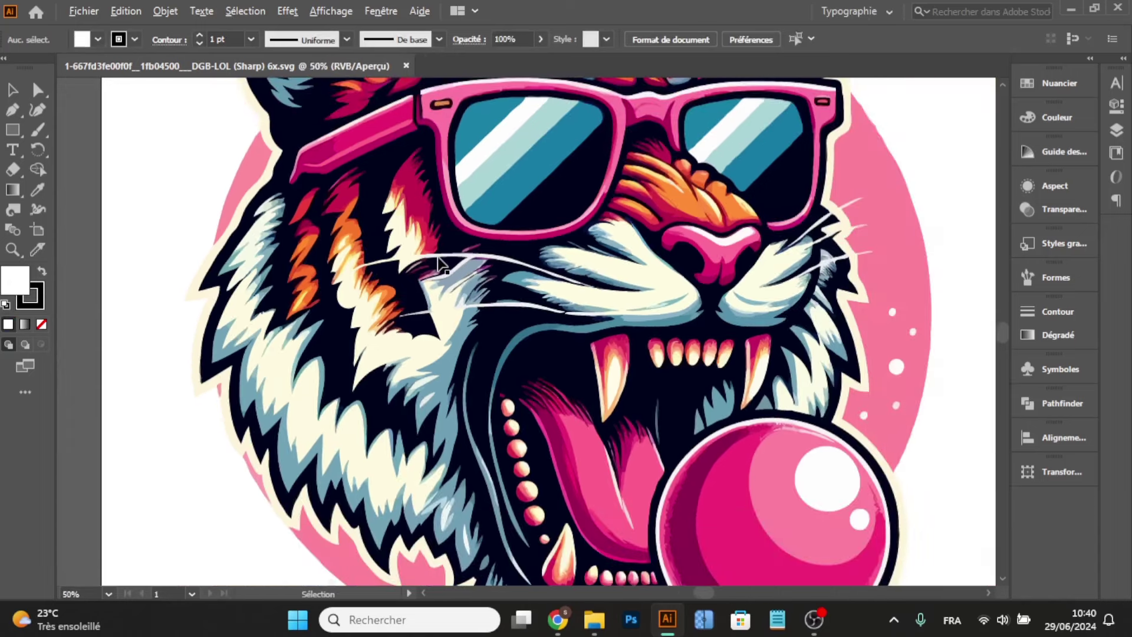
{"action": "scroll", "coordinate": [233, 233], "scroll_direction": "up", "scroll_amount": 2}
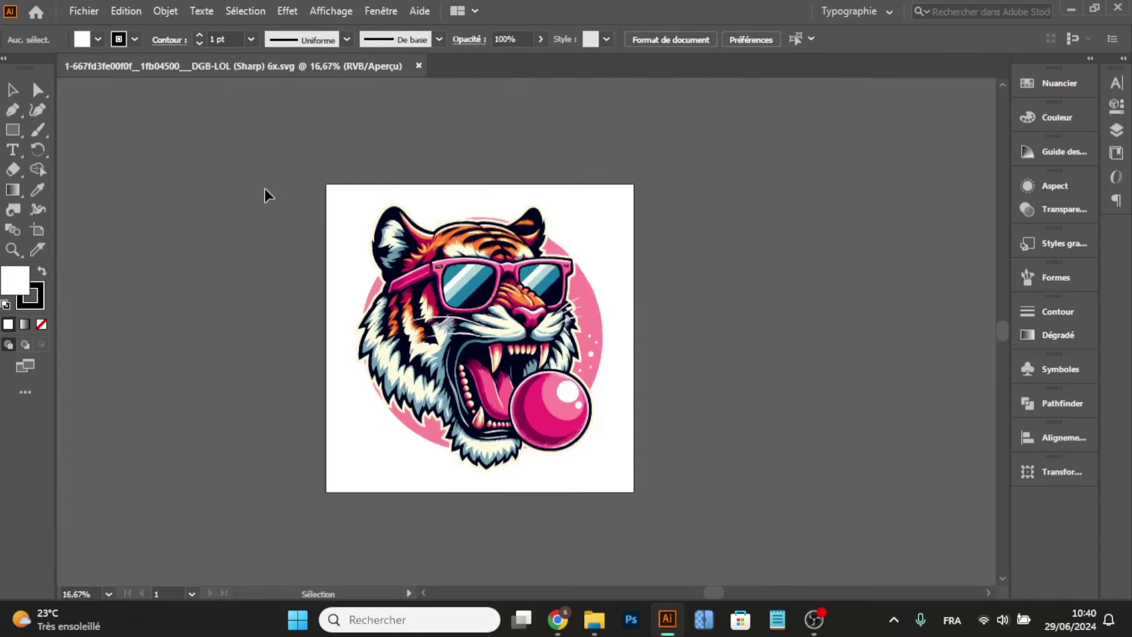
{"action": "left_click", "coordinate": [339, 211]}
{"action": "key", "text": "Delete"}
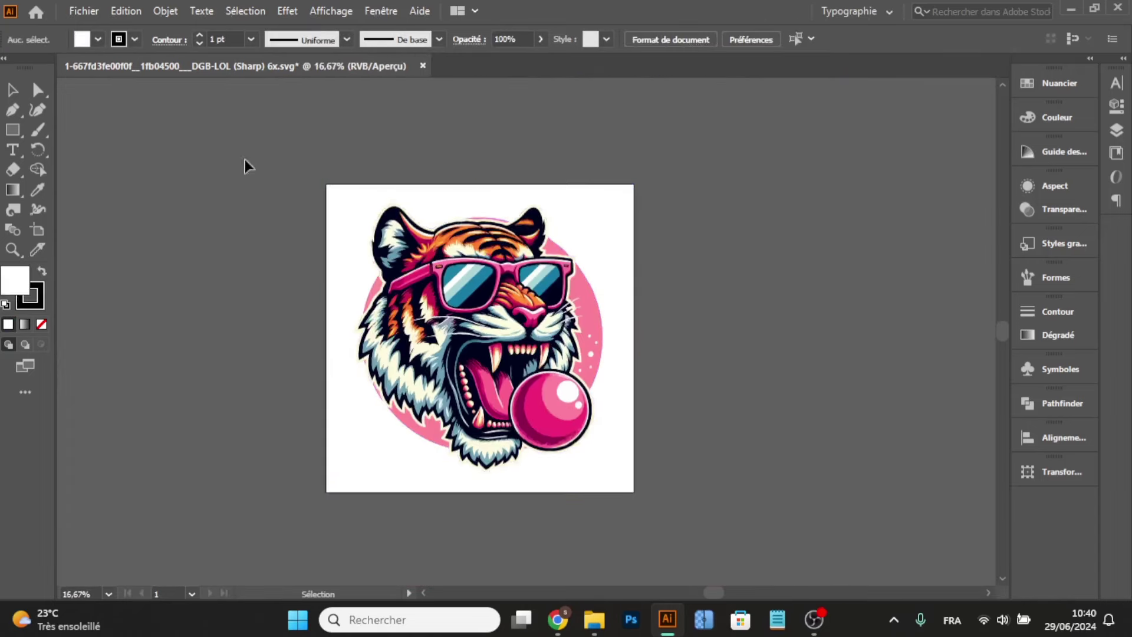
- Select the whole tiger artwork and group it into a single object
{"action": "left_click", "coordinate": [492, 324]}
{"action": "right_click", "coordinate": [493, 325]}
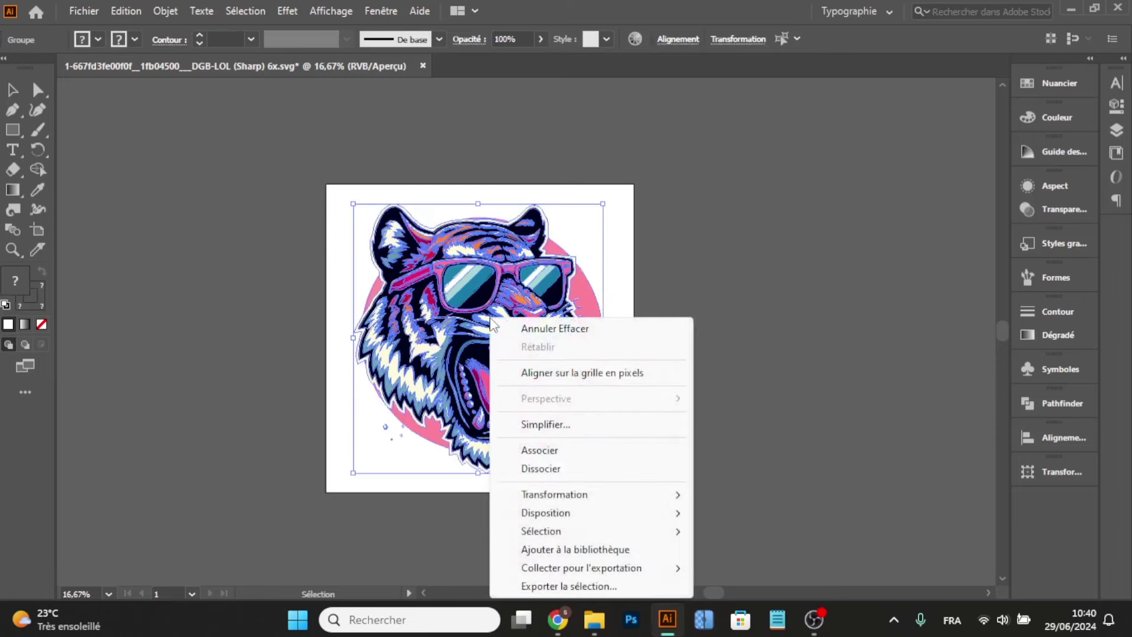
{"action": "left_click", "coordinate": [548, 452]}
{"action": "right_click", "coordinate": [454, 322]}
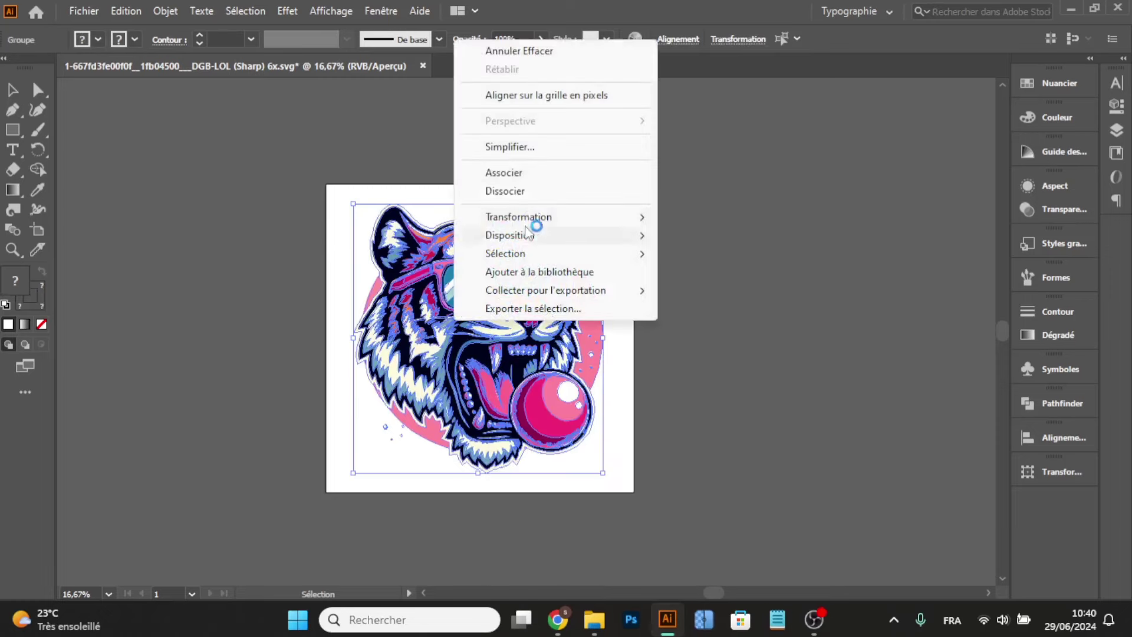
{"action": "left_click", "coordinate": [513, 172]}
- Create a new portrait document of 4500 x 5400 px
{"action": "right_click", "coordinate": [471, 59]}
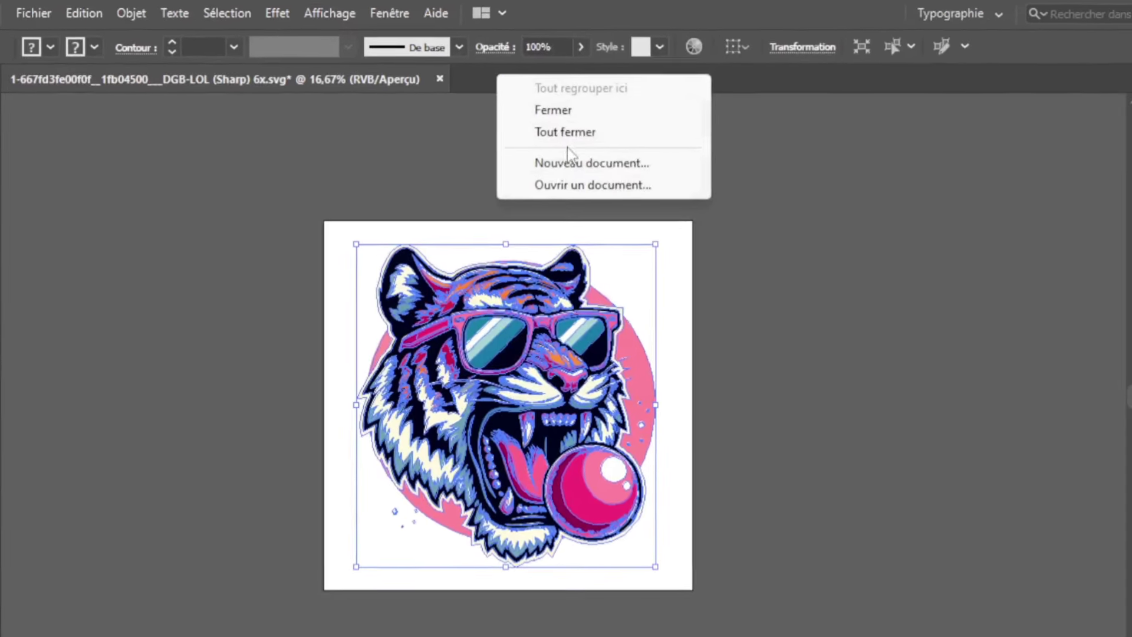
{"action": "left_click", "coordinate": [571, 165]}
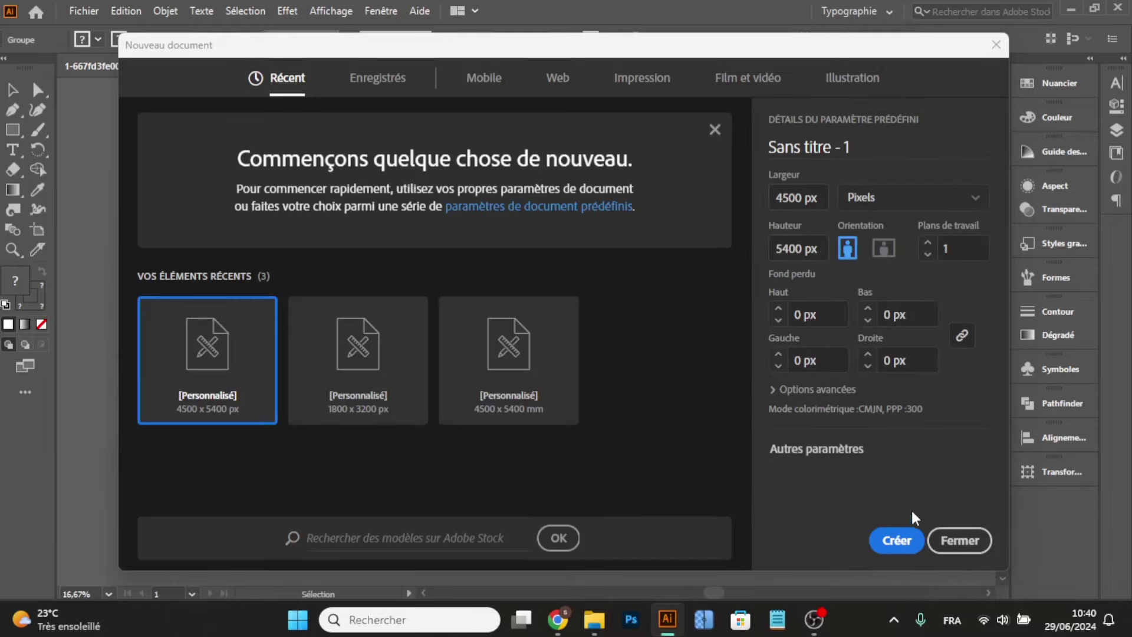
{"action": "left_click", "coordinate": [882, 541]}
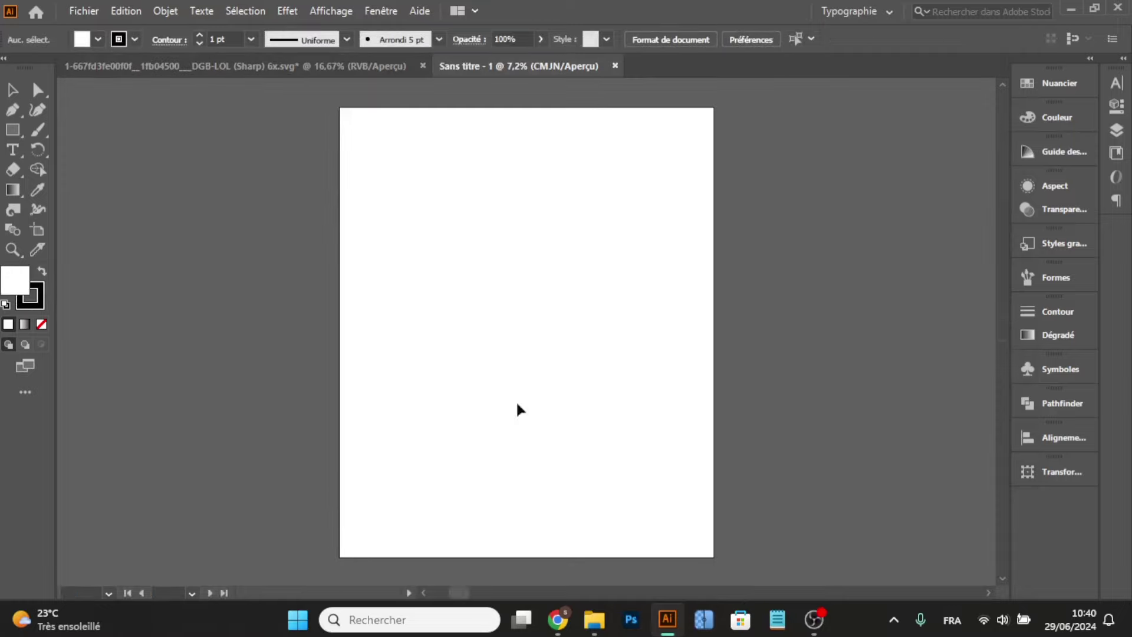
- Transfer the tiger group from the SVG file to the new blank document and close the SVG file without saving
{"action": "left_click", "coordinate": [347, 66]}
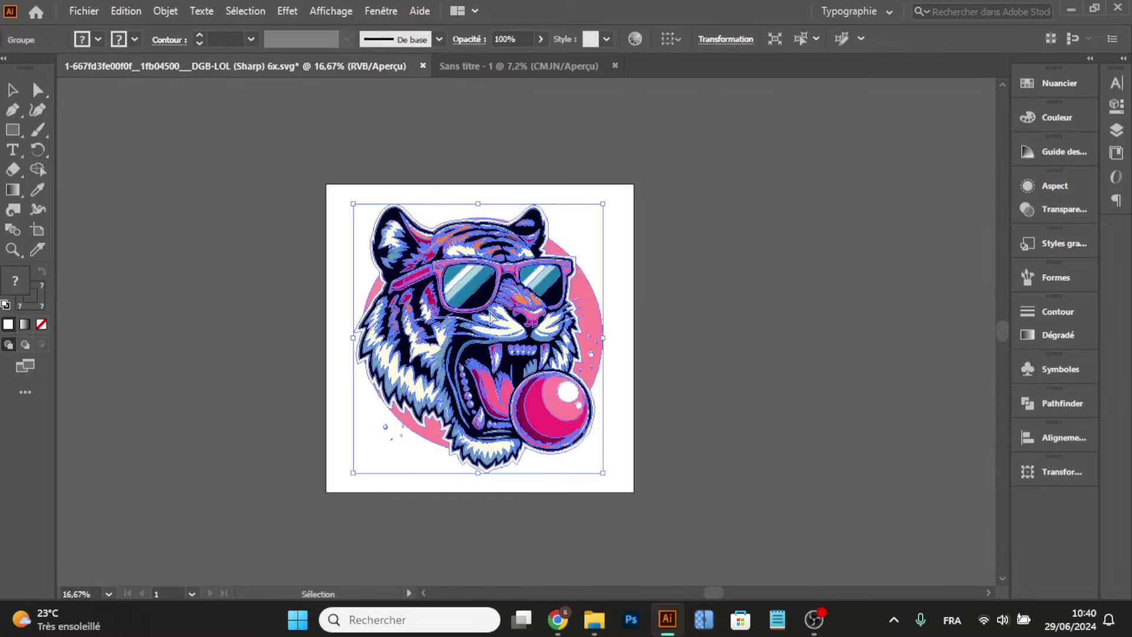
{"action": "left_click_drag", "start_coordinate": [501, 328], "coordinate": [536, 243]}
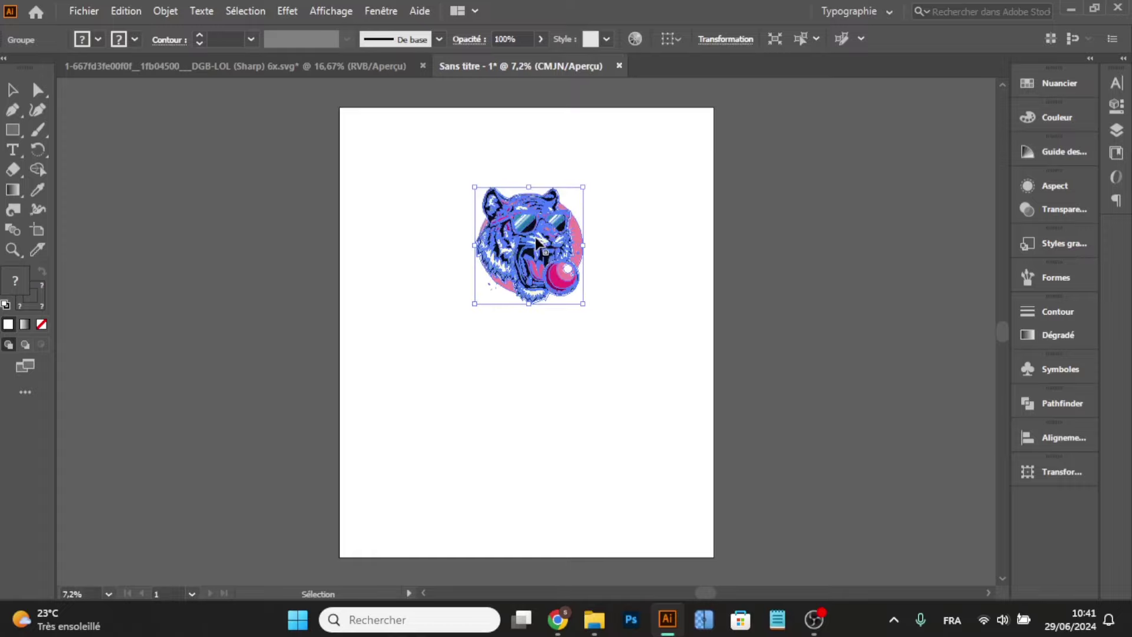
{"action": "left_click", "coordinate": [423, 66]}
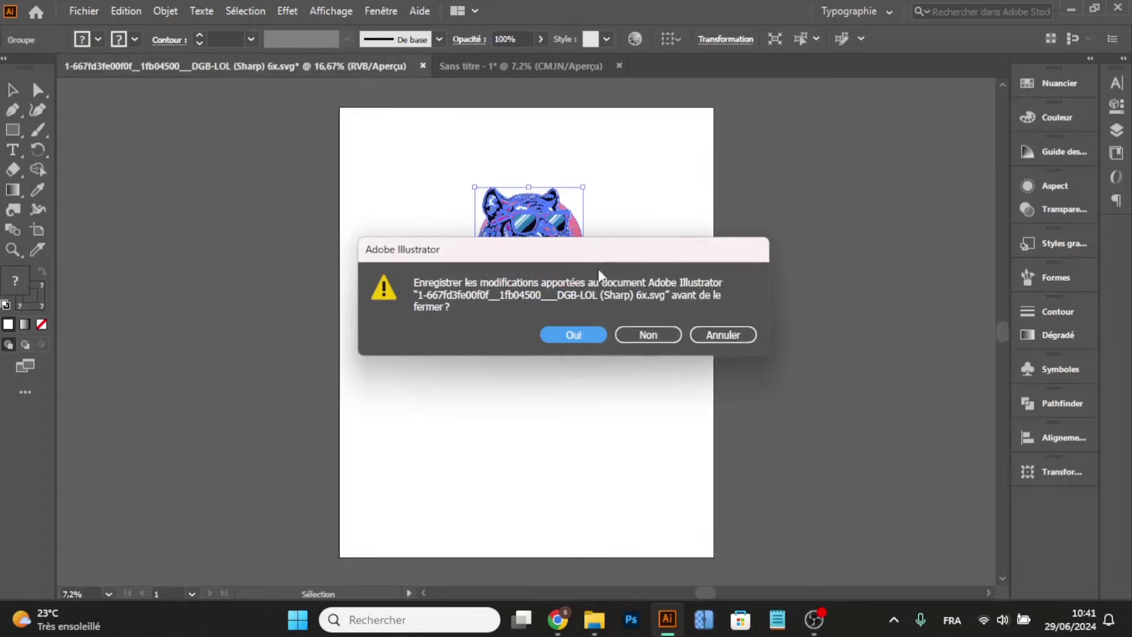
{"action": "left_click", "coordinate": [640, 333]}
- Enlarge the tiger group to nearly the full artboard width and centre it on the artboard
{"action": "left_click_drag", "start_coordinate": [476, 305], "coordinate": [288, 507]}
{"action": "left_click_drag", "start_coordinate": [429, 360], "coordinate": [516, 331]}
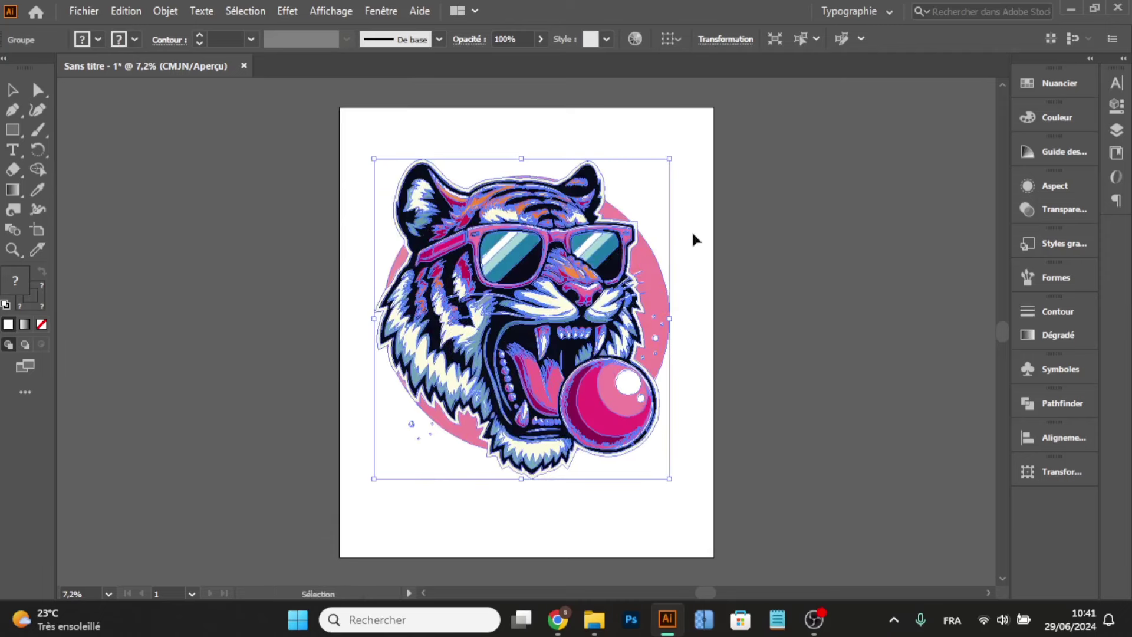
{"action": "left_click_drag", "start_coordinate": [506, 235], "coordinate": [509, 231]}
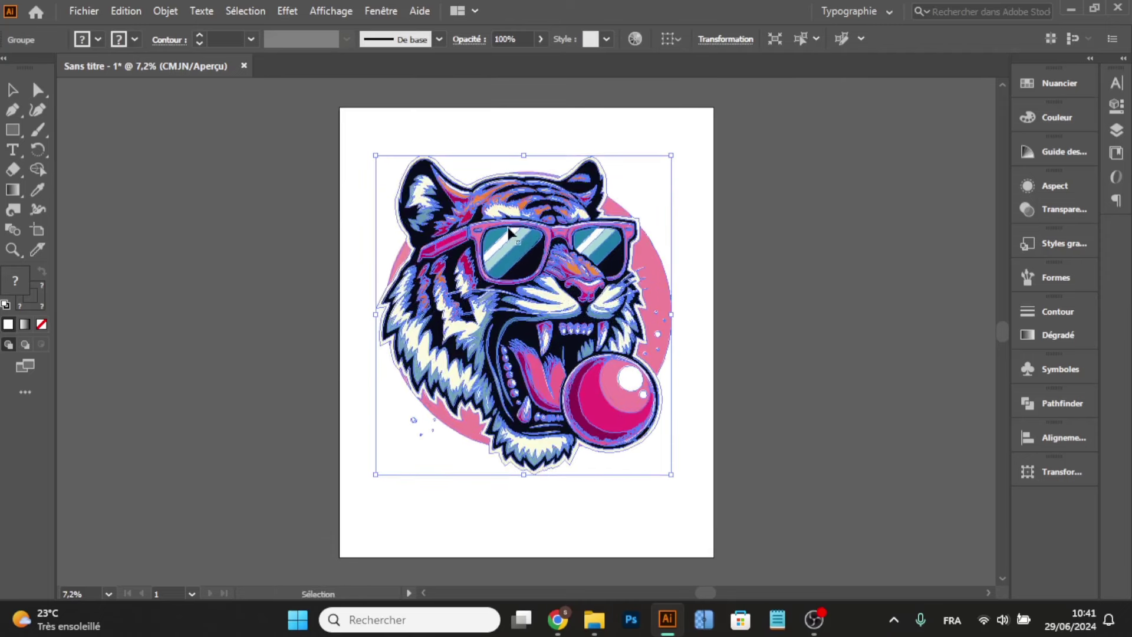
{"action": "left_click_drag", "start_coordinate": [671, 155], "coordinate": [683, 143]}
{"action": "left_click_drag", "start_coordinate": [544, 316], "coordinate": [534, 342]}
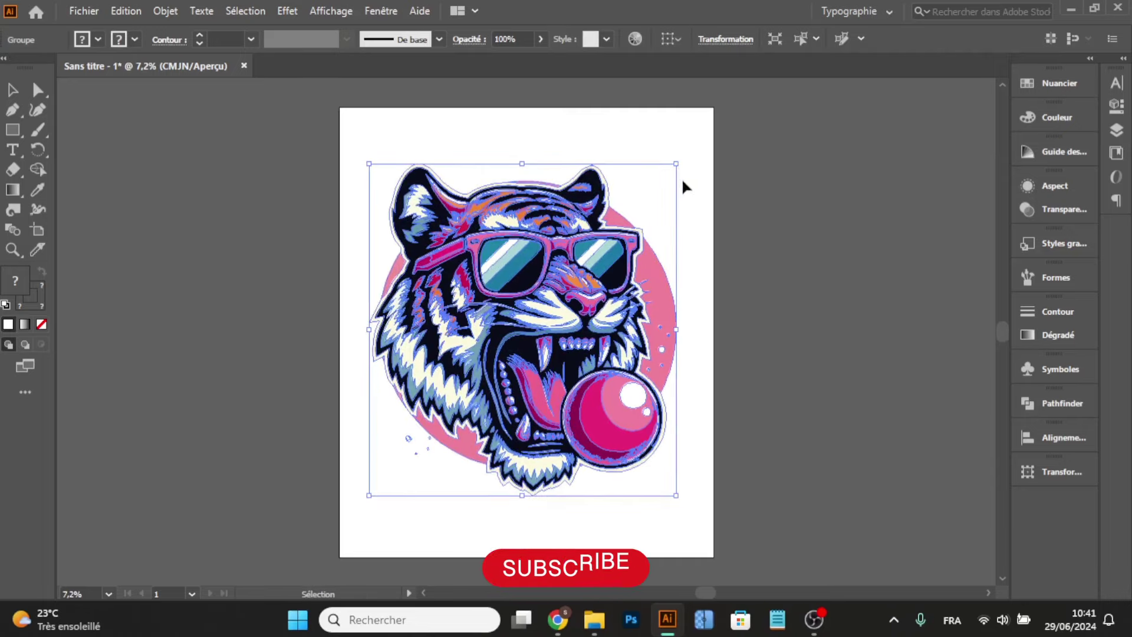
{"action": "left_click_drag", "start_coordinate": [676, 161], "coordinate": [698, 138]}
{"action": "left_click_drag", "start_coordinate": [544, 319], "coordinate": [528, 345]}
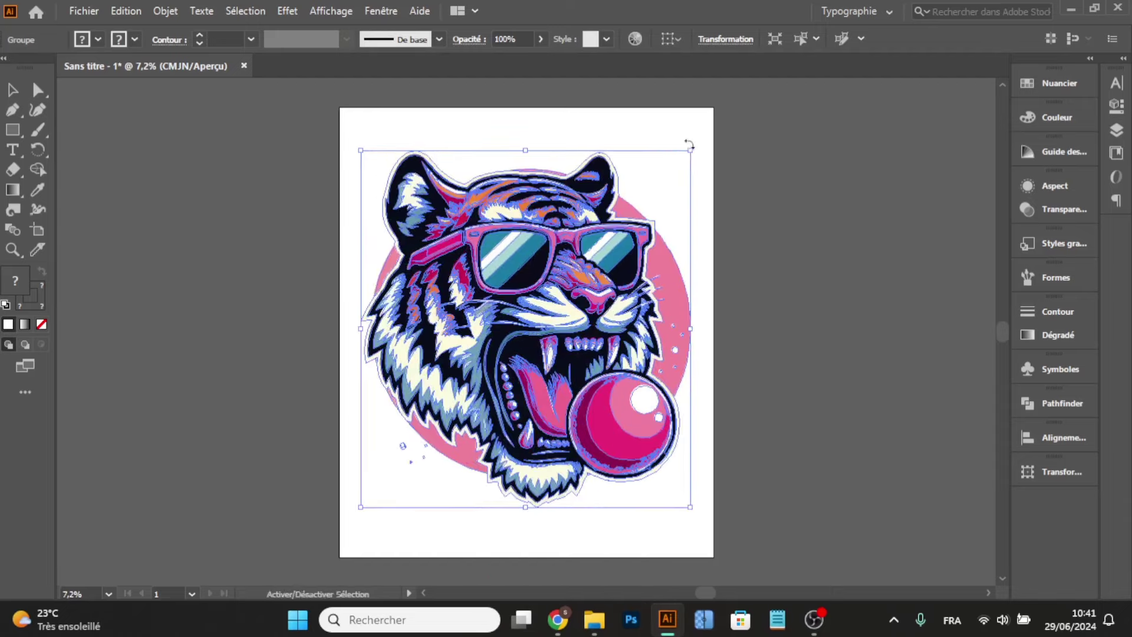
{"action": "left_click_drag", "start_coordinate": [690, 151], "coordinate": [697, 143]}
{"action": "left_click_drag", "start_coordinate": [522, 296], "coordinate": [521, 307]}
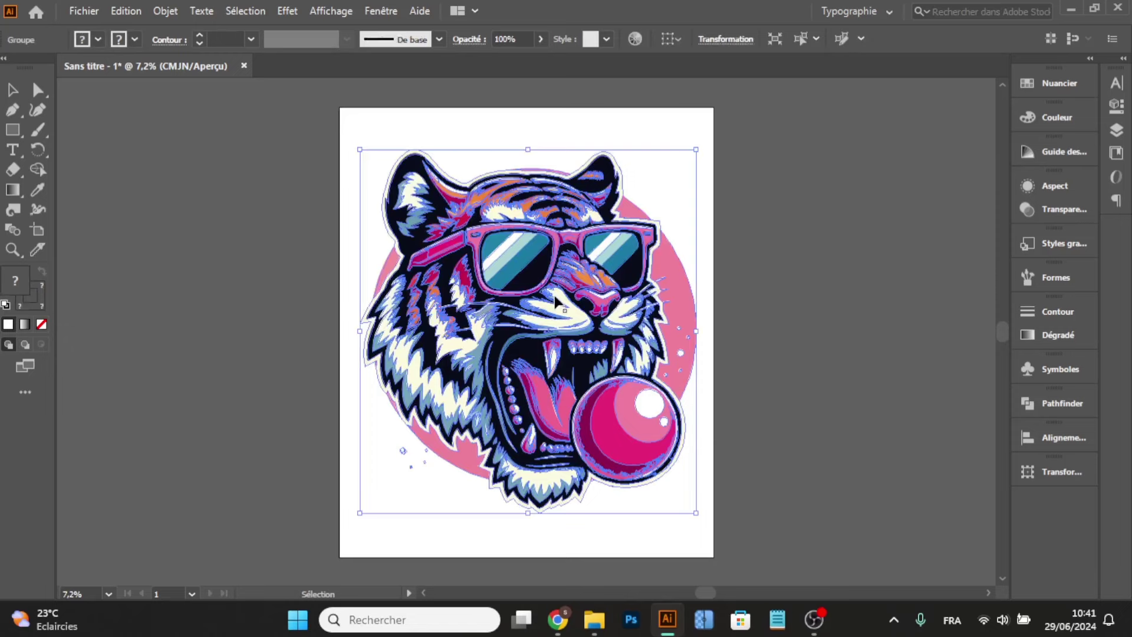
- Ungroup the tiger artwork so its shapes can be selected separately, and clear the selection
{"action": "right_click", "coordinate": [555, 298]}
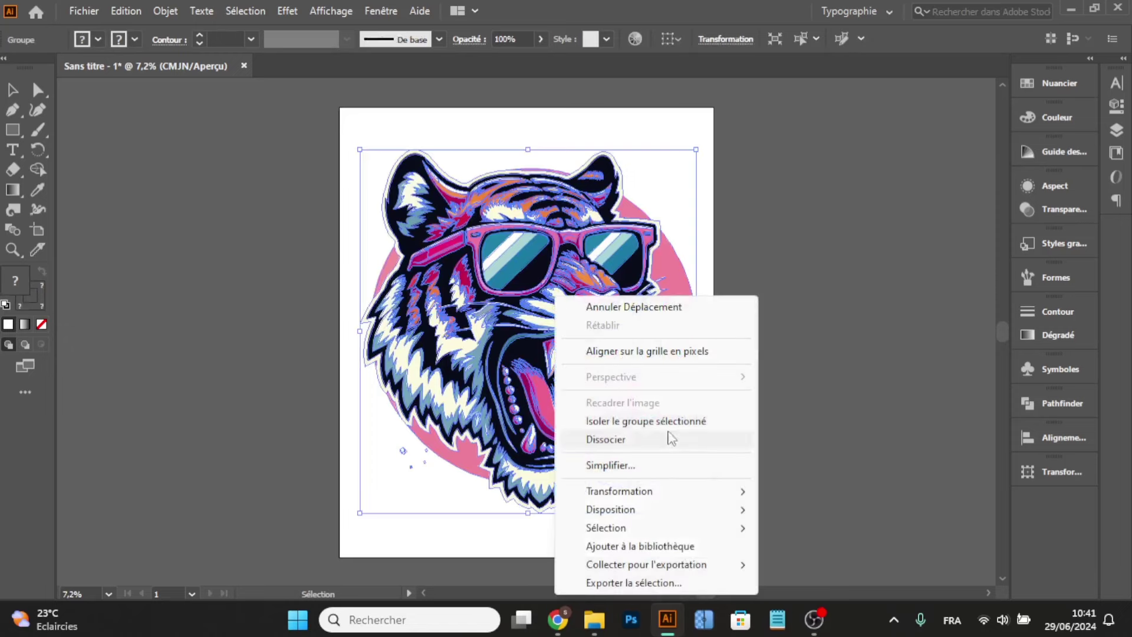
{"action": "left_click", "coordinate": [622, 441]}
{"action": "left_click", "coordinate": [236, 352]}
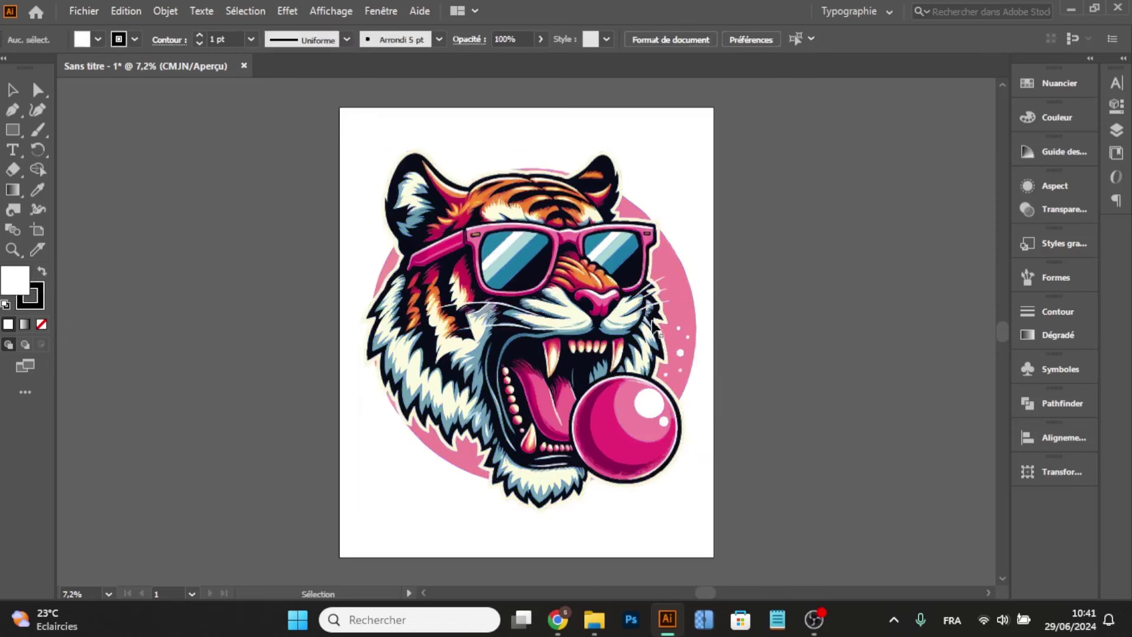
{"action": "left_click", "coordinate": [681, 279]}
{"action": "double_click", "coordinate": [681, 280]}
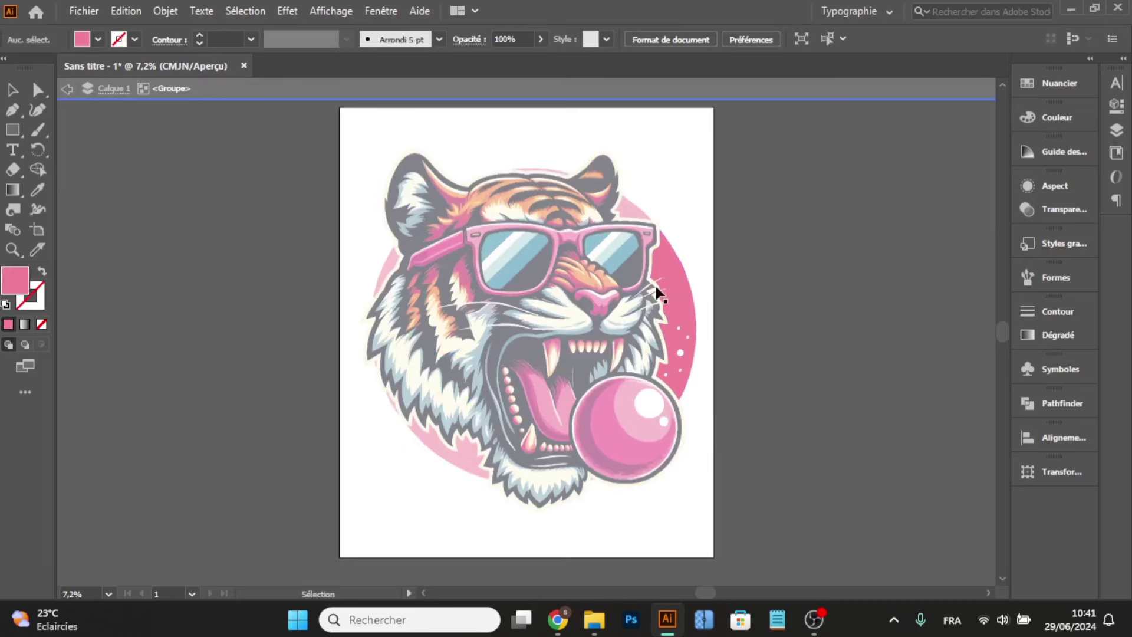
{"action": "double_click", "coordinate": [776, 260]}
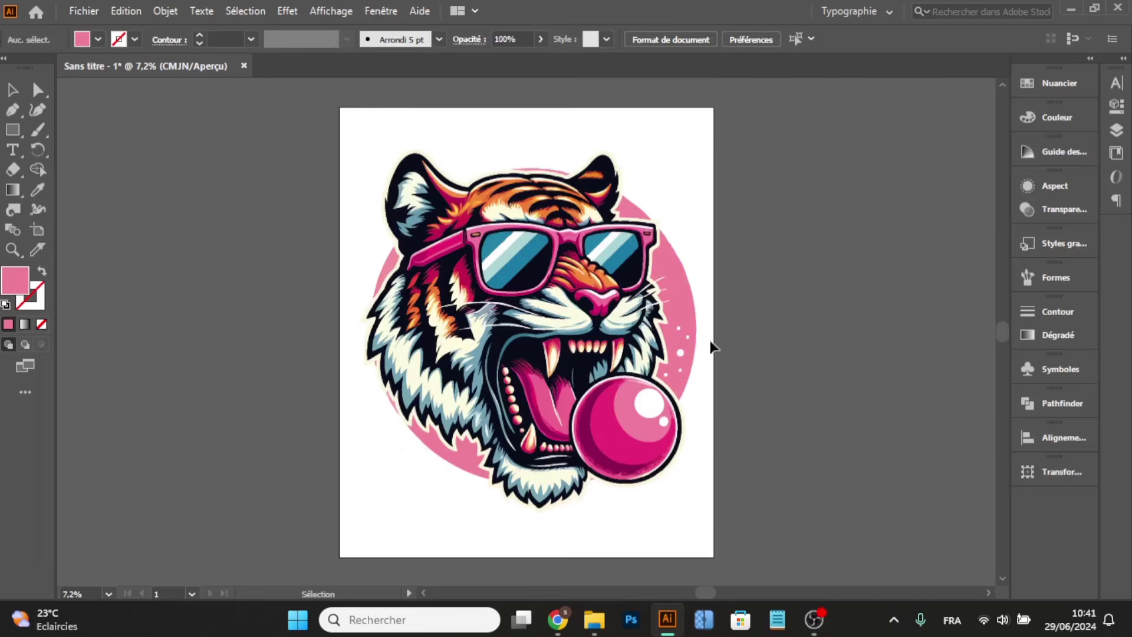
- Delete the pink background circle pieces beside the right cheek, below the right ear and above the head
{"action": "scroll", "coordinate": [688, 341], "scroll_direction": "up", "scroll_amount": 2}
{"action": "left_click", "coordinate": [645, 251]}
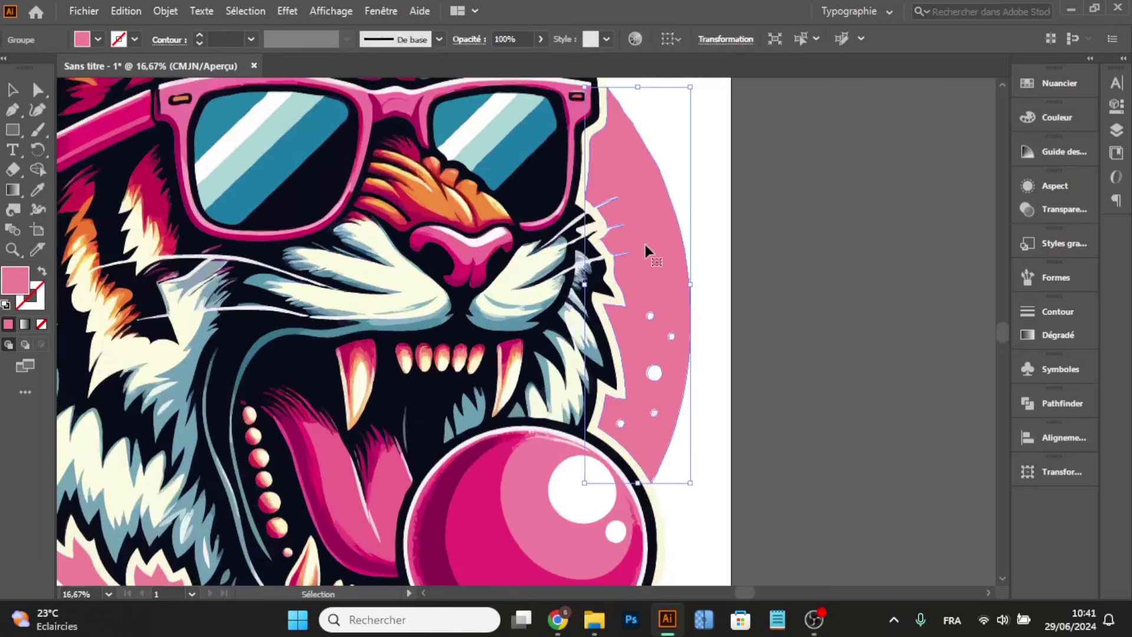
{"action": "key", "text": "Delete"}
{"action": "scroll", "coordinate": [646, 252], "scroll_direction": "down", "scroll_amount": 2}
{"action": "scroll", "coordinate": [618, 162], "scroll_direction": "up", "scroll_amount": 2}
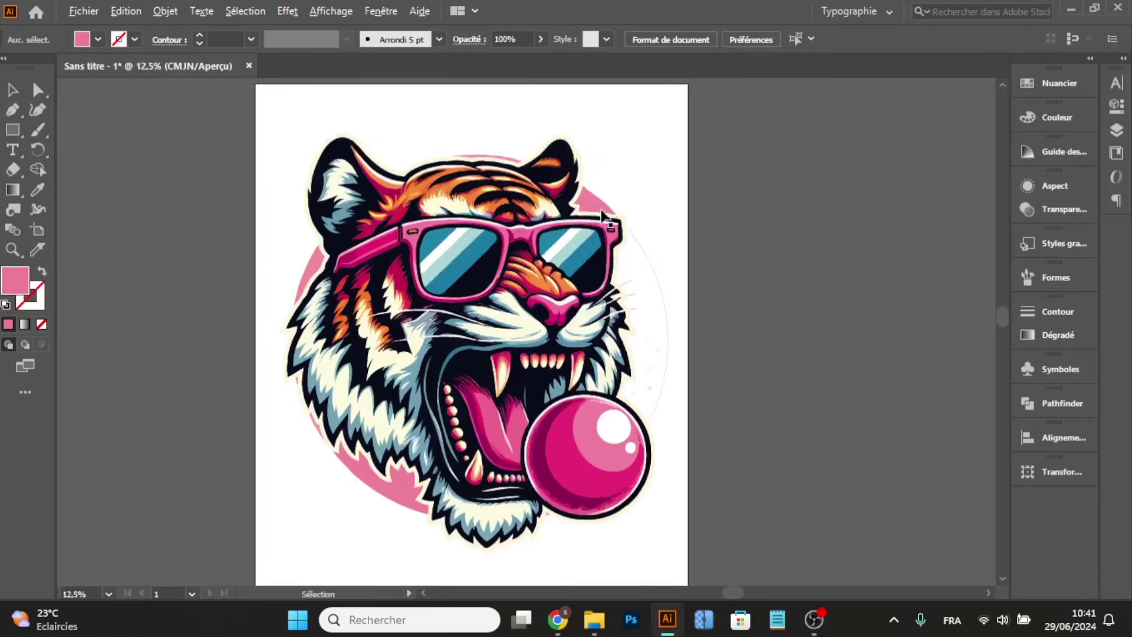
{"action": "left_click", "coordinate": [590, 203]}
{"action": "key", "text": "Delete"}
{"action": "scroll", "coordinate": [386, 155], "scroll_direction": "up", "scroll_amount": 1}
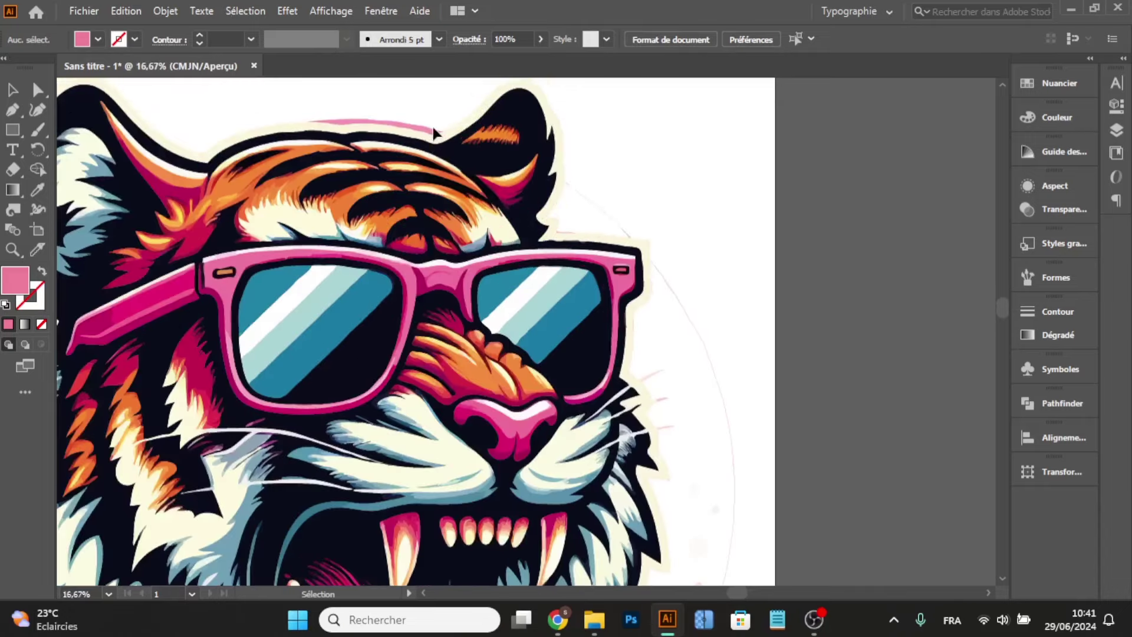
{"action": "left_click", "coordinate": [427, 132]}
{"action": "key", "text": "Delete"}
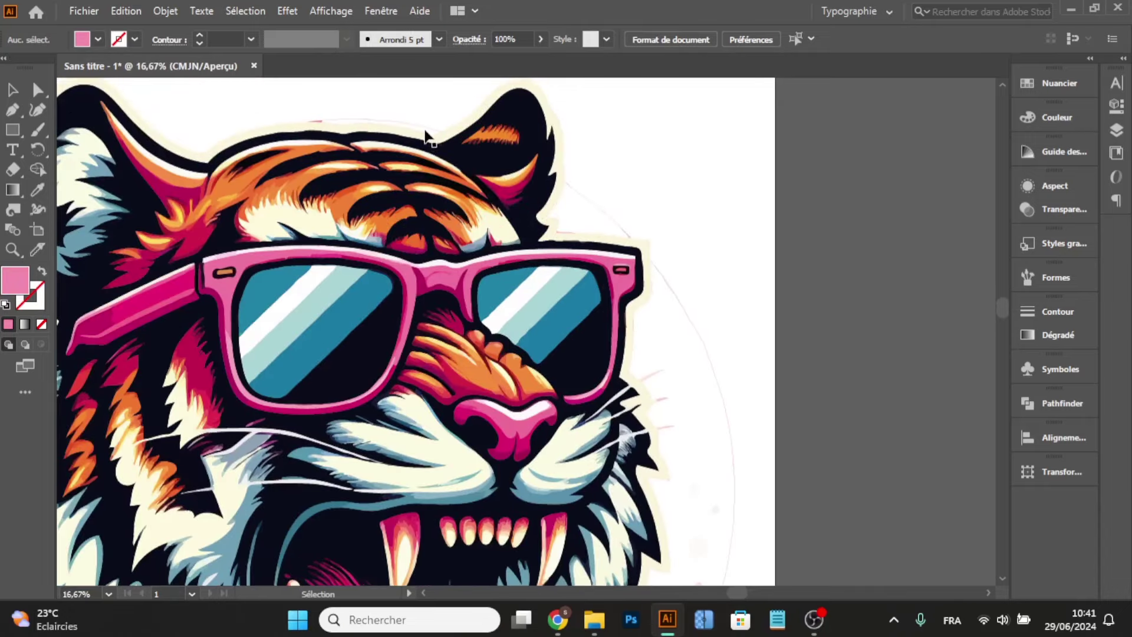
- Switch to outline view and delete the leftover thin circle paths around the right side and above the head
{"action": "key", "text": "ctrl+y"}
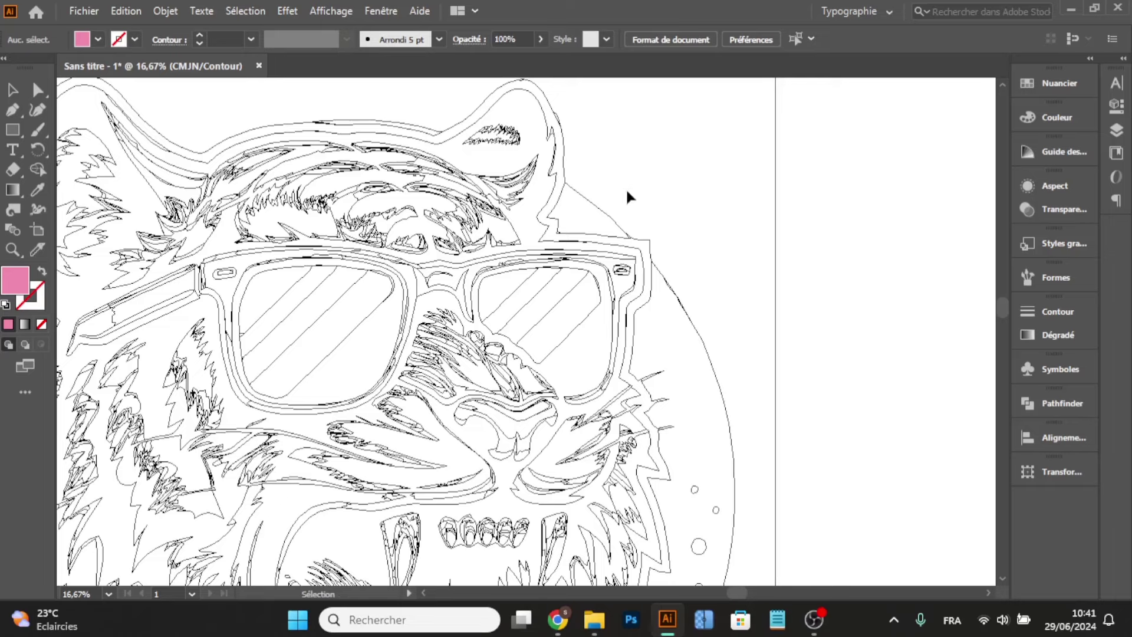
{"action": "left_click", "coordinate": [580, 198]}
{"action": "key", "text": "Delete"}
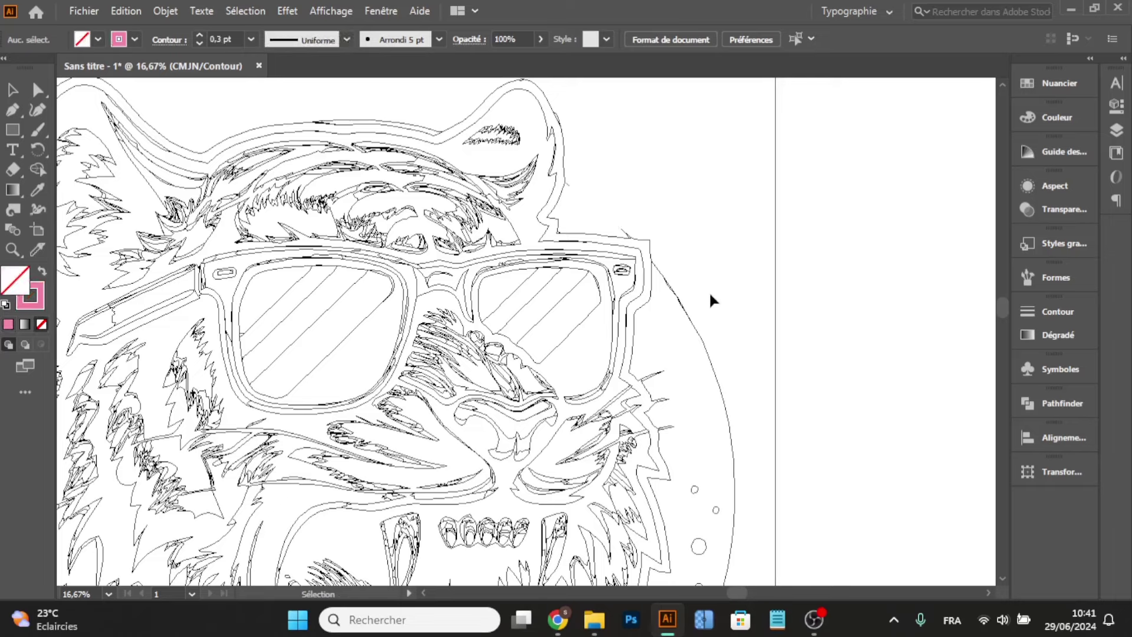
{"action": "left_click", "coordinate": [695, 333]}
{"action": "key", "text": "Delete"}
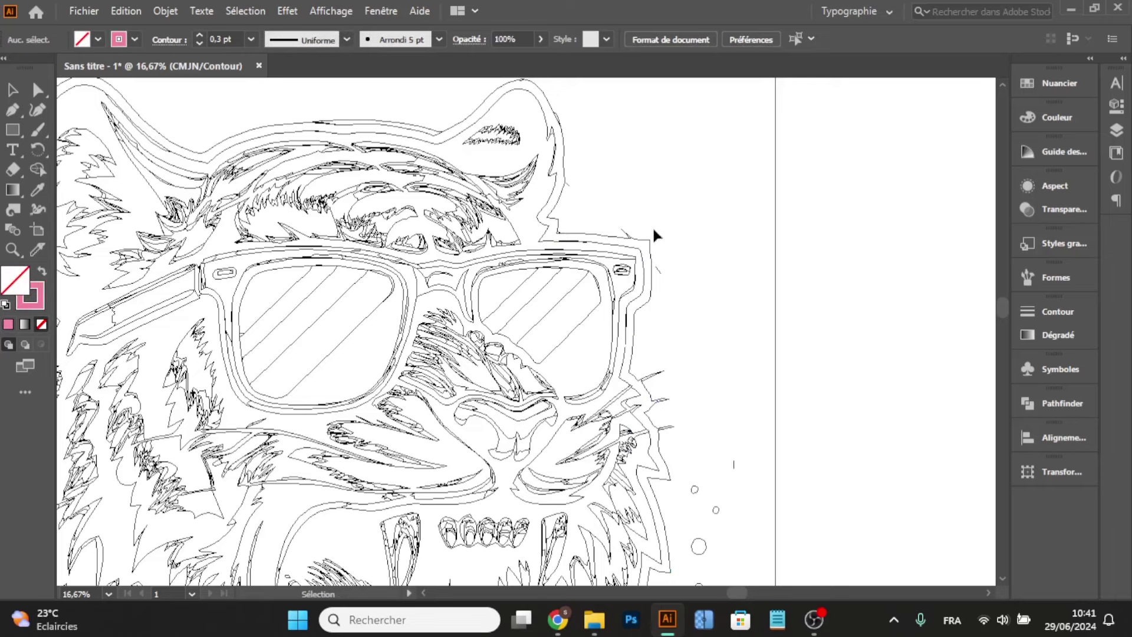
{"action": "left_click_drag", "start_coordinate": [578, 184], "coordinate": [567, 204]}
{"action": "left_click", "coordinate": [363, 122]}
{"action": "key", "text": "Delete"}
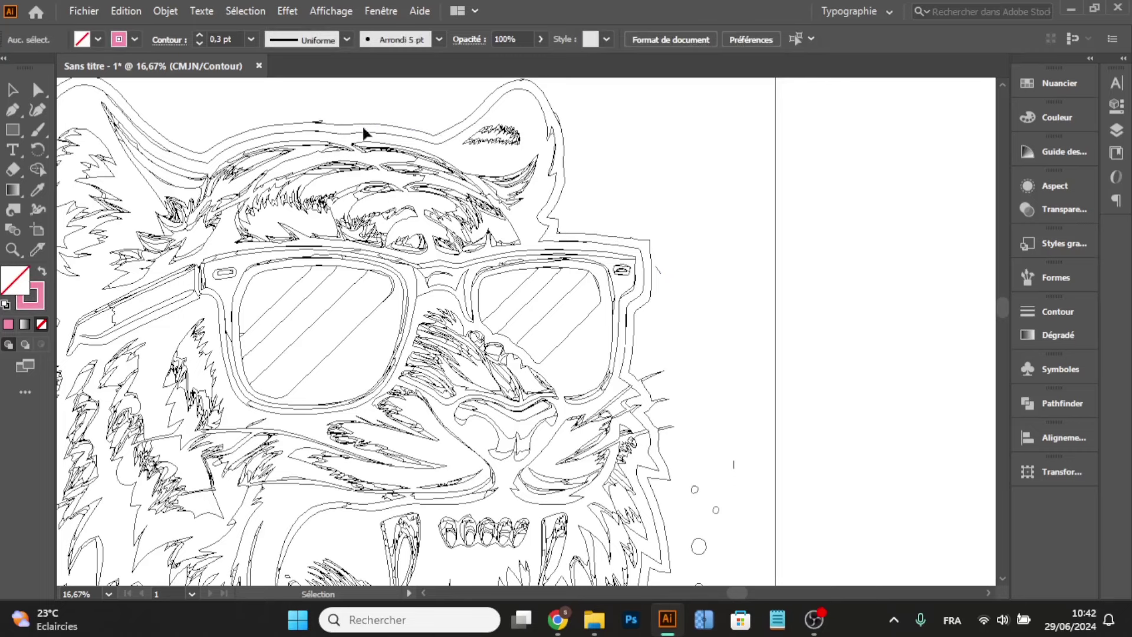
- Return to the colour preview and delete the pink background circle pieces along the lower-left side of the tiger's jaw
{"action": "scroll", "coordinate": [365, 134], "scroll_direction": "down", "scroll_amount": 3}
{"action": "scroll", "coordinate": [285, 425], "scroll_direction": "up", "scroll_amount": 1}
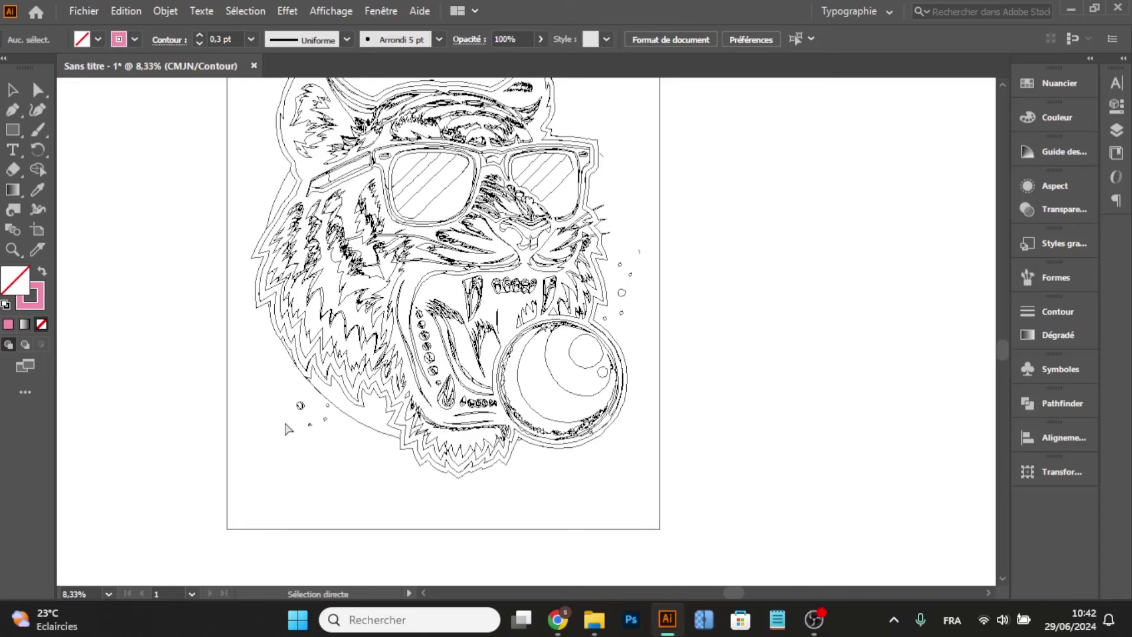
{"action": "key", "text": "ctrl+y"}
{"action": "scroll", "coordinate": [285, 467], "scroll_direction": "up", "scroll_amount": 1}
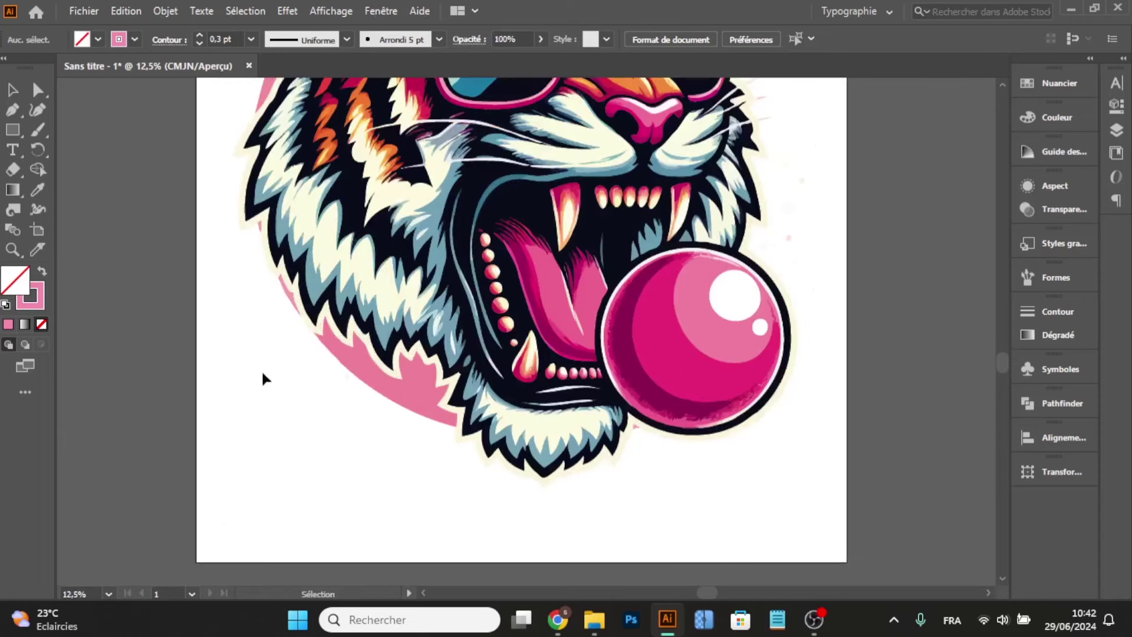
{"action": "left_click_drag", "start_coordinate": [263, 379], "coordinate": [373, 481]}
{"action": "key", "text": "Delete"}
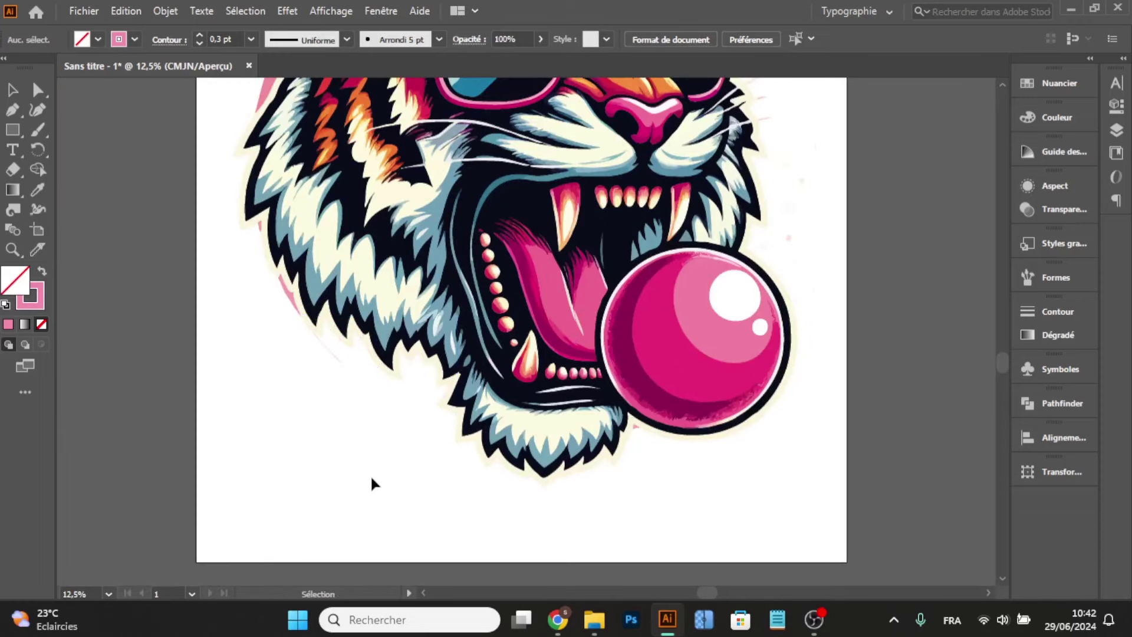
{"action": "scroll", "coordinate": [372, 481], "scroll_direction": "up", "scroll_amount": 2}
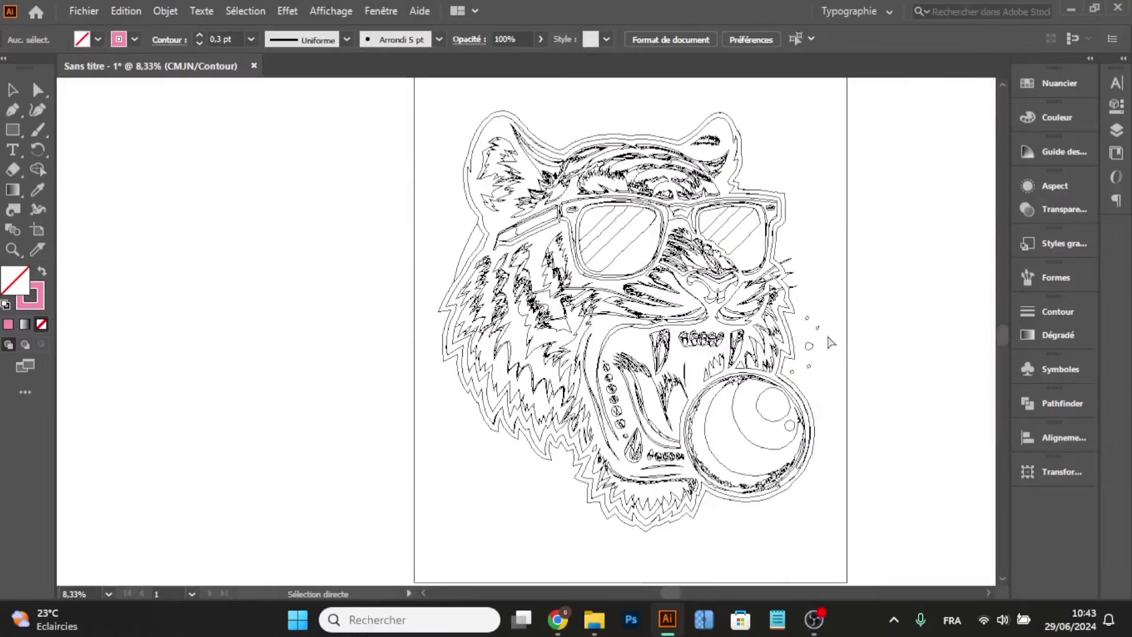
- Delete the last pink circle piece between the left ear and cheek, along with its leftover path in outline view
{"action": "key", "text": "ctrl+y"}
{"action": "key", "text": "v"}
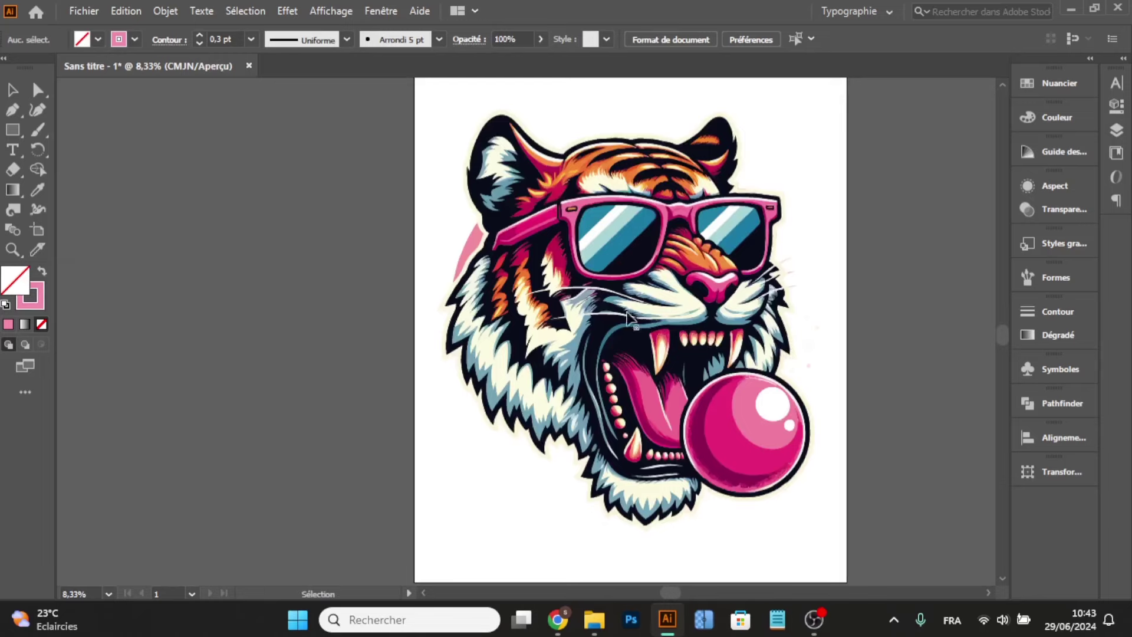
{"action": "scroll", "coordinate": [476, 246], "scroll_direction": "up", "scroll_amount": 2}
{"action": "left_click_drag", "start_coordinate": [448, 242], "coordinate": [483, 245]}
{"action": "key", "text": "Delete"}
{"action": "key", "text": "ctrl+y"}
{"action": "key", "text": "Delete"}
{"action": "key", "text": "a"}
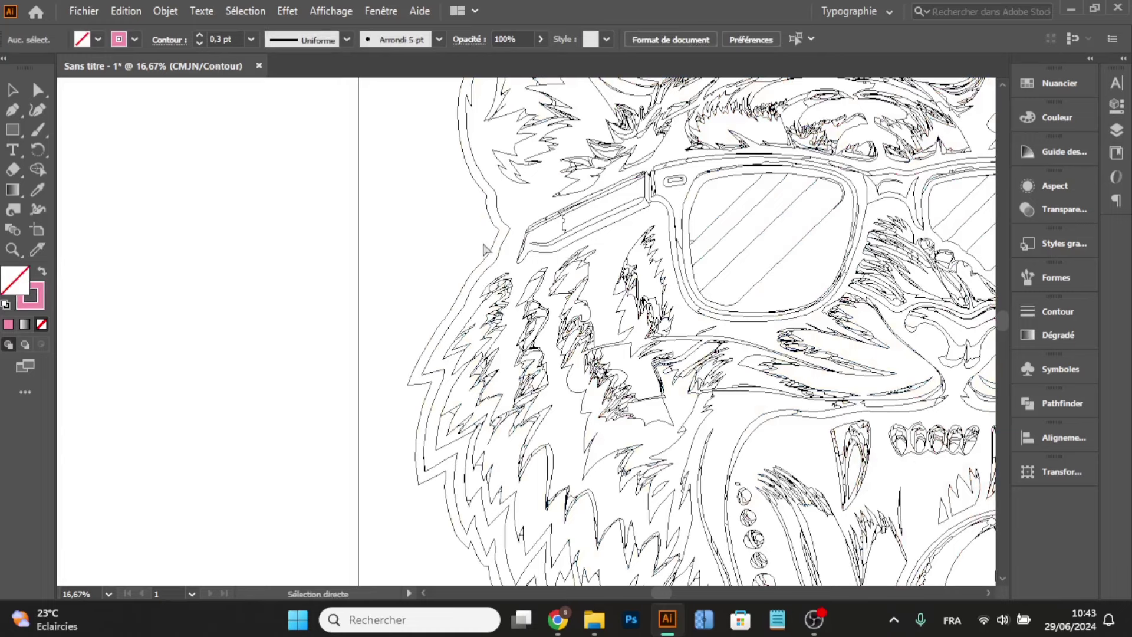
{"action": "key", "text": "ctrl+y"}
{"action": "scroll", "coordinate": [485, 250], "scroll_direction": "down", "scroll_amount": 4}
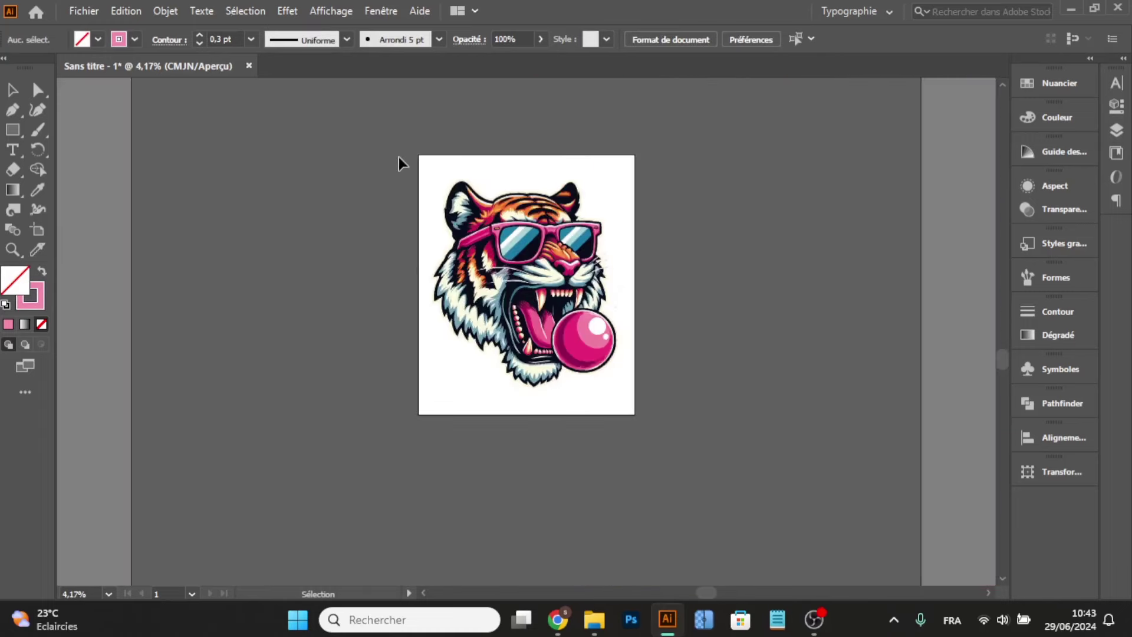
- Group all the tiger artwork, move it off the artboard to the right, and inspect its edges against the grey canvas
{"action": "left_click_drag", "start_coordinate": [401, 162], "coordinate": [680, 448]}
{"action": "right_click", "coordinate": [503, 274]}
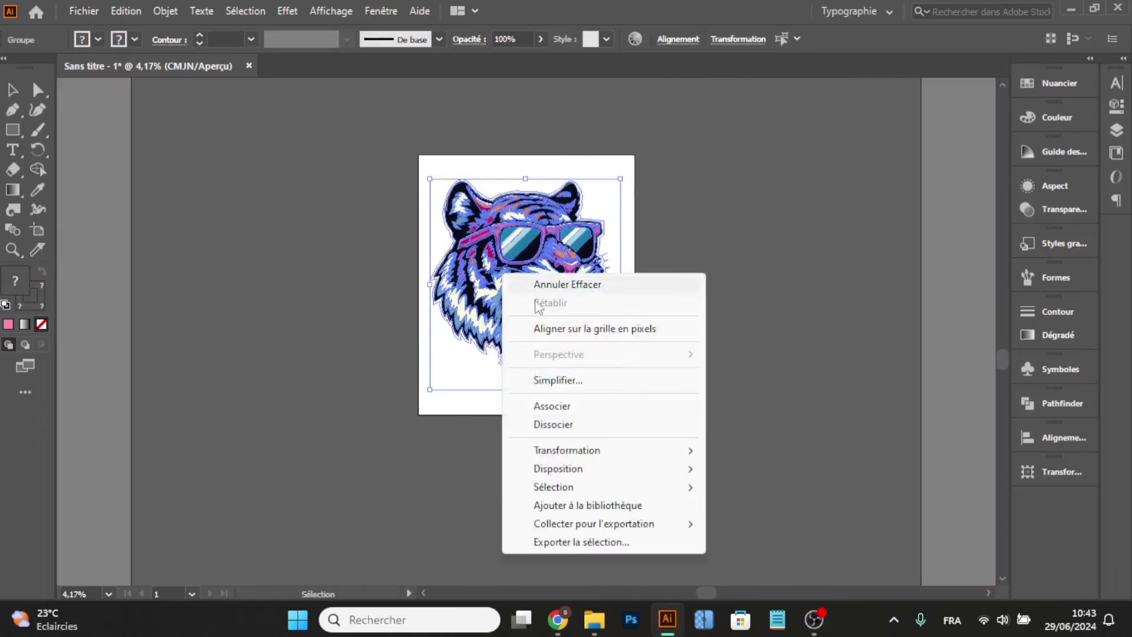
{"action": "left_click", "coordinate": [557, 407]}
{"action": "left_click_drag", "start_coordinate": [557, 295], "coordinate": [713, 328]}
{"action": "left_click", "coordinate": [296, 356]}
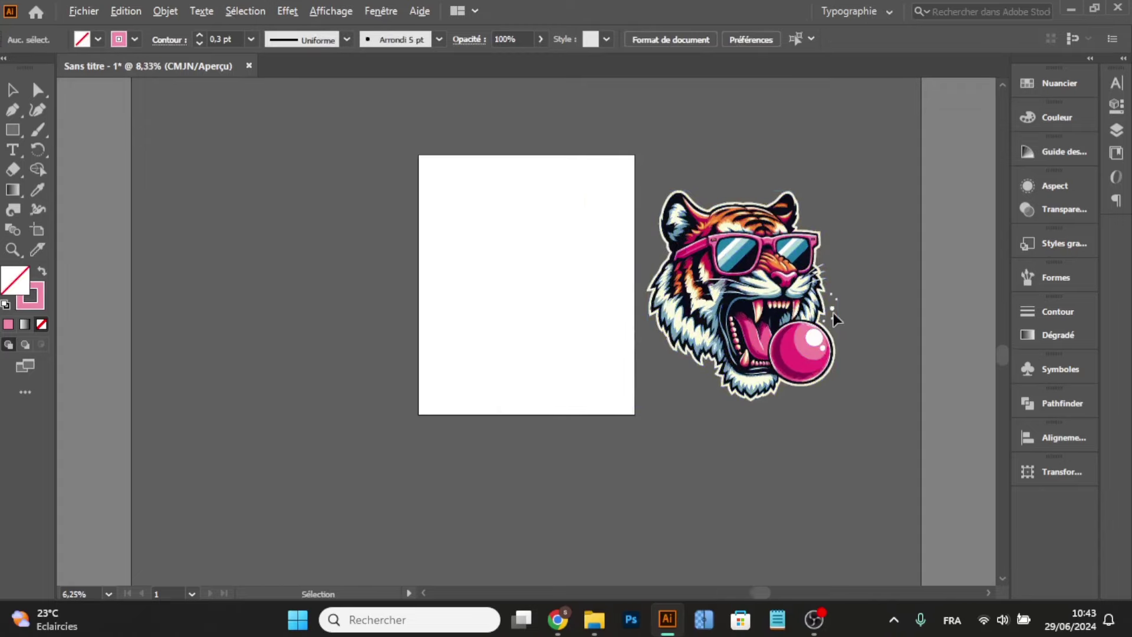
{"action": "scroll", "coordinate": [834, 319], "scroll_direction": "up", "scroll_amount": 3}
{"action": "scroll", "coordinate": [854, 375], "scroll_direction": "down", "scroll_amount": 1}
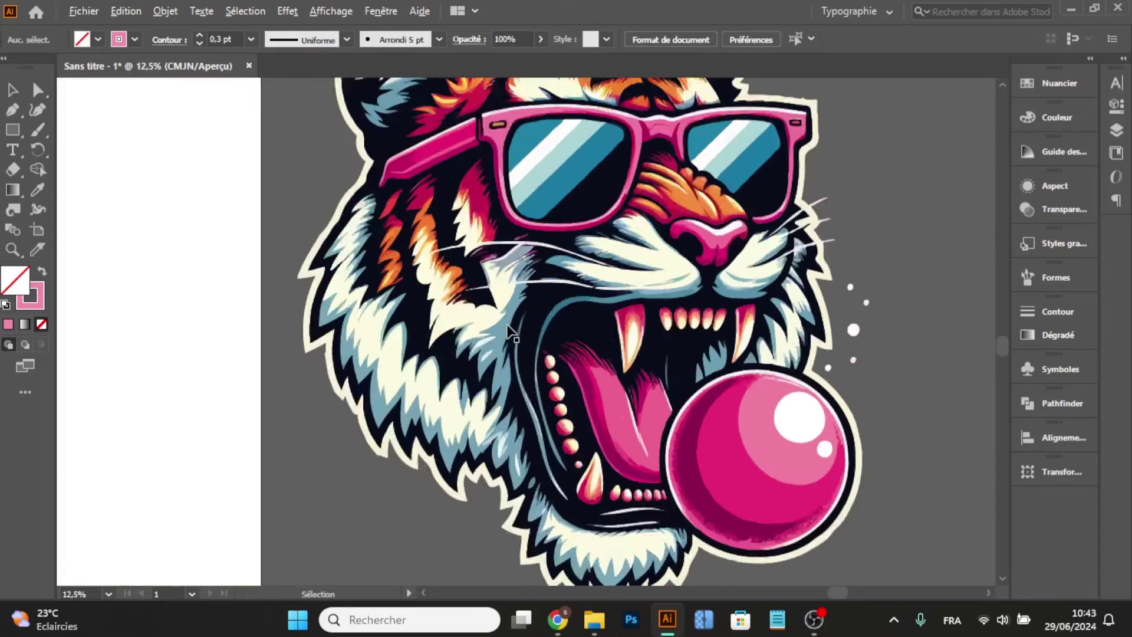
{"action": "scroll", "coordinate": [512, 333], "scroll_direction": "down", "scroll_amount": 3}
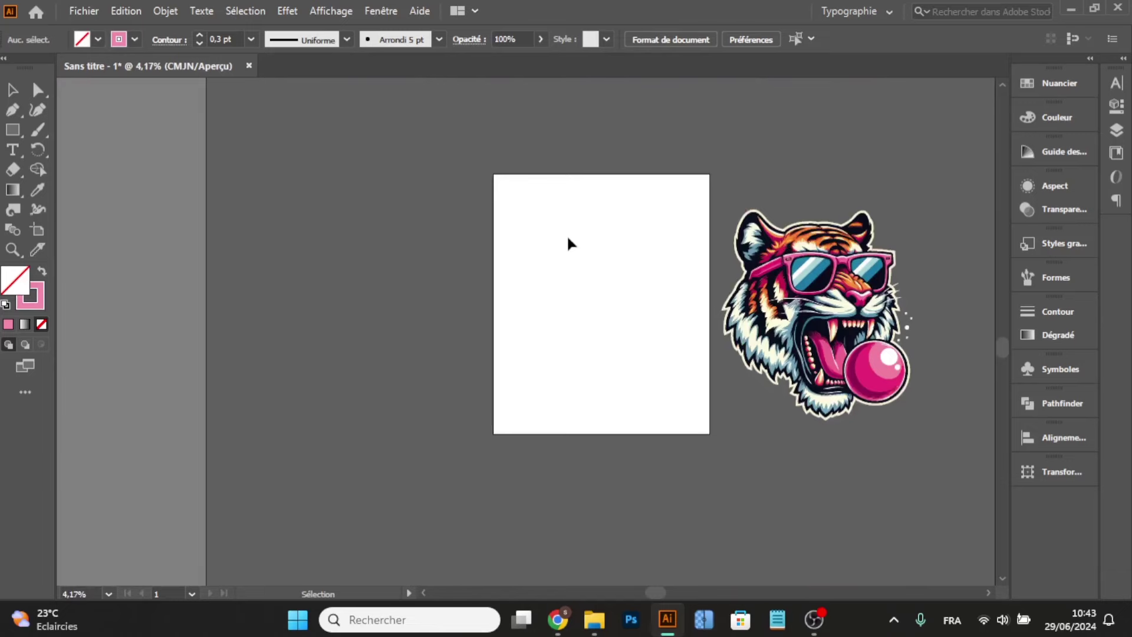
- Draw a rectangle with a black fill and no stroke covering the whole artboard
{"action": "left_click", "coordinate": [118, 42]}
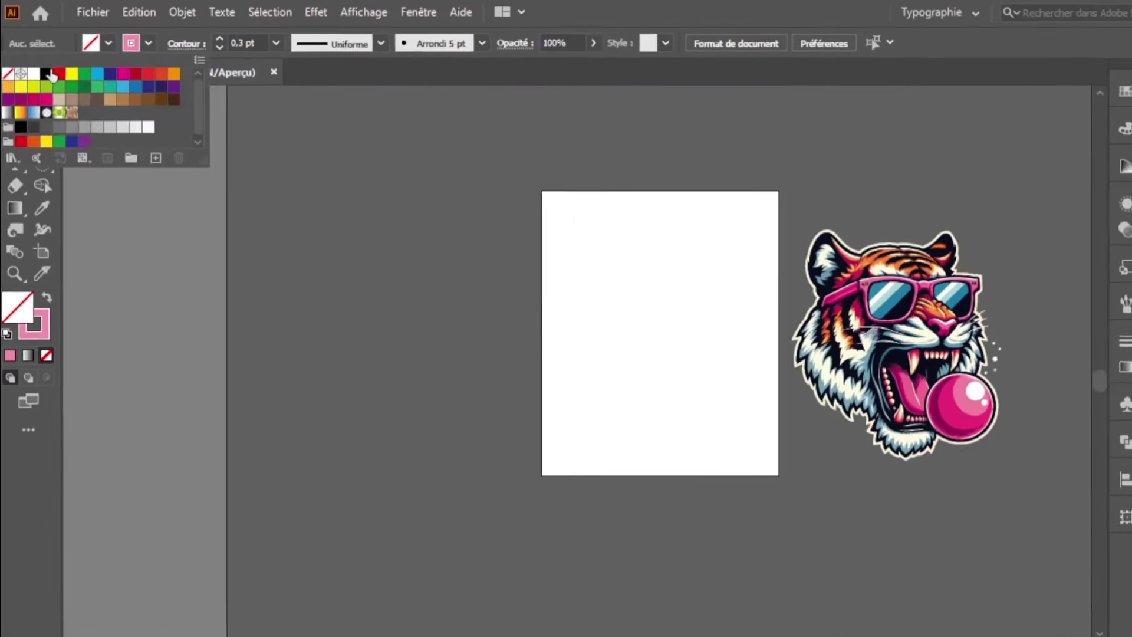
{"action": "left_click", "coordinate": [41, 70]}
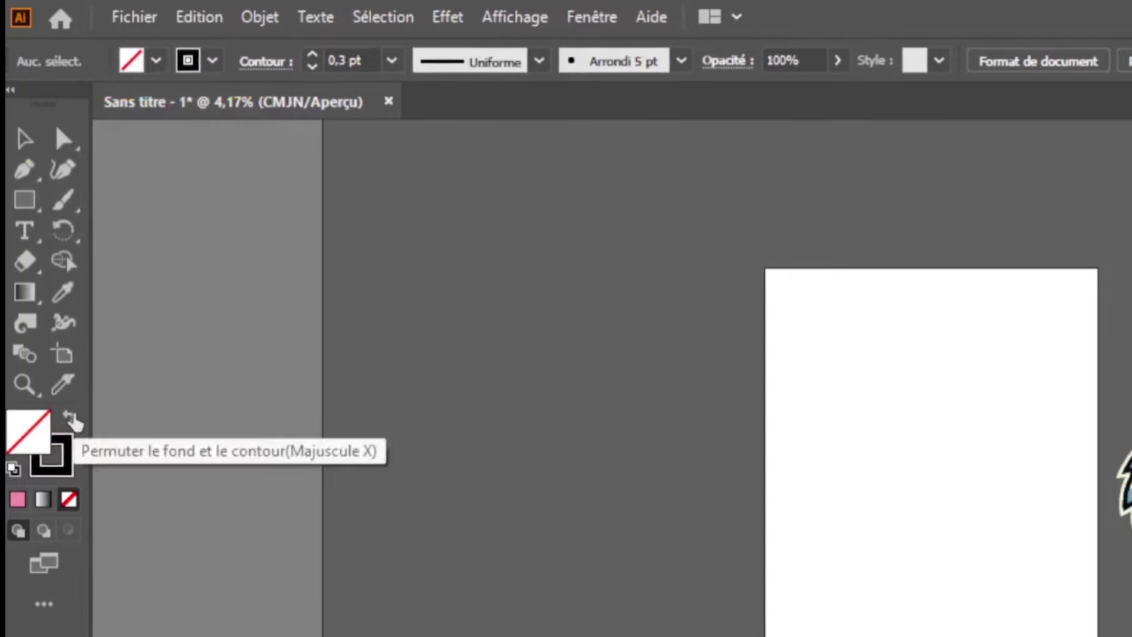
{"action": "left_click", "coordinate": [58, 358]}
{"action": "left_click", "coordinate": [25, 201]}
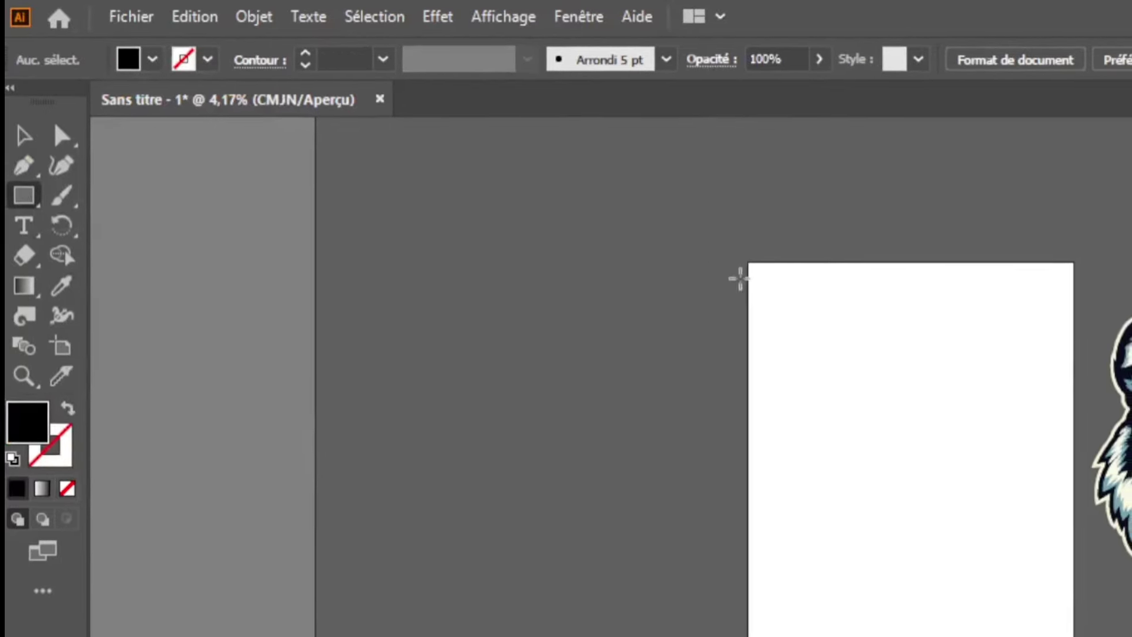
{"action": "key", "text": "ctrl+plus"}
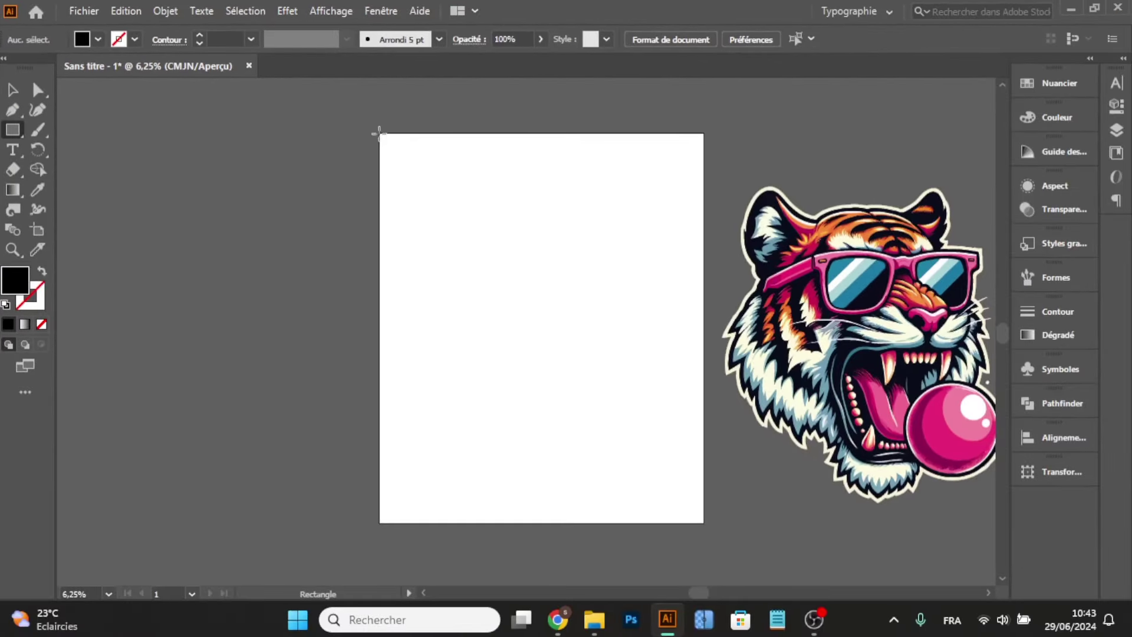
{"action": "left_click_drag", "start_coordinate": [379, 133], "coordinate": [704, 521]}
{"action": "left_click_drag", "start_coordinate": [706, 521], "coordinate": [705, 525]}
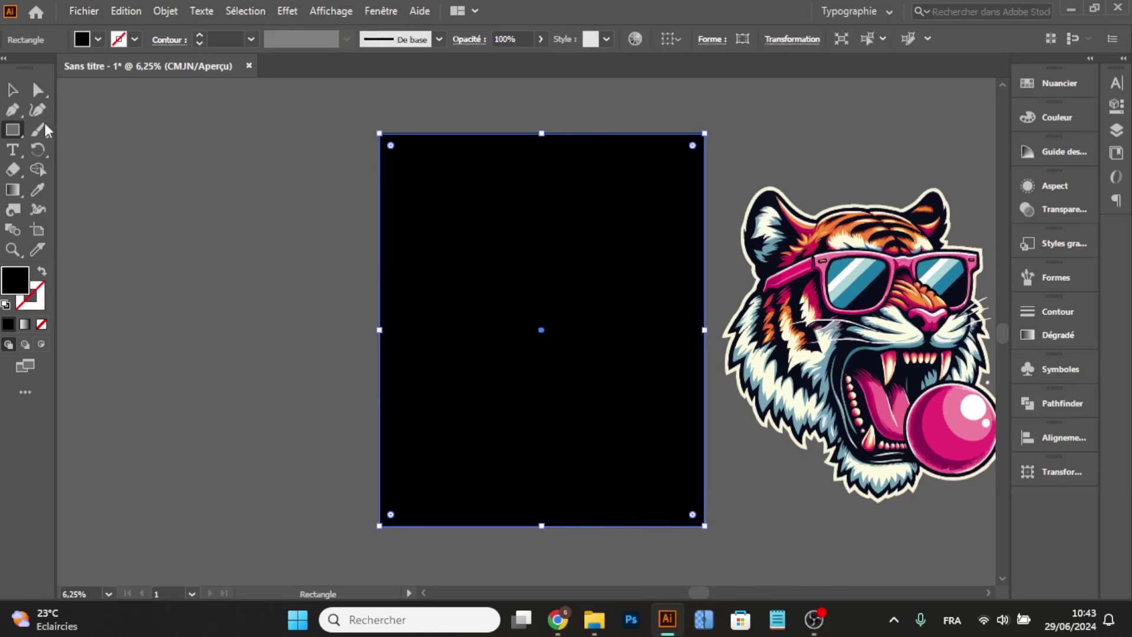
{"action": "key", "text": "v"}
{"action": "key", "text": "ctrl+shift+a"}
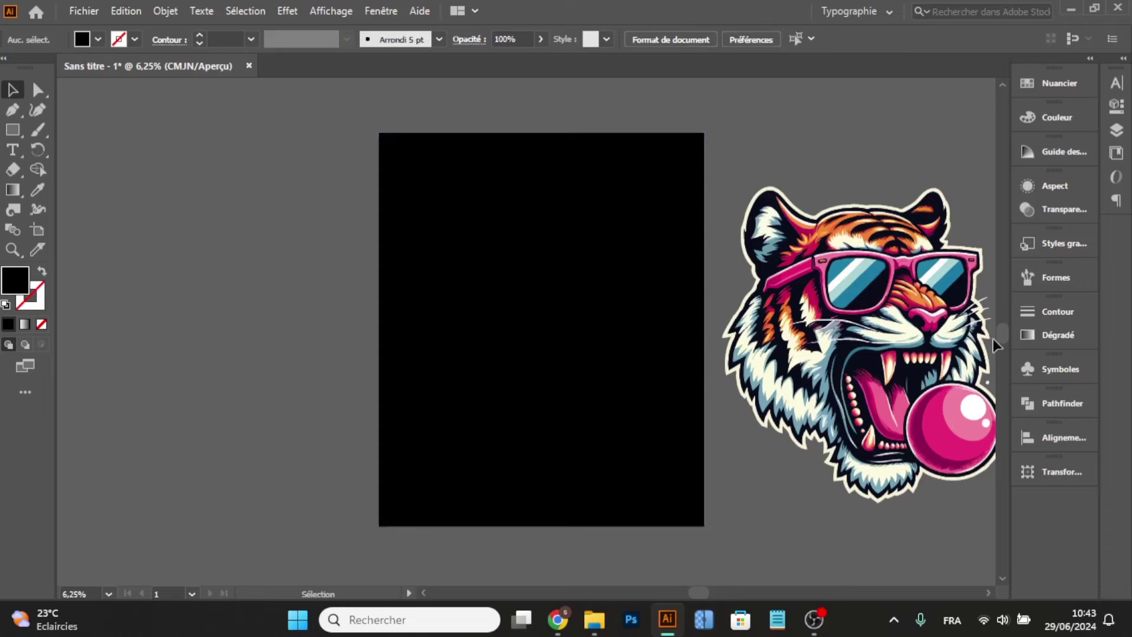
- Move the tiger group back onto the artboard in front of the black rectangle, enlarge it slightly and centre it
{"action": "left_click_drag", "start_coordinate": [898, 325], "coordinate": [583, 301]}
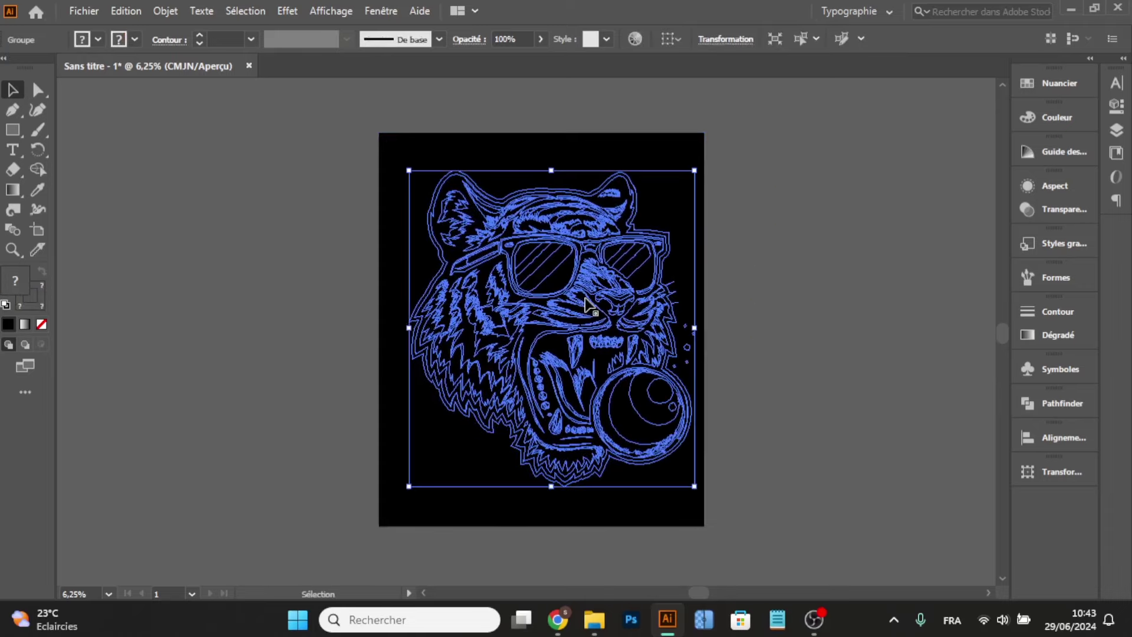
{"action": "right_click", "coordinate": [583, 300]}
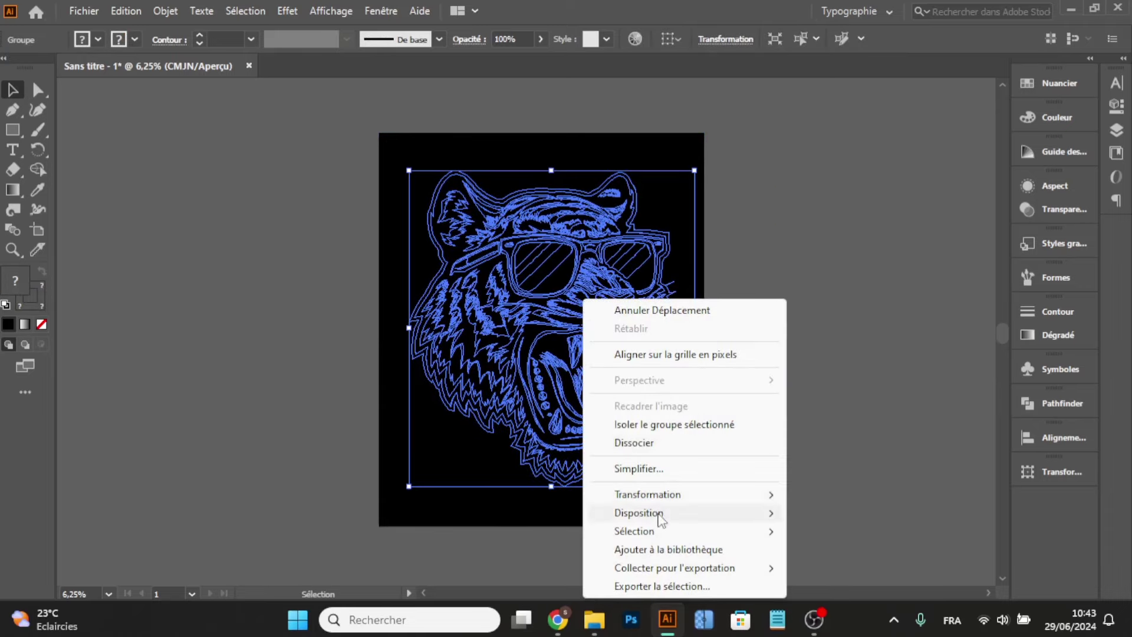
{"action": "mouse_move", "coordinate": [731, 516]}
{"action": "left_click", "coordinate": [828, 518]}
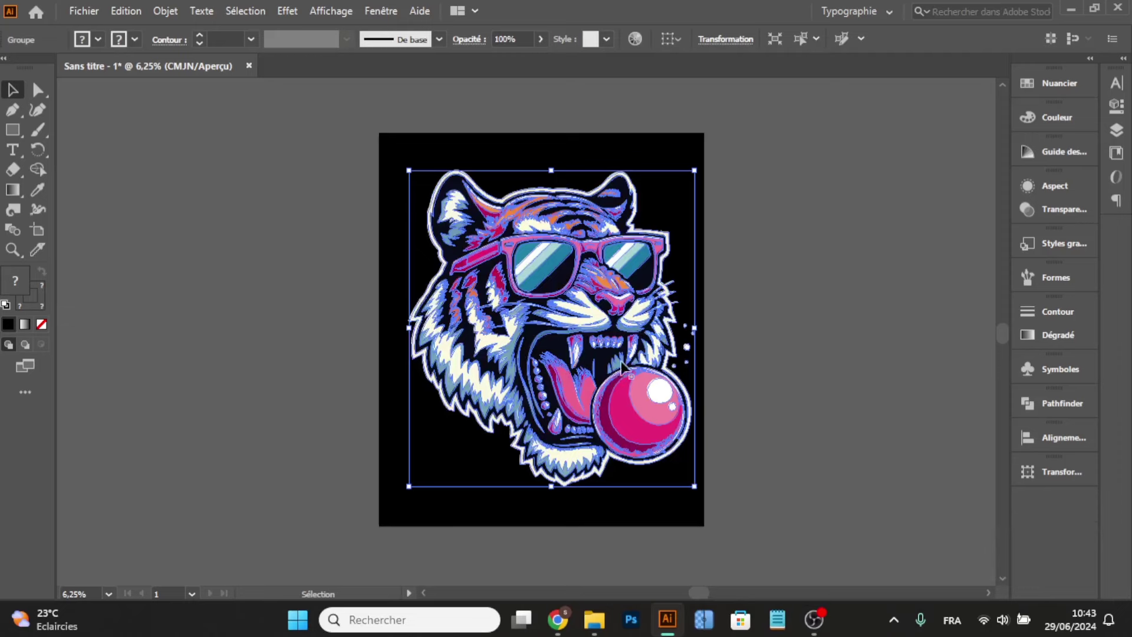
{"action": "left_click_drag", "start_coordinate": [622, 369], "coordinate": [612, 366]}
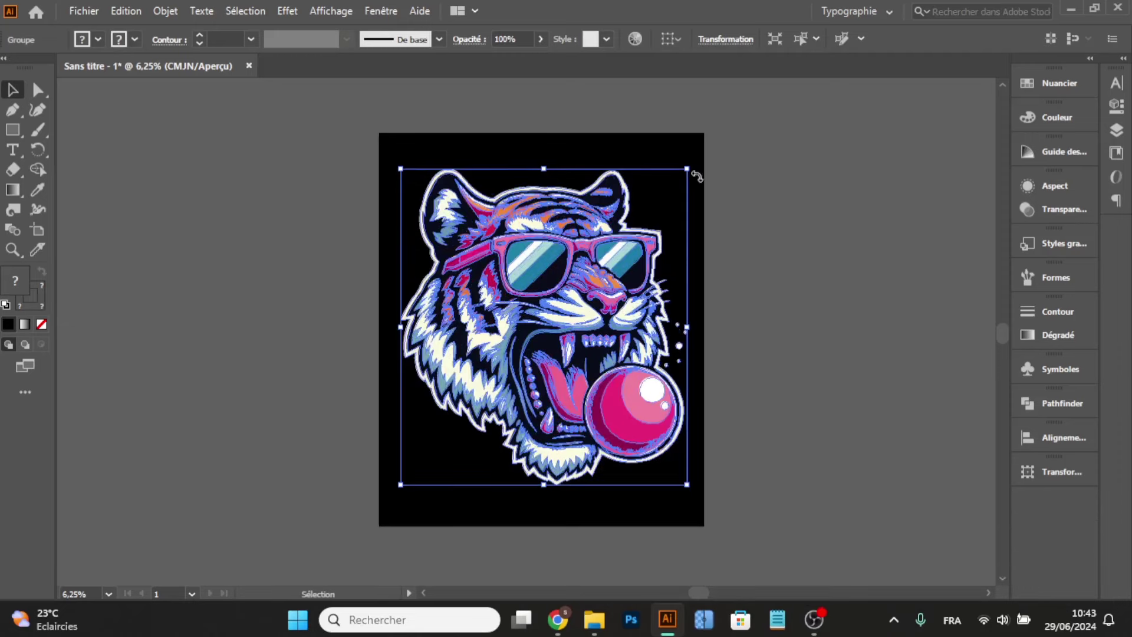
{"action": "left_click_drag", "start_coordinate": [689, 171], "coordinate": [692, 163]}
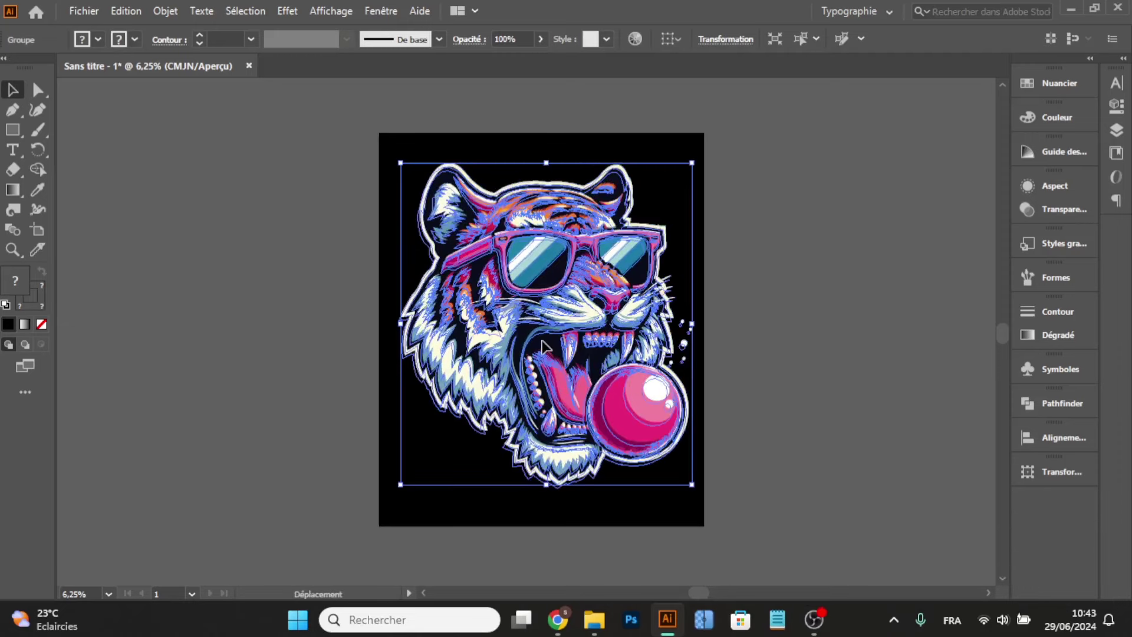
{"action": "left_click_drag", "start_coordinate": [543, 345], "coordinate": [542, 345]}
{"action": "left_click", "coordinate": [833, 296]}
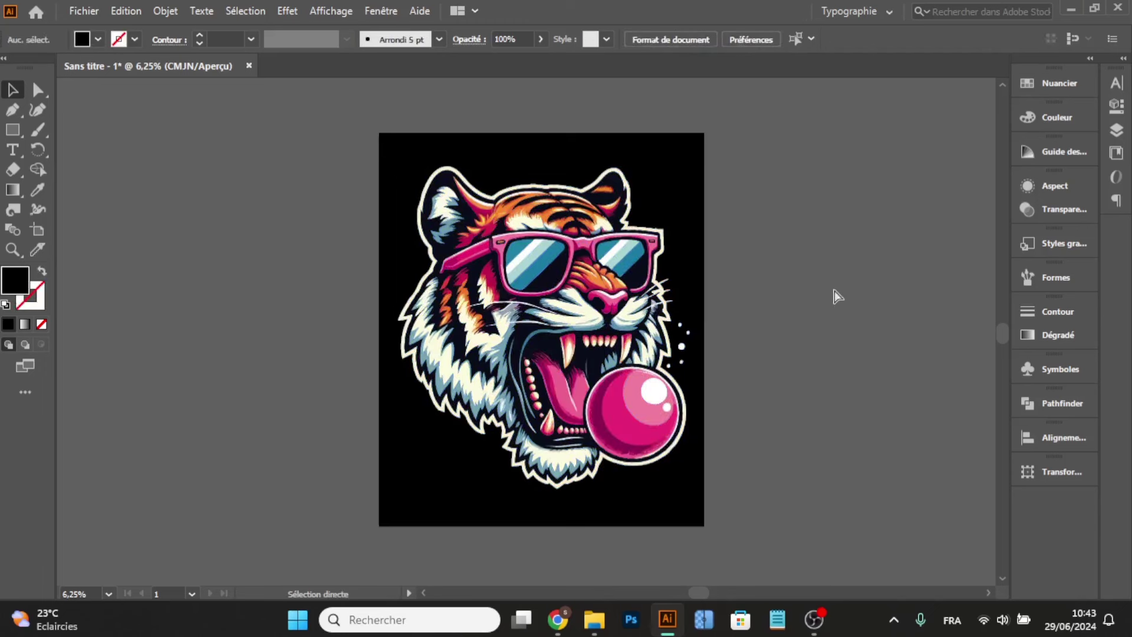
- Move the black rectangle partly off the artboard to the right and delete it
{"action": "key", "text": "ctrl+a"}
{"action": "left_click_drag", "start_coordinate": [669, 178], "coordinate": [849, 196]}
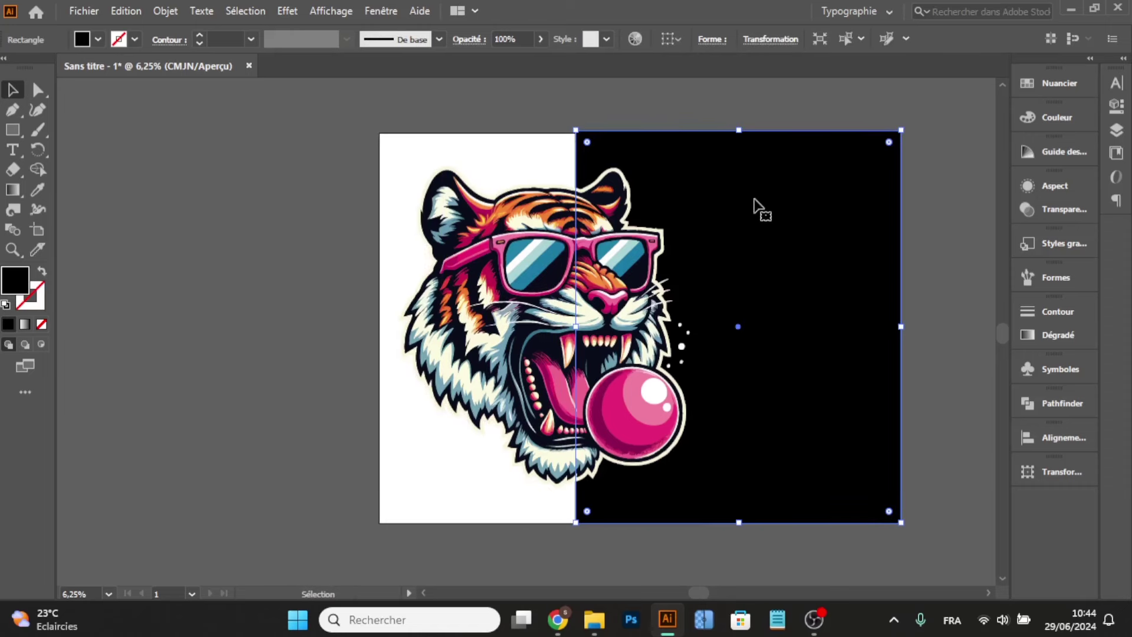
{"action": "key", "text": "ctrl+shift+a"}
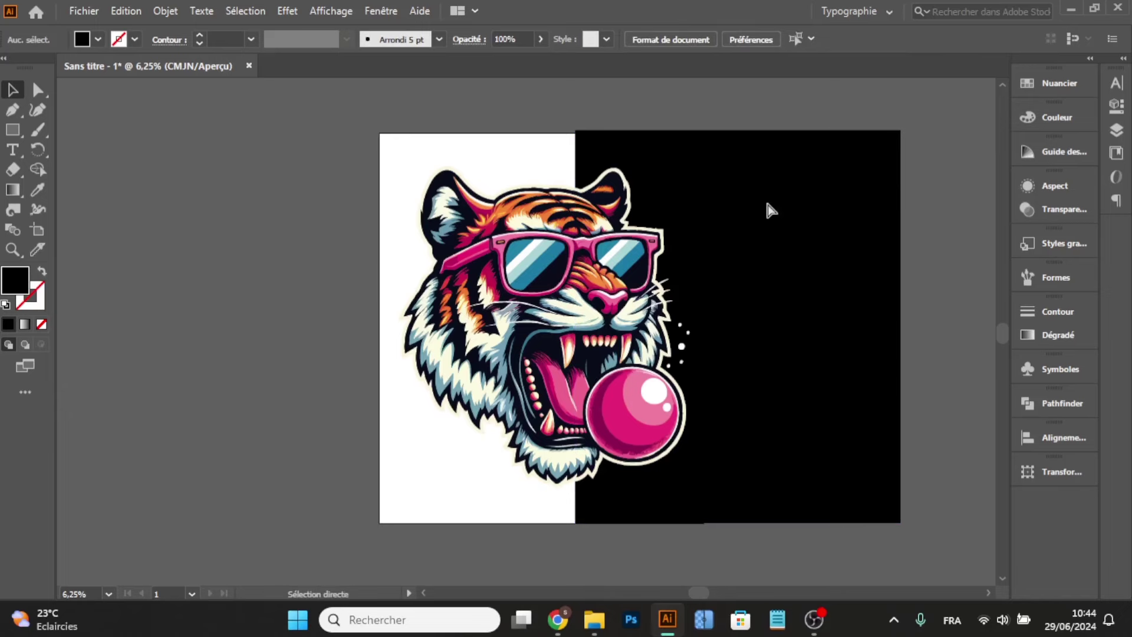
{"action": "left_click", "coordinate": [770, 210]}
{"action": "key", "text": "Delete"}
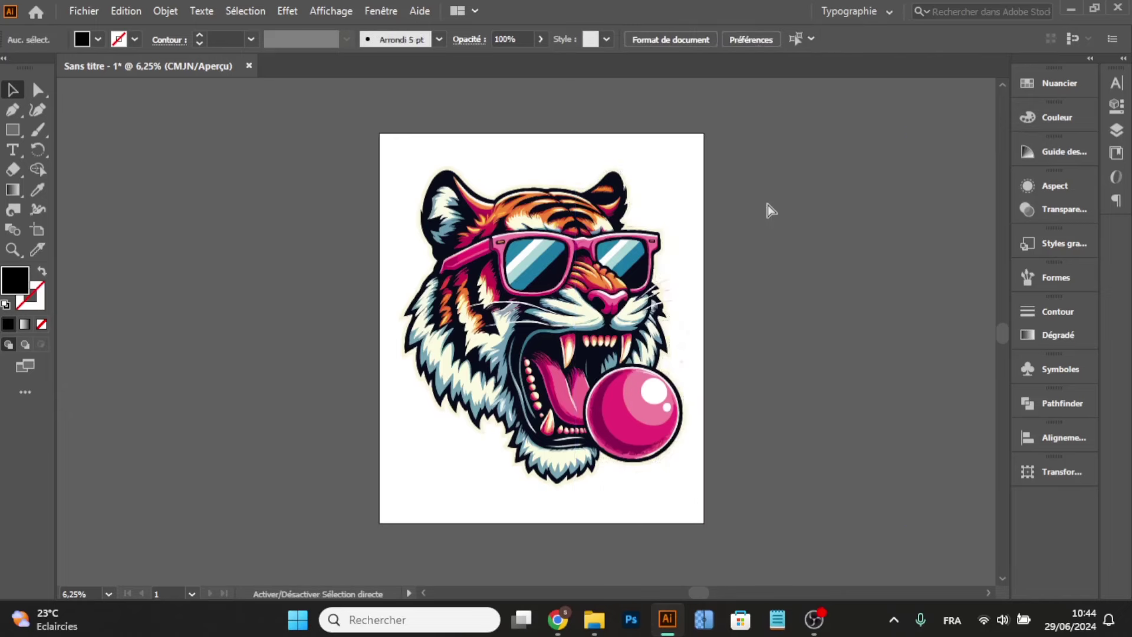
- Show the transparency grid and open the Export for Screens settings for the artboard in PNG format at 1x, closing them without exporting
{"action": "key", "text": "ctrl+shift+d"}
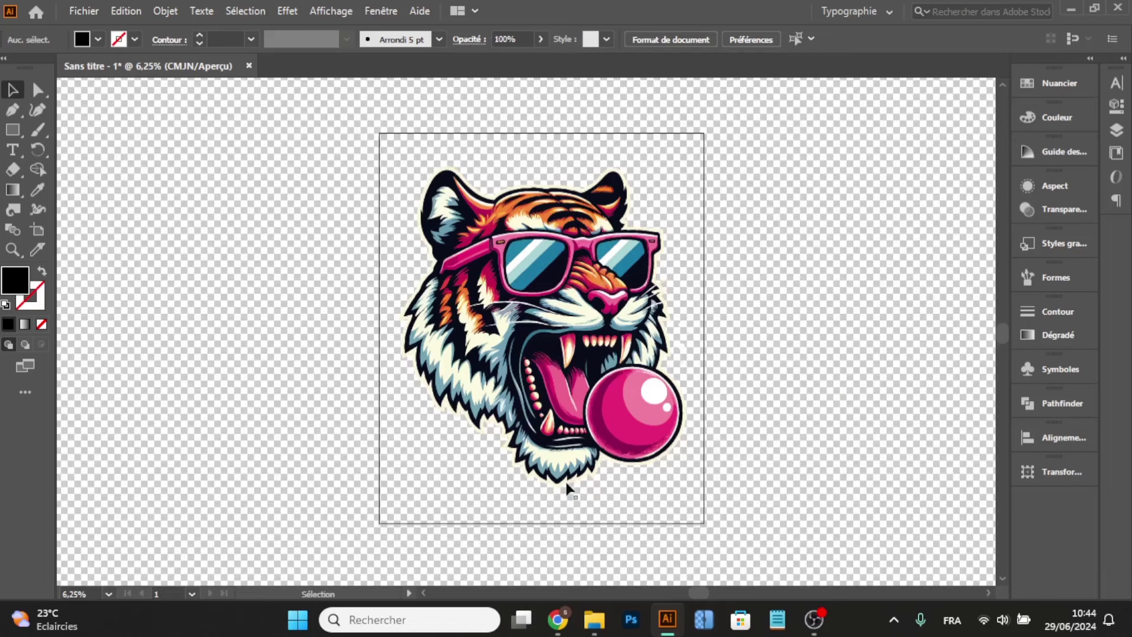
{"action": "left_click", "coordinate": [84, 11]}
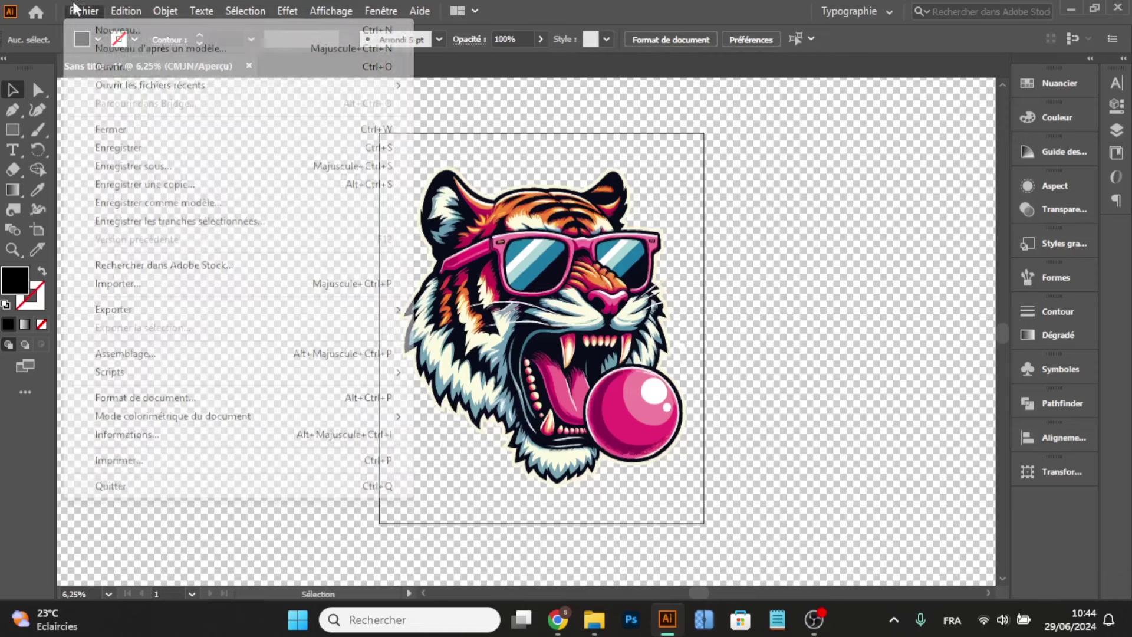
{"action": "mouse_move", "coordinate": [395, 309]}
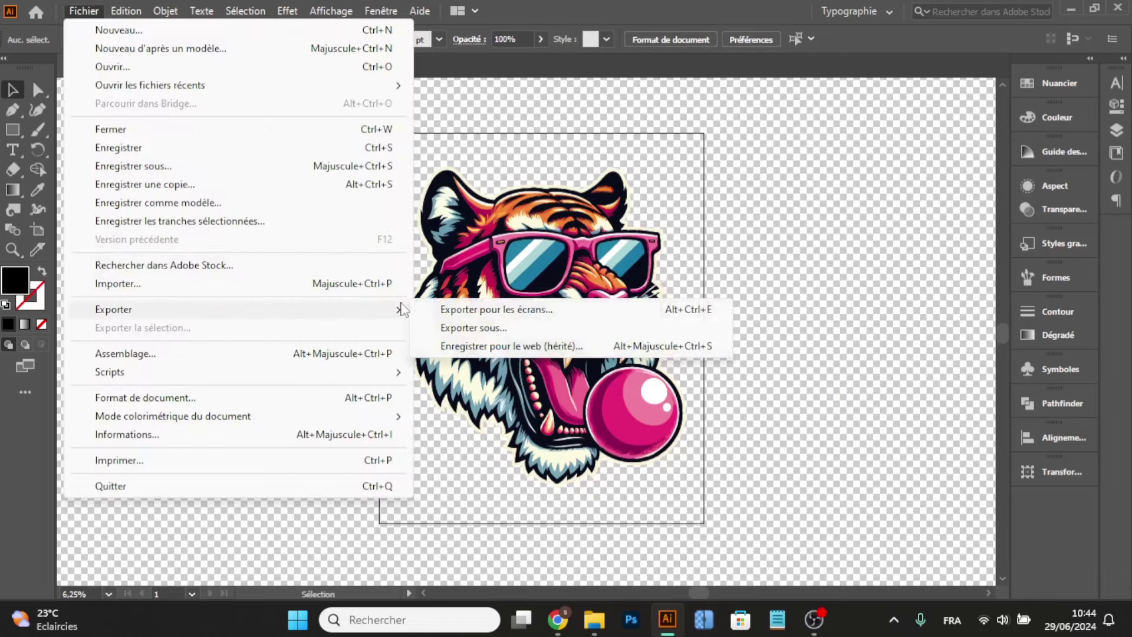
{"action": "left_click", "coordinate": [435, 310]}
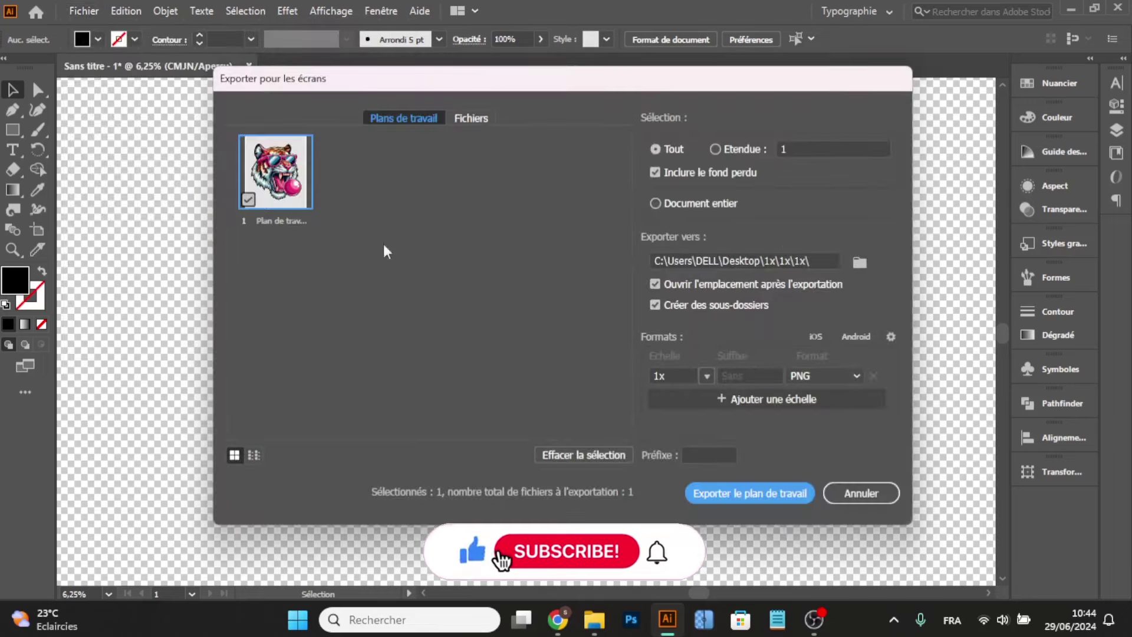
{"action": "left_click", "coordinate": [873, 498]}
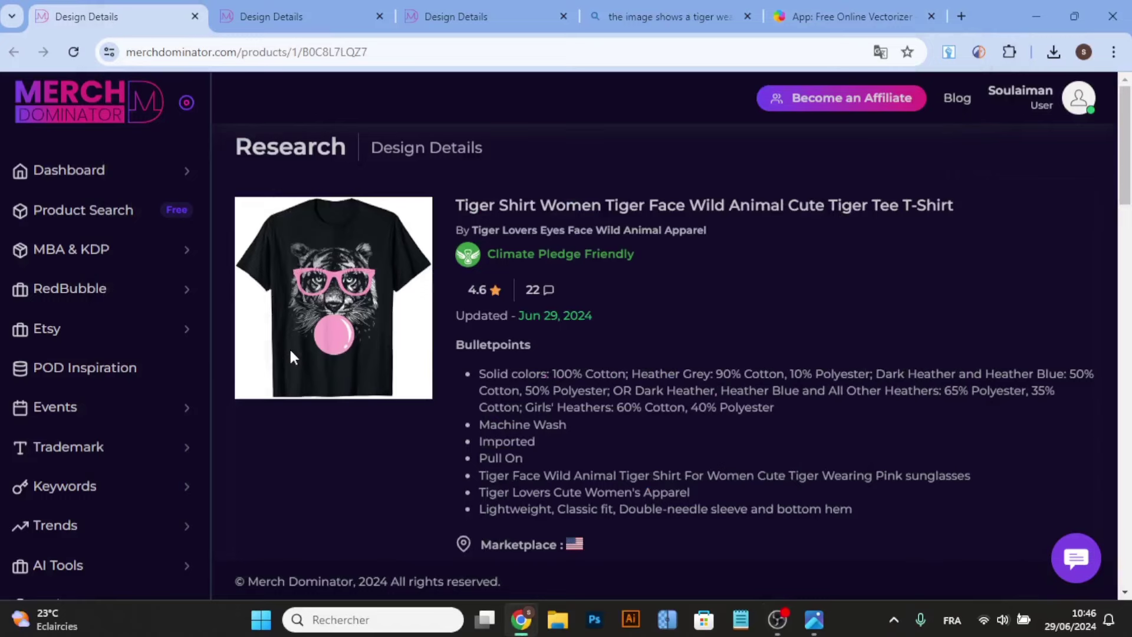
- Switch to the image viewer to compare Tiger.png with the reference T-shirt in the browser, and review the product's details
{"action": "left_click", "coordinate": [813, 620]}
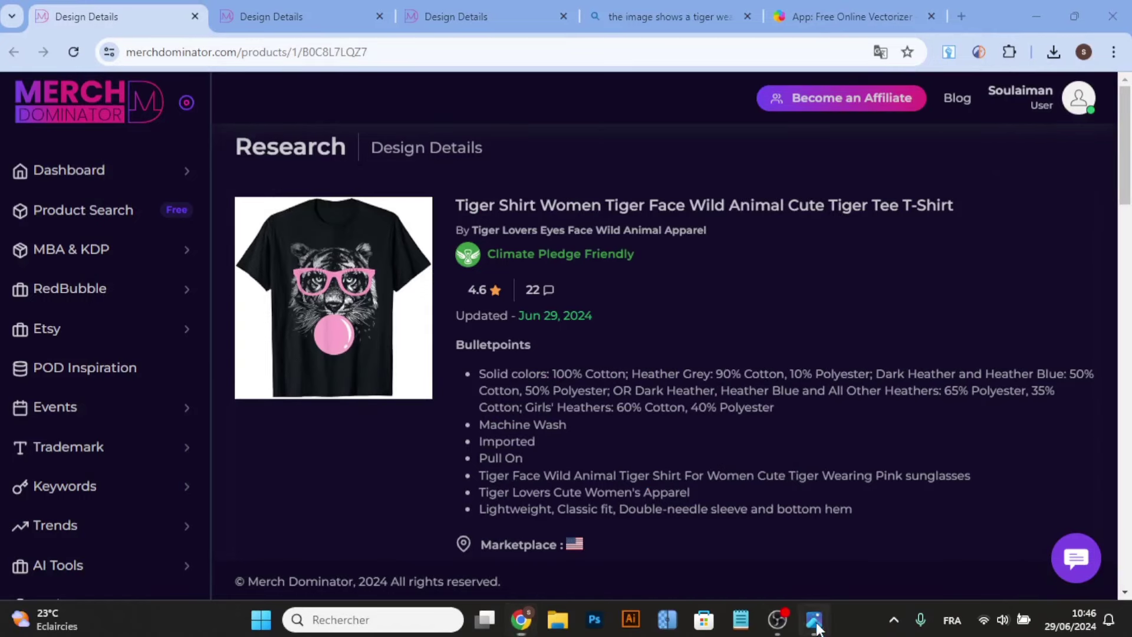
{"action": "left_click_drag", "start_coordinate": [729, 102], "coordinate": [856, 106]}
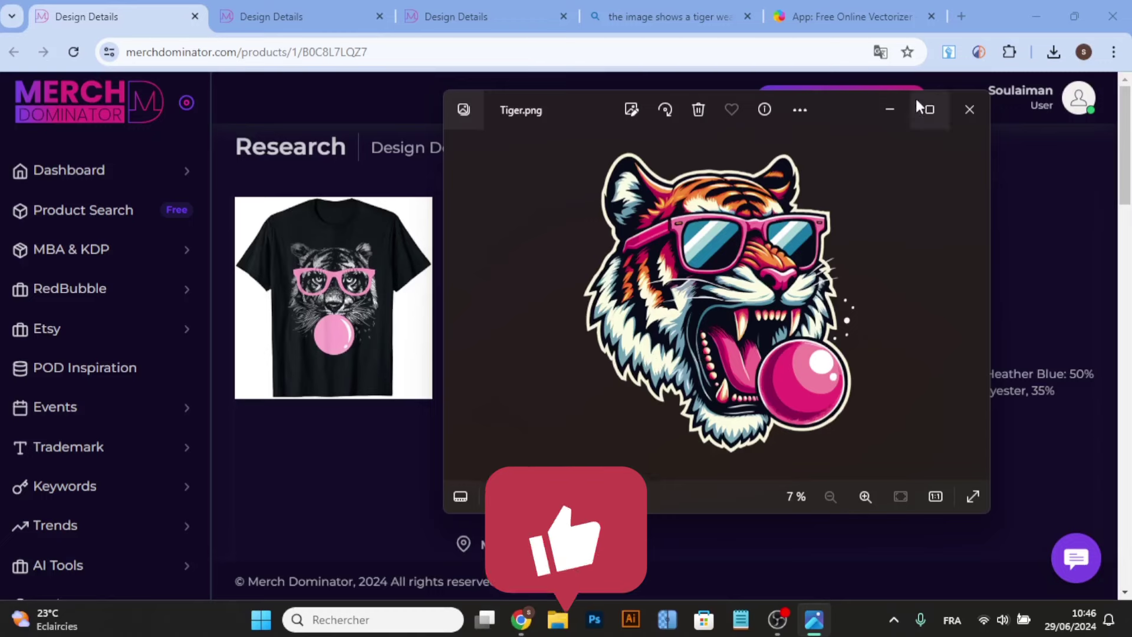
{"action": "left_click", "coordinate": [890, 110]}
{"action": "scroll", "coordinate": [394, 207], "scroll_direction": "down", "scroll_amount": 8}
{"action": "scroll", "coordinate": [472, 253], "scroll_direction": "up", "scroll_amount": 3}
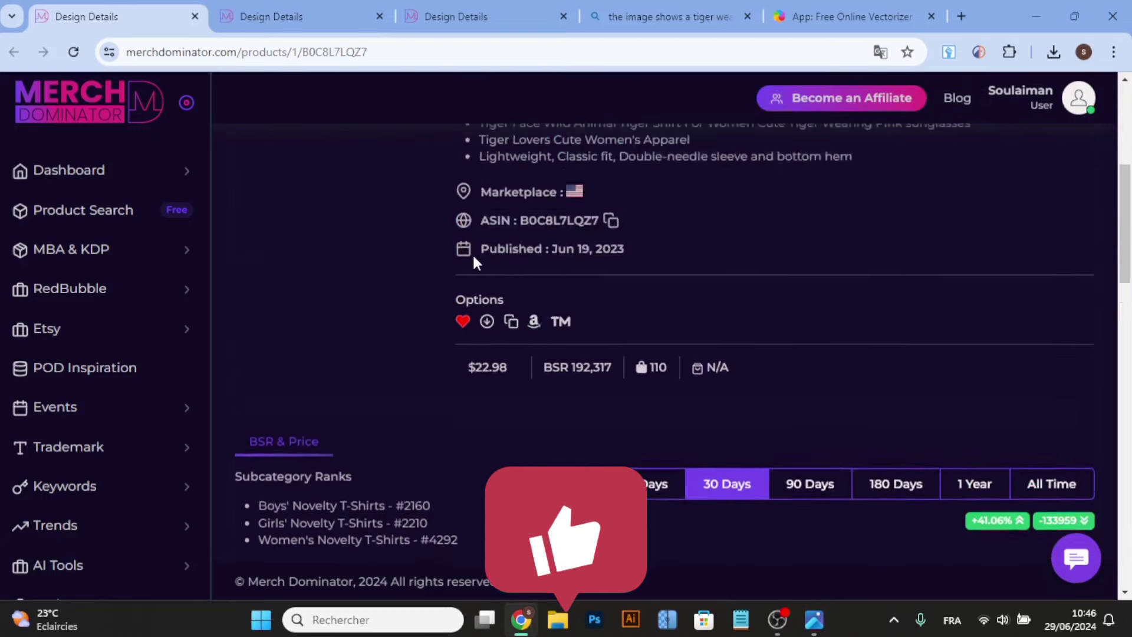
{"action": "scroll", "coordinate": [475, 262], "scroll_direction": "up", "scroll_amount": 5}
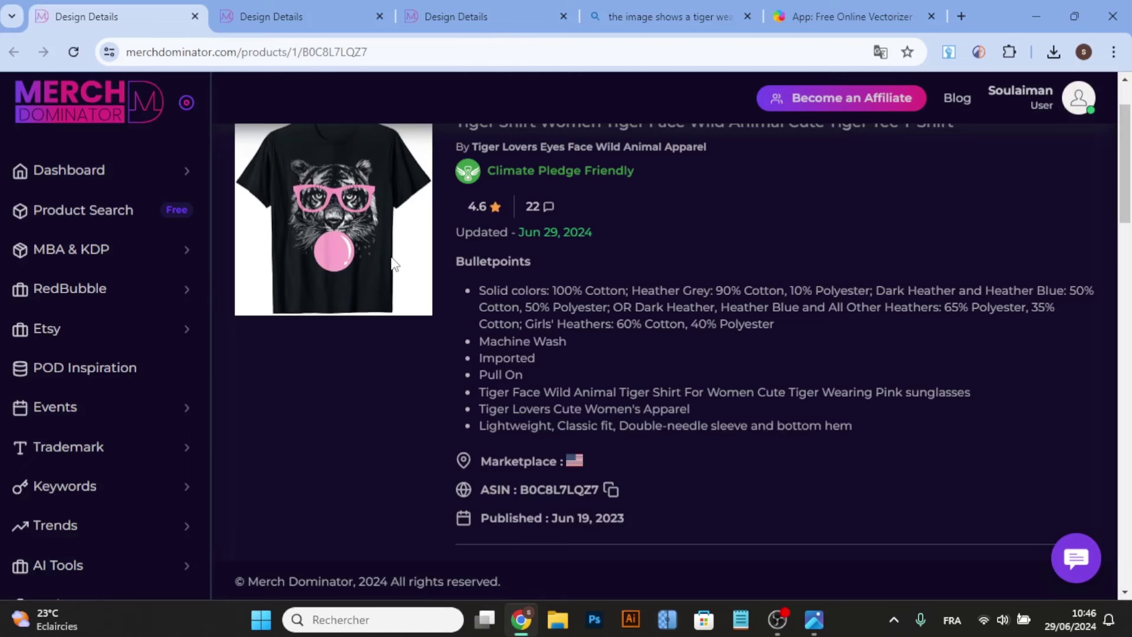
- Review the Bigfoot Bass Guitar reference T-shirt, then open the most recent guitar-playing Bigfoot set in Copilot Designer and examine its prompt and images
{"action": "scroll", "coordinate": [394, 264], "scroll_direction": "up", "scroll_amount": 2}
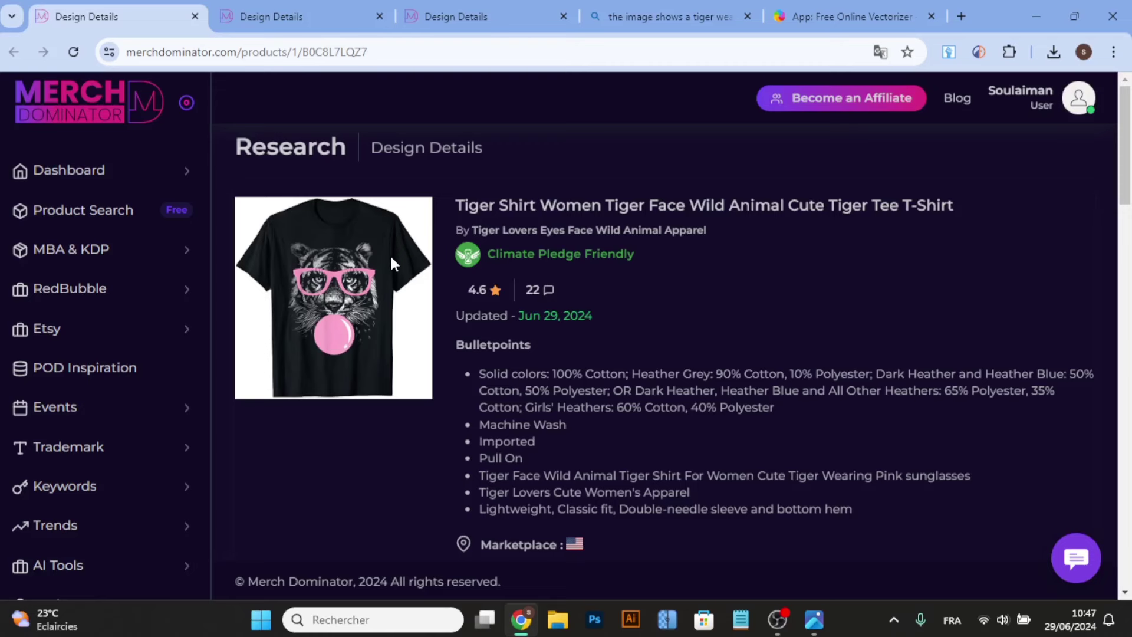
{"action": "key", "text": "ctrl+Tab"}
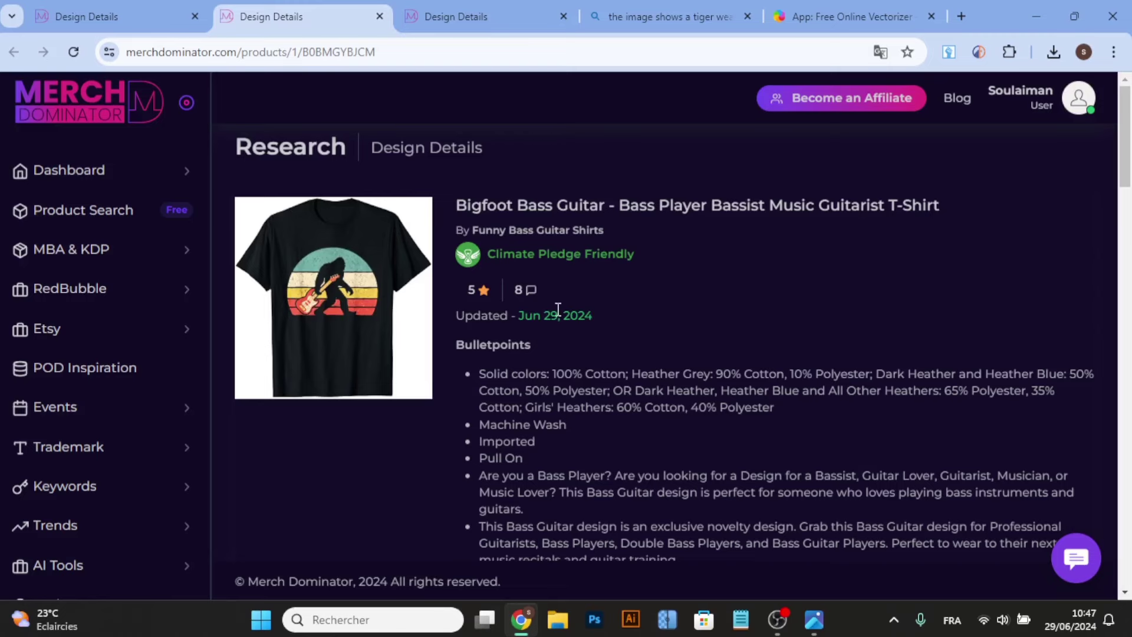
{"action": "left_click", "coordinate": [666, 16]}
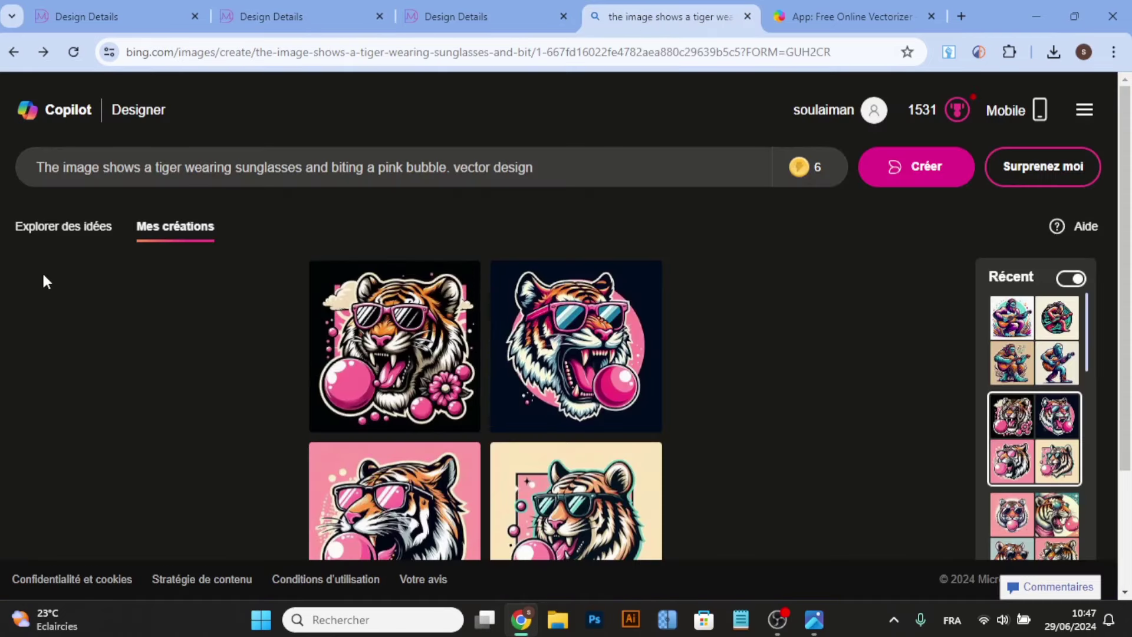
{"action": "left_click", "coordinate": [1022, 348]}
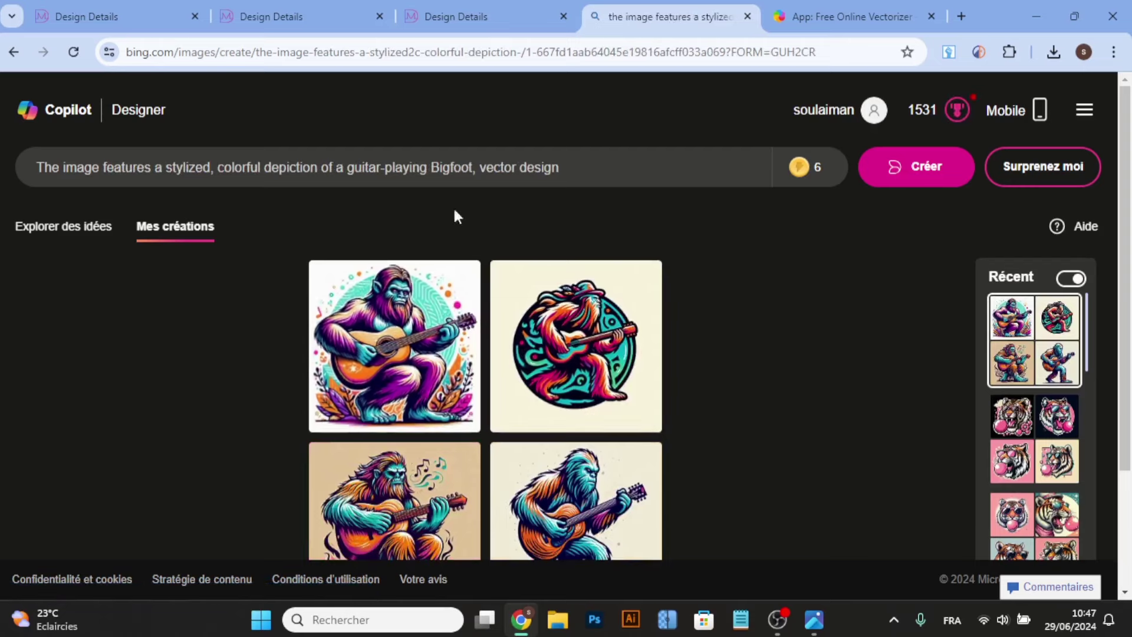
{"action": "left_click_drag", "start_coordinate": [567, 170], "coordinate": [43, 169]}
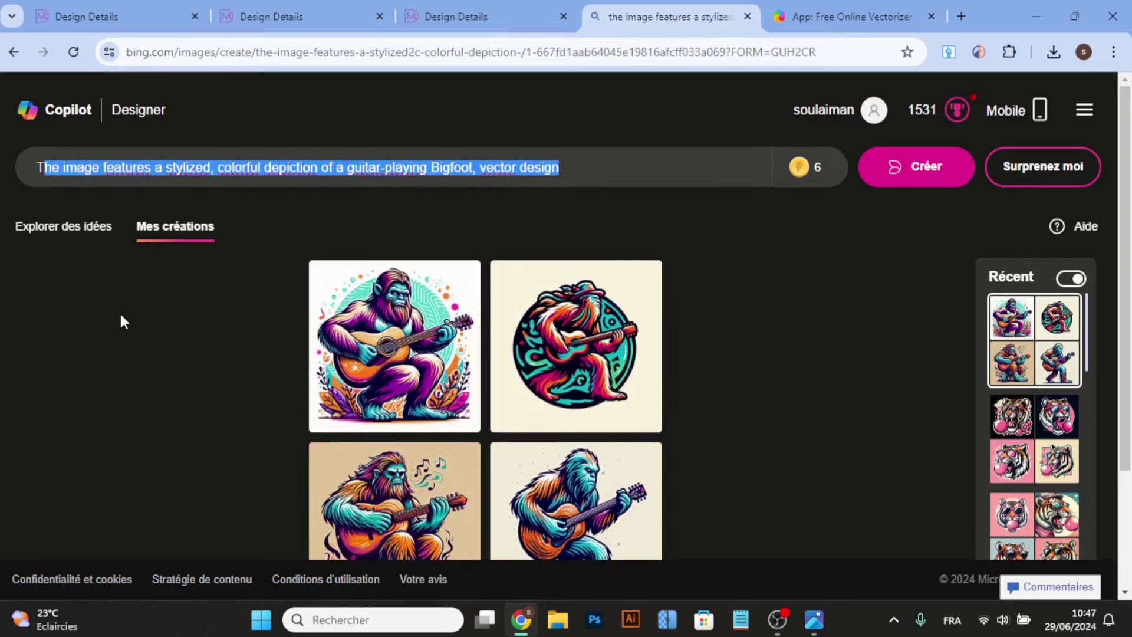
{"action": "scroll", "coordinate": [136, 342], "scroll_direction": "down", "scroll_amount": 1}
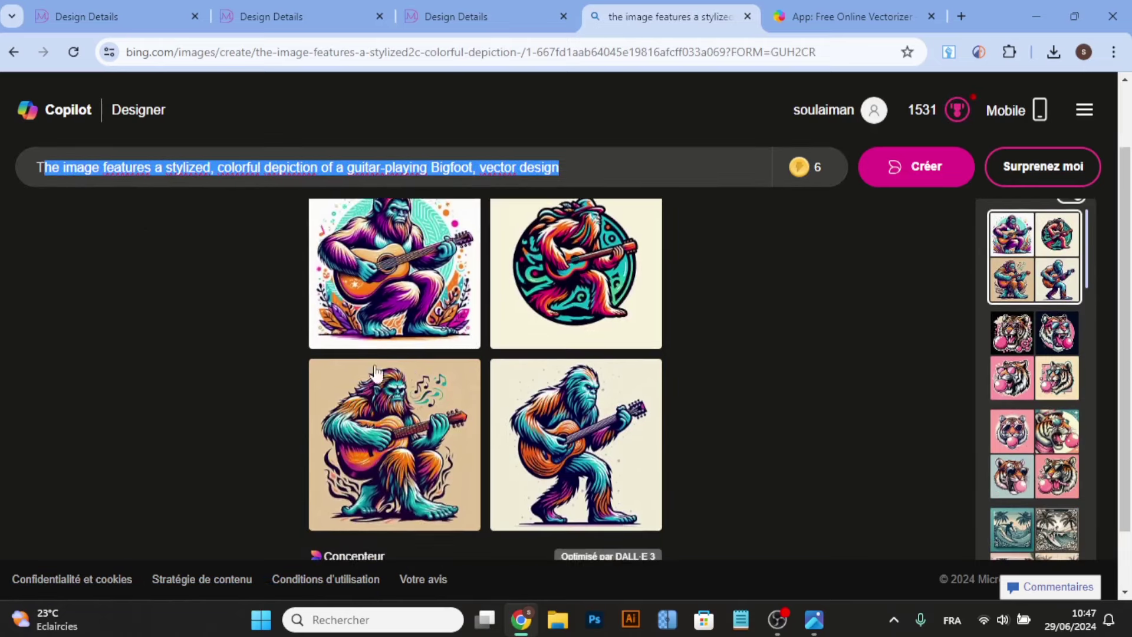
{"action": "left_click", "coordinate": [179, 373]}
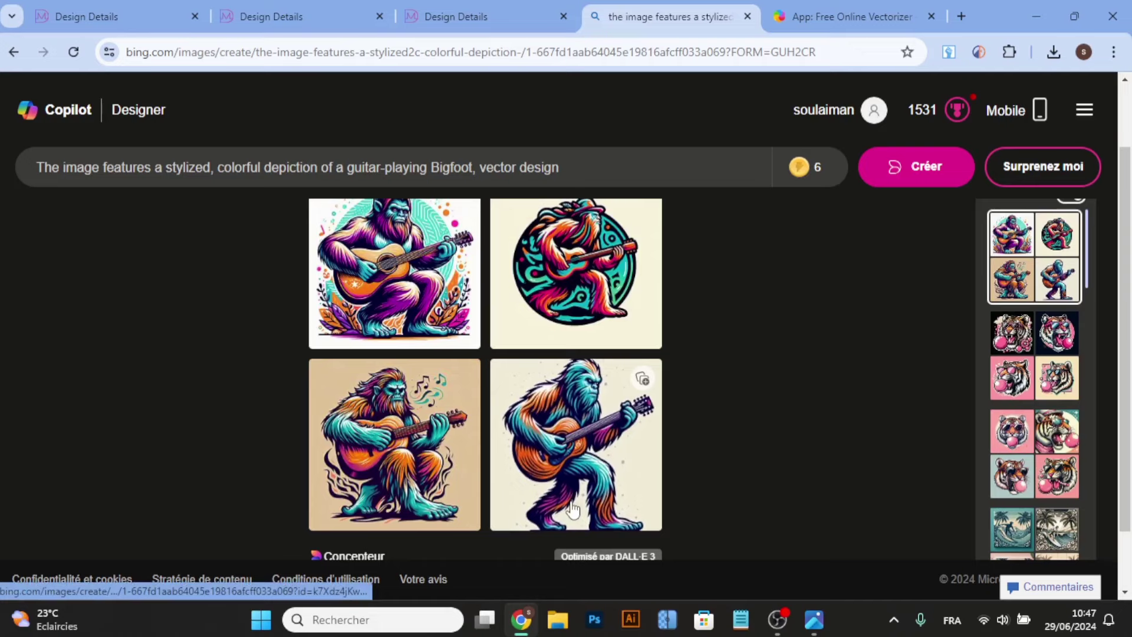
- Compare the Bigfoot reference shirt with the generated images and examine the older Bigfoot set that includes the orange circle design
{"action": "key", "text": "ctrl+2"}
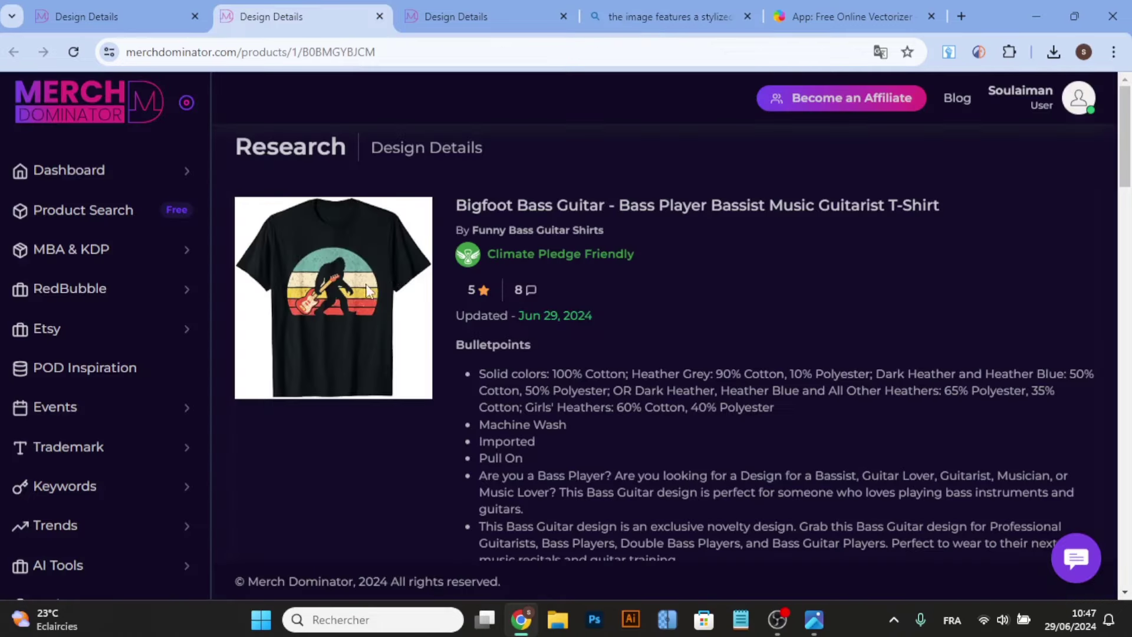
{"action": "key", "text": "ctrl+4"}
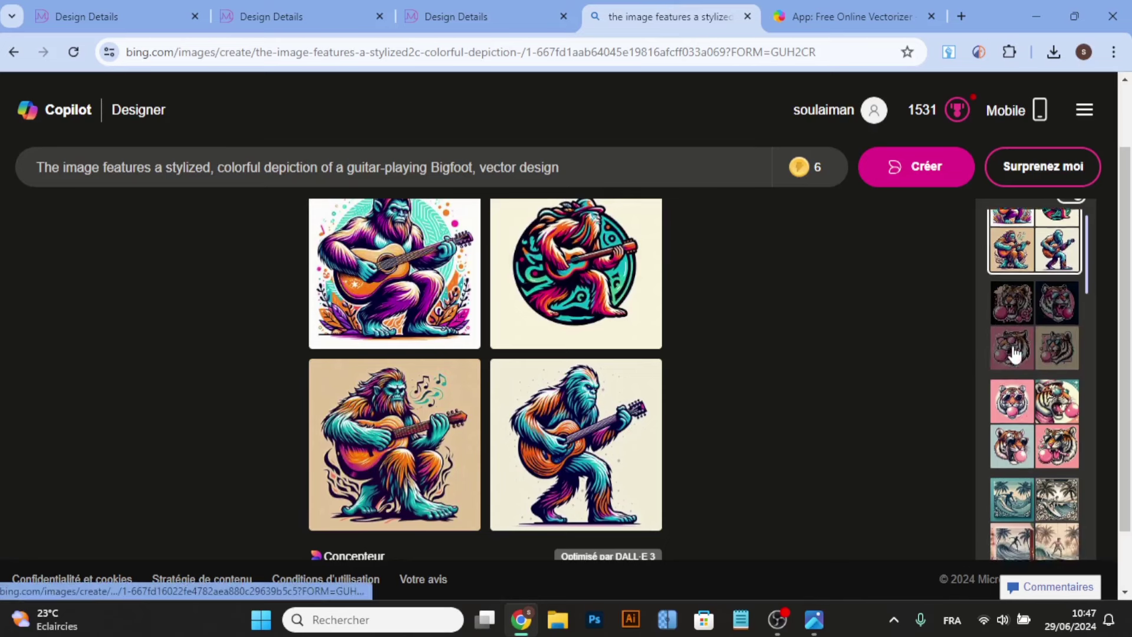
{"action": "scroll", "coordinate": [1013, 354], "scroll_direction": "down", "scroll_amount": 3}
{"action": "left_click", "coordinate": [1028, 318]}
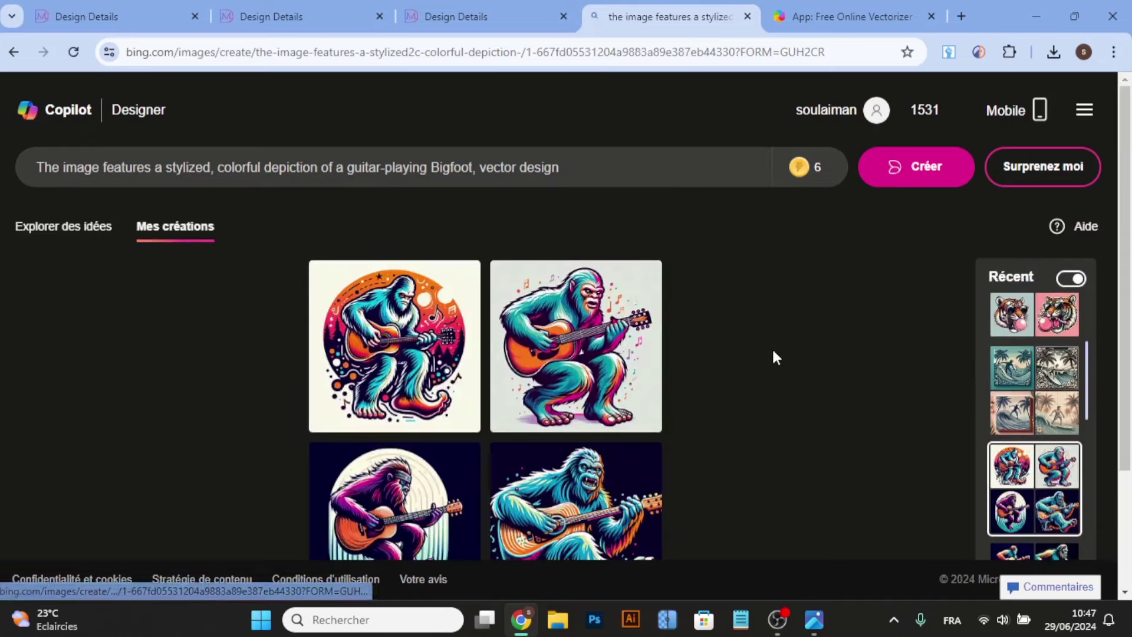
{"action": "scroll", "coordinate": [743, 352], "scroll_direction": "down", "scroll_amount": 1}
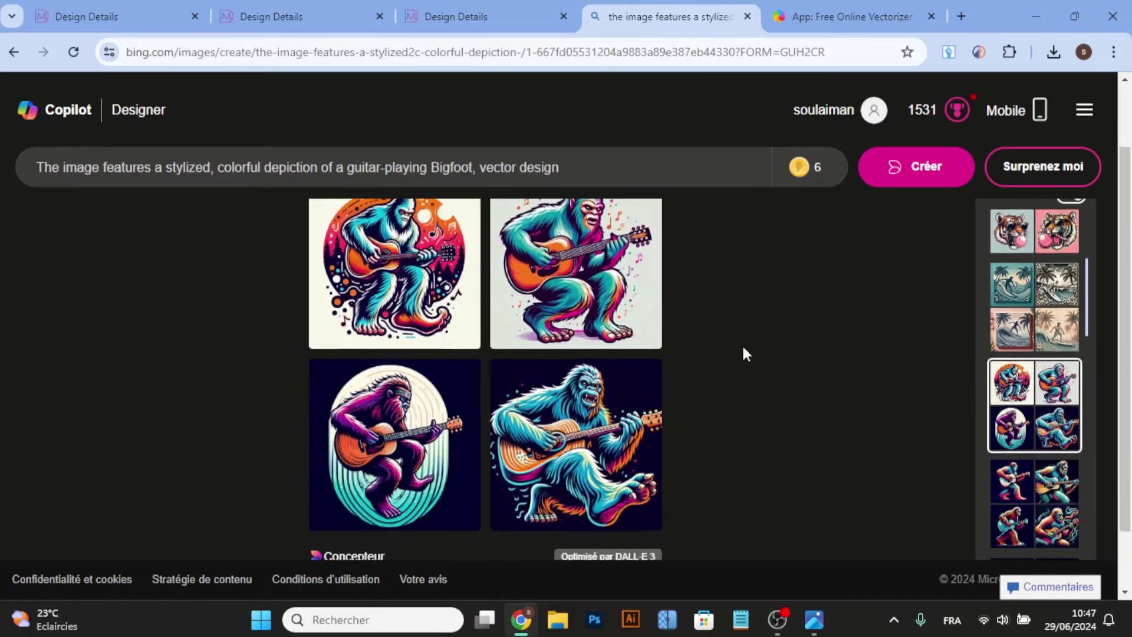
{"action": "scroll", "coordinate": [687, 353], "scroll_direction": "up", "scroll_amount": 1}
{"action": "scroll", "coordinate": [687, 348], "scroll_direction": "down", "scroll_amount": 1}
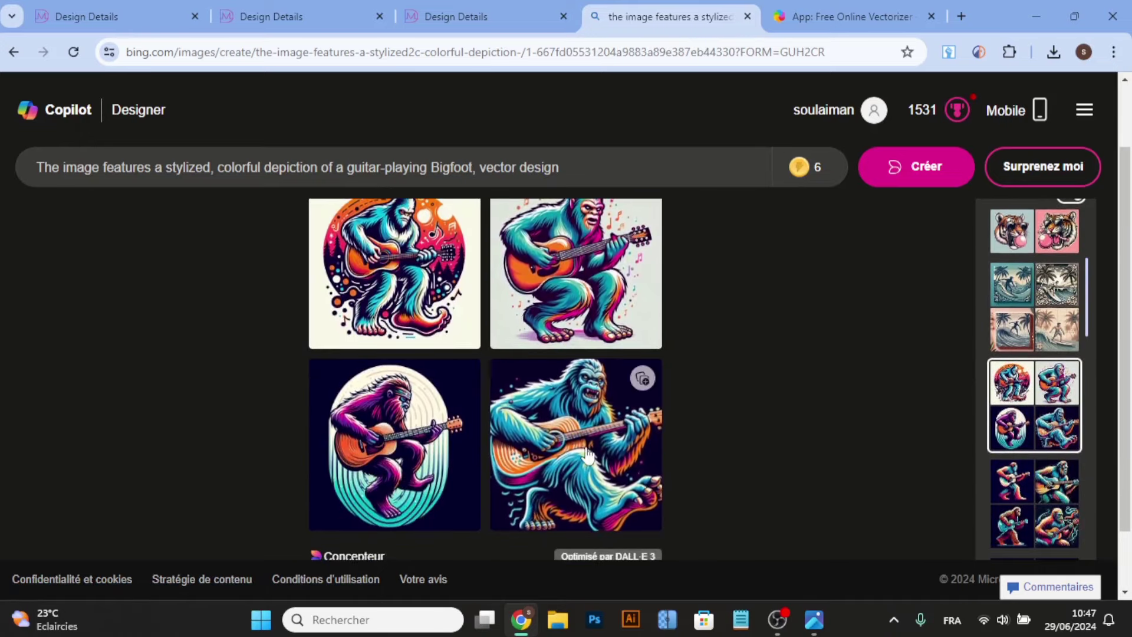
{"action": "scroll", "coordinate": [565, 344], "scroll_direction": "up", "scroll_amount": 1}
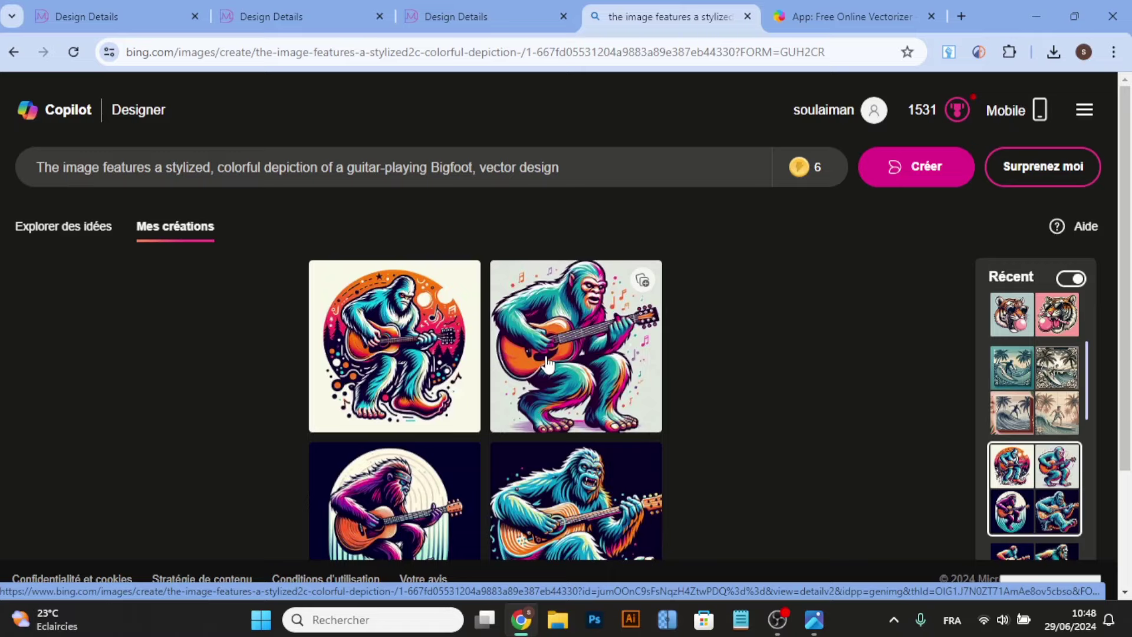
- Upload the upscaled Bigfoot guitarist PNG with the orange circle background to the online vectorizer and vectorize it
{"action": "left_click", "coordinate": [849, 16]}
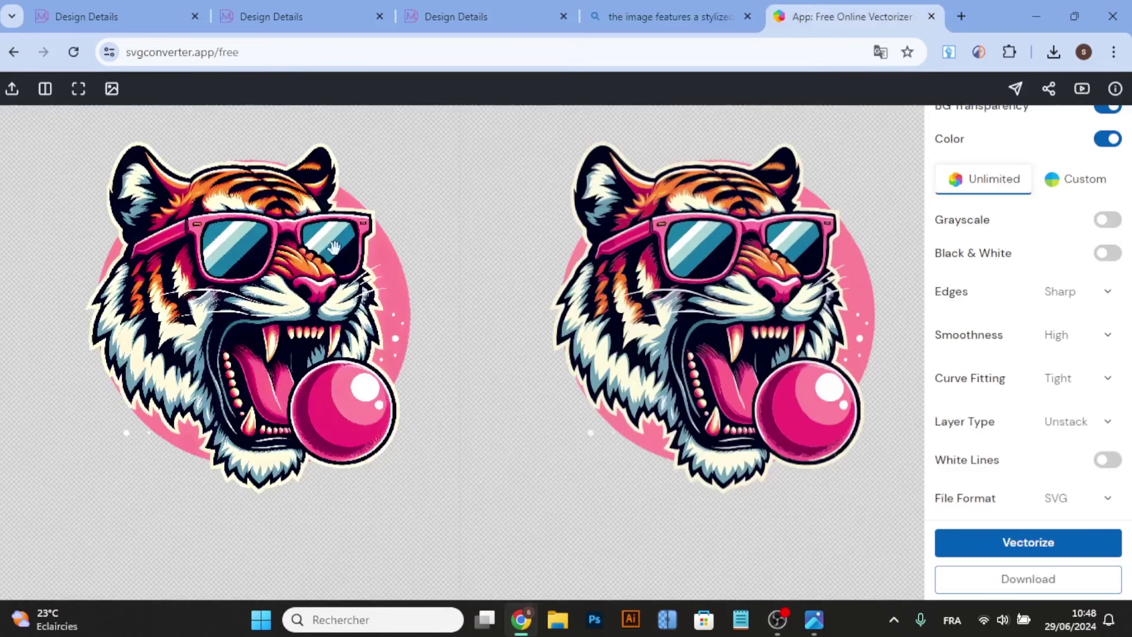
{"action": "left_click", "coordinate": [12, 88]}
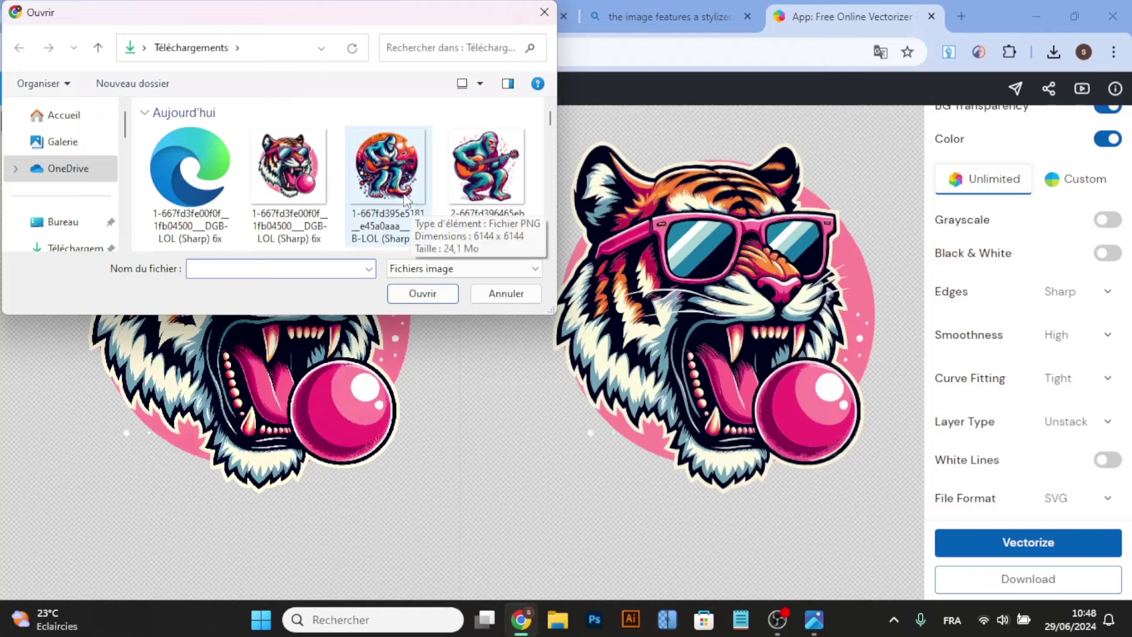
{"action": "left_click", "coordinate": [363, 230]}
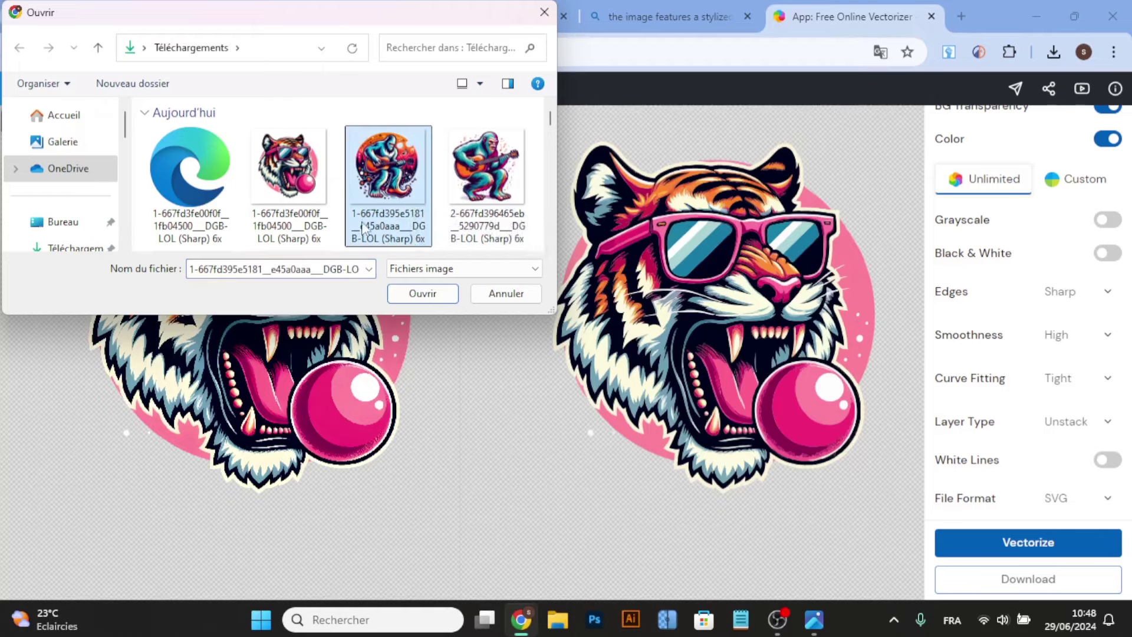
{"action": "left_click", "coordinate": [408, 294]}
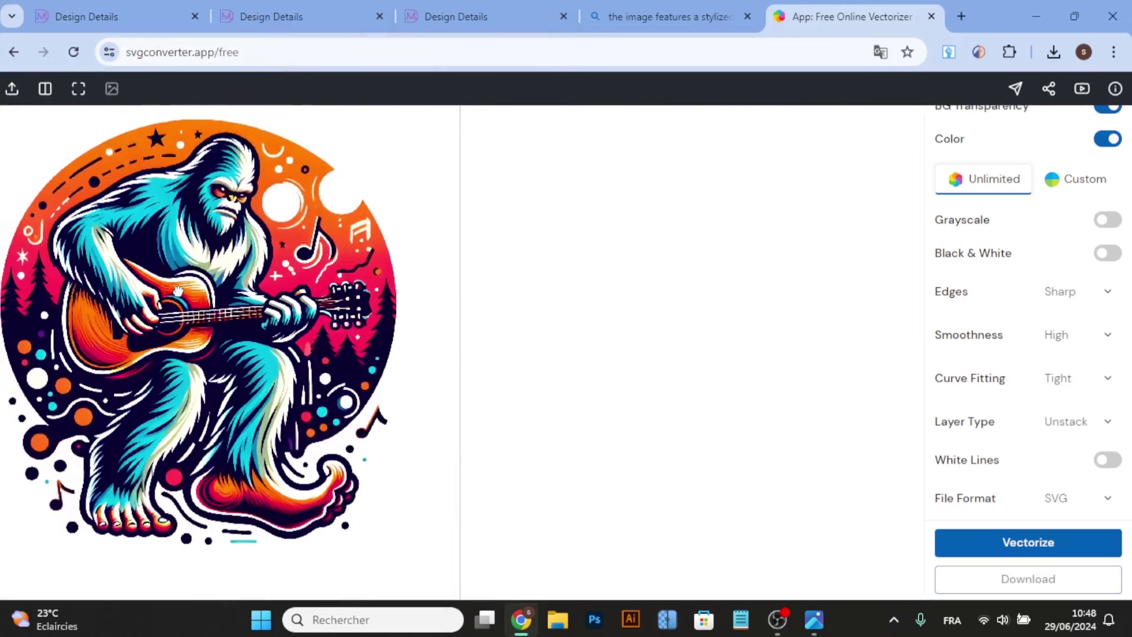
{"action": "left_click", "coordinate": [1021, 544]}
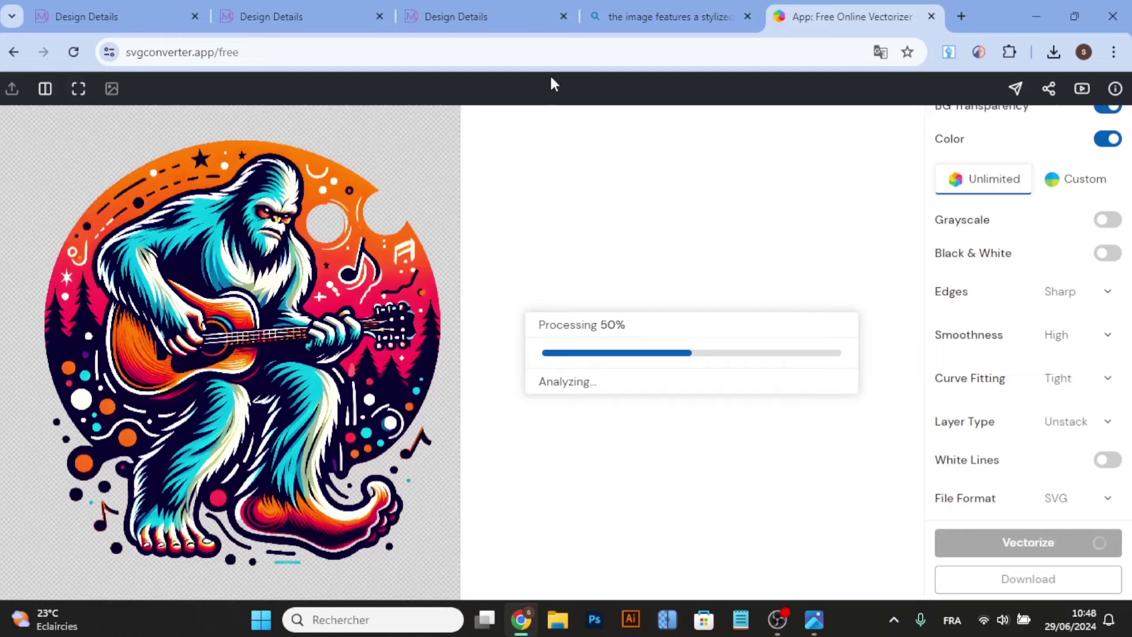
{"action": "left_click", "coordinate": [470, 12]}
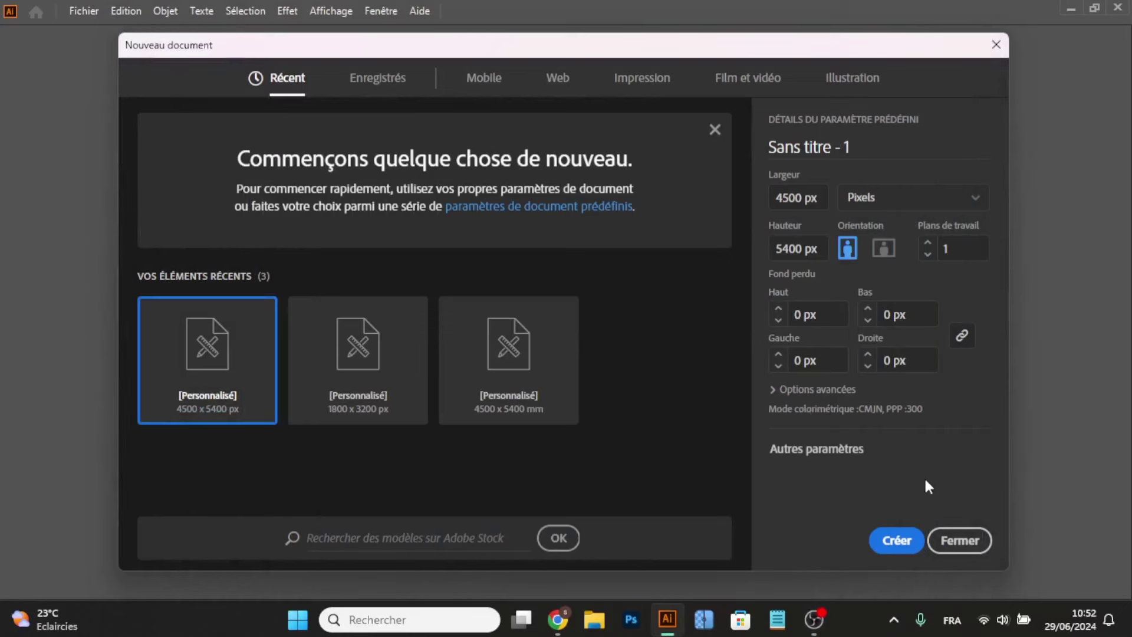
- Create a new portrait Illustrator document of 4500 x 5400 px with one artboard
{"action": "left_click", "coordinate": [886, 192]}
{"action": "left_click", "coordinate": [887, 192]}
{"action": "left_click", "coordinate": [902, 541]}
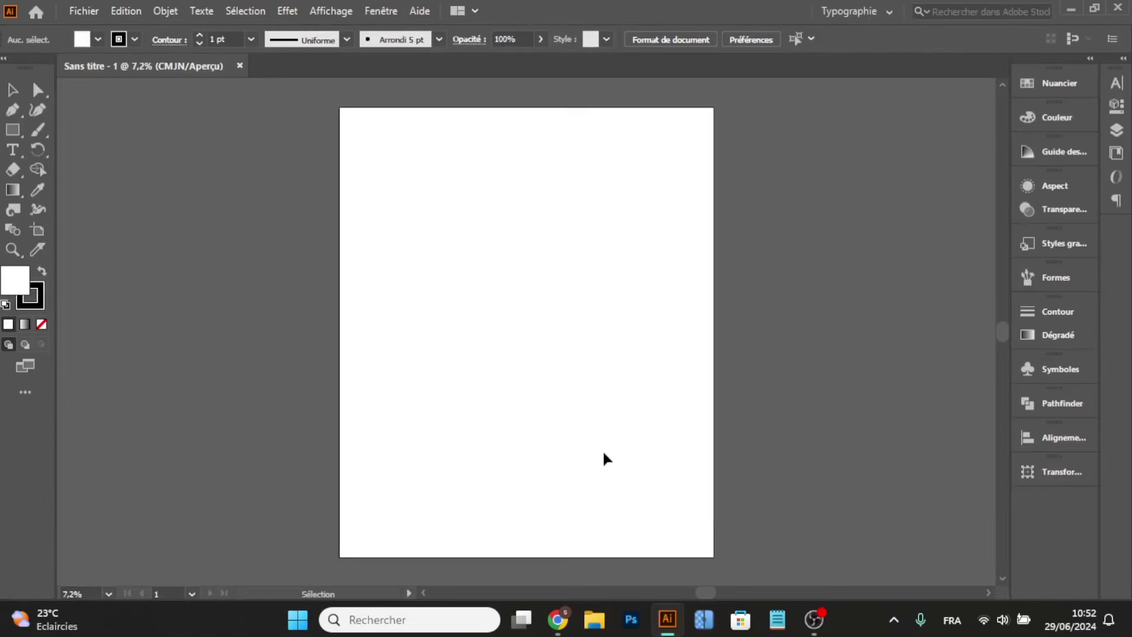
- Draw a rectangle with black fill and no stroke over the whole artboard
{"action": "left_click", "coordinate": [135, 42]}
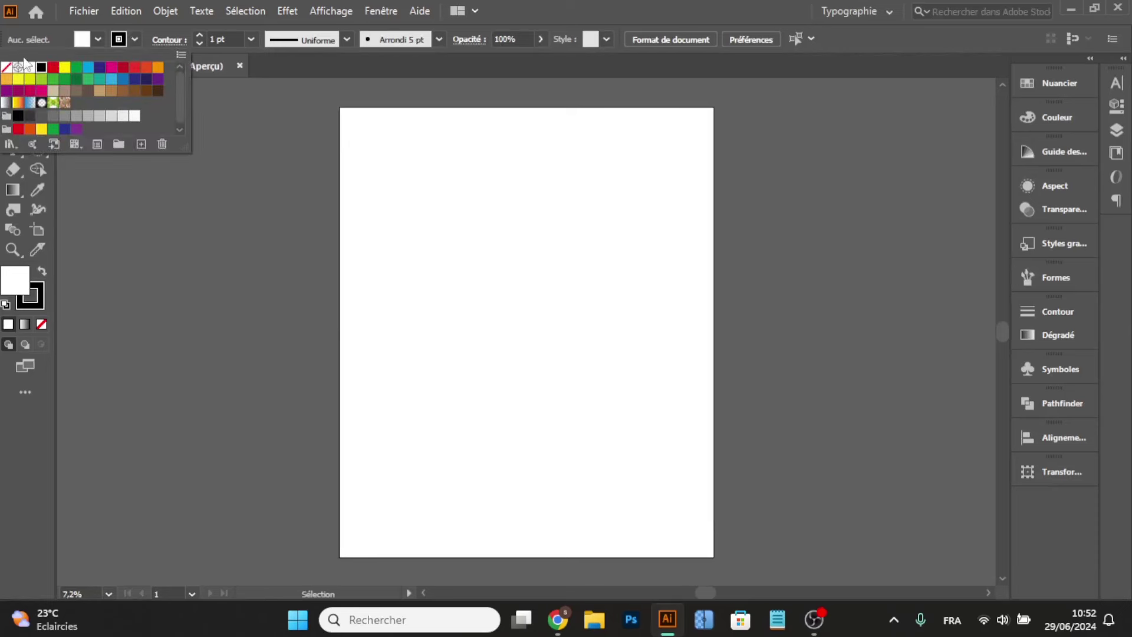
{"action": "left_click", "coordinate": [8, 69]}
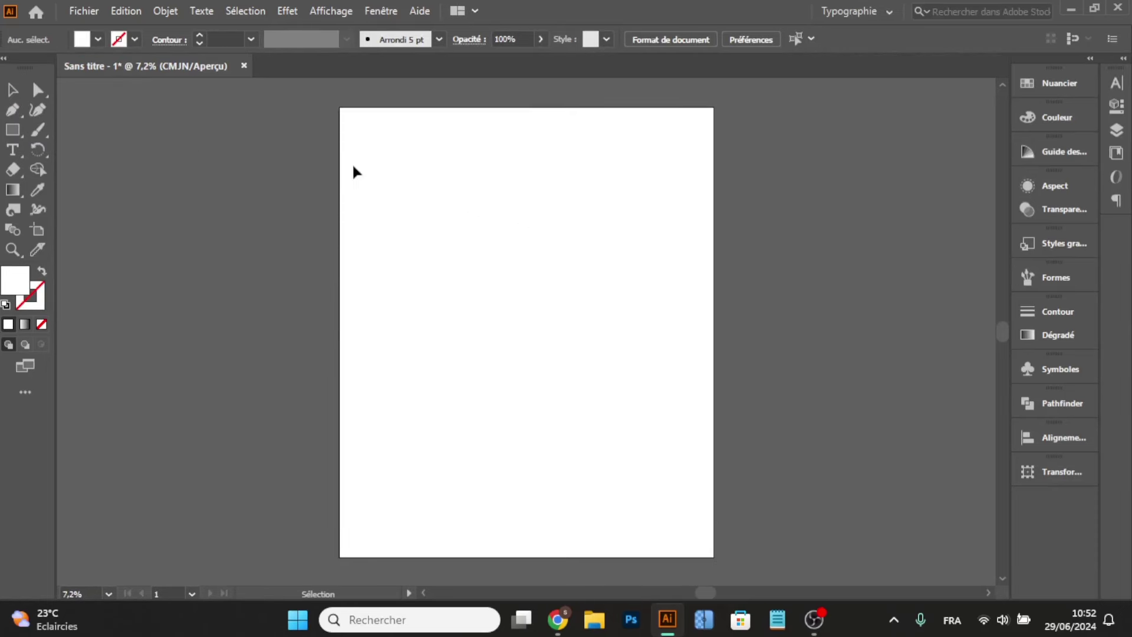
{"action": "left_click", "coordinate": [98, 40]}
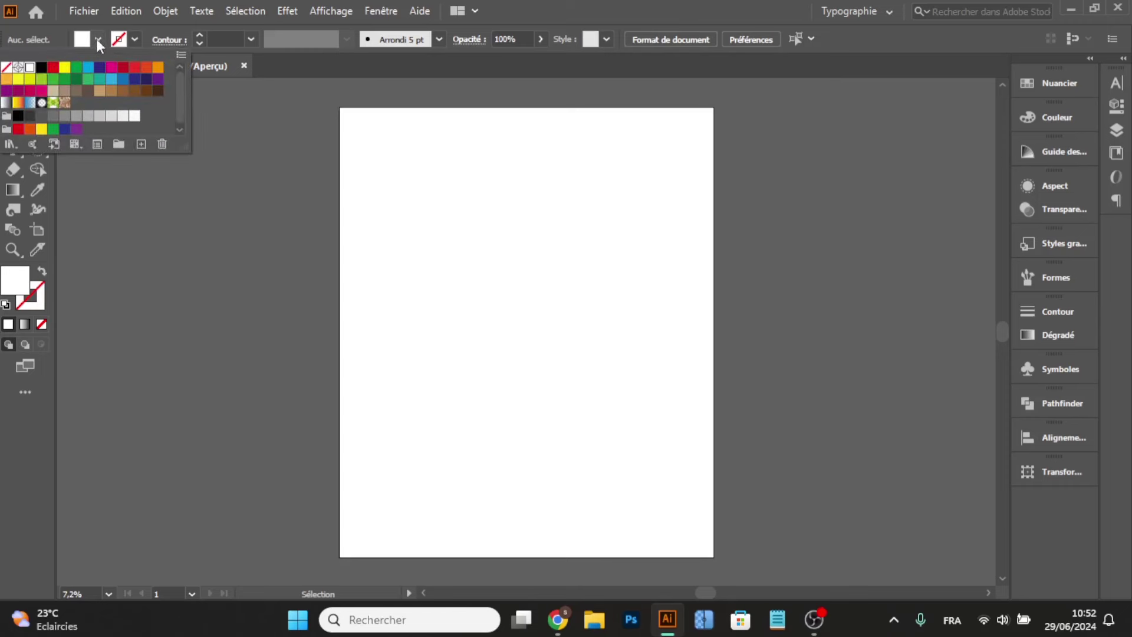
{"action": "left_click", "coordinate": [33, 69]}
{"action": "key", "text": "m"}
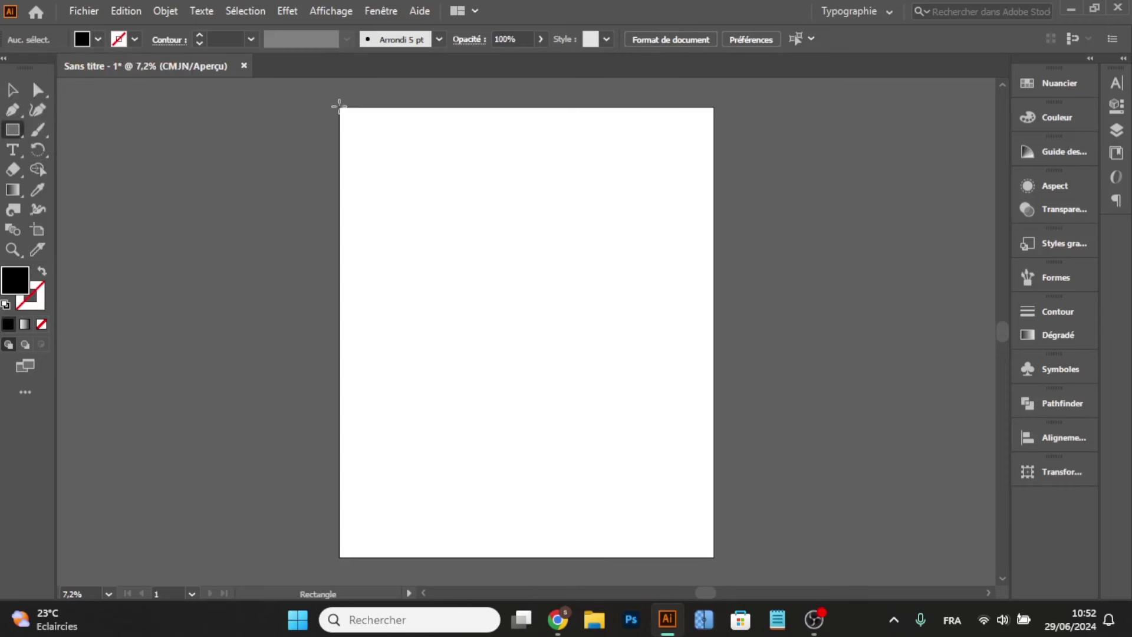
{"action": "left_click_drag", "start_coordinate": [339, 106], "coordinate": [714, 556]}
{"action": "left_click", "coordinate": [12, 90]}
{"action": "left_click", "coordinate": [230, 200]}
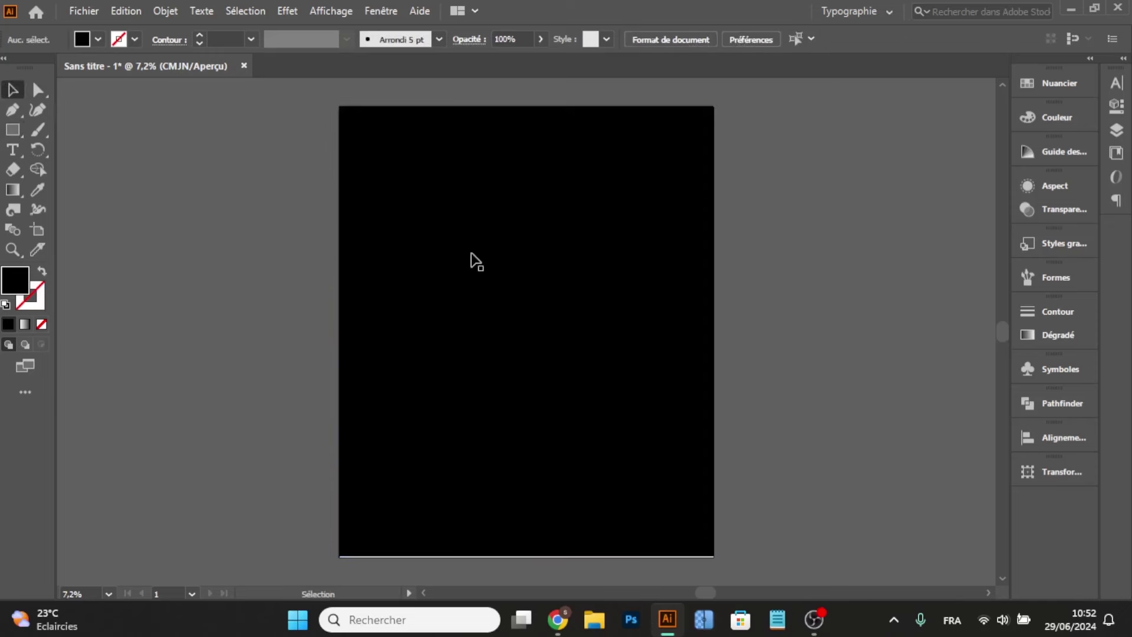
- Stretch the black rectangle's lower edge slightly so it covers the white strip at the artboard's bottom, and deselect it
{"action": "left_click", "coordinate": [475, 260]}
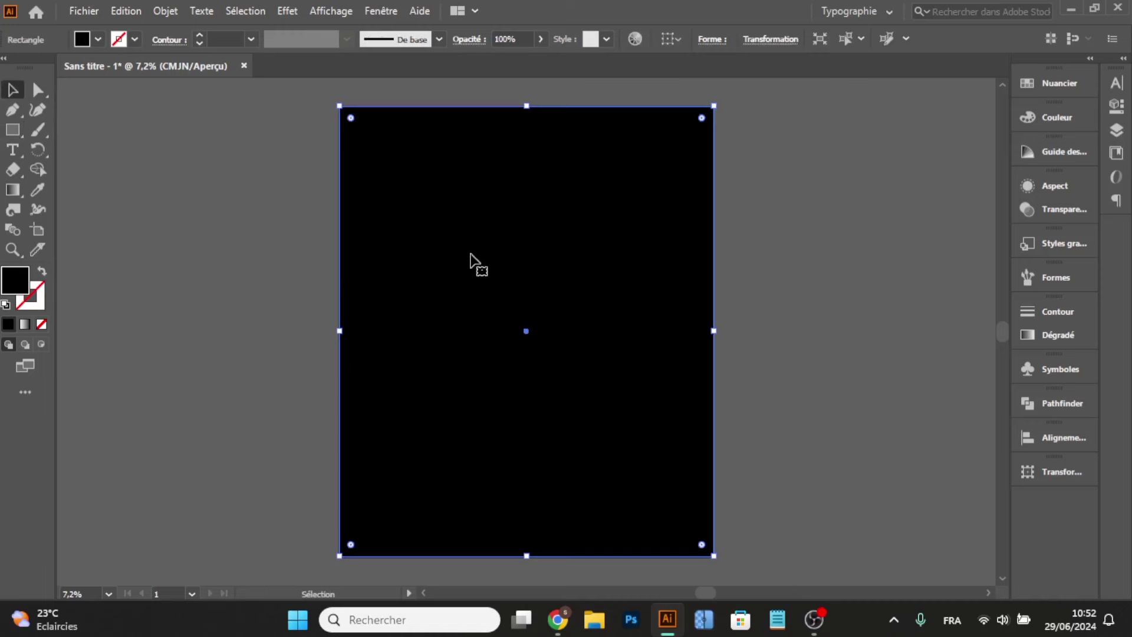
{"action": "left_click", "coordinate": [259, 246]}
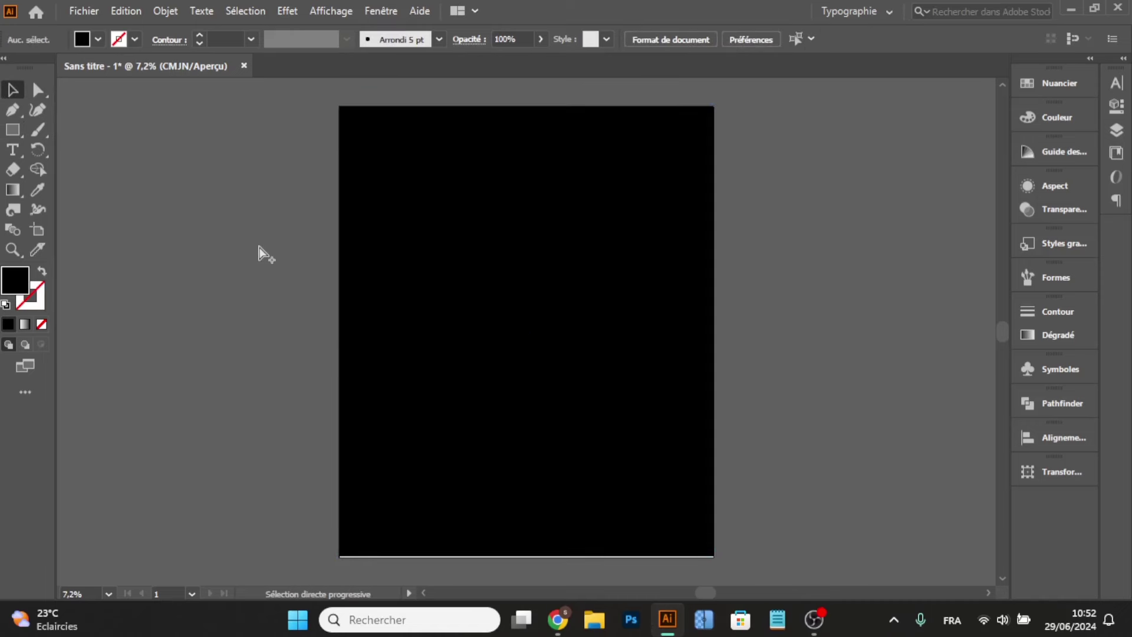
{"action": "key", "text": "ctrl+a"}
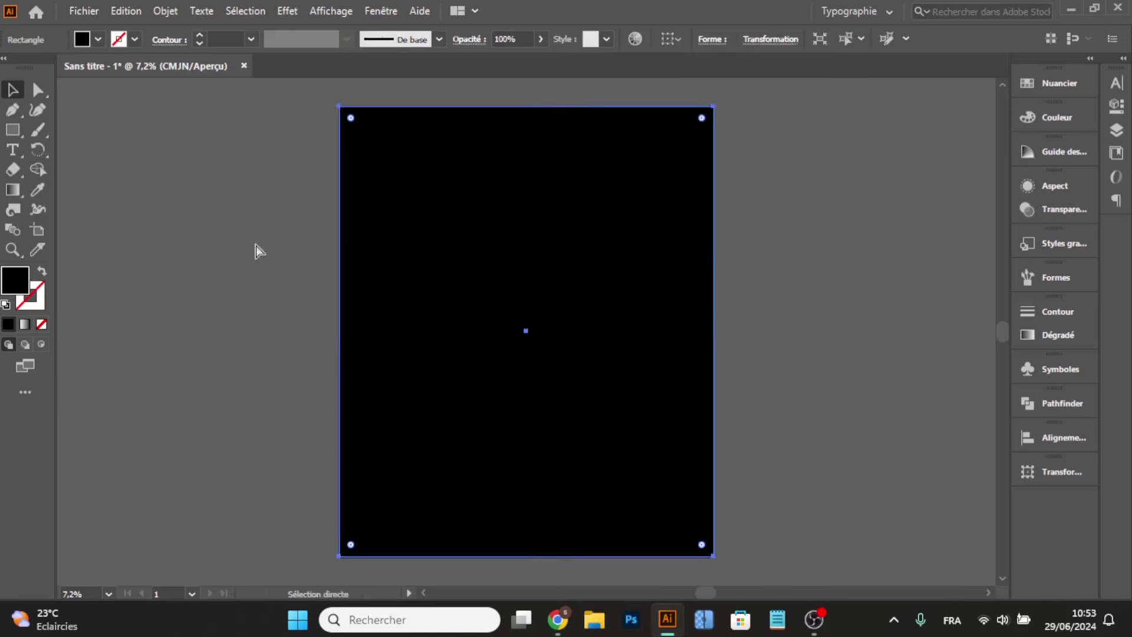
{"action": "key", "text": "ctrl+shift+a"}
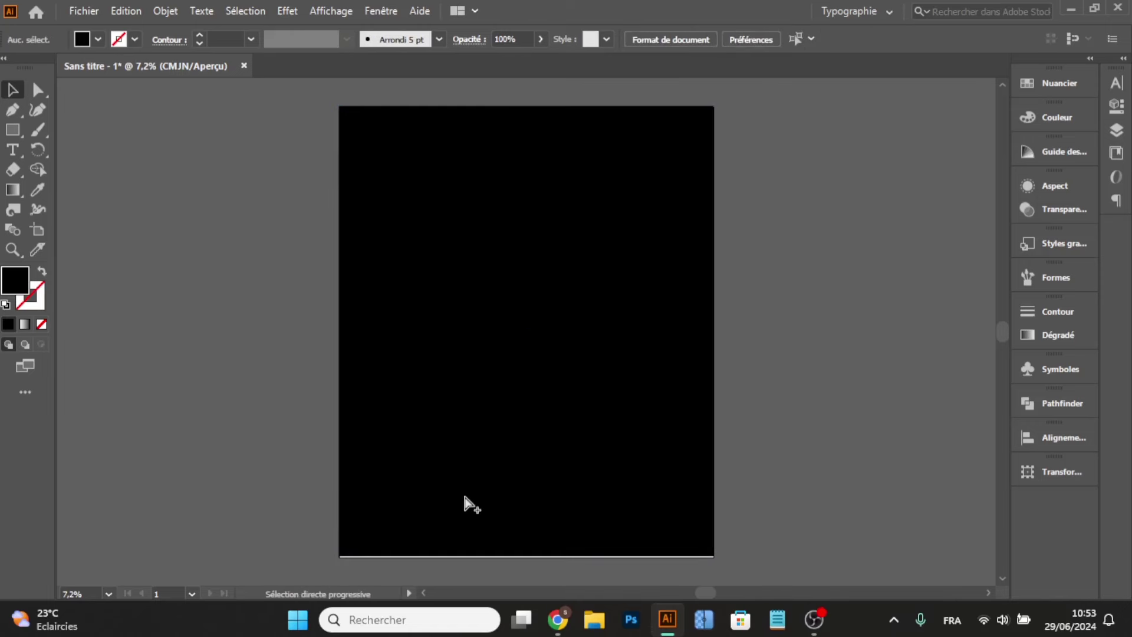
{"action": "key", "text": "ctrl+a"}
{"action": "scroll", "coordinate": [527, 562], "scroll_direction": "up", "scroll_amount": 4}
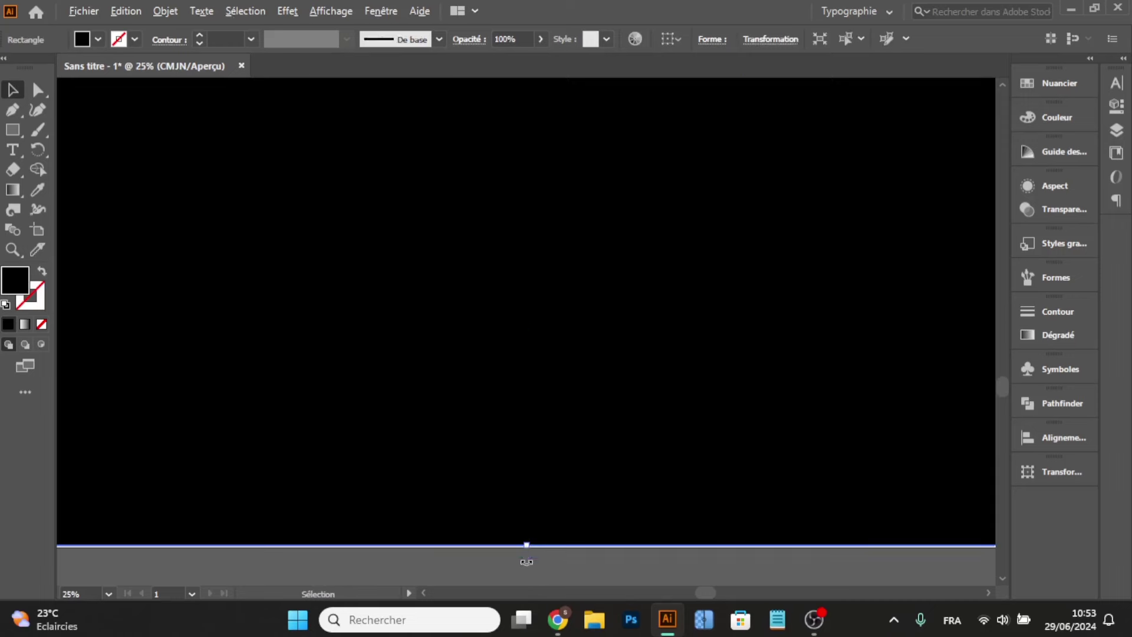
{"action": "left_click_drag", "start_coordinate": [526, 548], "coordinate": [527, 551]}
{"action": "scroll", "coordinate": [528, 551], "scroll_direction": "down", "scroll_amount": 2}
{"action": "scroll", "coordinate": [527, 551], "scroll_direction": "down", "scroll_amount": 1}
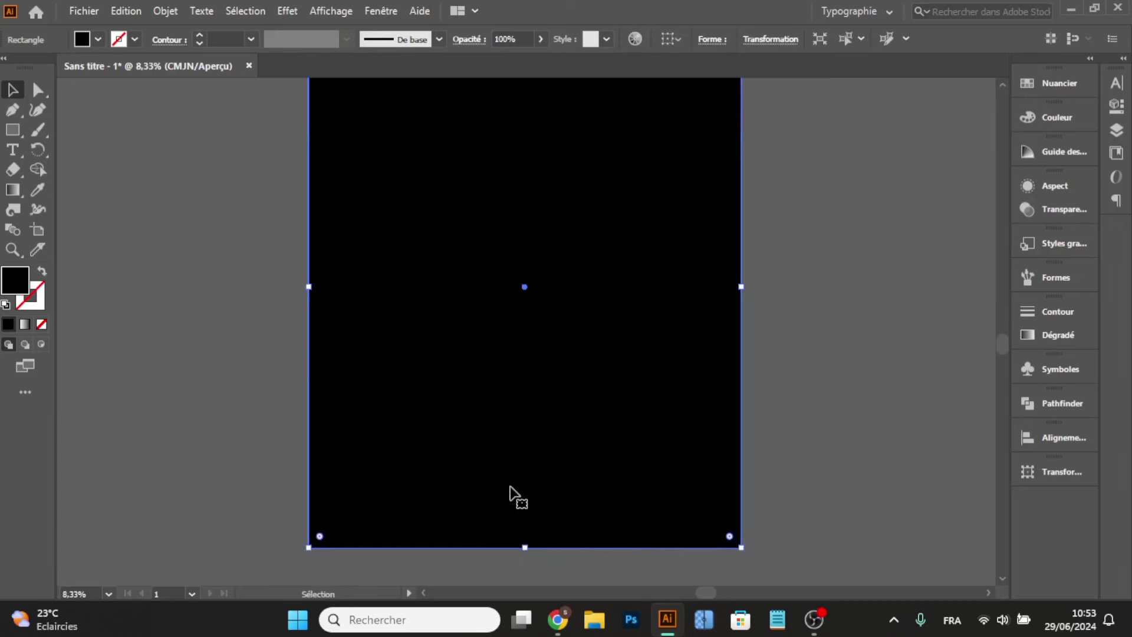
{"action": "key", "text": "ctrl+shift+a"}
{"action": "scroll", "coordinate": [507, 488], "scroll_direction": "down", "scroll_amount": 1}
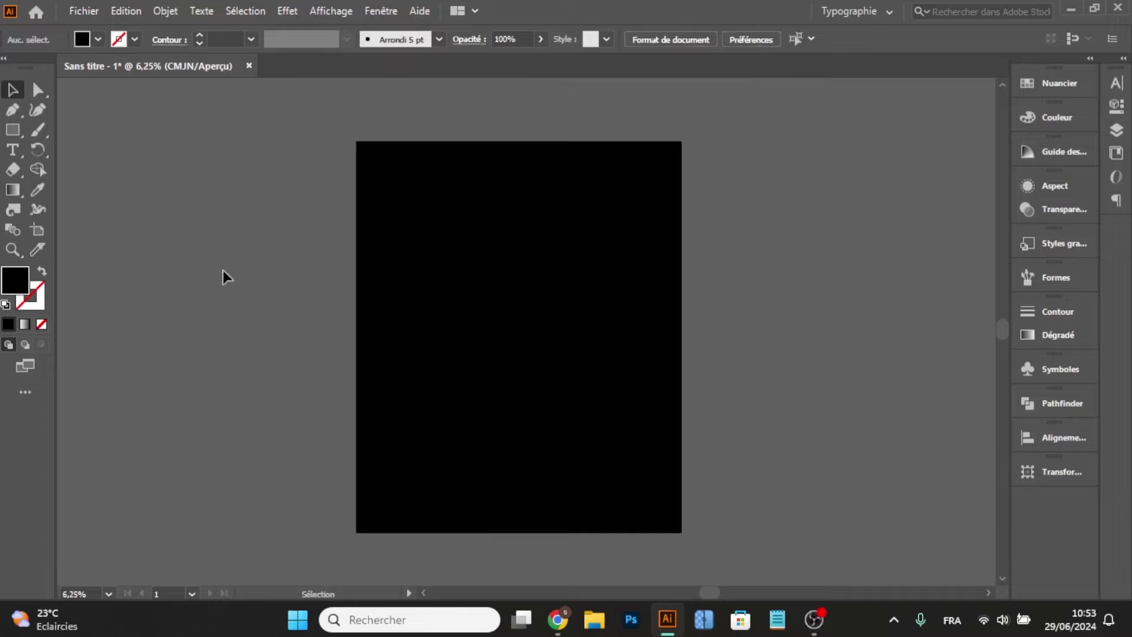
{"action": "scroll", "coordinate": [236, 307], "scroll_direction": "down", "scroll_amount": 1}
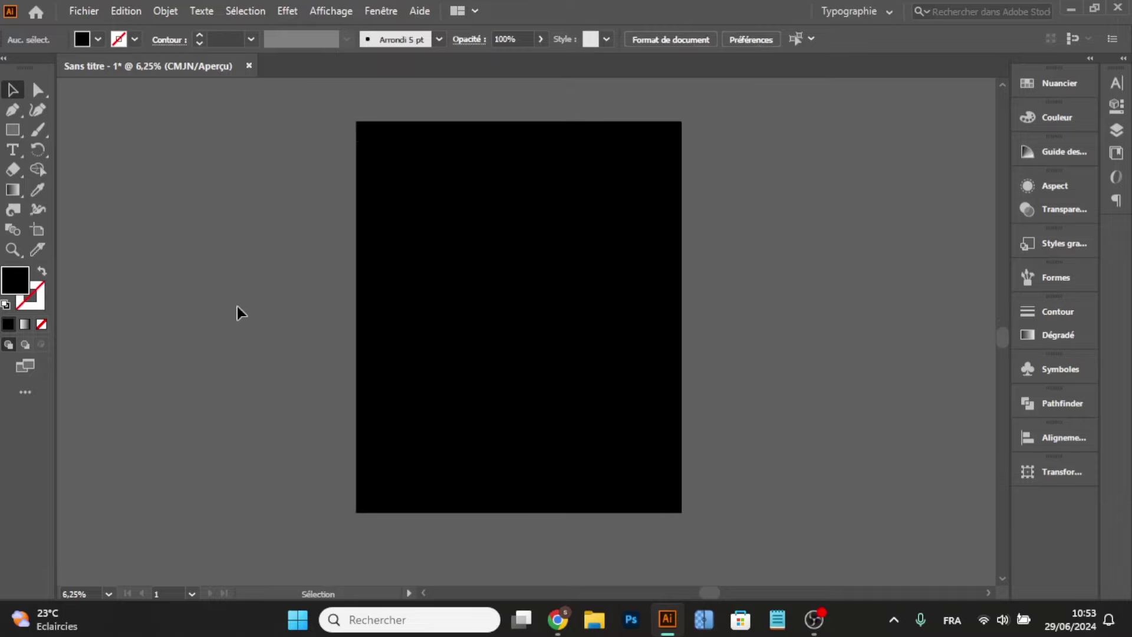
- Switch to Chrome, copy the "Papa Is My Name" pickleball T-shirt image, and paste it into the Illustrator document
{"action": "left_click", "coordinate": [557, 620]}
{"action": "right_click", "coordinate": [369, 302]}
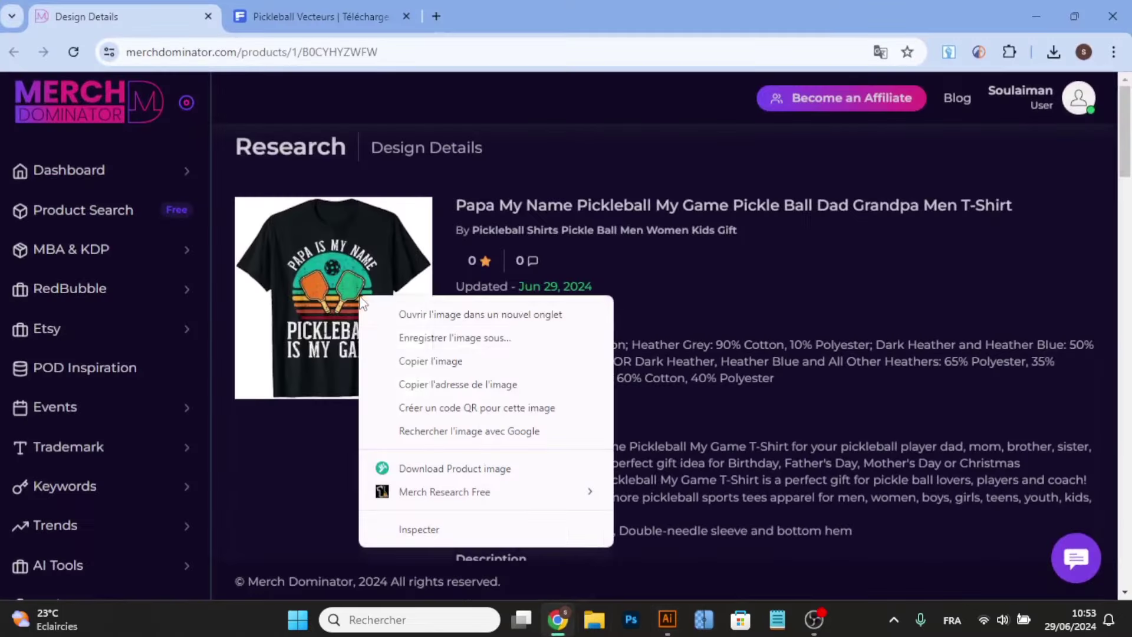
{"action": "left_click", "coordinate": [421, 360]}
{"action": "left_click", "coordinate": [678, 622]}
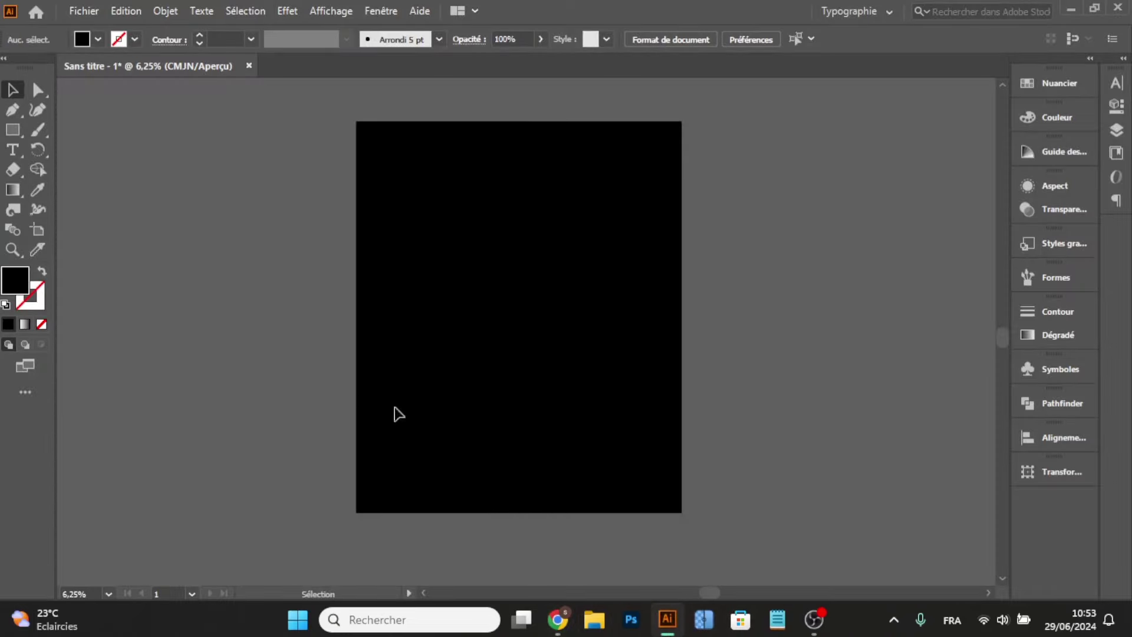
{"action": "key", "text": "ctrl+v"}
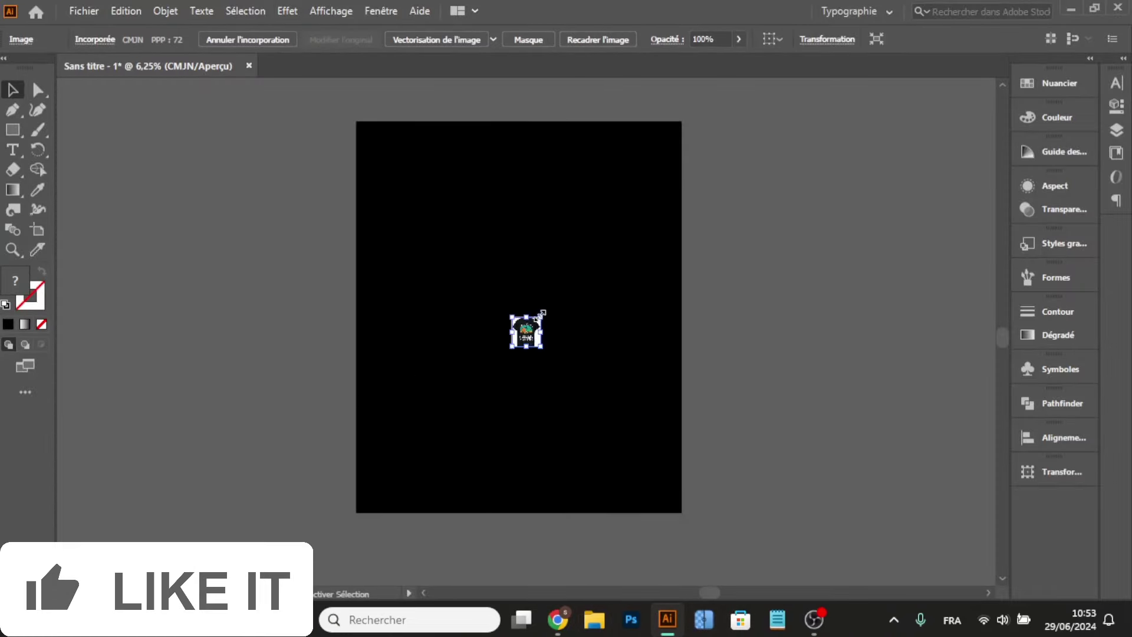
- Enlarge the pasted T-shirt image and place it beside the artboard's left edge as a reference, then deselect it
{"action": "left_click_drag", "start_coordinate": [542, 313], "coordinate": [801, 104]}
{"action": "left_click_drag", "start_coordinate": [633, 248], "coordinate": [192, 306]}
{"action": "left_click_drag", "start_coordinate": [317, 157], "coordinate": [349, 119]}
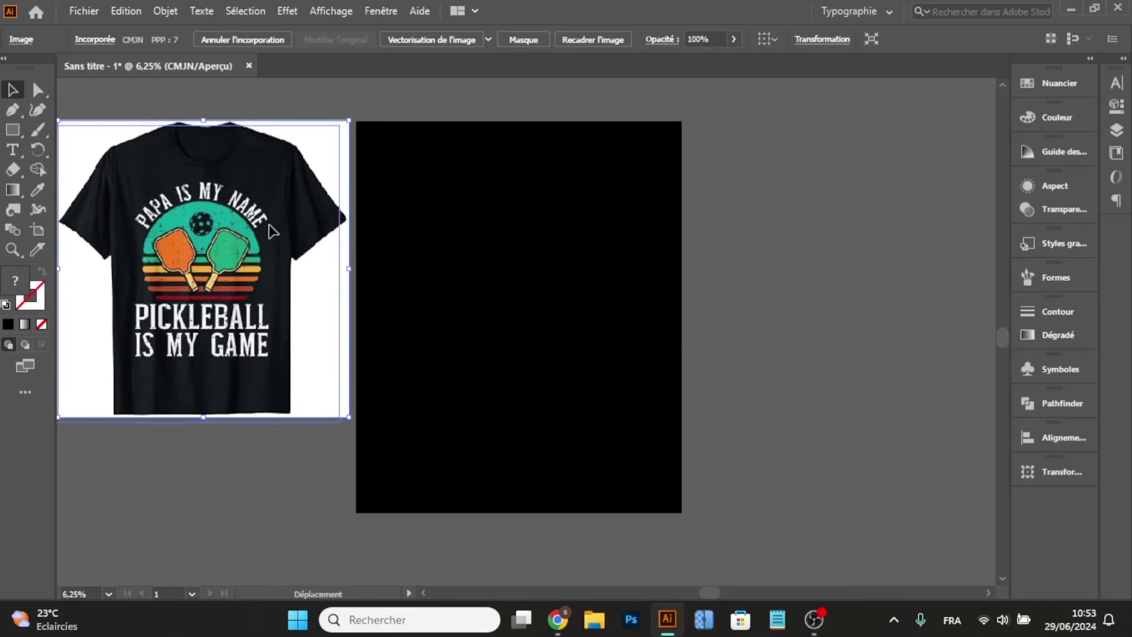
{"action": "left_click_drag", "start_coordinate": [344, 222], "coordinate": [334, 227]}
{"action": "left_click", "coordinate": [347, 224]}
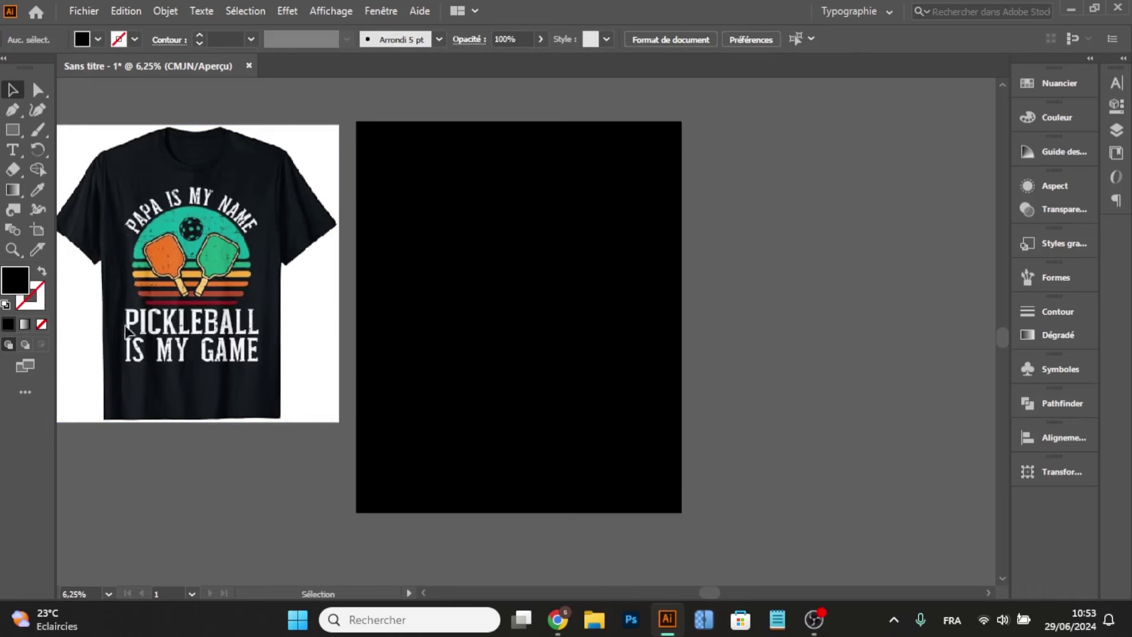
{"action": "scroll", "coordinate": [103, 324], "scroll_direction": "up", "scroll_amount": 1}
{"action": "scroll", "coordinate": [288, 256], "scroll_direction": "down", "scroll_amount": 1}
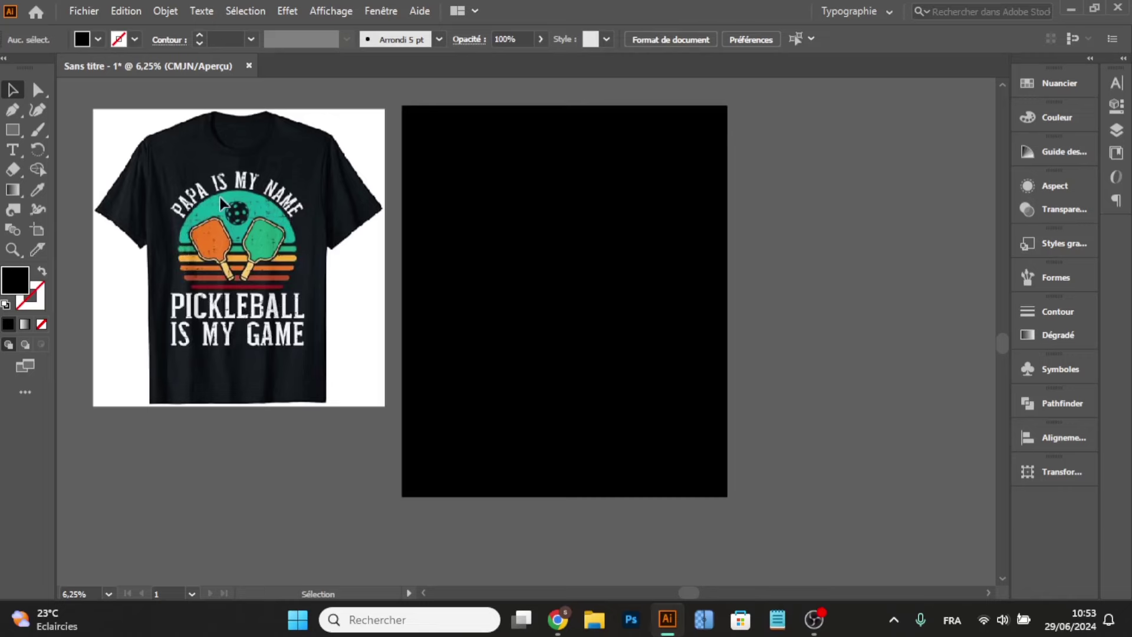
{"action": "left_click", "coordinate": [18, 136]}
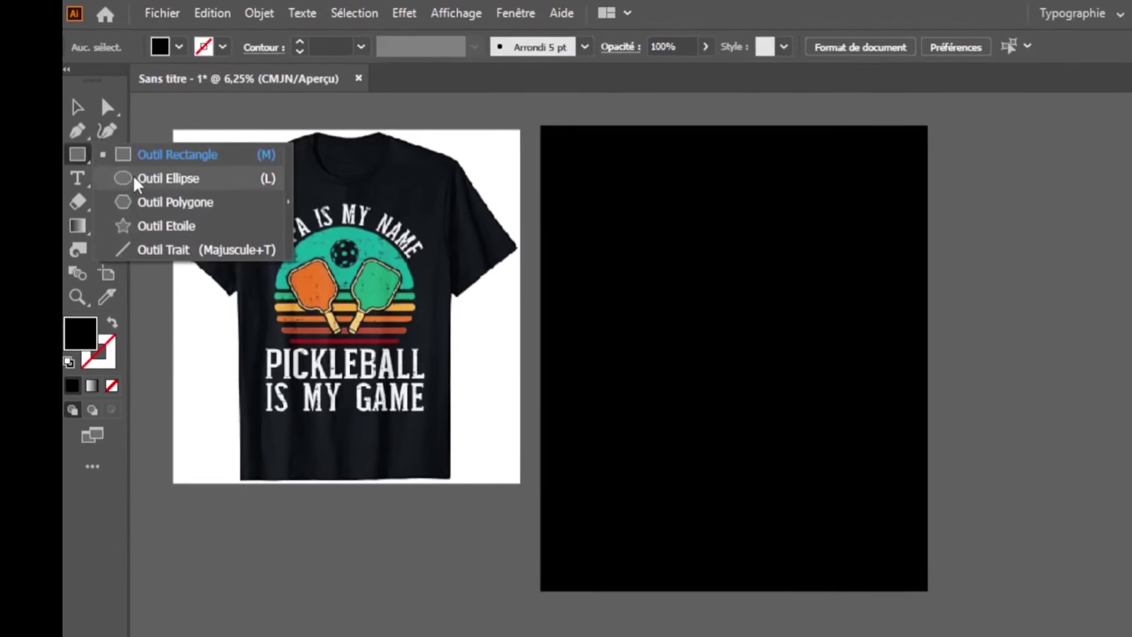
{"action": "left_click", "coordinate": [148, 184]}
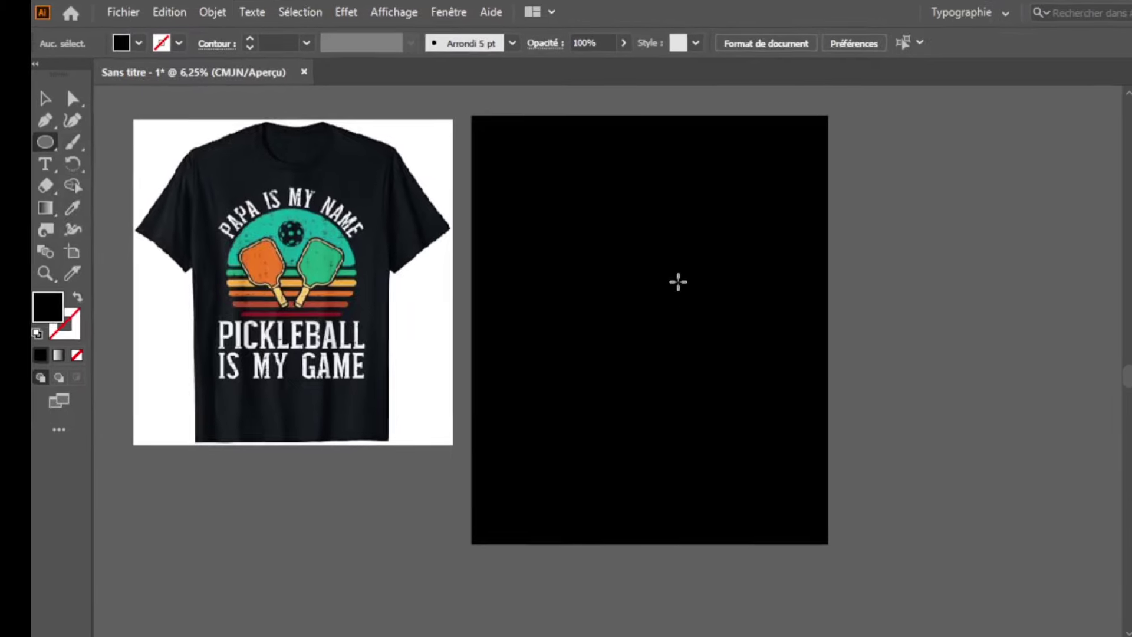
{"action": "left_click_drag", "start_coordinate": [758, 283], "coordinate": [726, 326]}
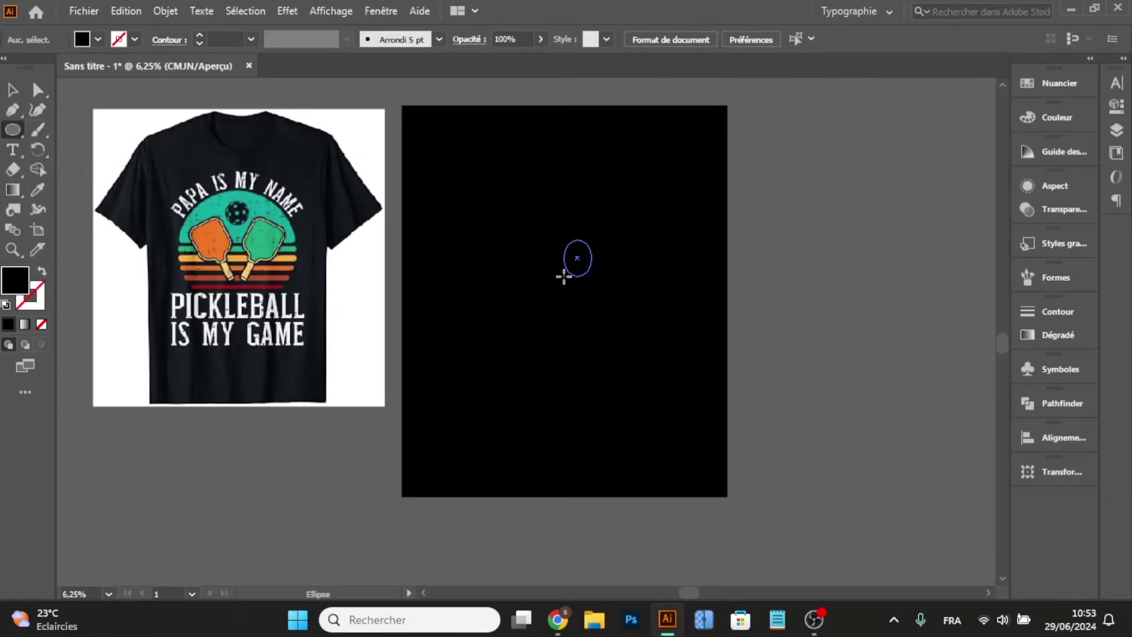
{"action": "left_click_drag", "start_coordinate": [591, 240], "coordinate": [619, 202]}
{"action": "left_click_drag", "start_coordinate": [563, 276], "coordinate": [500, 370]}
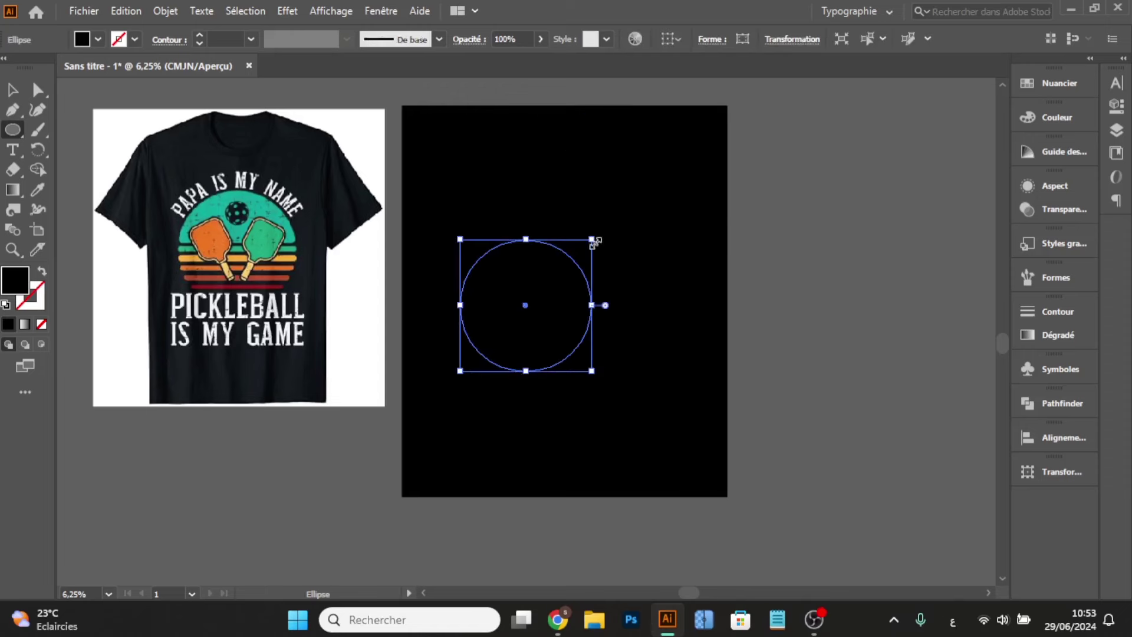
{"action": "left_click_drag", "start_coordinate": [595, 241], "coordinate": [705, 126]}
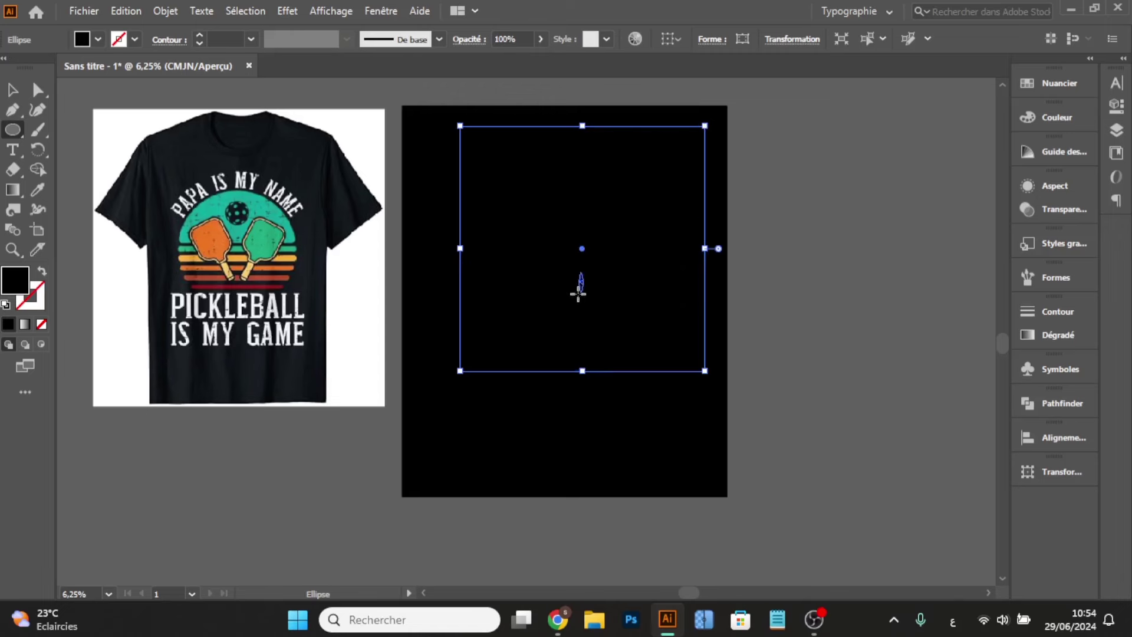
{"action": "left_click_drag", "start_coordinate": [578, 293], "coordinate": [502, 340]}
{"action": "key", "text": "ctrl+shift+a"}
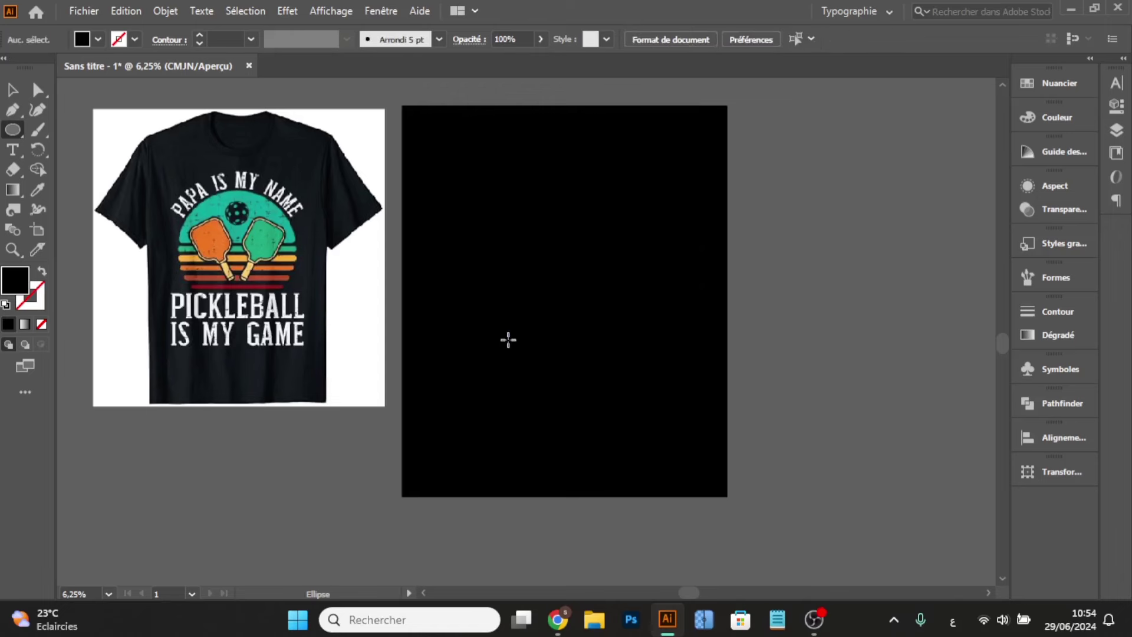
- Draw a large black circle with the Ellipse tool and move it to the middle of the artboard
{"action": "left_click_drag", "start_coordinate": [510, 225], "coordinate": [763, 448]}
{"action": "key", "text": "v"}
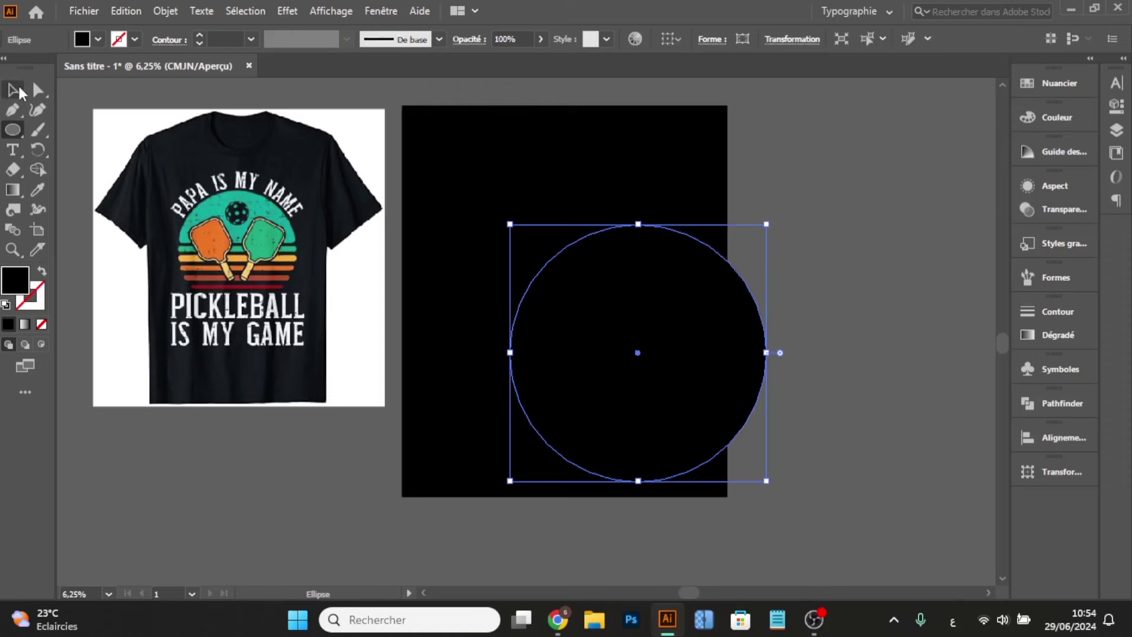
{"action": "left_click_drag", "start_coordinate": [625, 366], "coordinate": [546, 313]}
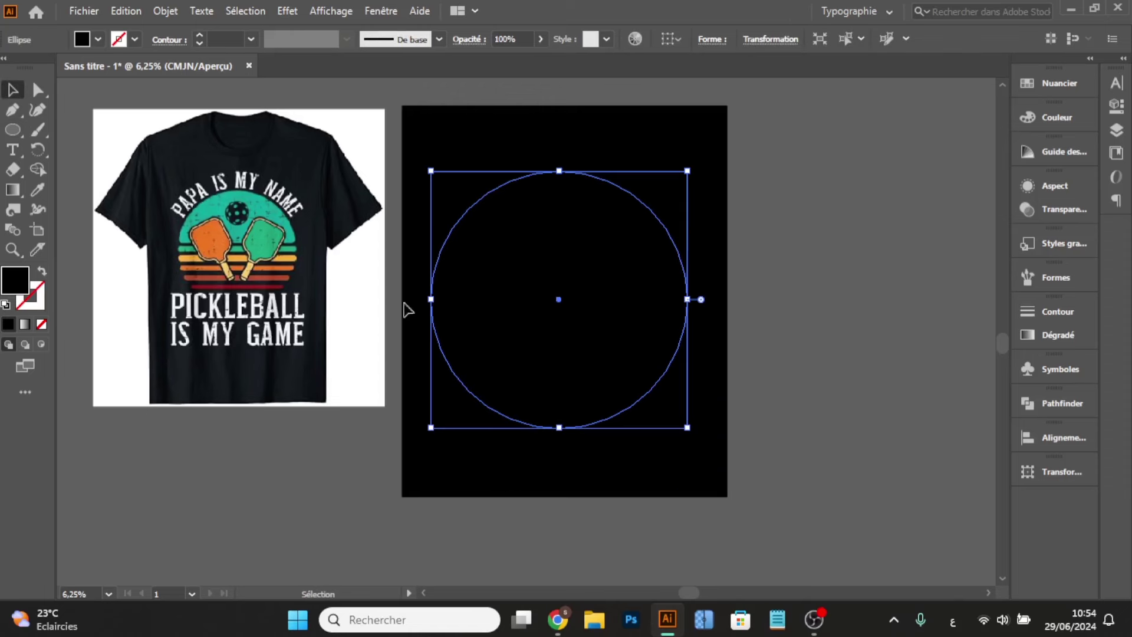
- Fill the circle with white sampled from the T-shirt image's background, and enlarge it to nearly the artboard's width, roughly centred
{"action": "left_click", "coordinate": [39, 192]}
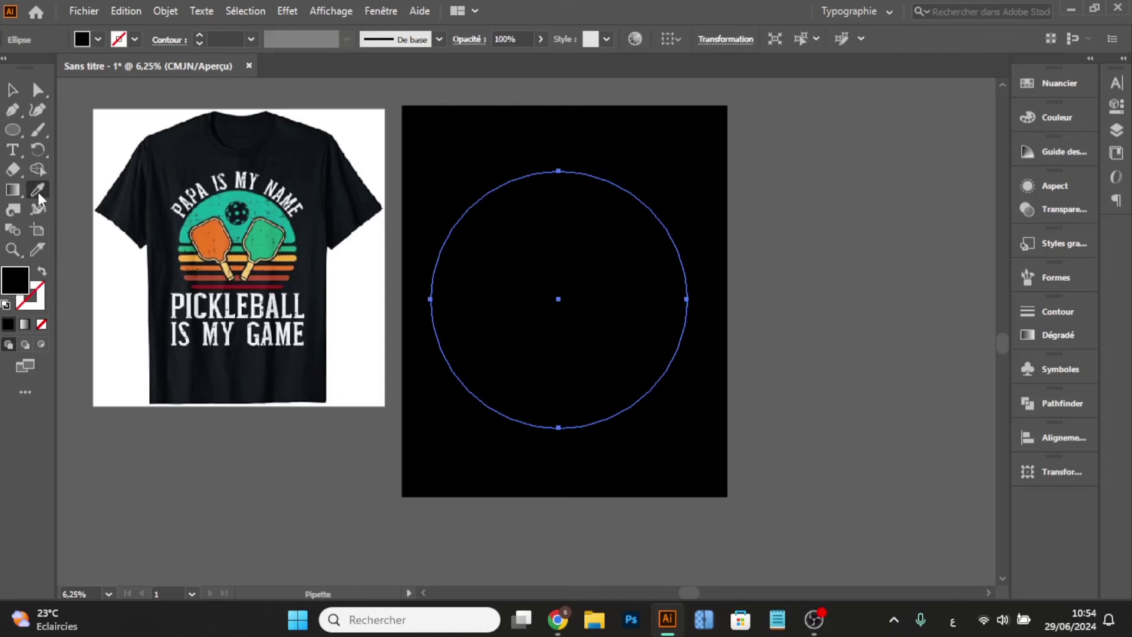
{"action": "left_click", "coordinate": [110, 121]}
{"action": "left_click", "coordinate": [12, 89]}
{"action": "left_click_drag", "start_coordinate": [528, 270], "coordinate": [532, 258]}
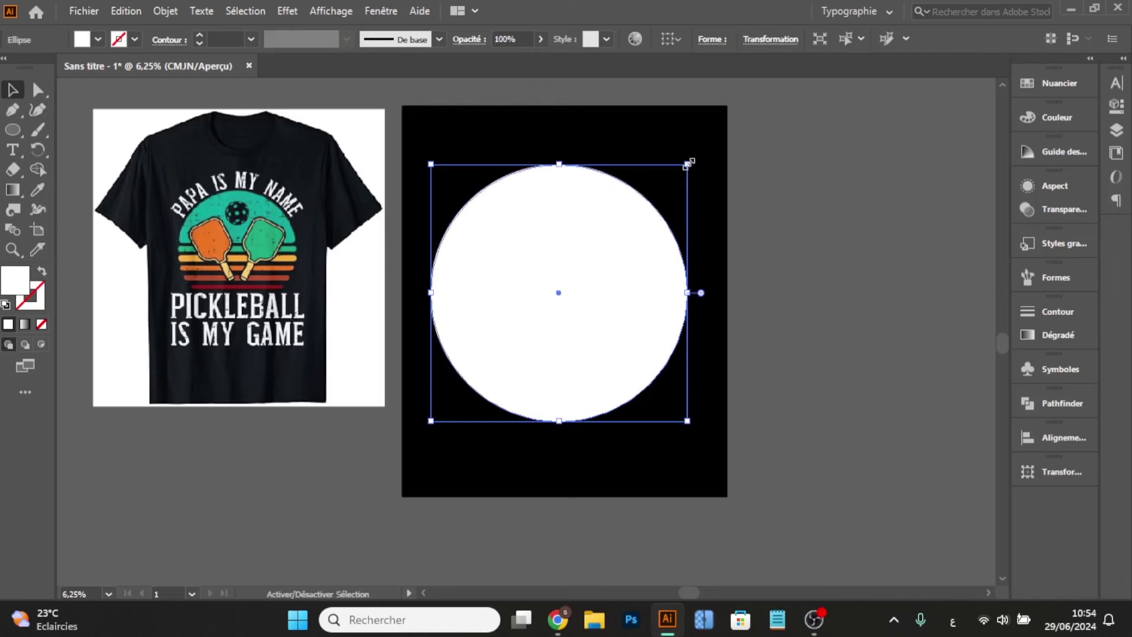
{"action": "left_click_drag", "start_coordinate": [688, 159], "coordinate": [725, 127]}
{"action": "left_click_drag", "start_coordinate": [622, 252], "coordinate": [614, 278]}
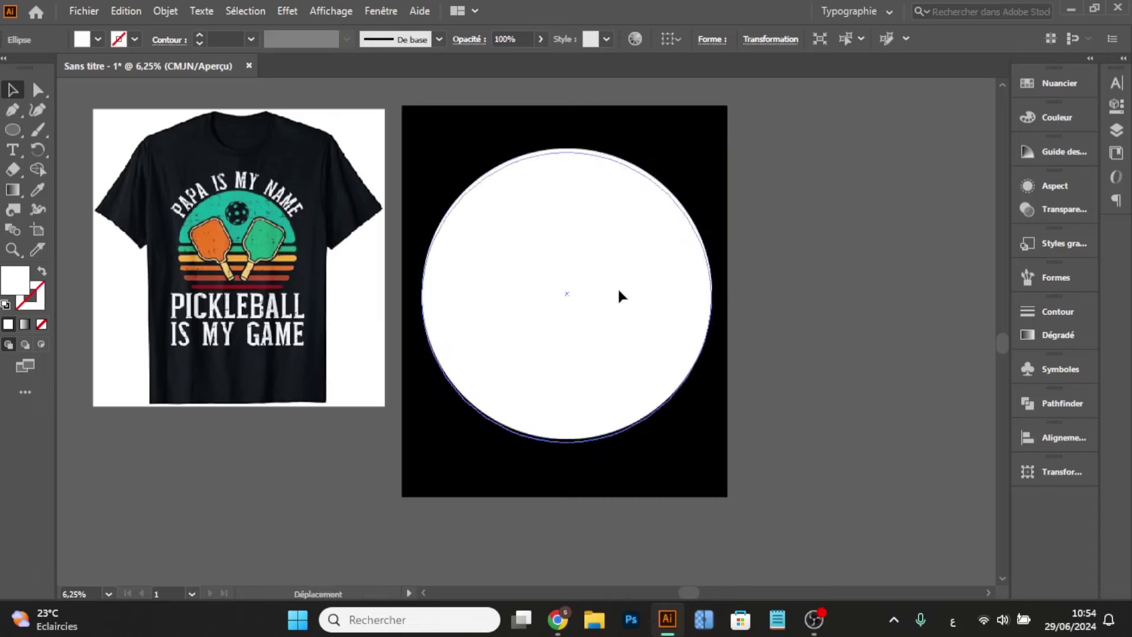
{"action": "left_click", "coordinate": [821, 299]}
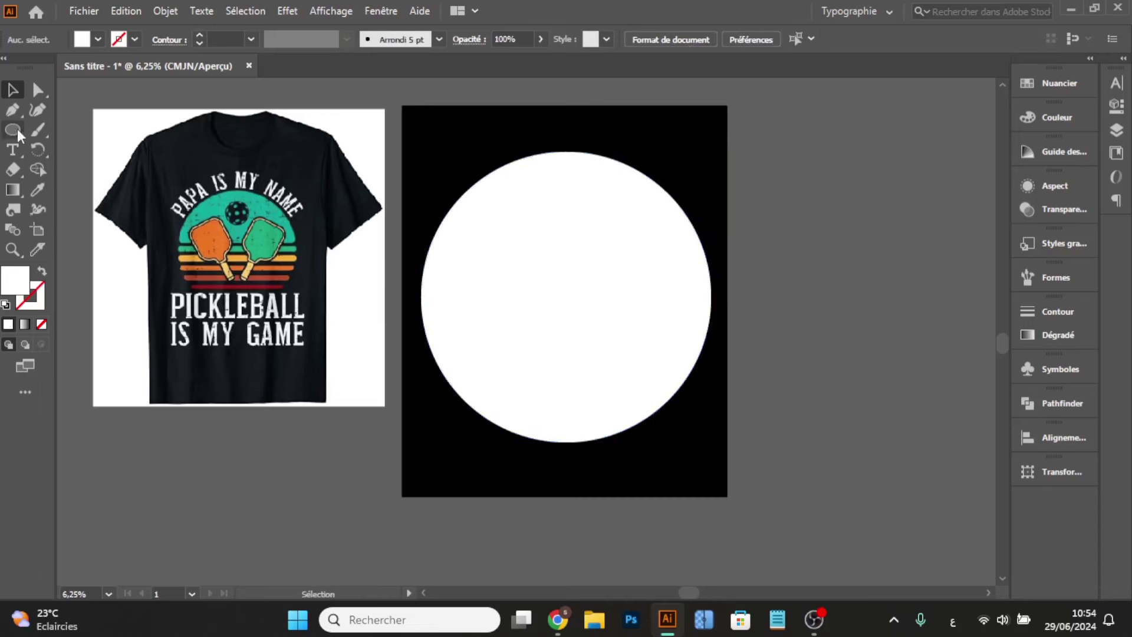
- Draw a thin white horizontal bar wider than the artboard across the circle, and lower it to just above the circle's middle
{"action": "left_click_drag", "start_coordinate": [17, 129], "coordinate": [82, 129]}
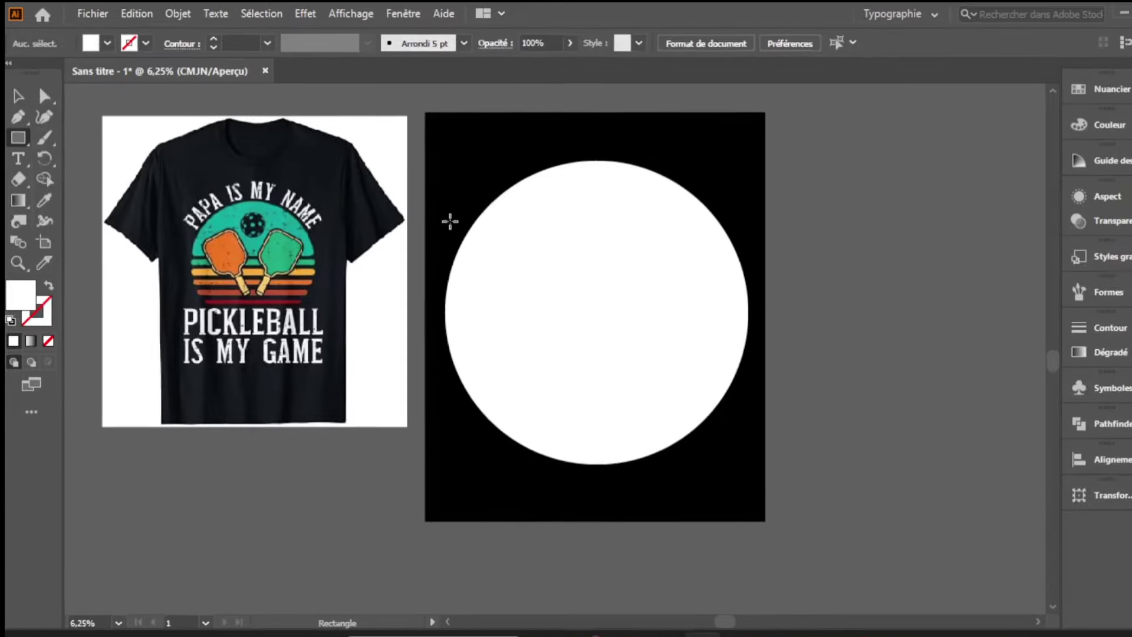
{"action": "left_click_drag", "start_coordinate": [406, 219], "coordinate": [754, 224]}
{"action": "key", "text": "v"}
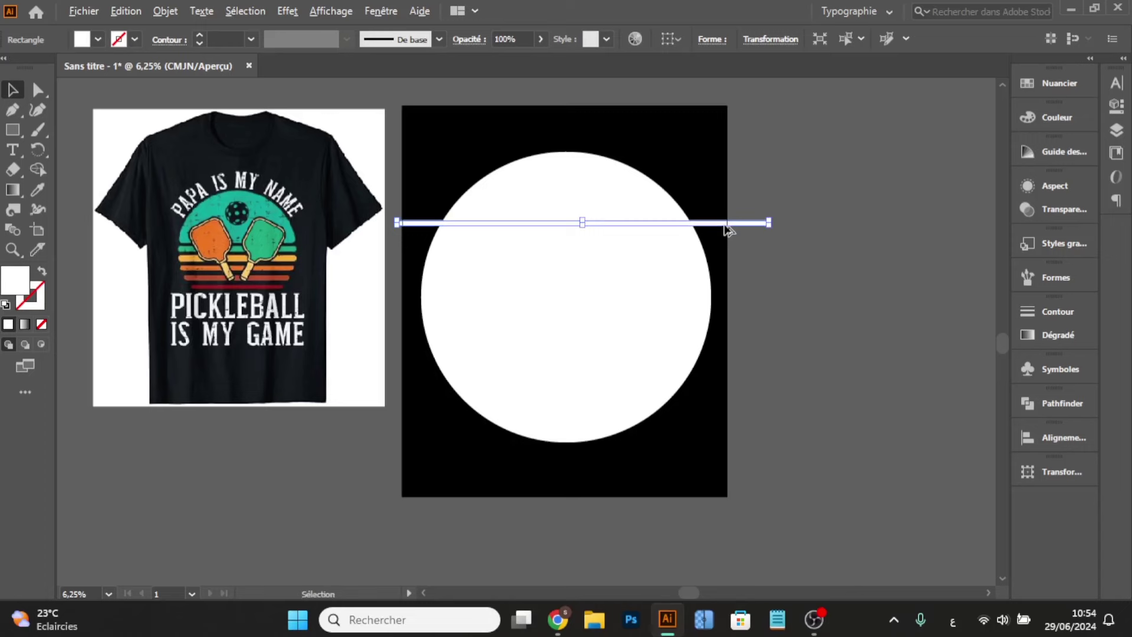
{"action": "left_click_drag", "start_coordinate": [724, 224], "coordinate": [728, 258]}
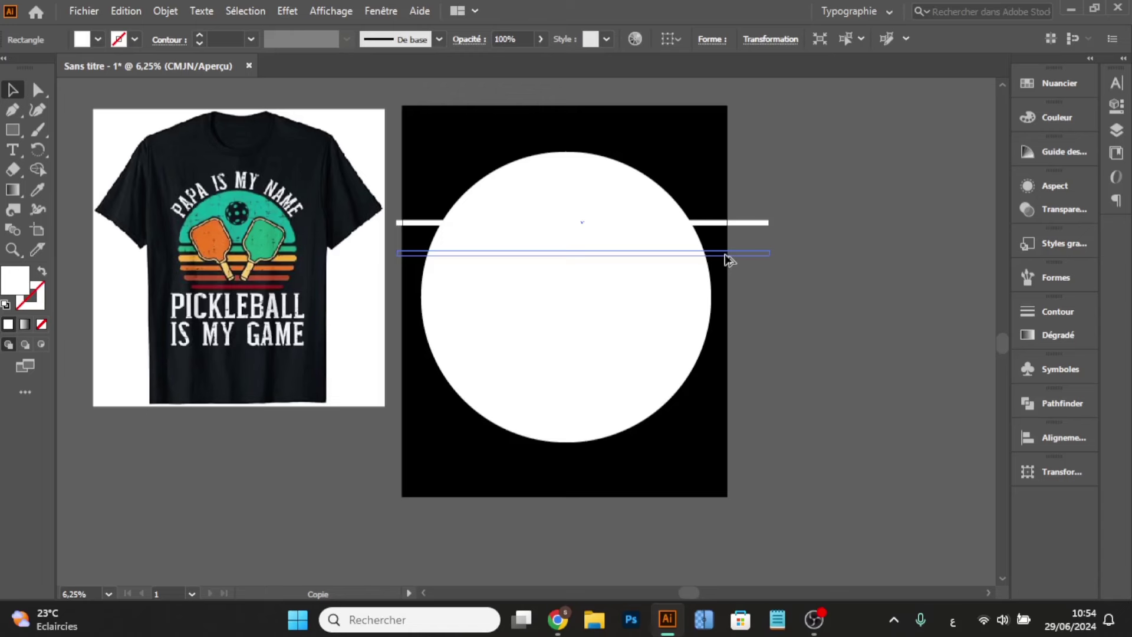
- Copy the bar slightly downward and repeat the copy at equal spacing until eleven bars reach the circle's lower edge
{"action": "left_click_drag", "start_coordinate": [728, 260], "coordinate": [724, 283]}
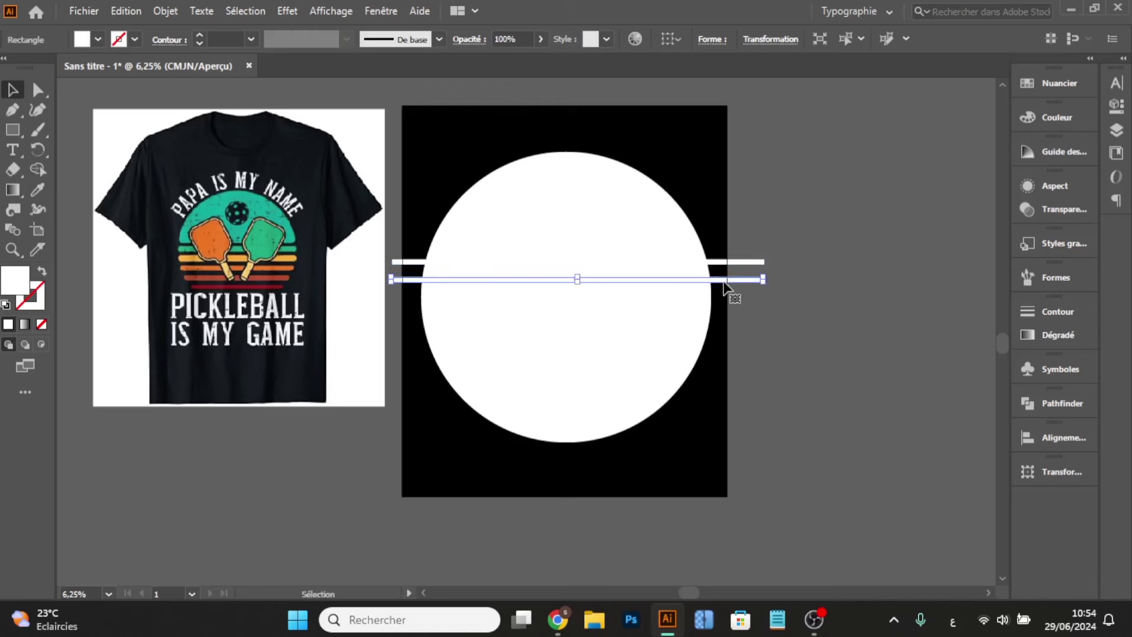
{"action": "key", "text": "ctrl+d"}
{"action": "key", "text": "ctrl+d"}
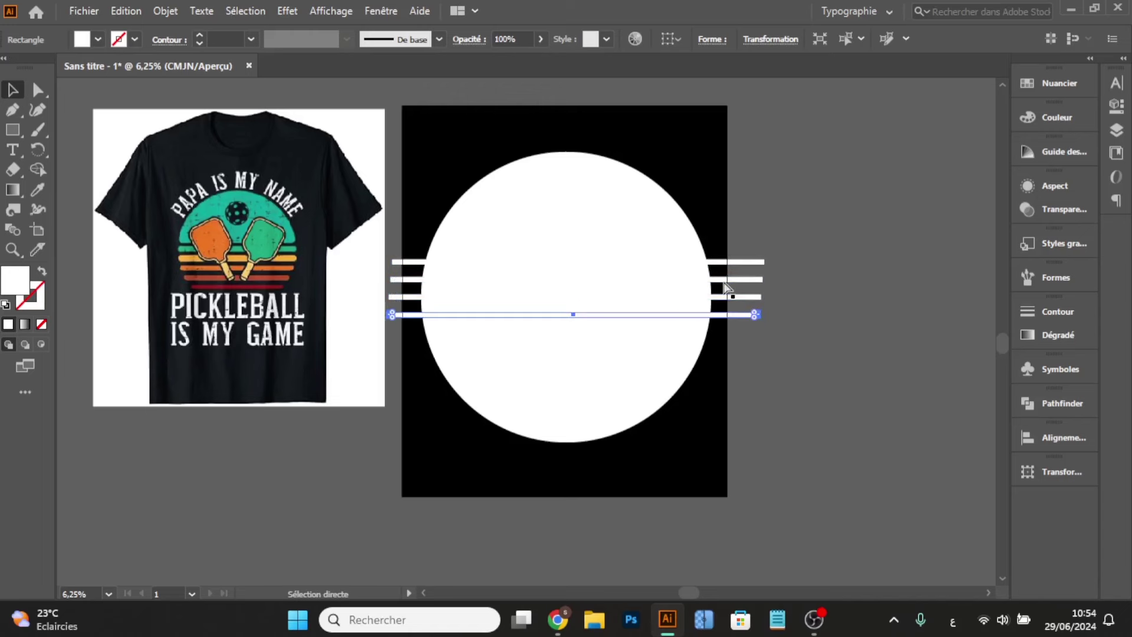
{"action": "key", "text": "ctrl+d"}
{"action": "key", "text": "ctrl+d"}
{"action": "key", "text": "ctrl+d"}
{"action": "key", "text": "ctrl+d"}
{"action": "key", "text": "ctrl+d"}
{"action": "key", "text": "ctrl+d"}
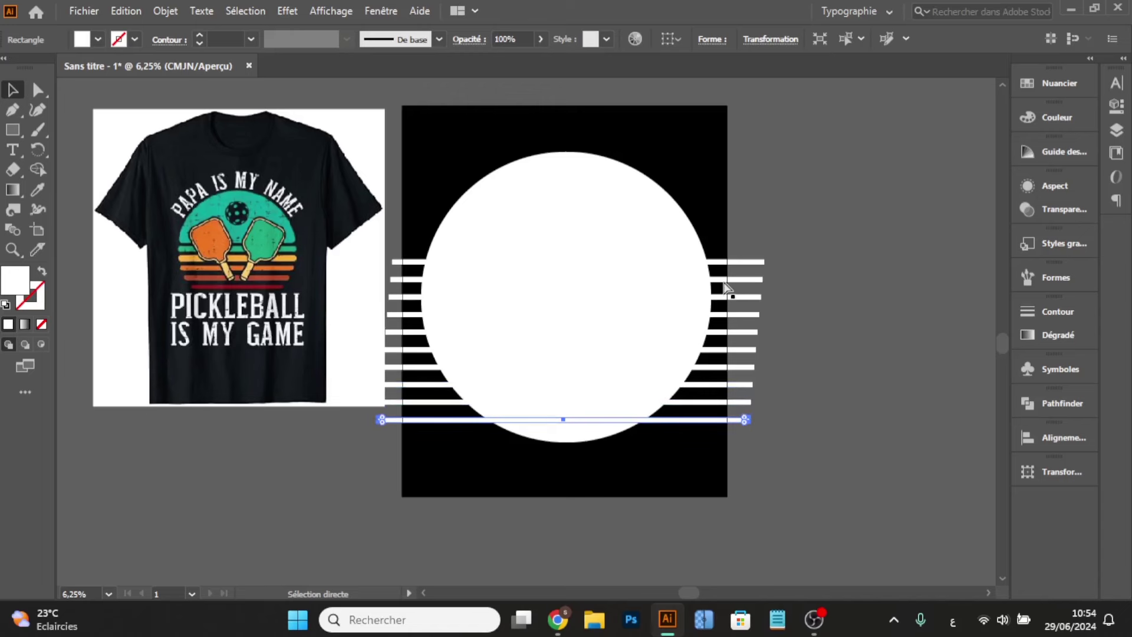
{"action": "key", "text": "ctrl+d"}
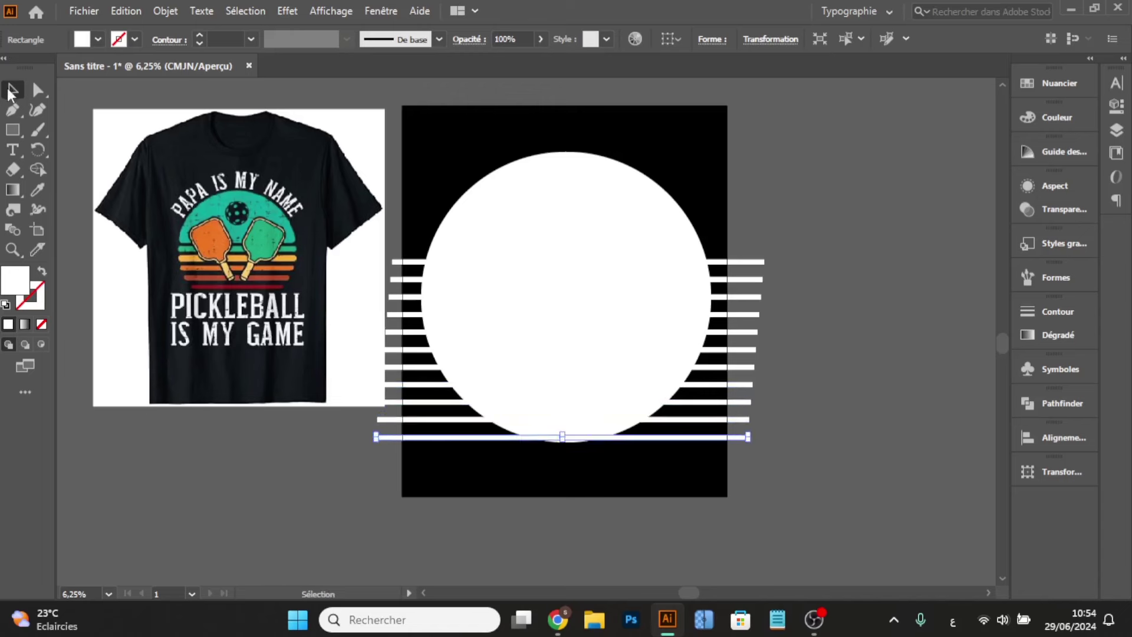
{"action": "left_click", "coordinate": [222, 475]}
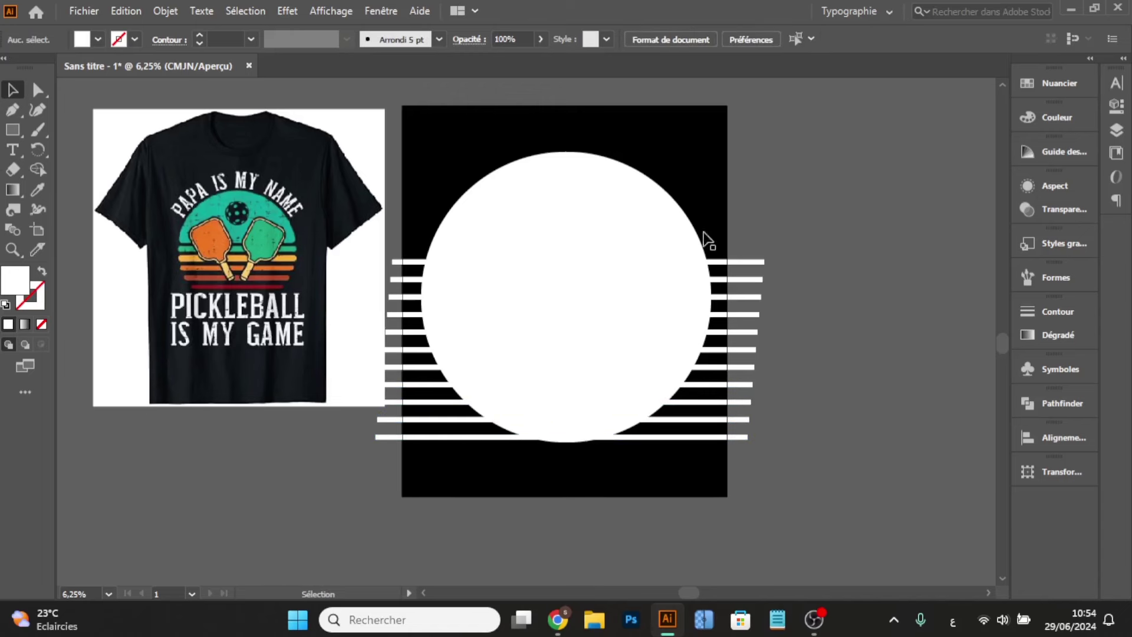
- Lock the black background rectangle so that it cannot be selected with the circle and bars
{"action": "left_click_drag", "start_coordinate": [739, 152], "coordinate": [520, 479]}
{"action": "left_click", "coordinate": [829, 163]}
{"action": "left_click_drag", "start_coordinate": [665, 108], "coordinate": [589, 147]}
{"action": "key", "text": "Delete"}
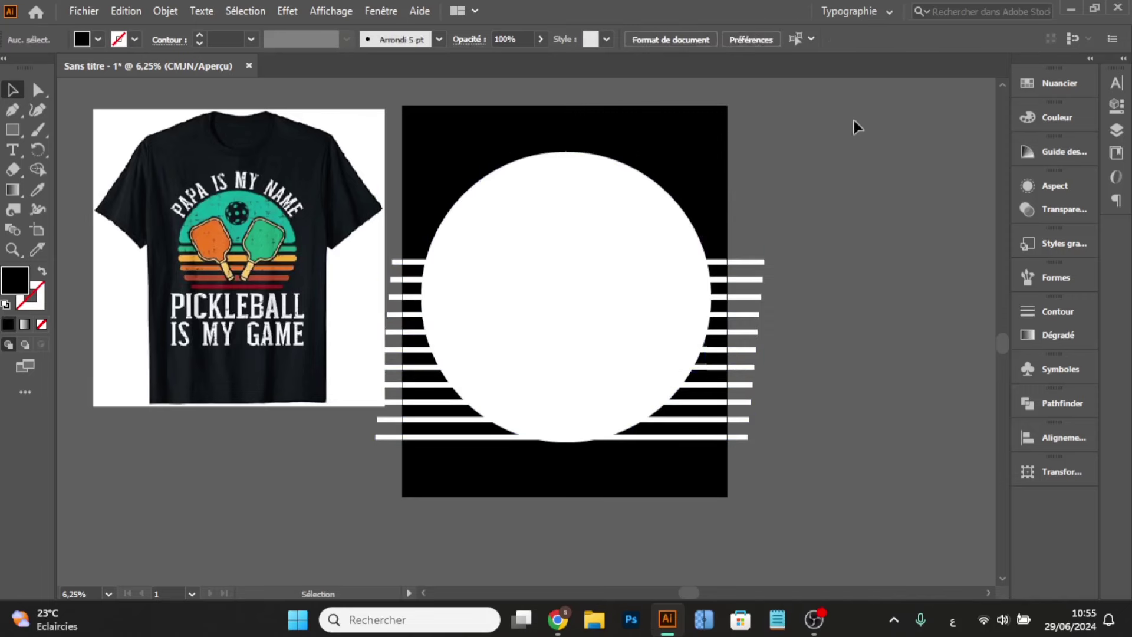
- Subtract all the horizontal bars from the white circle with the Pathfinder Minus Front shape mode
{"action": "left_click_drag", "start_coordinate": [631, 313], "coordinate": [490, 497]}
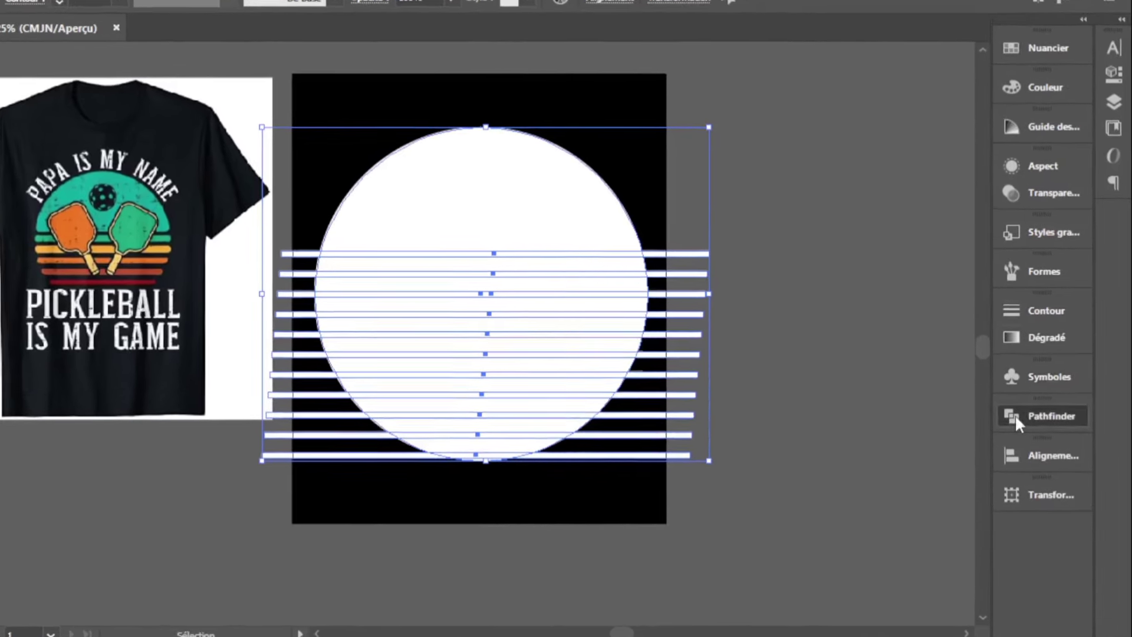
{"action": "left_click", "coordinate": [1033, 404]}
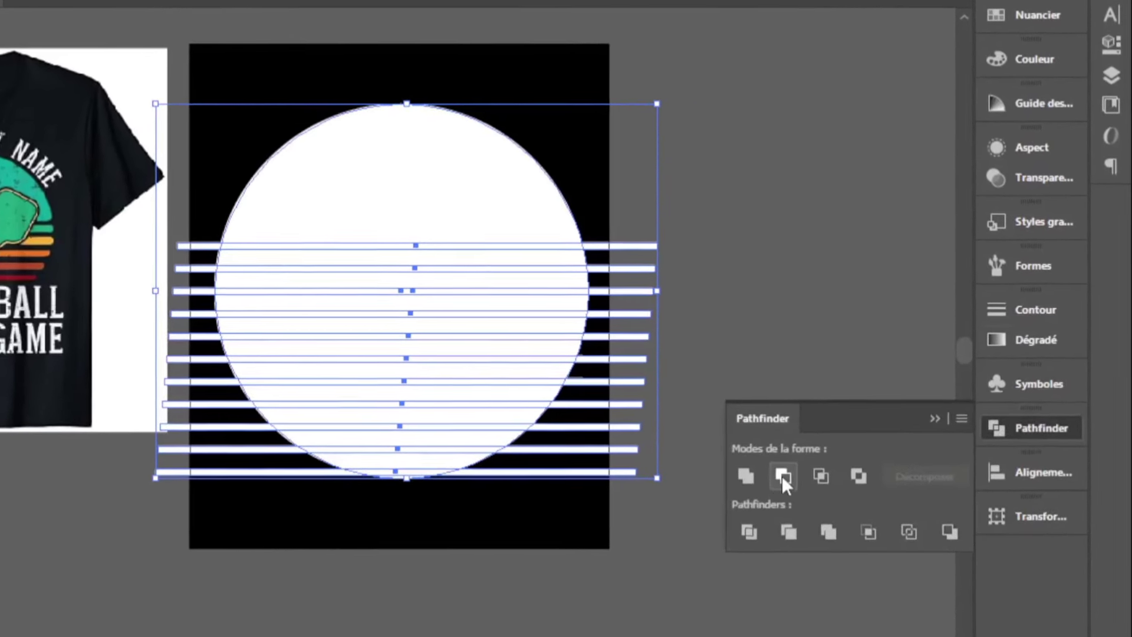
{"action": "left_click", "coordinate": [778, 476]}
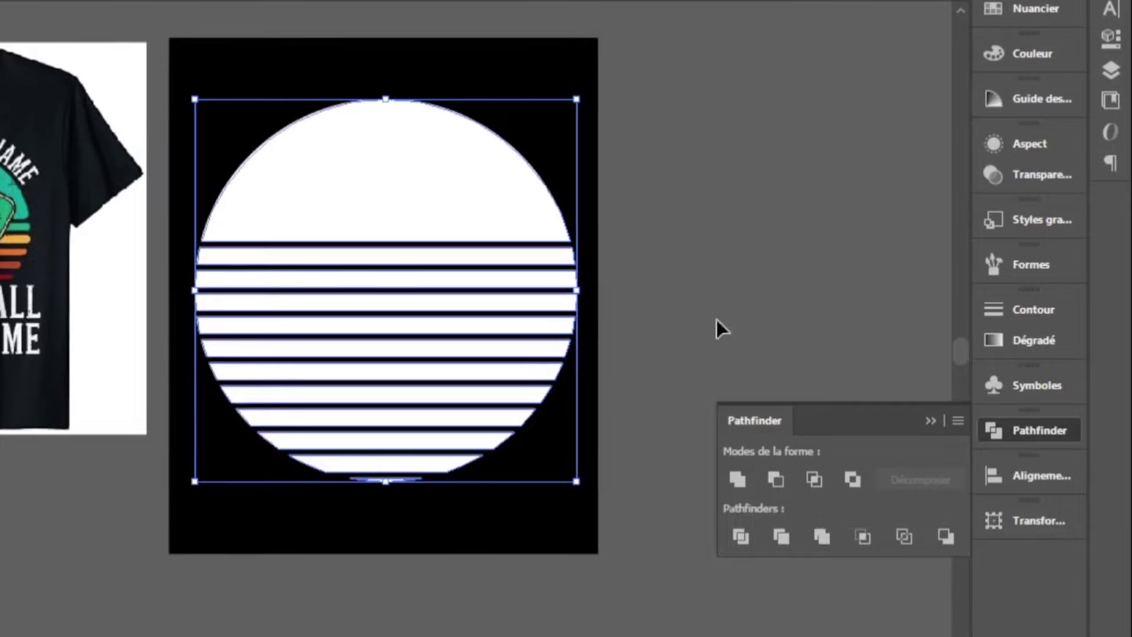
{"action": "left_click", "coordinate": [714, 320]}
{"action": "left_click", "coordinate": [983, 430]}
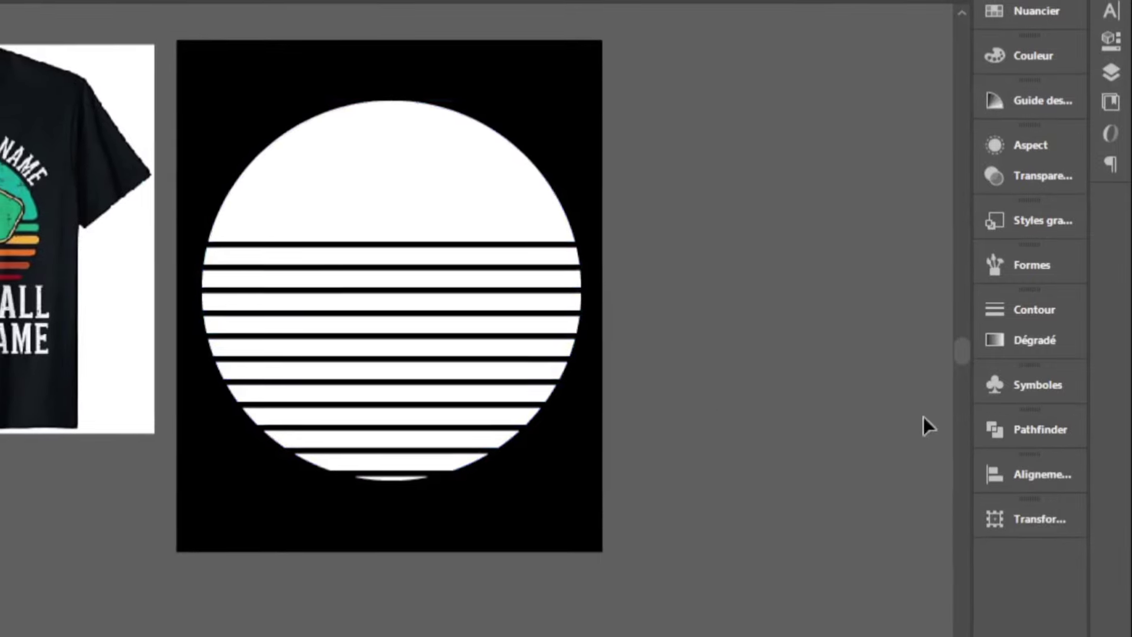
- Remove the thin sliver below the lowest stripe of the cut circle with the Shape Builder tool
{"action": "left_click", "coordinate": [357, 177]}
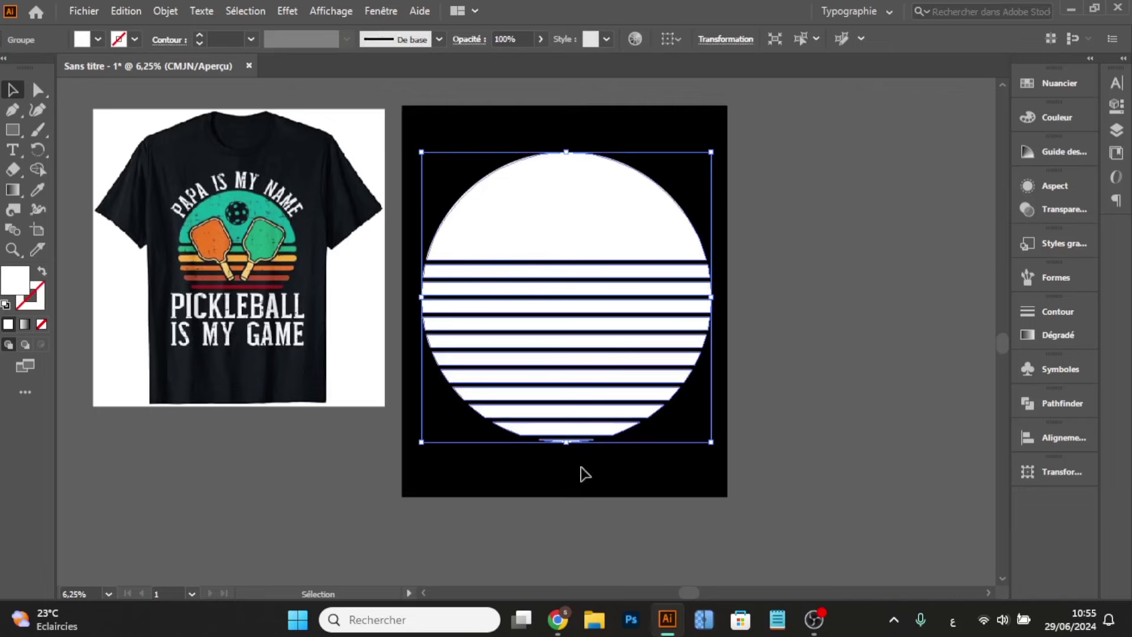
{"action": "scroll", "coordinate": [564, 459], "scroll_direction": "up", "scroll_amount": 5}
{"action": "scroll", "coordinate": [519, 356], "scroll_direction": "down", "scroll_amount": 5}
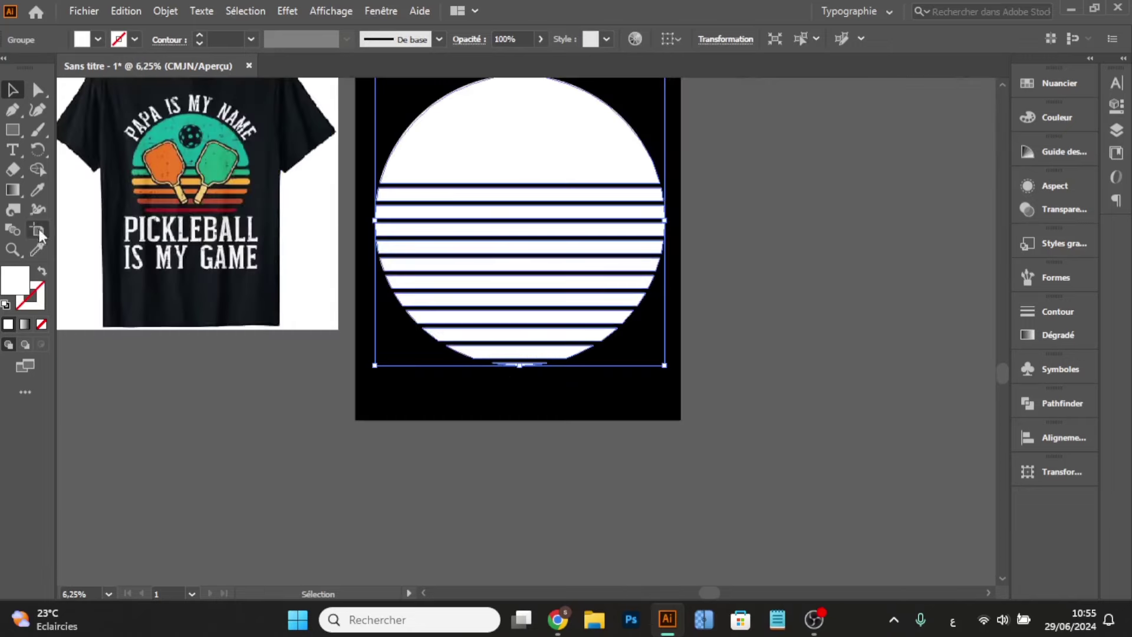
{"action": "left_click", "coordinate": [37, 170]}
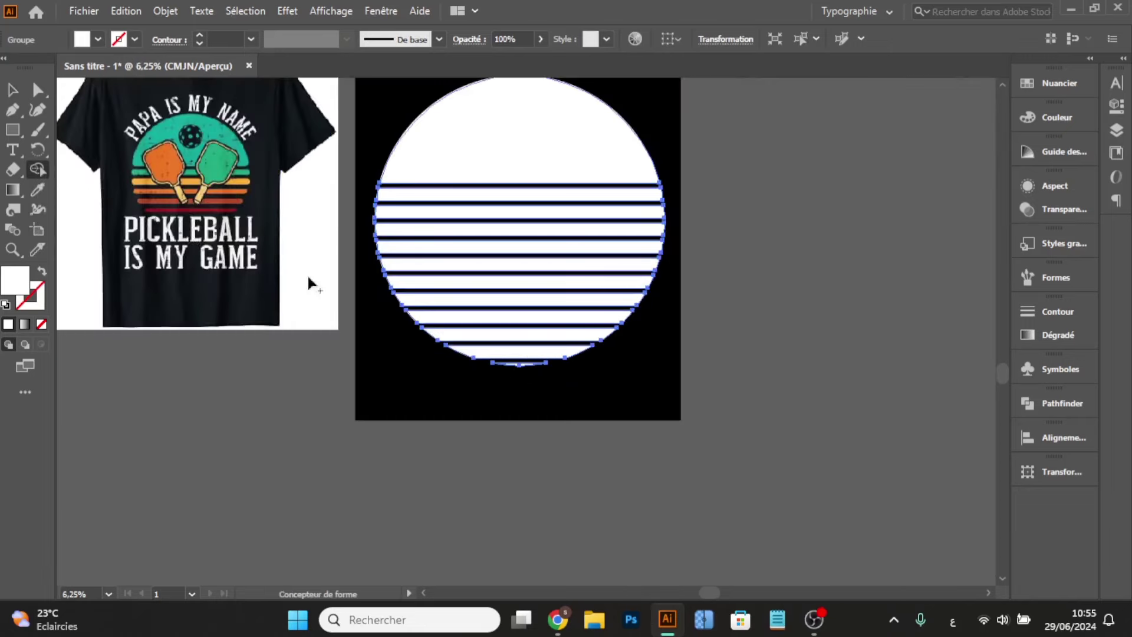
{"action": "scroll", "coordinate": [529, 373], "scroll_direction": "up", "scroll_amount": 3}
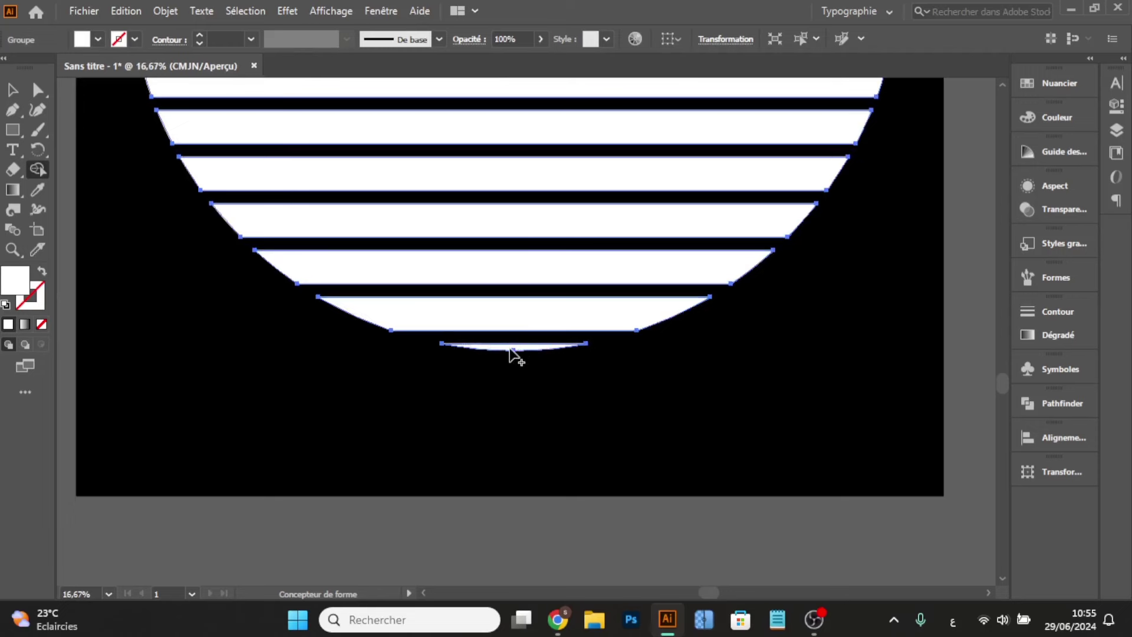
{"action": "scroll", "coordinate": [506, 350], "scroll_direction": "up", "scroll_amount": 4}
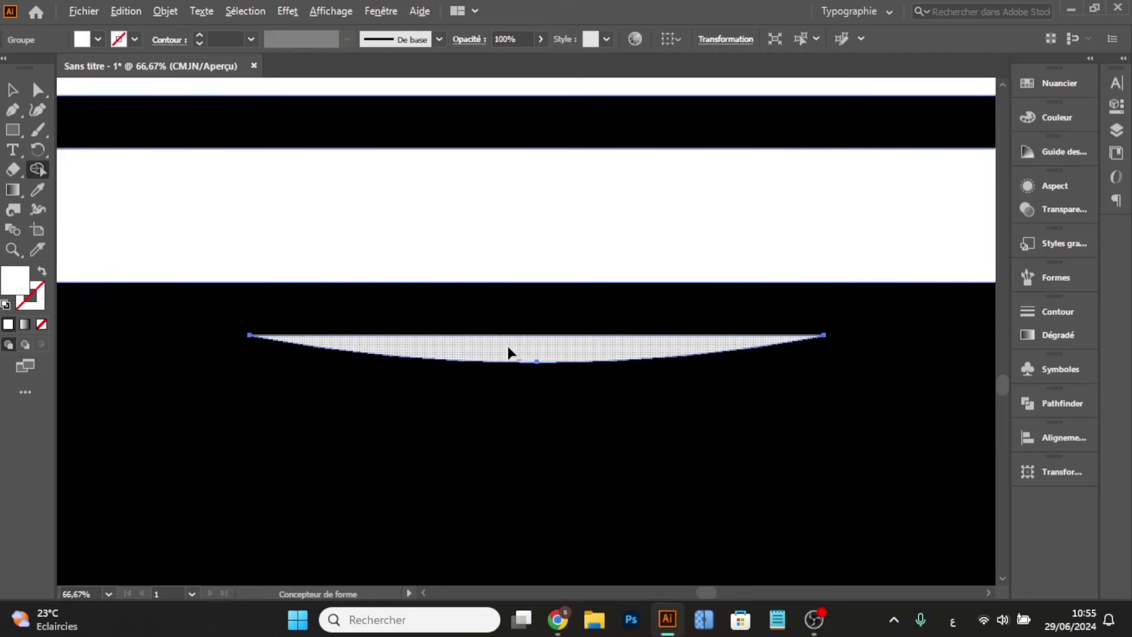
{"action": "left_click", "coordinate": [509, 352], "text": "alt"}
{"action": "scroll", "coordinate": [506, 354], "scroll_direction": "down", "scroll_amount": 7}
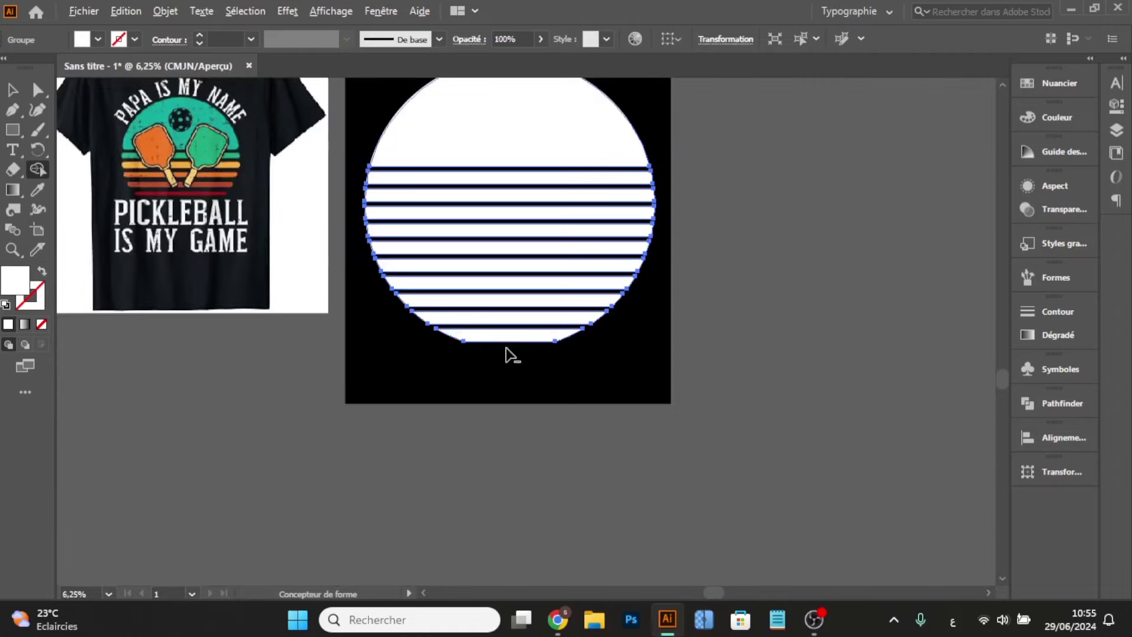
{"action": "left_click", "coordinate": [12, 89]}
{"action": "left_click", "coordinate": [406, 410]}
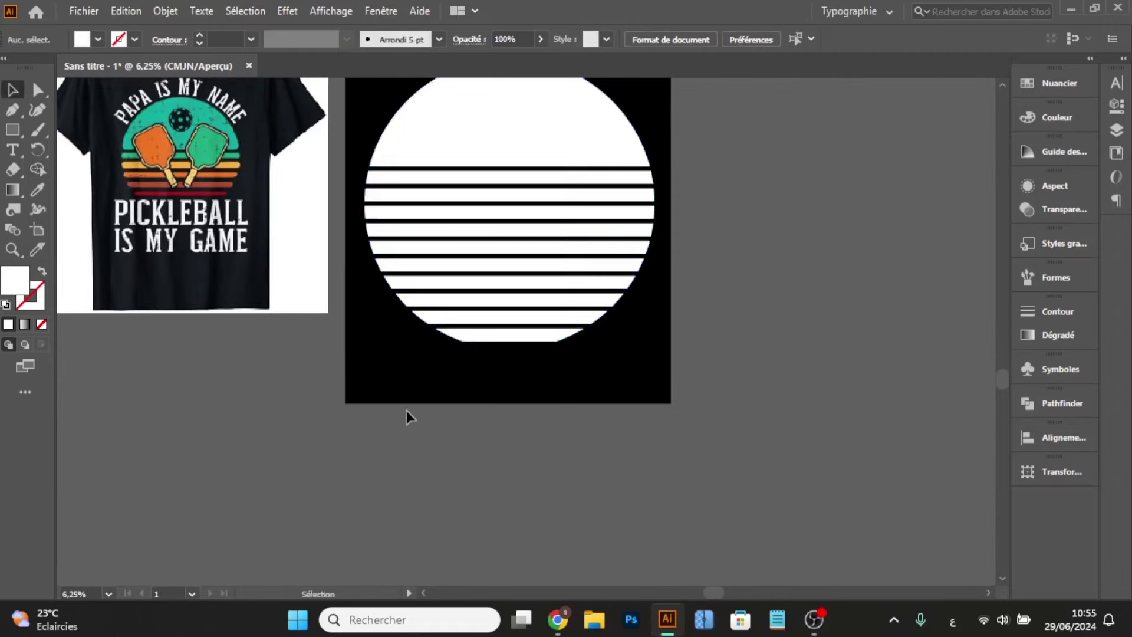
- Delete the five lowest stripes of the circle with the Shape Builder tool, keeping the dome and five stripes
{"action": "left_click", "coordinate": [476, 281]}
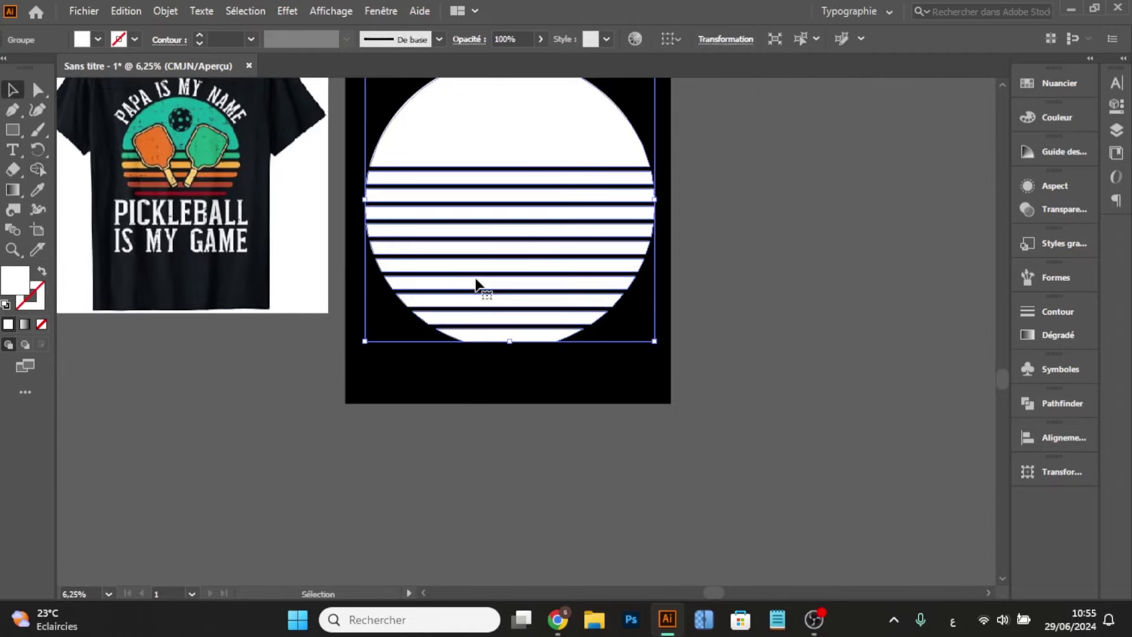
{"action": "key", "text": "shift+m"}
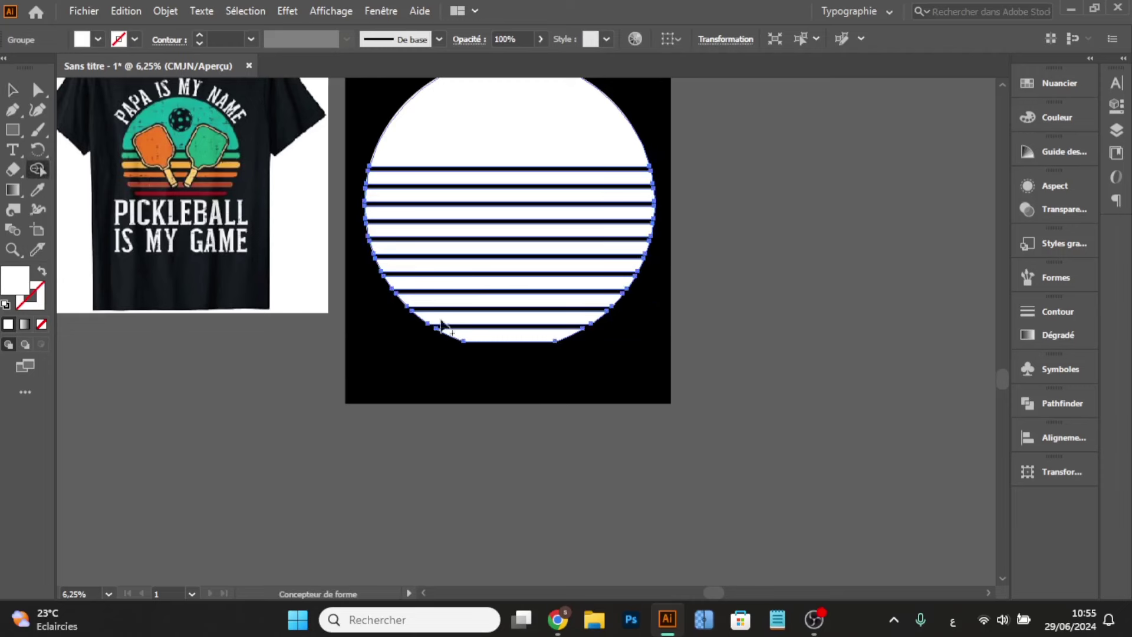
{"action": "scroll", "coordinate": [505, 341], "scroll_direction": "up", "scroll_amount": 1}
{"action": "left_click", "coordinate": [497, 338], "text": "alt"}
{"action": "left_click", "coordinate": [488, 311], "text": "alt"}
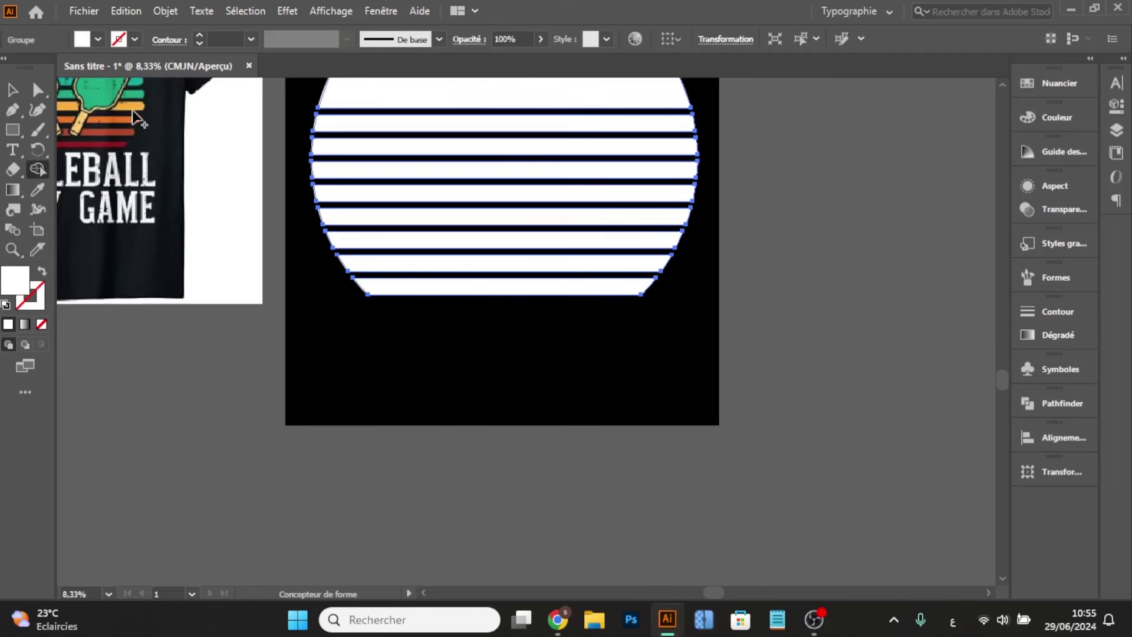
{"action": "scroll", "coordinate": [136, 118], "scroll_direction": "up", "scroll_amount": 1}
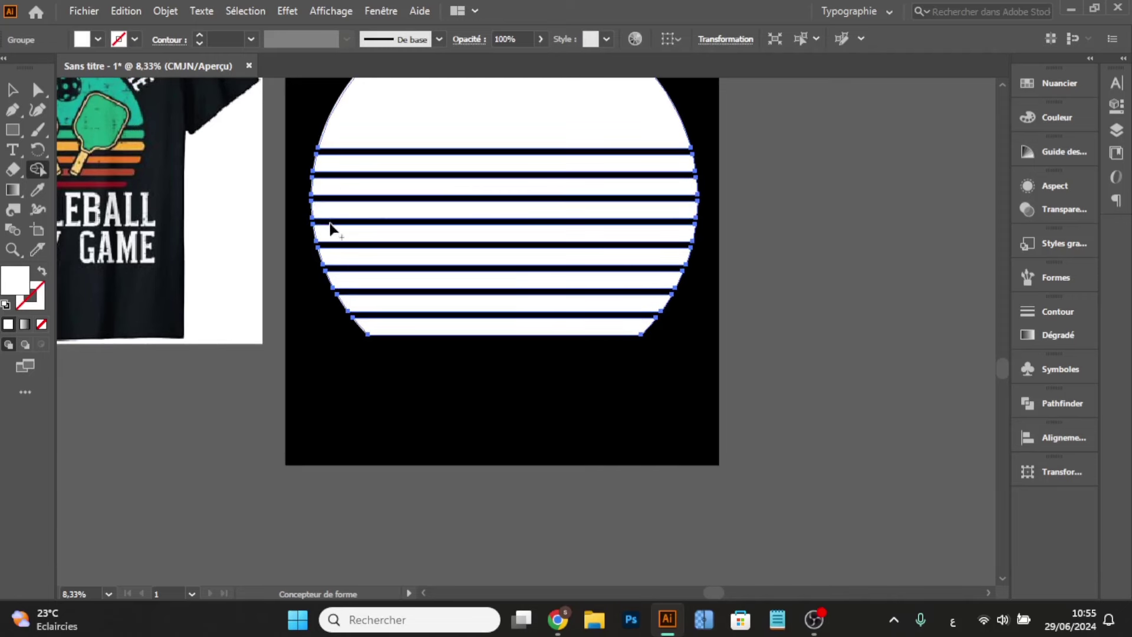
{"action": "left_click_drag", "start_coordinate": [341, 263], "coordinate": [374, 324]}
{"action": "left_click", "coordinate": [380, 336], "text": "alt"}
{"action": "left_click", "coordinate": [13, 90]}
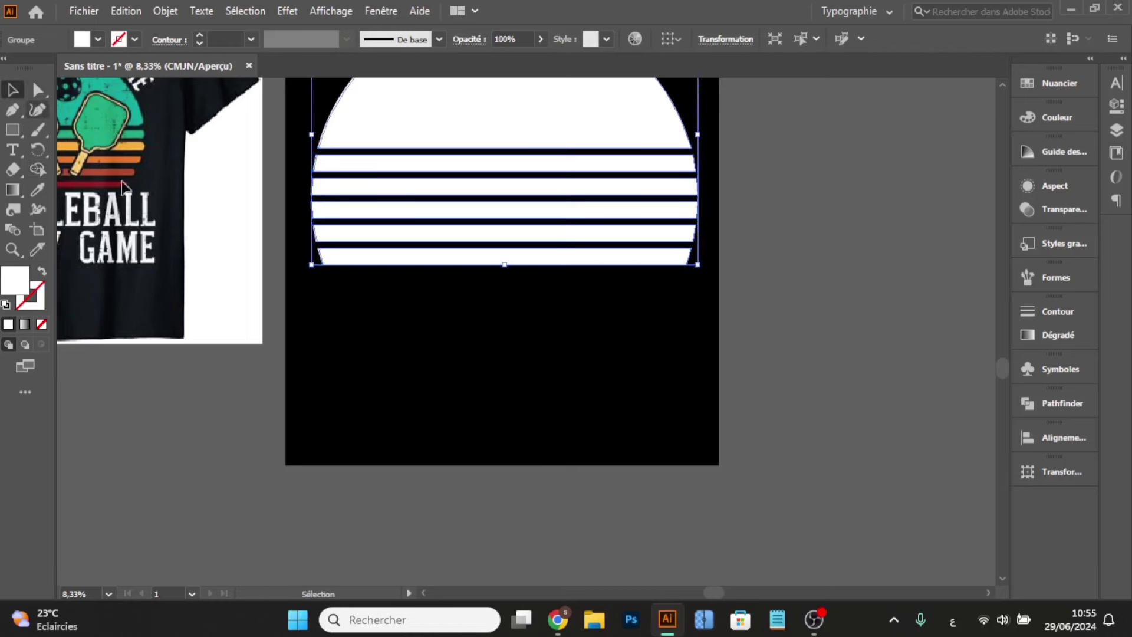
{"action": "left_click", "coordinate": [247, 345]}
{"action": "scroll", "coordinate": [249, 346], "scroll_direction": "down", "scroll_amount": 2}
{"action": "scroll", "coordinate": [629, 342], "scroll_direction": "up", "scroll_amount": 1}
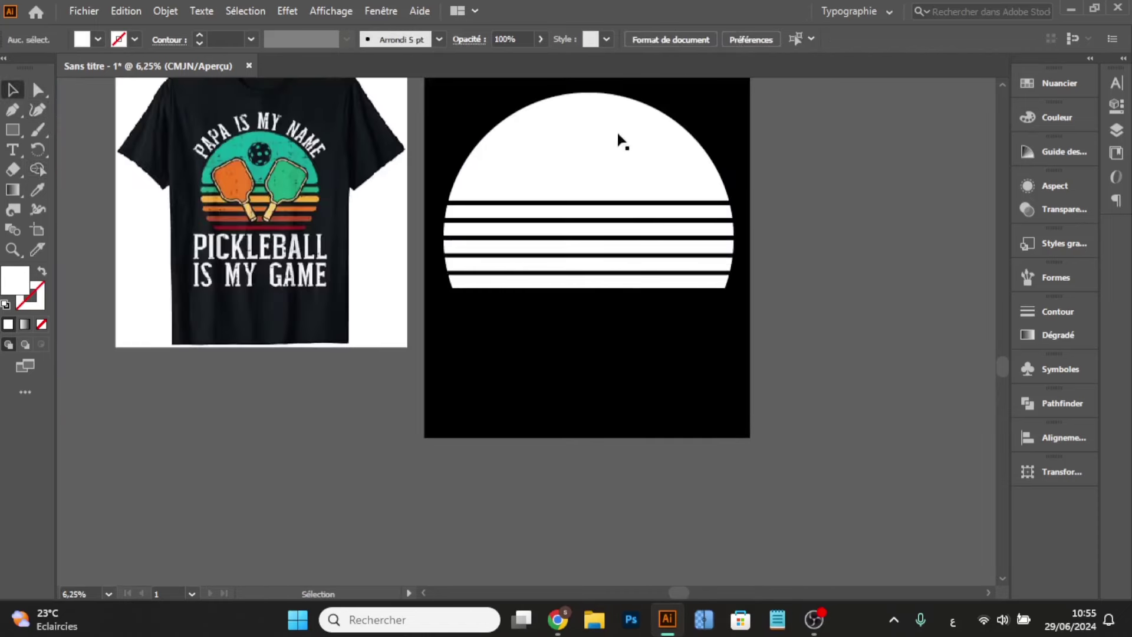
- Move the striped half-circle slightly down on the black artboard
{"action": "left_click_drag", "start_coordinate": [663, 140], "coordinate": [627, 152]}
{"action": "left_click", "coordinate": [702, 271]}
{"action": "scroll", "coordinate": [675, 260], "scroll_direction": "up", "scroll_amount": 1}
{"action": "scroll", "coordinate": [576, 246], "scroll_direction": "down", "scroll_amount": 3}
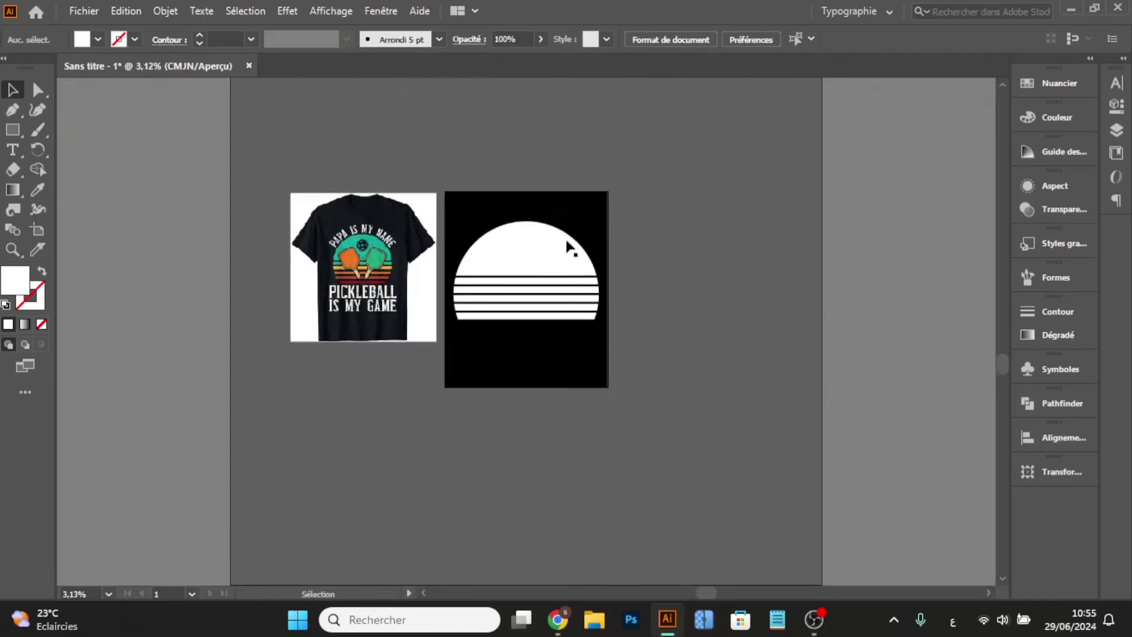
{"action": "scroll", "coordinate": [493, 270], "scroll_direction": "up", "scroll_amount": 1}
{"action": "scroll", "coordinate": [334, 223], "scroll_direction": "up", "scroll_amount": 1}
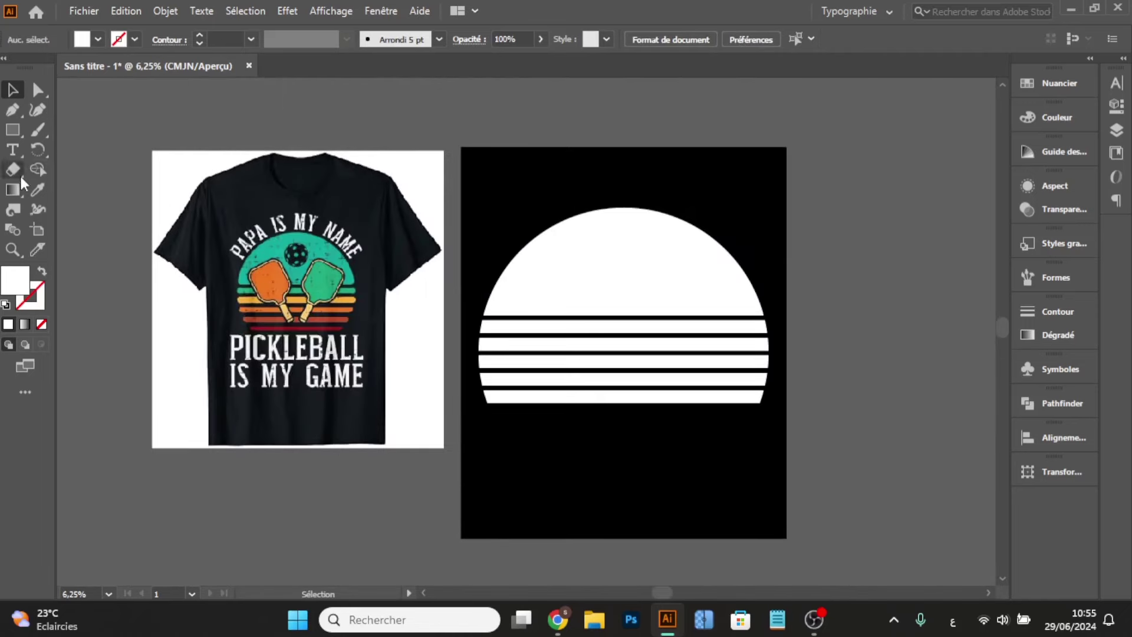
- Sample the T-shirt's teal and green with the Eyedropper and apply them to the dome and the first stripe
{"action": "left_click", "coordinate": [38, 187]}
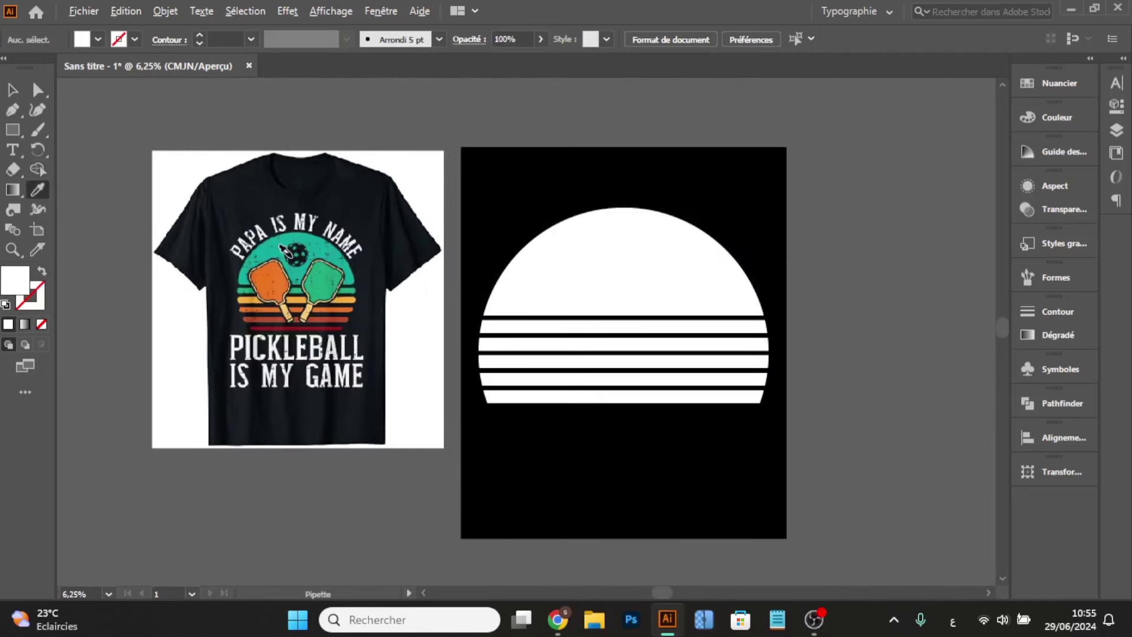
{"action": "scroll", "coordinate": [286, 250], "scroll_direction": "up", "scroll_amount": 1}
{"action": "left_click", "coordinate": [268, 239]}
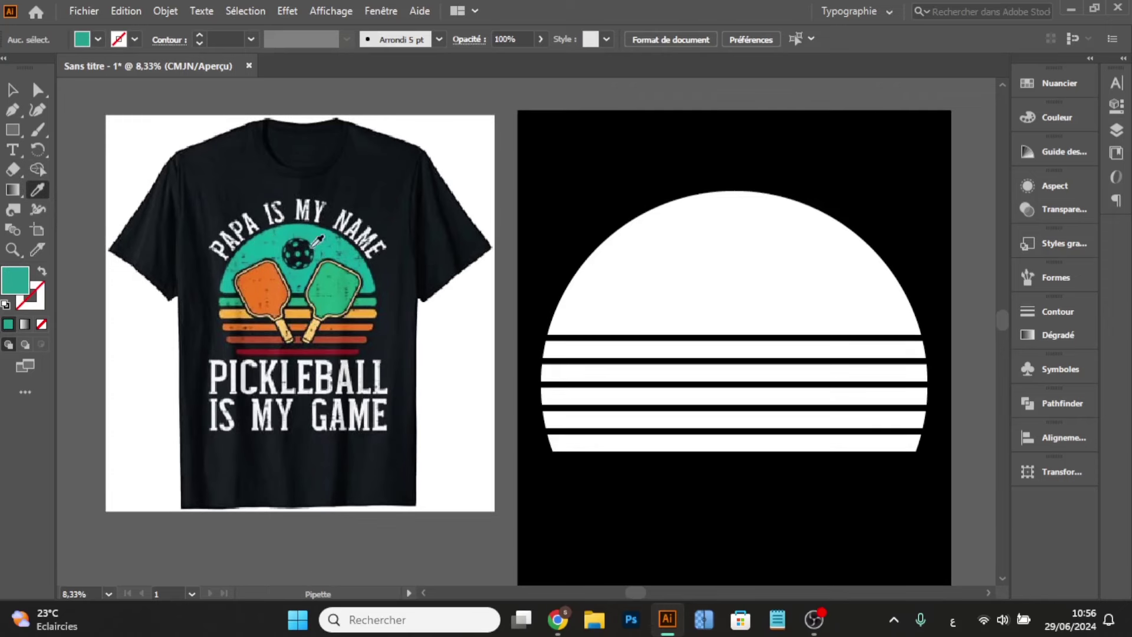
{"action": "left_click", "coordinate": [651, 245], "text": "alt"}
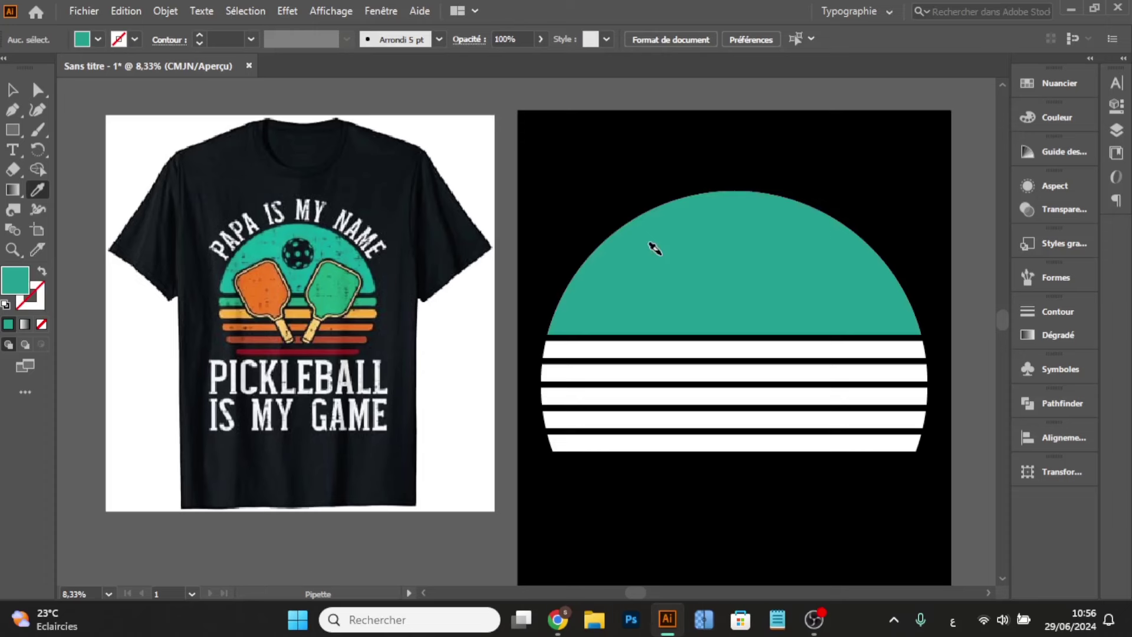
{"action": "left_click", "coordinate": [372, 298]}
{"action": "left_click", "coordinate": [568, 346], "text": "alt"}
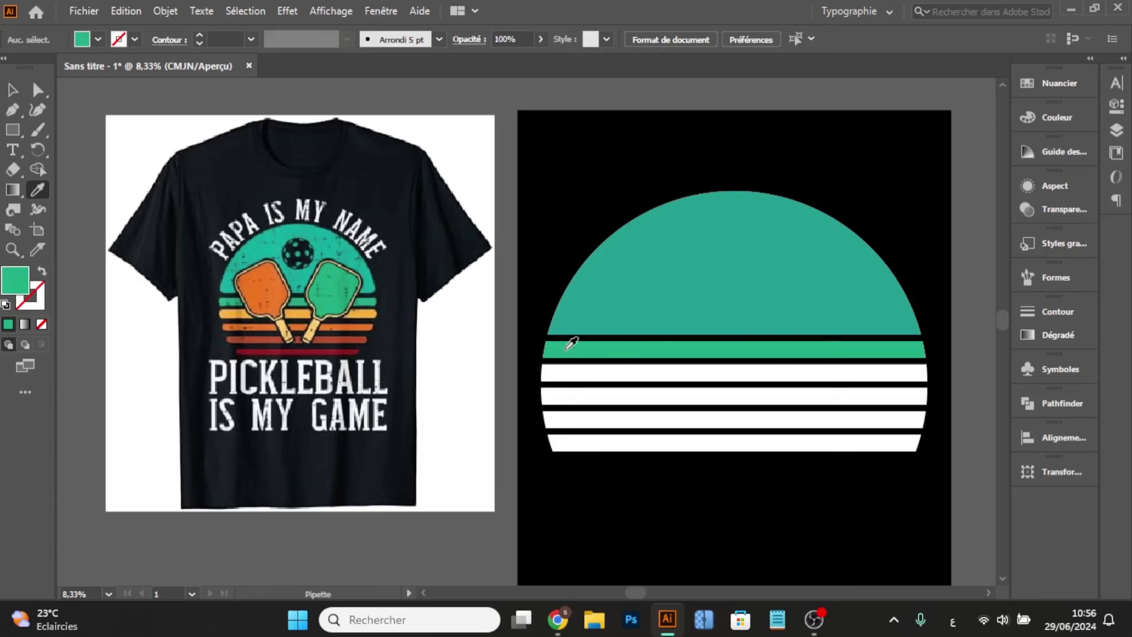
- Colour the remaining four stripes yellow, orange, rust red and dark red with the matching colours sampled from the T-shirt
{"action": "left_click", "coordinate": [373, 309]}
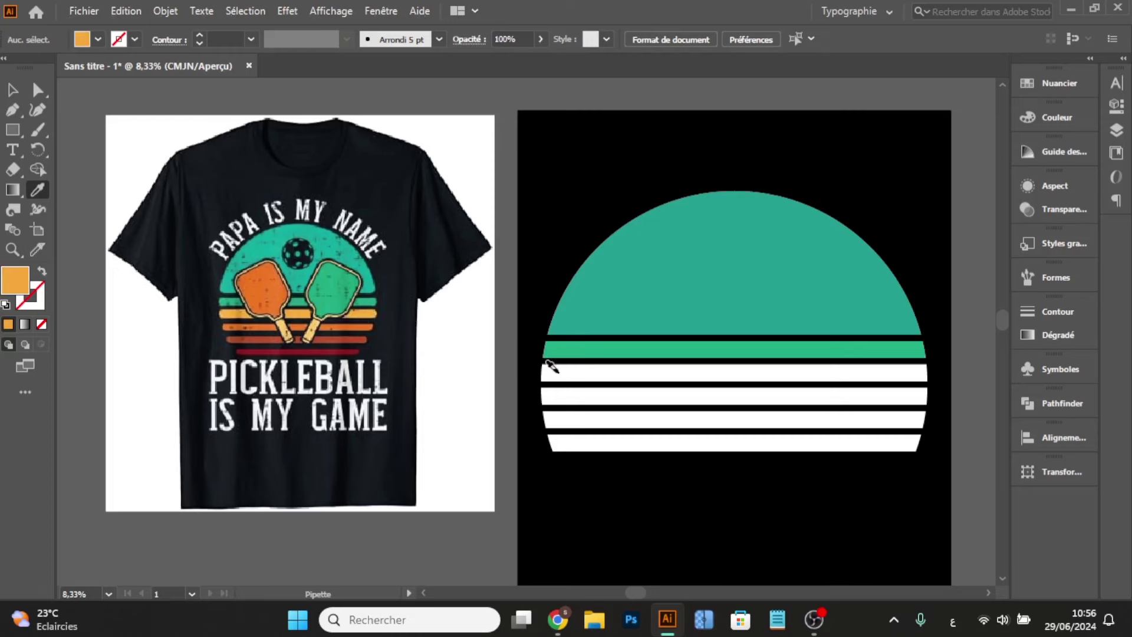
{"action": "left_click", "coordinate": [548, 368], "text": "alt"}
{"action": "left_click", "coordinate": [362, 326]}
{"action": "left_click", "coordinate": [545, 396], "text": "alt"}
{"action": "left_click", "coordinate": [363, 339]}
{"action": "left_click", "coordinate": [547, 420], "text": "alt"}
{"action": "left_click", "coordinate": [339, 352]}
{"action": "left_click", "coordinate": [552, 444], "text": "alt"}
{"action": "scroll", "coordinate": [635, 542], "scroll_direction": "right", "scroll_amount": 3}
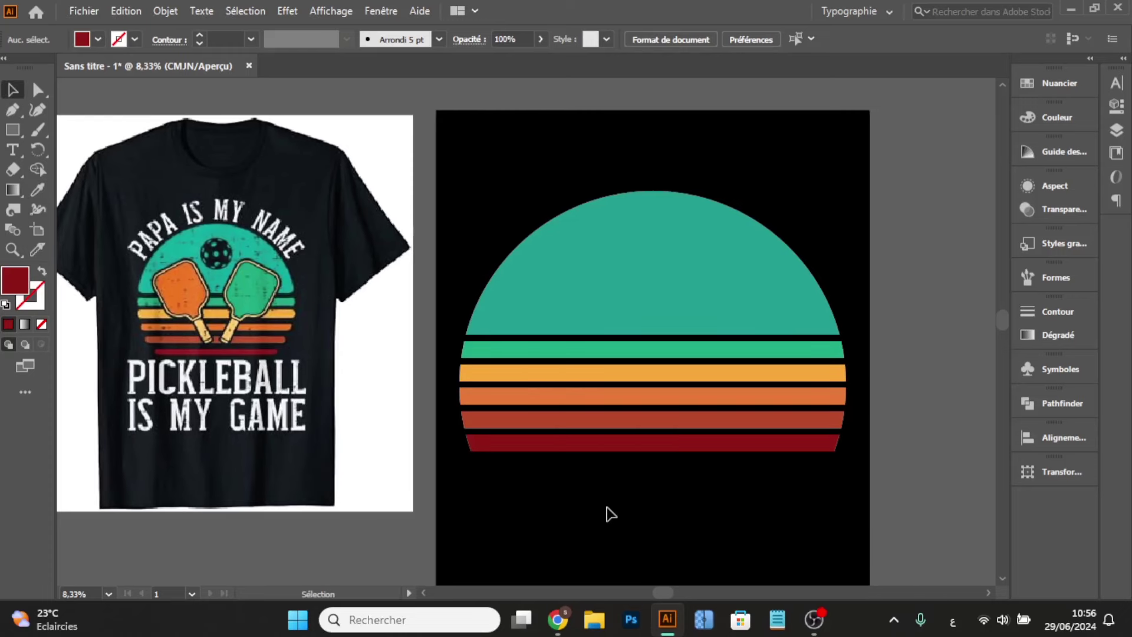
- Round both ends of the green stripe fully with a corner radius of about 85.5 px
{"action": "left_click", "coordinate": [38, 91]}
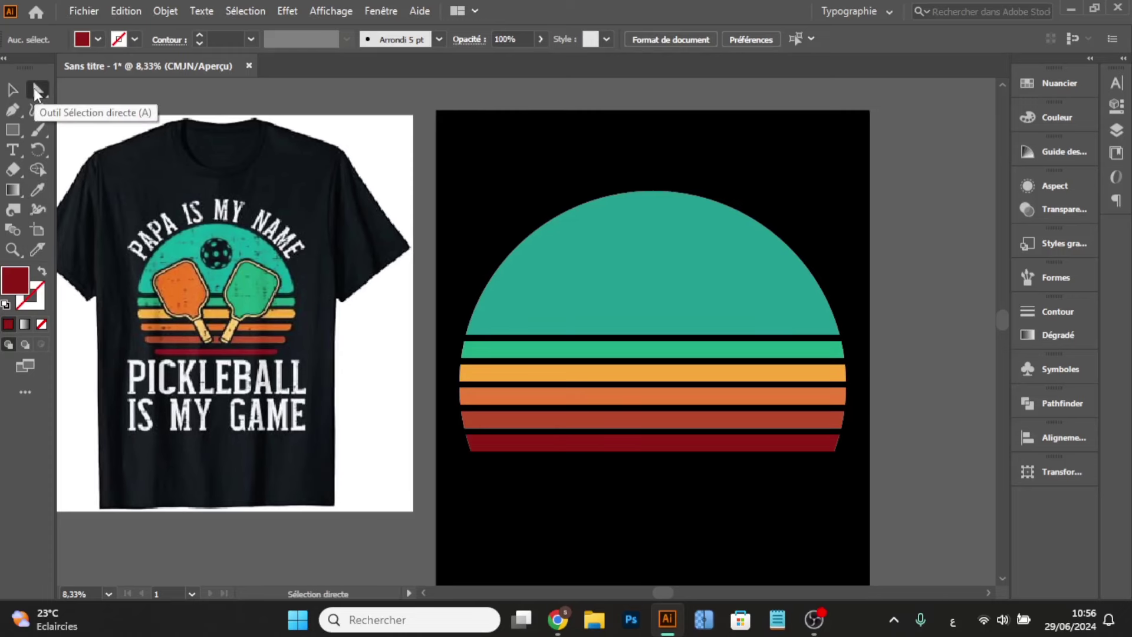
{"action": "scroll", "coordinate": [463, 361], "scroll_direction": "up", "scroll_amount": 2}
{"action": "left_click", "coordinate": [466, 362]}
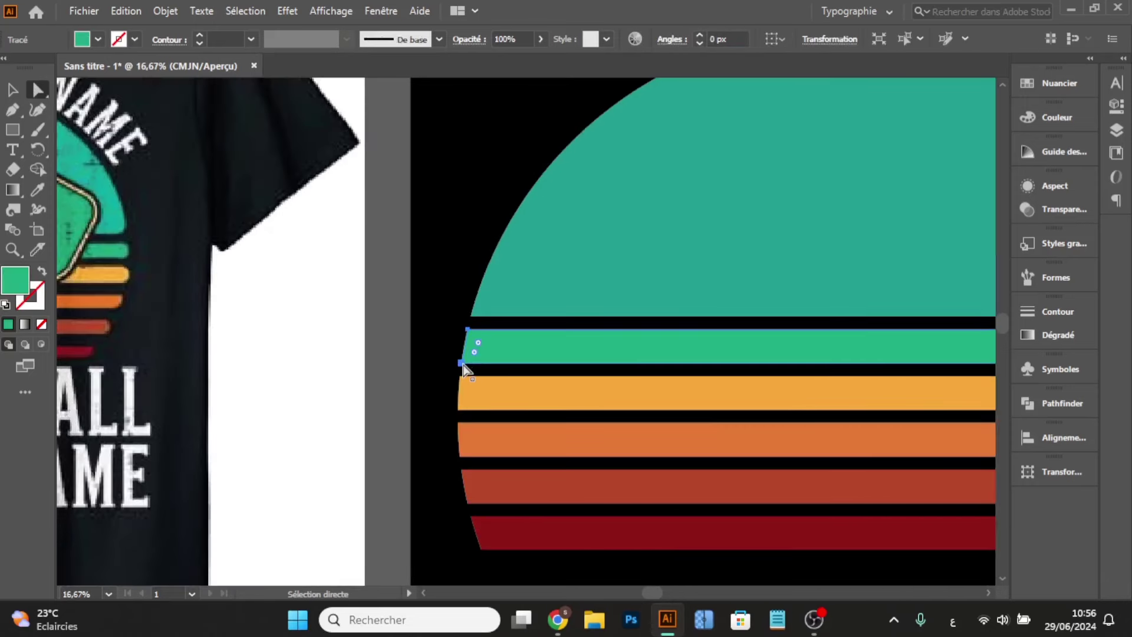
{"action": "left_click_drag", "start_coordinate": [474, 348], "coordinate": [489, 352]}
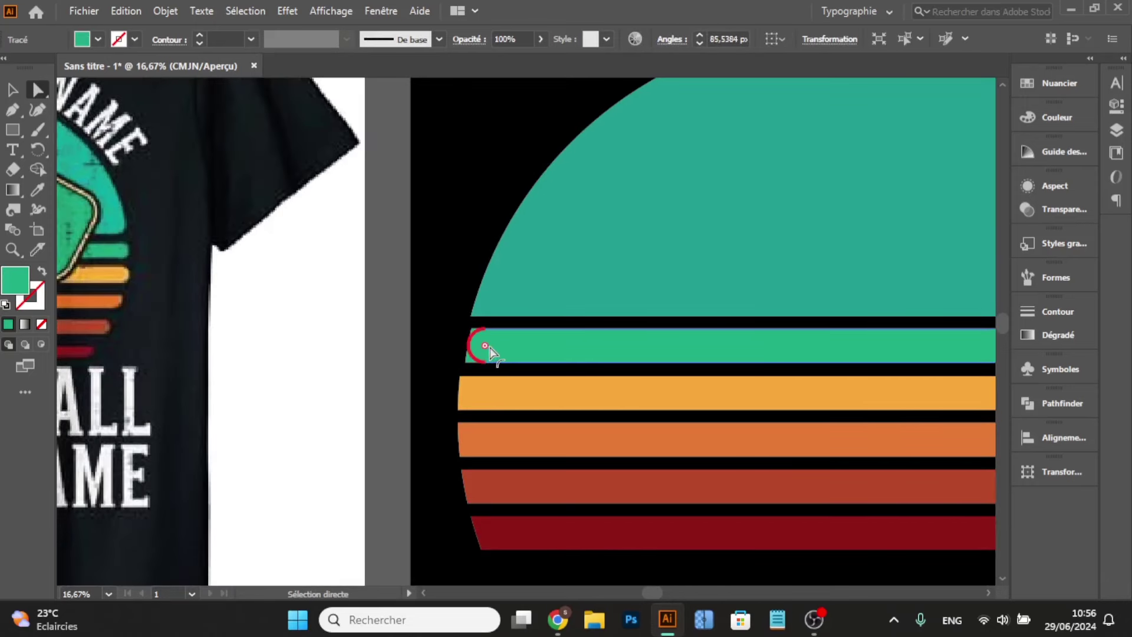
{"action": "scroll", "coordinate": [505, 368], "scroll_direction": "down", "scroll_amount": 2}
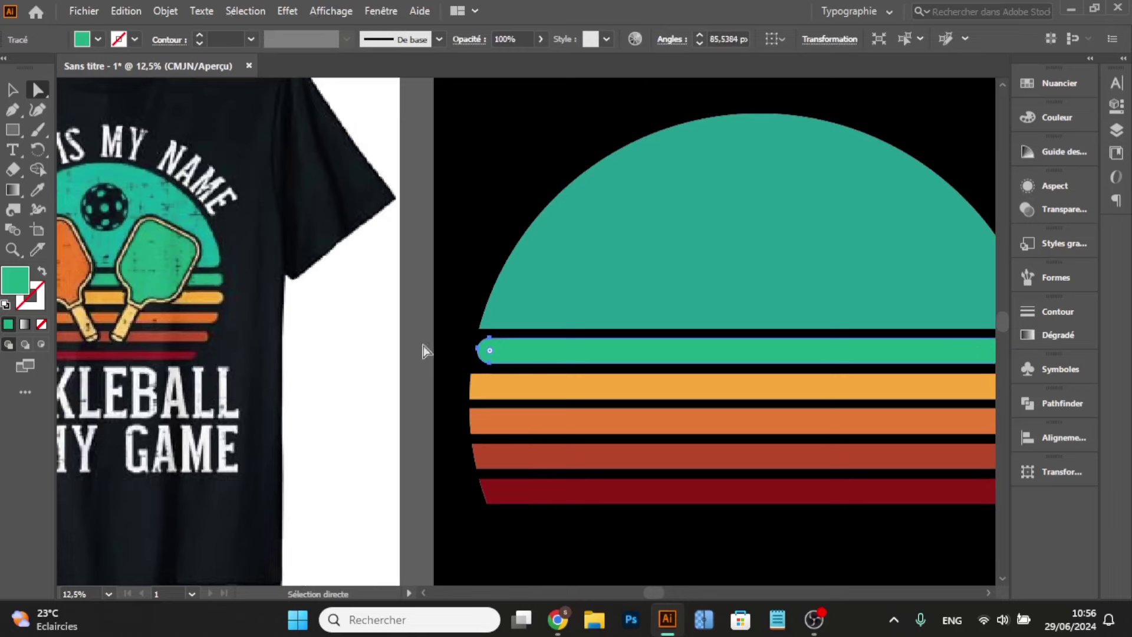
{"action": "scroll", "coordinate": [504, 368], "scroll_direction": "down", "scroll_amount": 1}
{"action": "scroll", "coordinate": [773, 357], "scroll_direction": "up", "scroll_amount": 2}
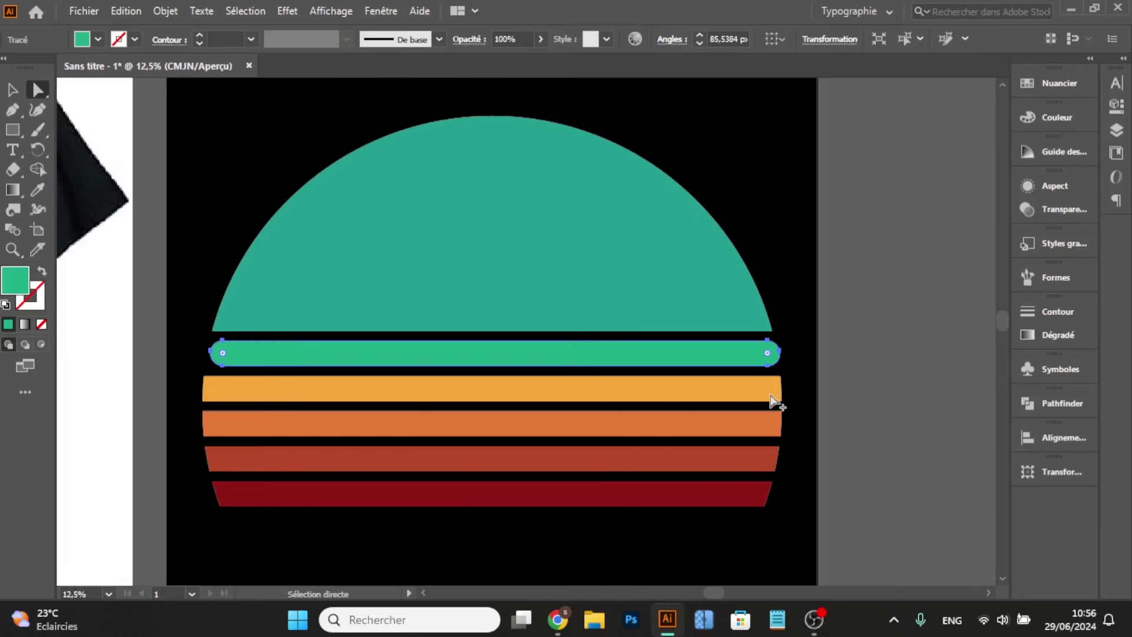
- Round both ends of the yellow stripe fully with a corner radius of about 85.5 px
{"action": "scroll", "coordinate": [774, 401], "scroll_direction": "up", "scroll_amount": 2}
{"action": "left_click", "coordinate": [781, 399]}
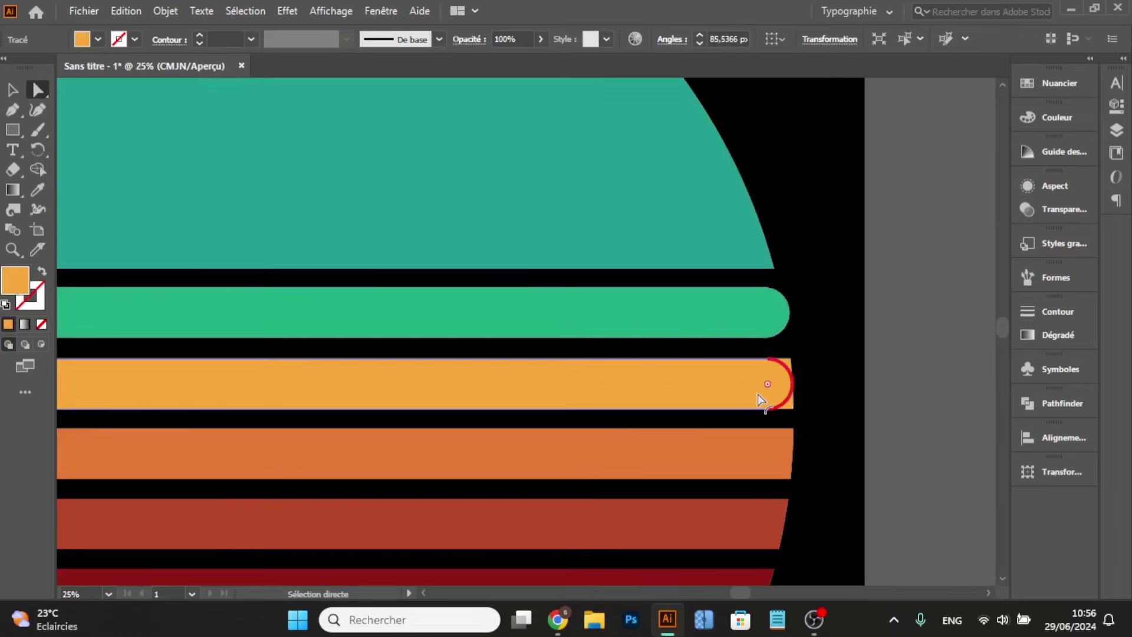
{"action": "left_click_drag", "start_coordinate": [759, 394], "coordinate": [758, 394]}
{"action": "scroll", "coordinate": [709, 404], "scroll_direction": "down", "scroll_amount": 3}
{"action": "scroll", "coordinate": [341, 409], "scroll_direction": "up", "scroll_amount": 1}
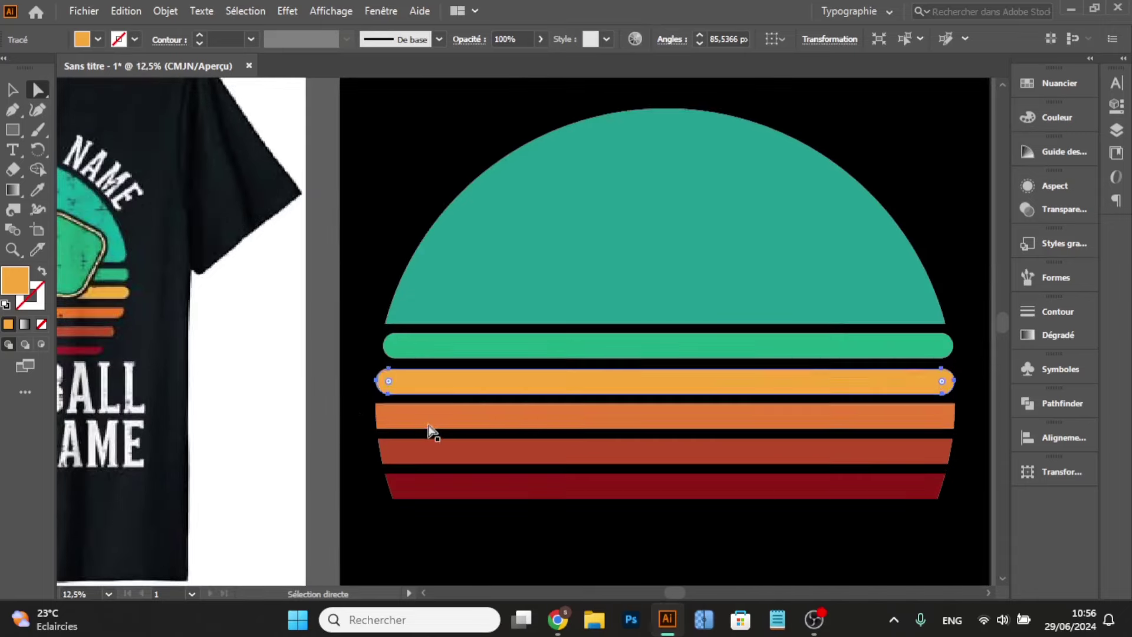
- Fully round the ends of the orange, rust red and dark red stripes, then deselect the artwork
{"action": "left_click", "coordinate": [428, 424]}
{"action": "left_click_drag", "start_coordinate": [388, 417], "coordinate": [412, 416]}
{"action": "scroll", "coordinate": [413, 425], "scroll_direction": "up", "scroll_amount": 3}
{"action": "left_click", "coordinate": [426, 492]}
{"action": "scroll", "coordinate": [416, 523], "scroll_direction": "down", "scroll_amount": 2}
{"action": "left_click_drag", "start_coordinate": [407, 493], "coordinate": [455, 489]}
{"action": "left_click", "coordinate": [417, 524]}
{"action": "scroll", "coordinate": [456, 490], "scroll_direction": "down", "scroll_amount": 4}
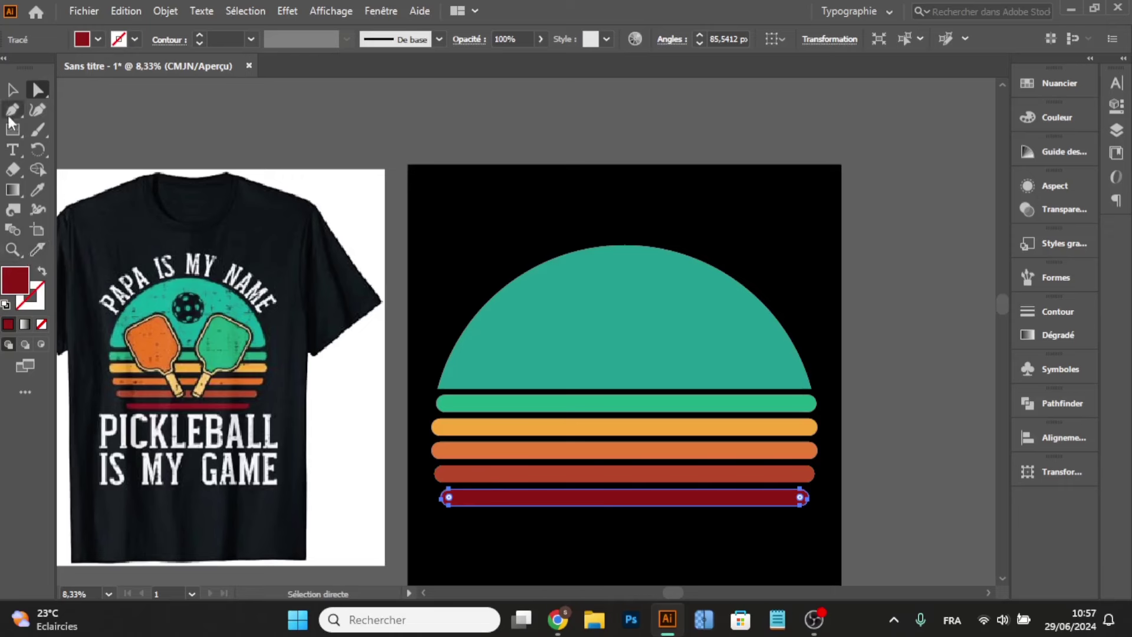
{"action": "left_click", "coordinate": [13, 89]}
{"action": "left_click", "coordinate": [404, 190]}
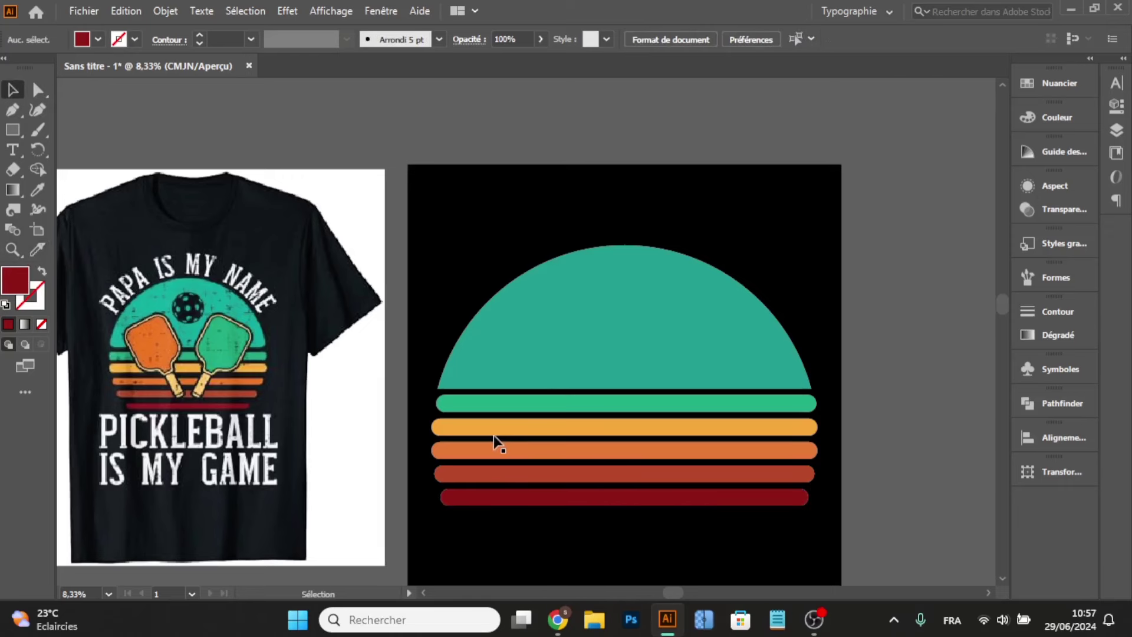
- Scale the whole striped sun down slightly in proportion and centre it horizontally on the artboard
{"action": "key", "text": "alt"}
{"action": "scroll", "coordinate": [494, 454], "scroll_direction": "down", "scroll_amount": 1}
{"action": "left_click_drag", "start_coordinate": [462, 283], "coordinate": [589, 528]}
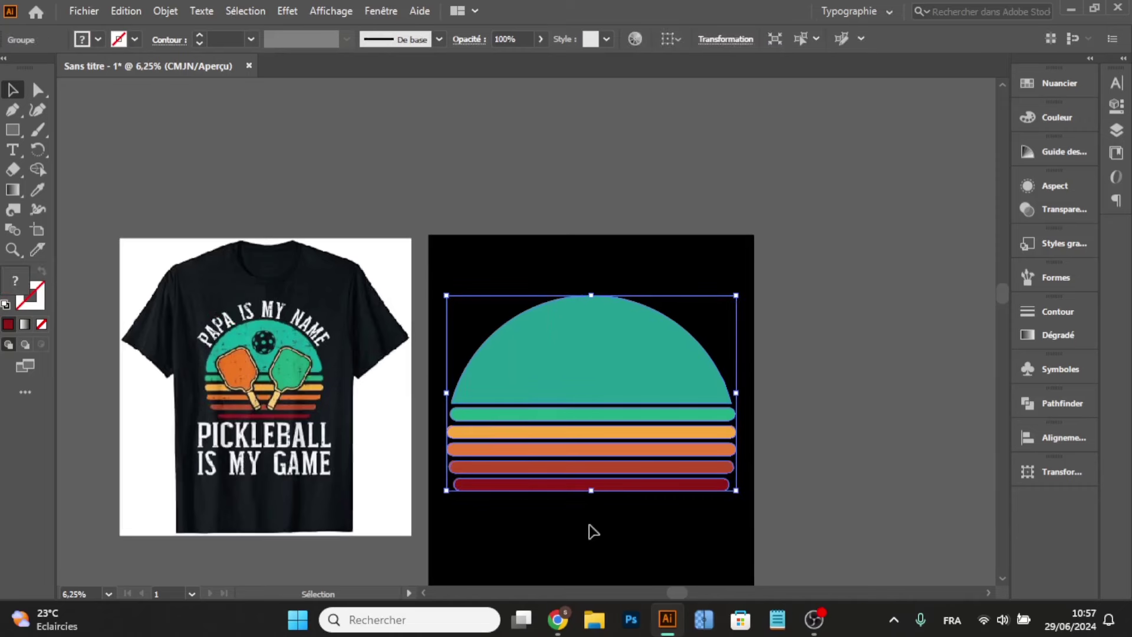
{"action": "left_click_drag", "start_coordinate": [739, 298], "coordinate": [712, 311]}
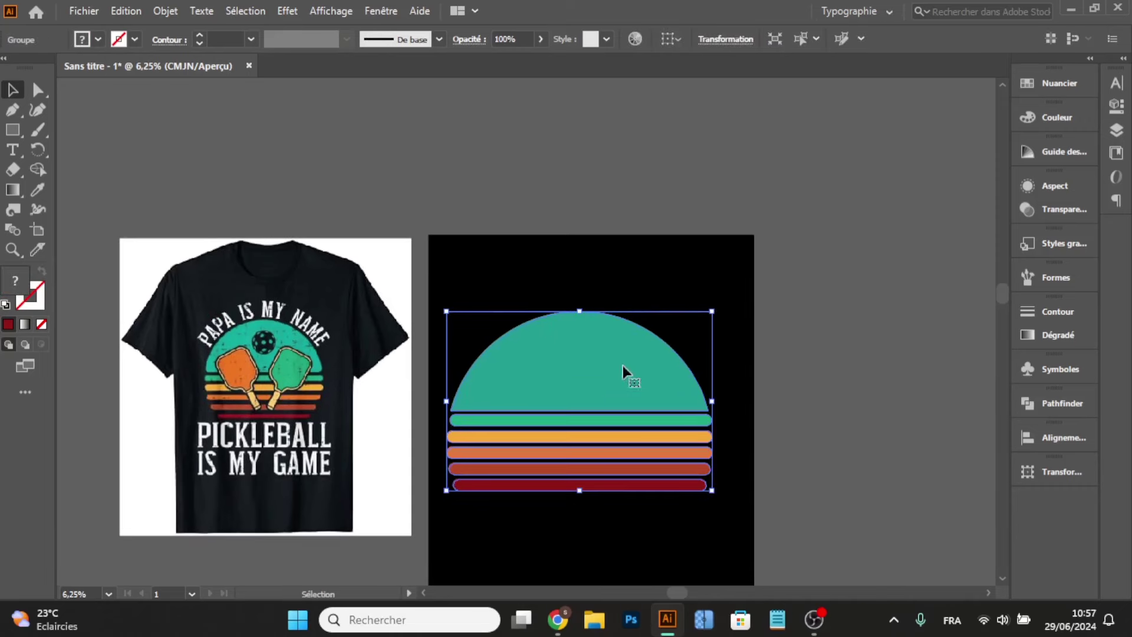
{"action": "left_click_drag", "start_coordinate": [594, 378], "coordinate": [597, 378]}
{"action": "left_click", "coordinate": [596, 274]}
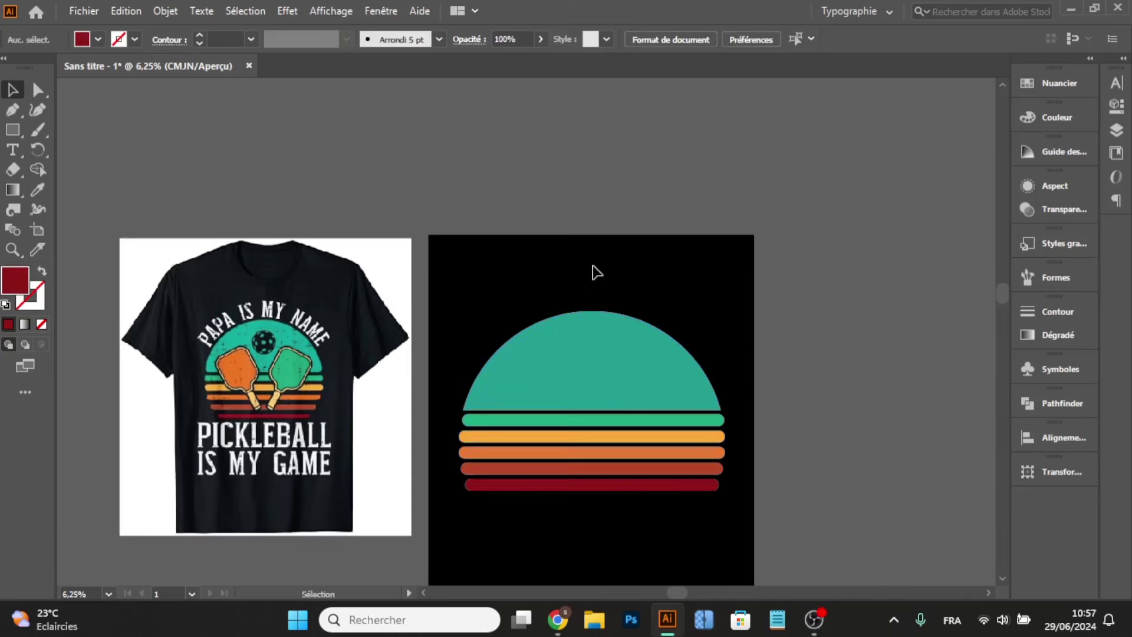
{"action": "scroll", "coordinate": [332, 391], "scroll_direction": "down", "scroll_amount": 2}
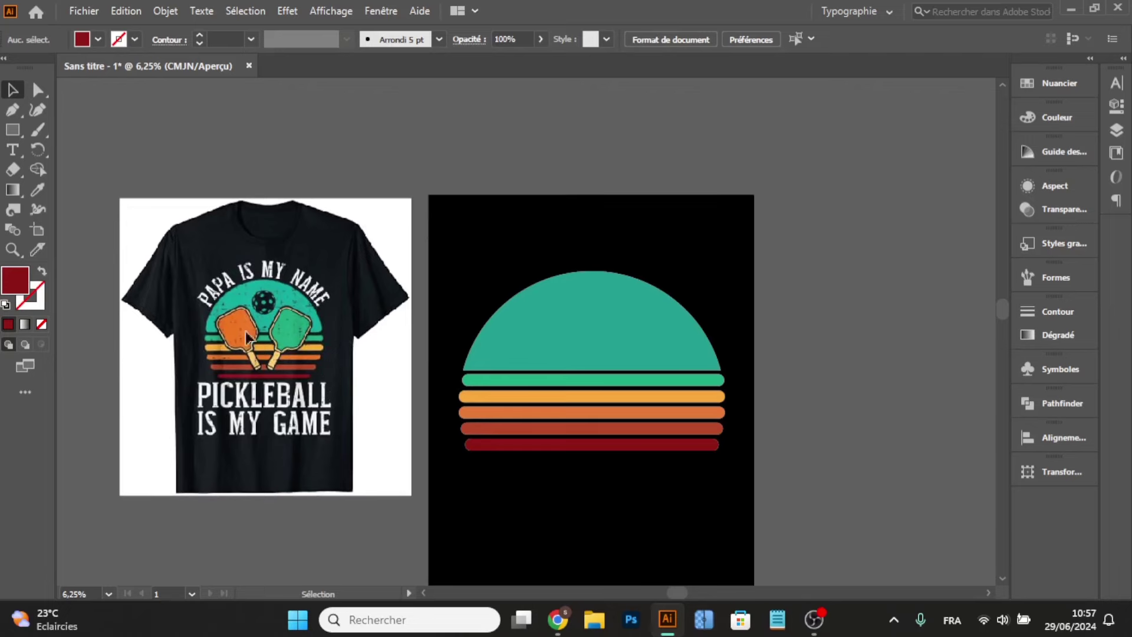
- Switch to Chrome, find the crossed striped paddles among Freepik's Pickleball vectors and copy their preview image
{"action": "left_click", "coordinate": [558, 619]}
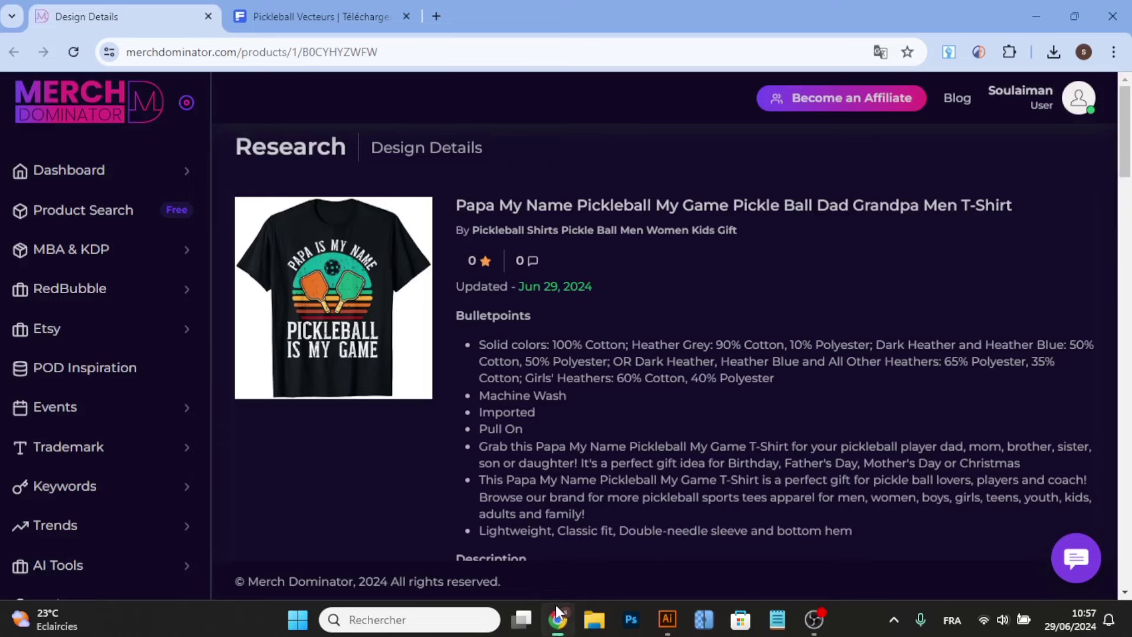
{"action": "left_click", "coordinate": [318, 16]}
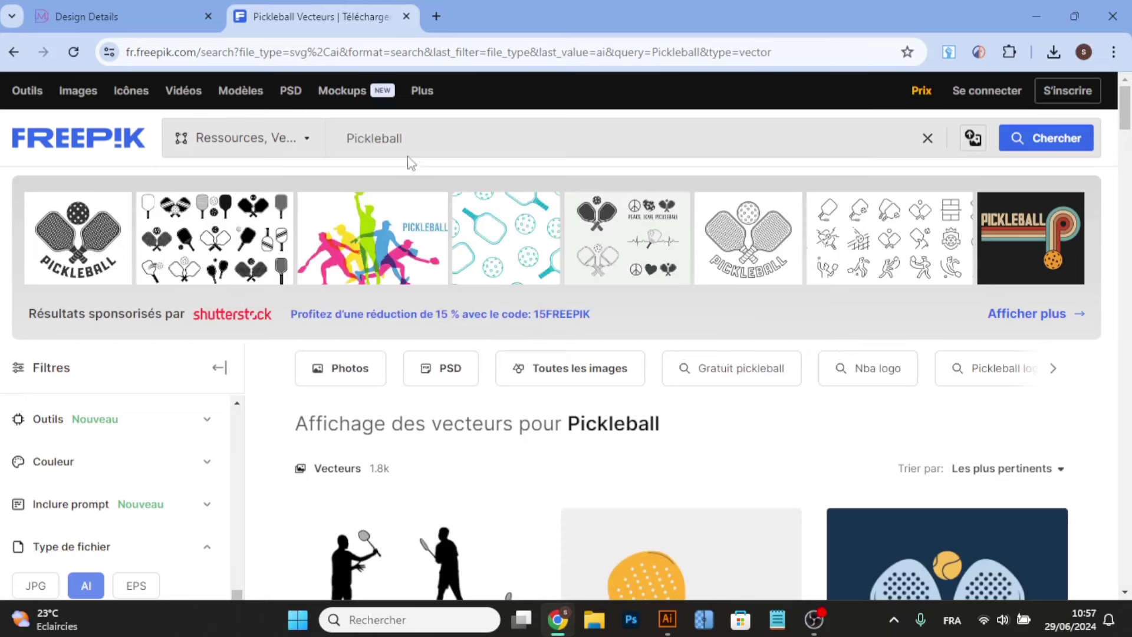
{"action": "left_click", "coordinate": [298, 139]}
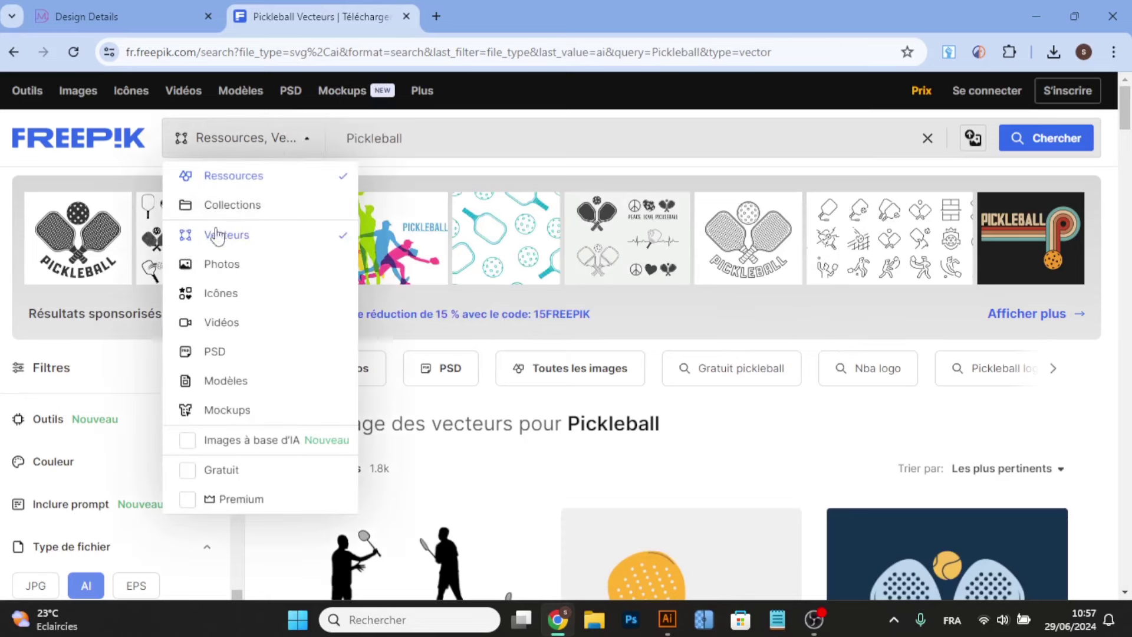
{"action": "left_click", "coordinate": [511, 122]}
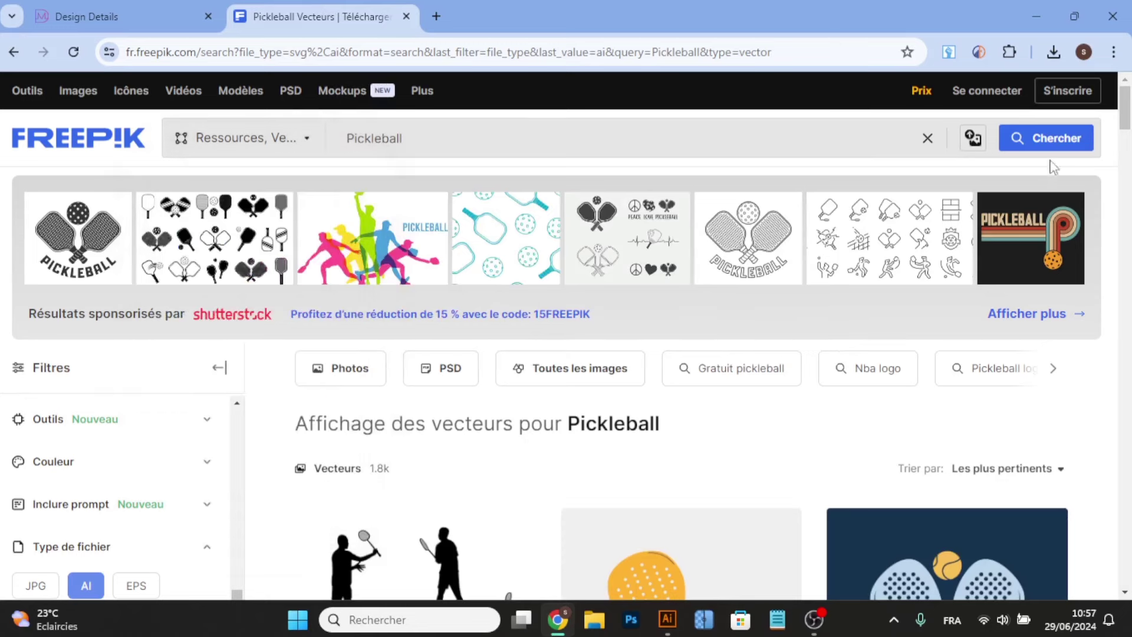
{"action": "scroll", "coordinate": [767, 160], "scroll_direction": "down", "scroll_amount": 7}
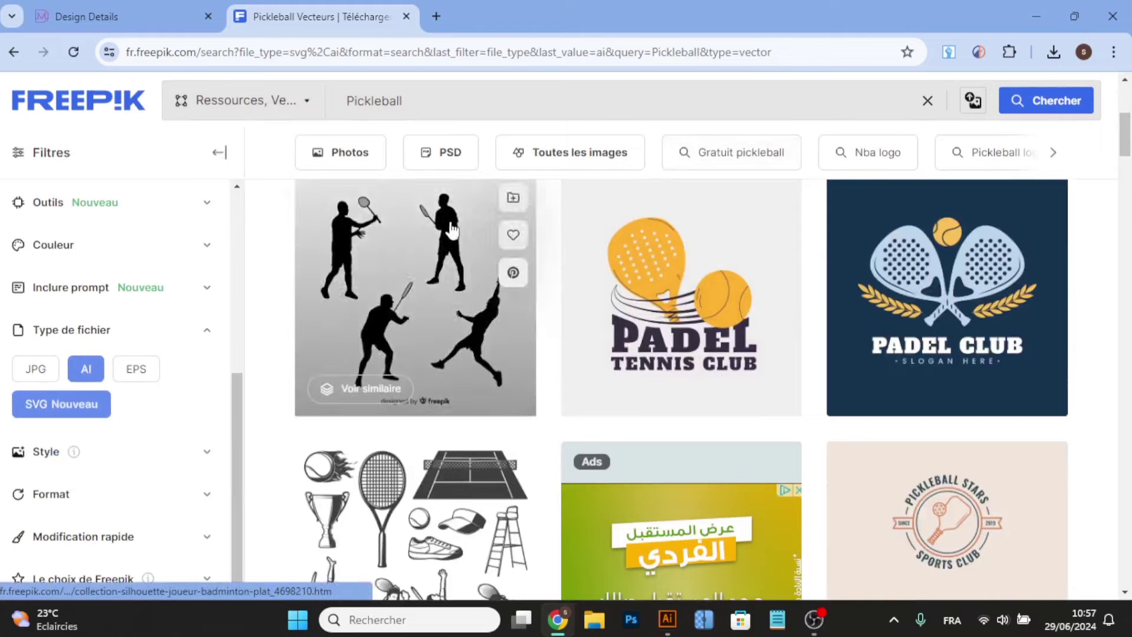
{"action": "scroll", "coordinate": [449, 230], "scroll_direction": "down", "scroll_amount": 10}
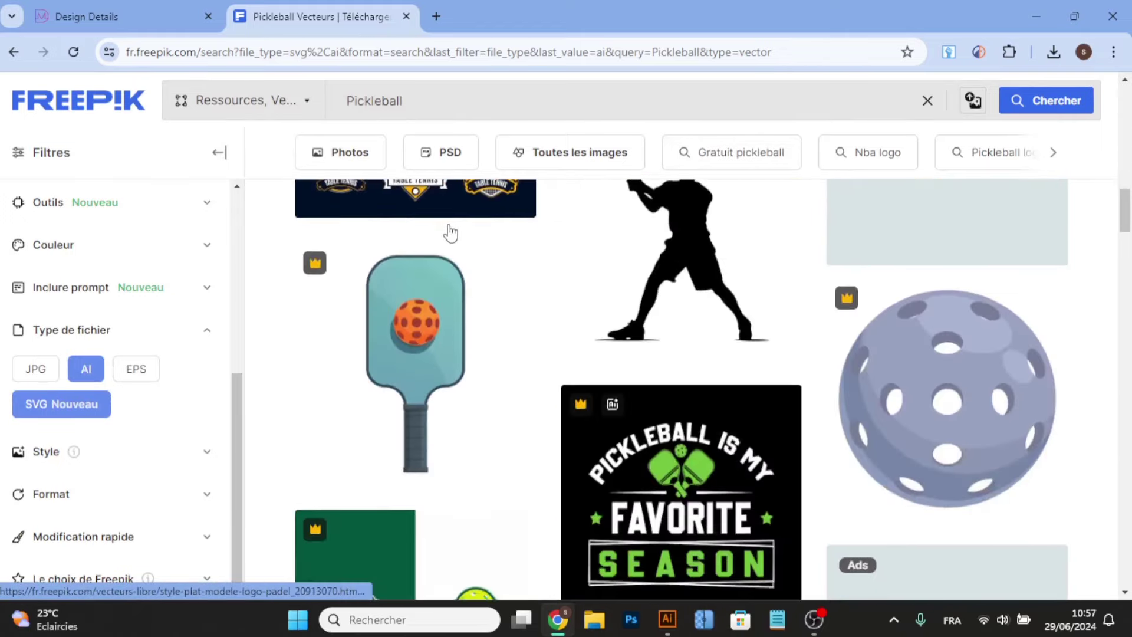
{"action": "scroll", "coordinate": [450, 234], "scroll_direction": "down", "scroll_amount": 8}
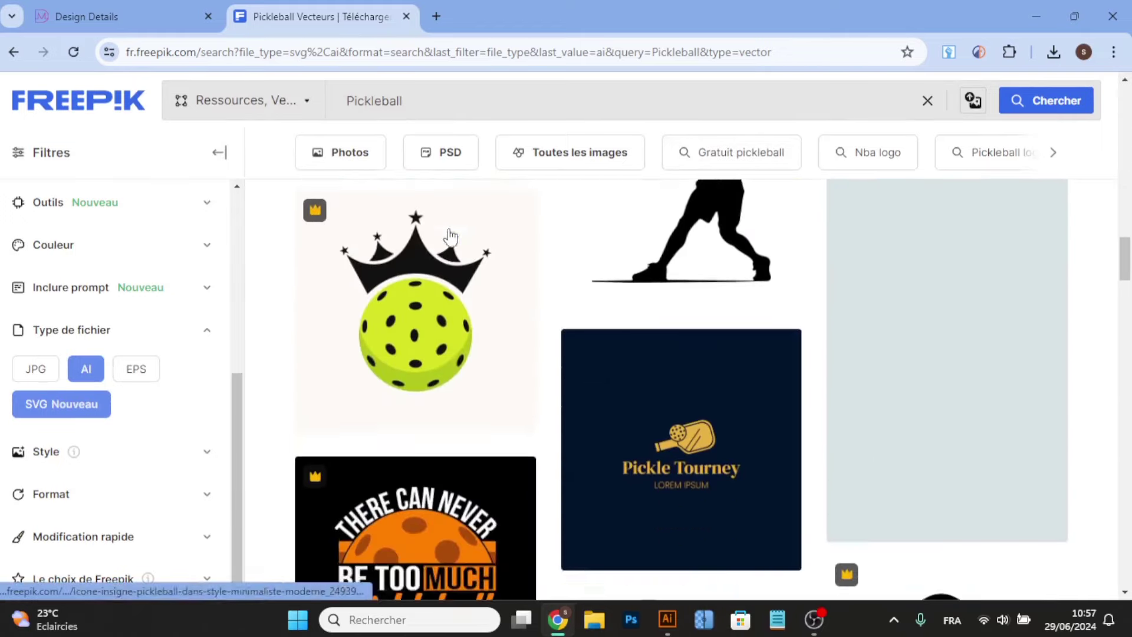
{"action": "scroll", "coordinate": [450, 230], "scroll_direction": "down", "scroll_amount": 5}
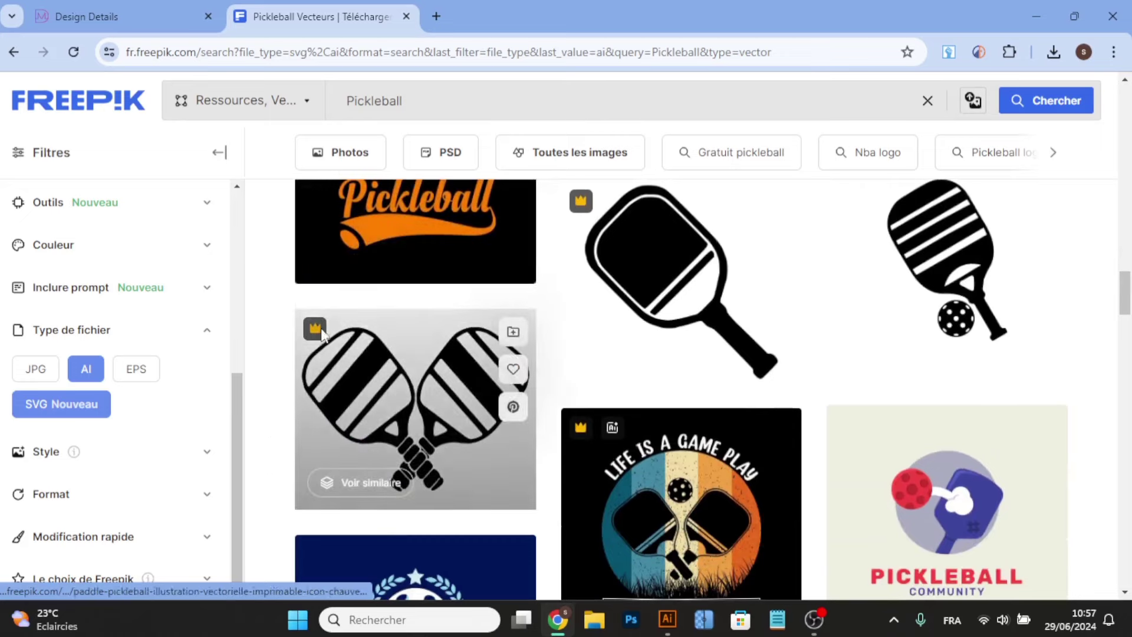
{"action": "left_click", "coordinate": [406, 375]}
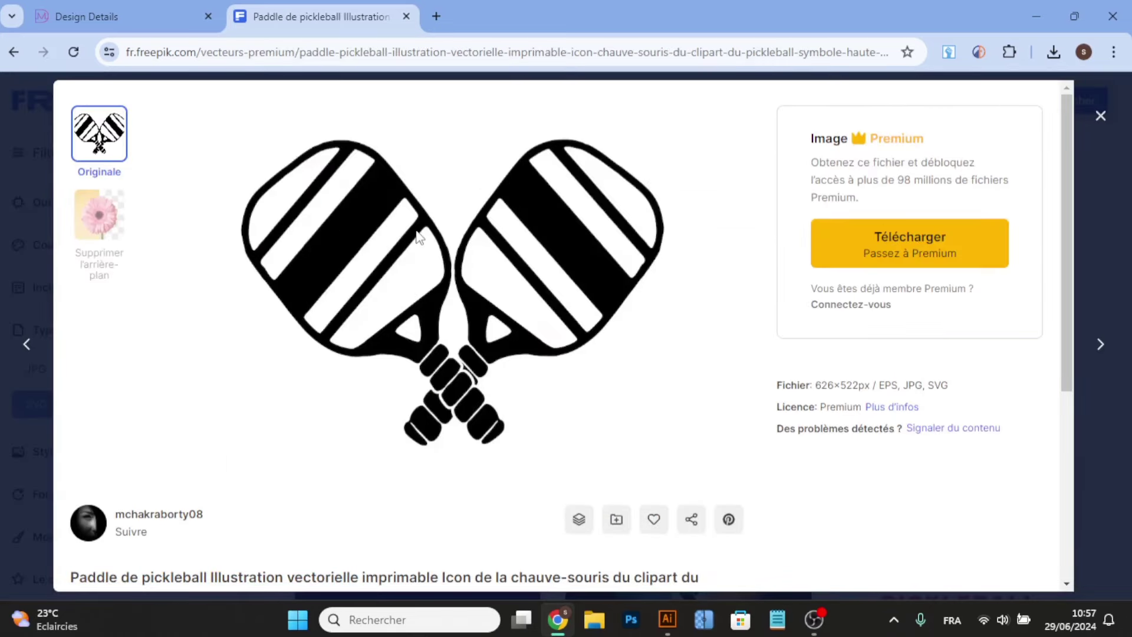
{"action": "right_click", "coordinate": [417, 236]}
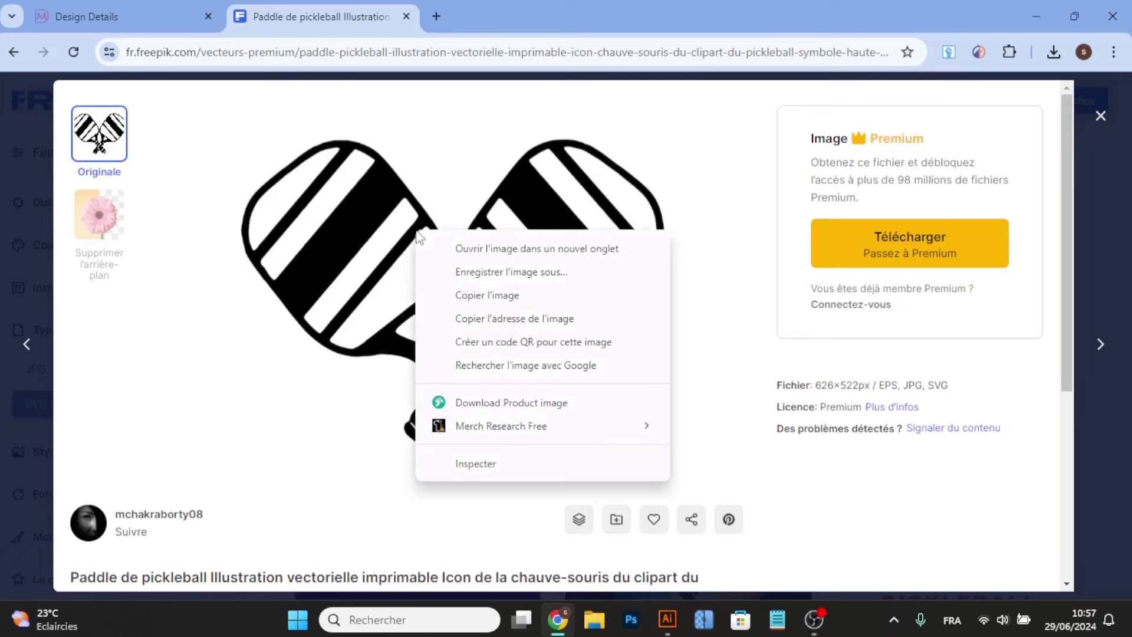
{"action": "left_click", "coordinate": [497, 300]}
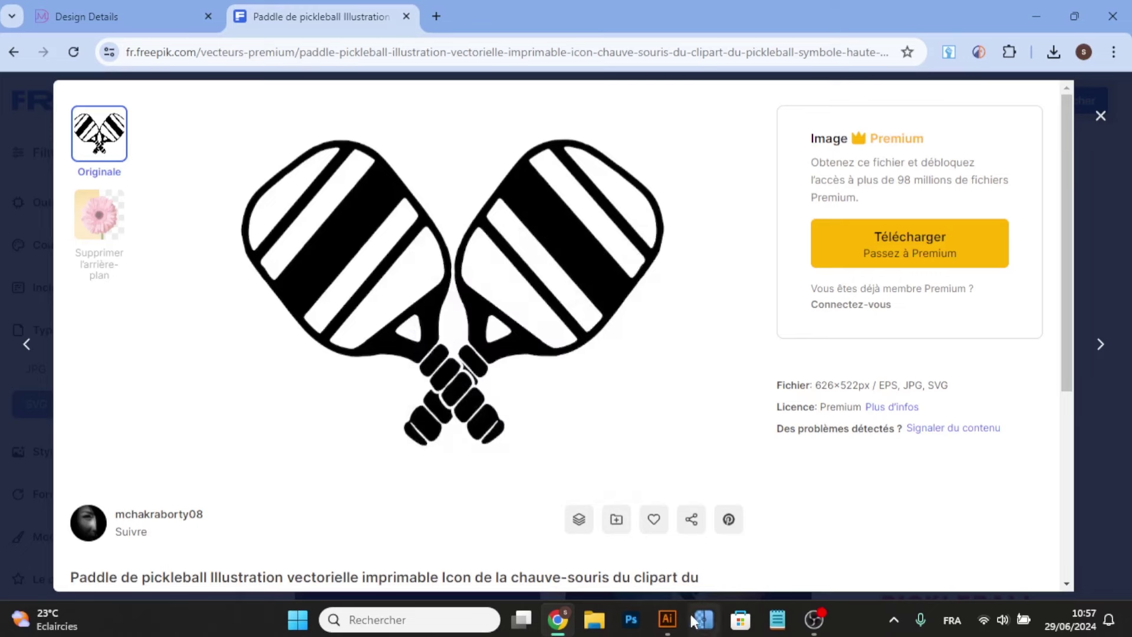
- Paste the crossed paddles image into the Illustrator document, enlarge it and place it beside the artboard, opposite the T-shirt reference
{"action": "left_click", "coordinate": [666, 619]}
{"action": "key", "text": "ctrl+v"}
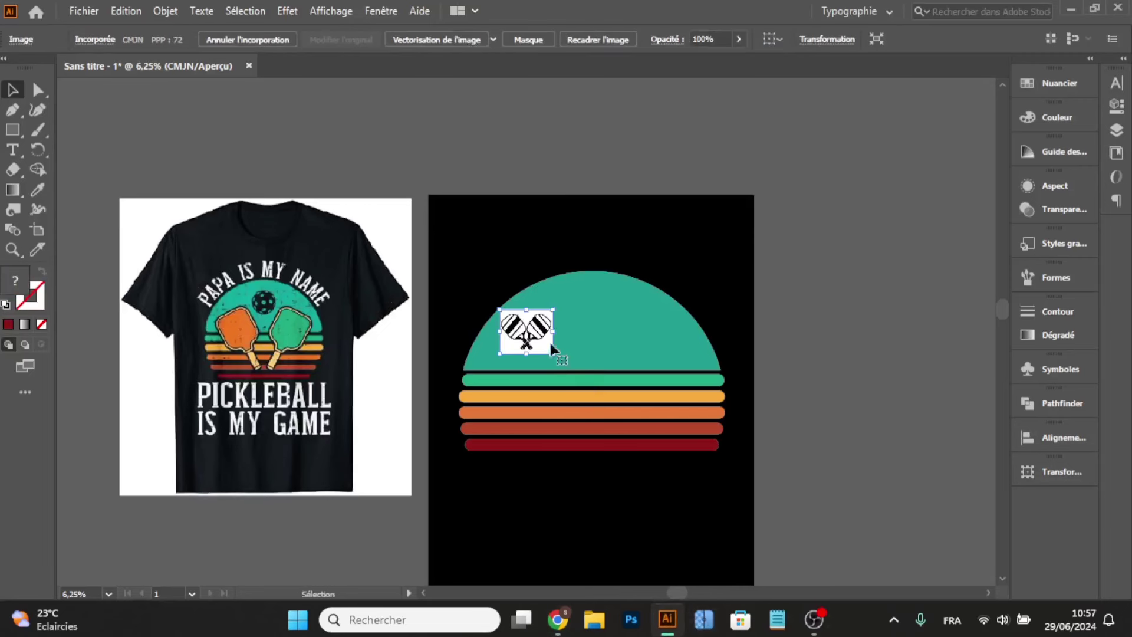
{"action": "left_click_drag", "start_coordinate": [550, 342], "coordinate": [674, 522]}
{"action": "left_click_drag", "start_coordinate": [837, 461], "coordinate": [890, 321]}
{"action": "left_click", "coordinate": [818, 437]}
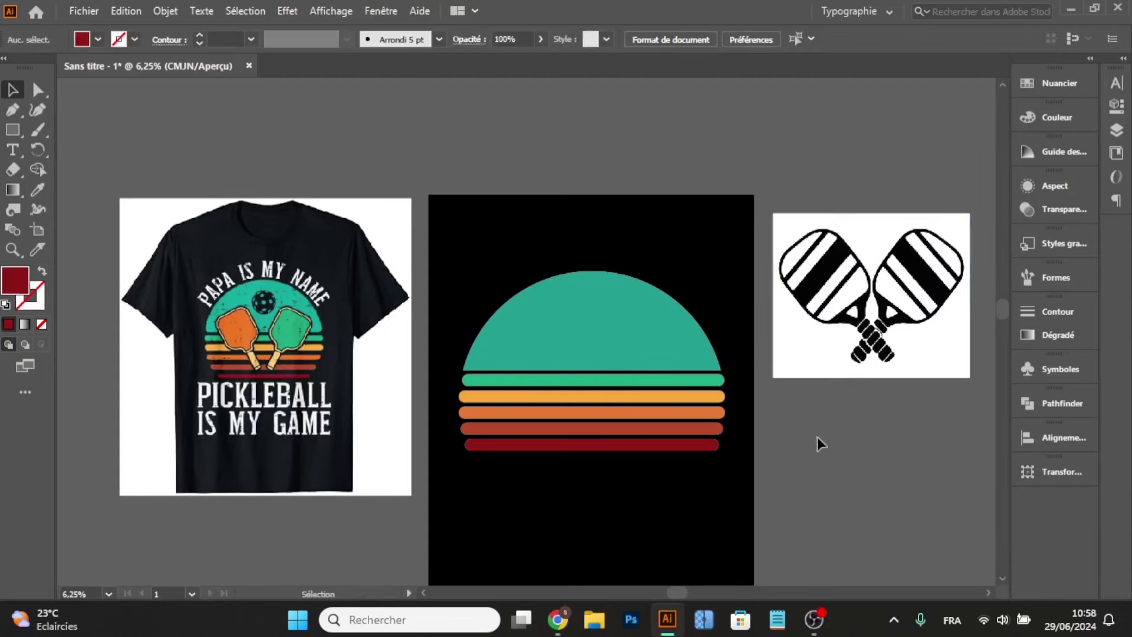
- Return to Freepik in Chrome and copy the preview image of the striped paddle with a ball
{"action": "left_click", "coordinate": [557, 619]}
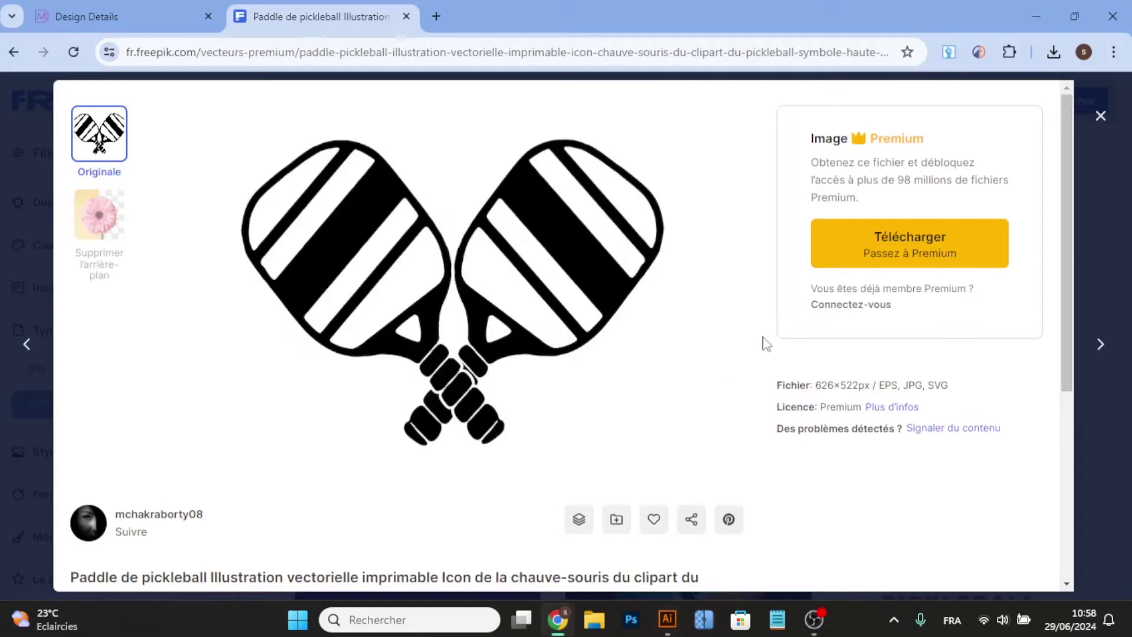
{"action": "scroll", "coordinate": [659, 296], "scroll_direction": "down", "scroll_amount": 5}
{"action": "scroll", "coordinate": [982, 144], "scroll_direction": "up", "scroll_amount": 5}
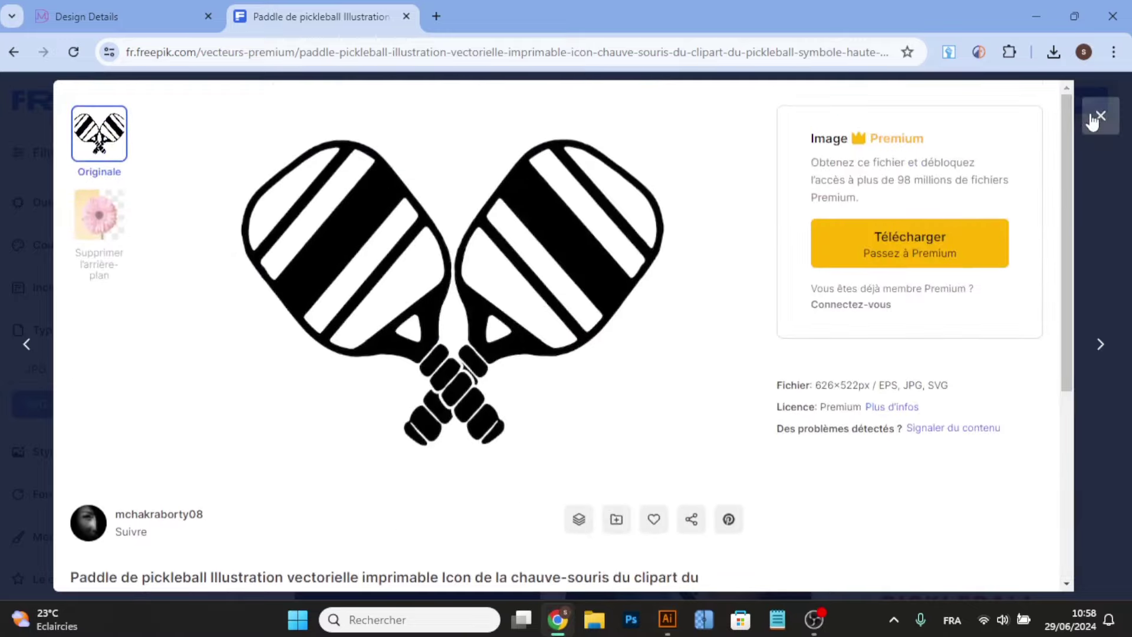
{"action": "left_click", "coordinate": [1100, 115]}
{"action": "scroll", "coordinate": [678, 214], "scroll_direction": "down", "scroll_amount": 3}
{"action": "scroll", "coordinate": [678, 213], "scroll_direction": "up", "scroll_amount": 4}
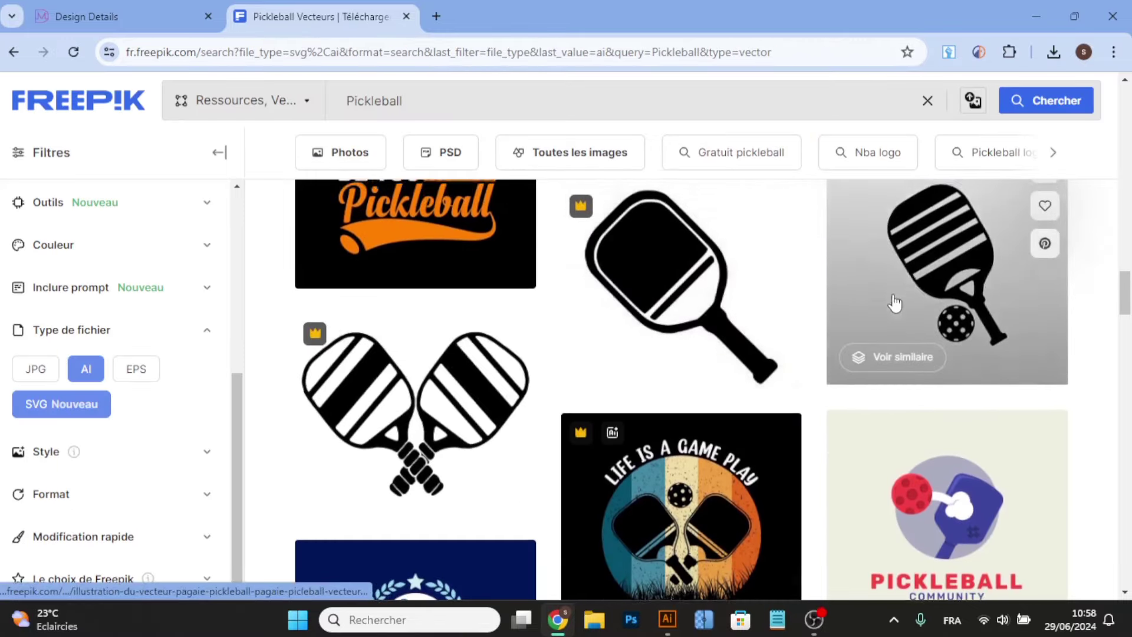
{"action": "left_click", "coordinate": [890, 306]}
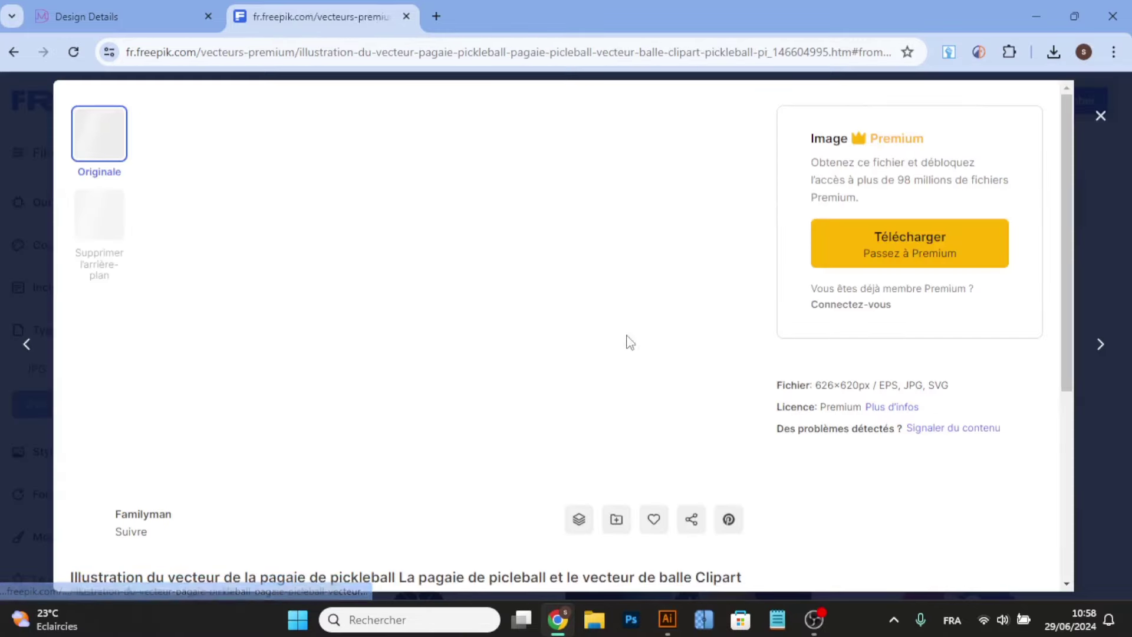
{"action": "right_click", "coordinate": [450, 306]}
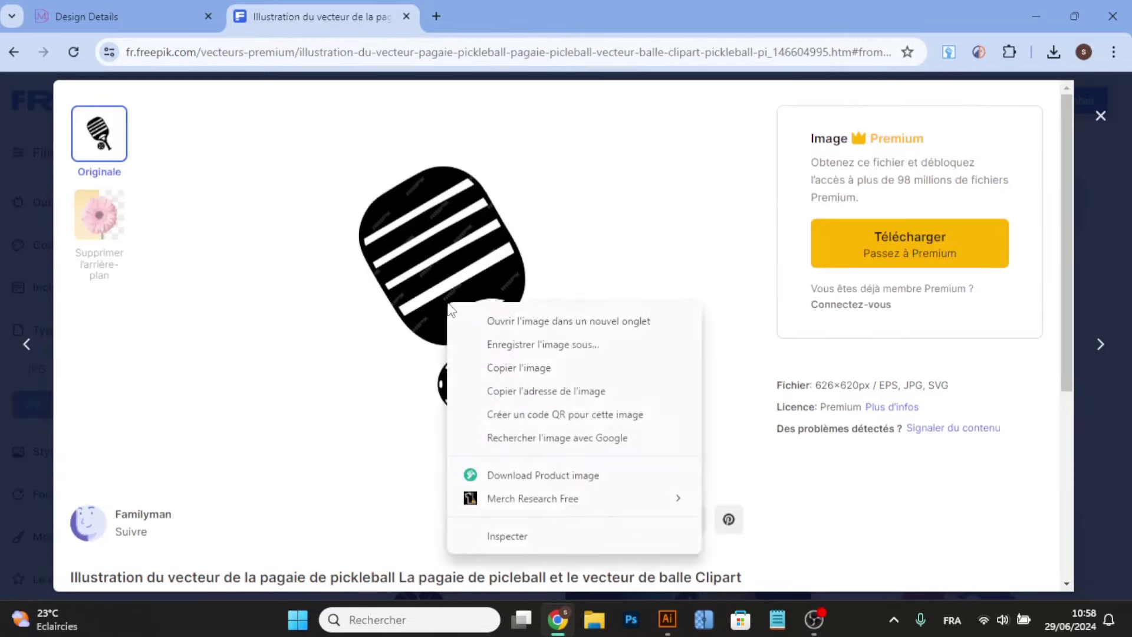
{"action": "left_click", "coordinate": [518, 367]}
{"action": "left_click", "coordinate": [1100, 116]}
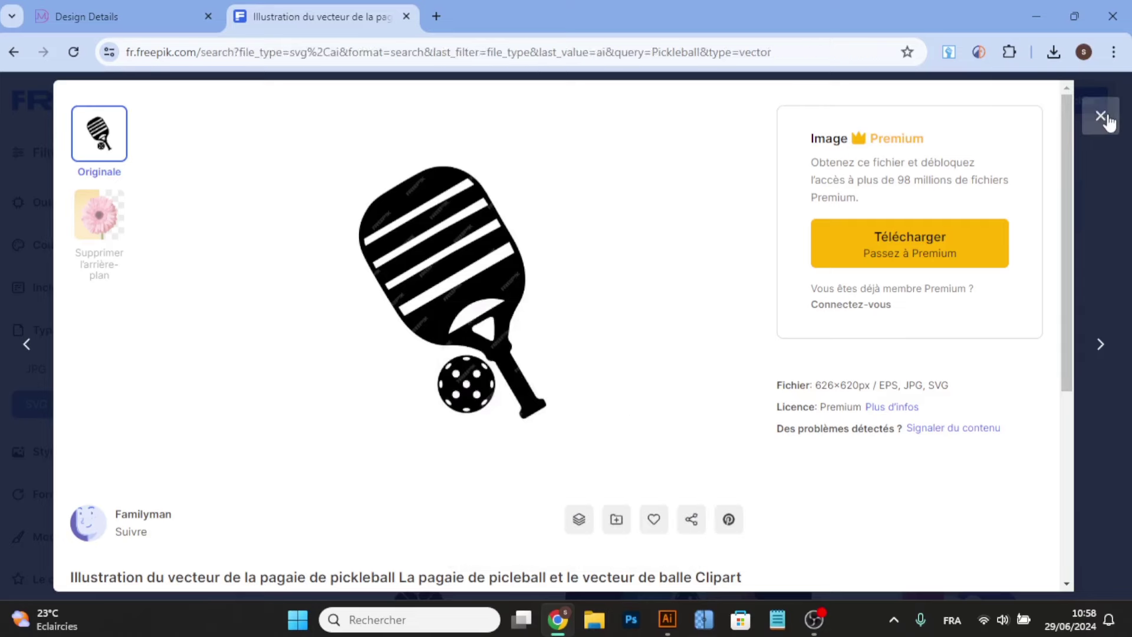
- Paste the paddle-and-ball image into the Illustrator document, enlarge it and place it below the crossed paddles
{"action": "left_click", "coordinate": [667, 619]}
{"action": "key", "text": "ctrl+v"}
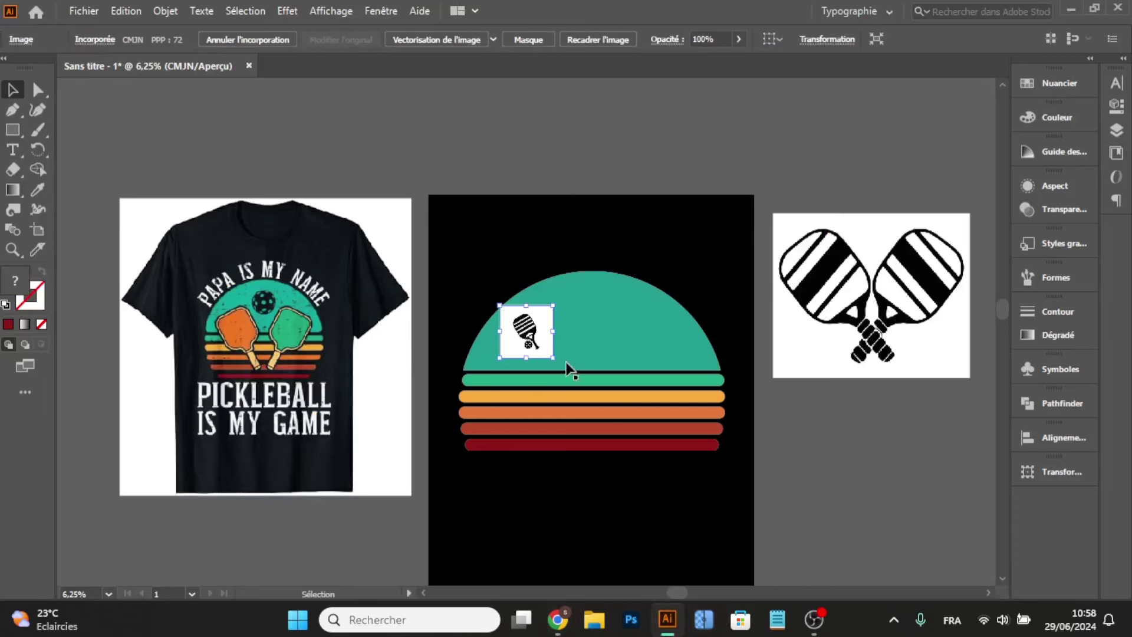
{"action": "left_click_drag", "start_coordinate": [601, 413], "coordinate": [913, 526]}
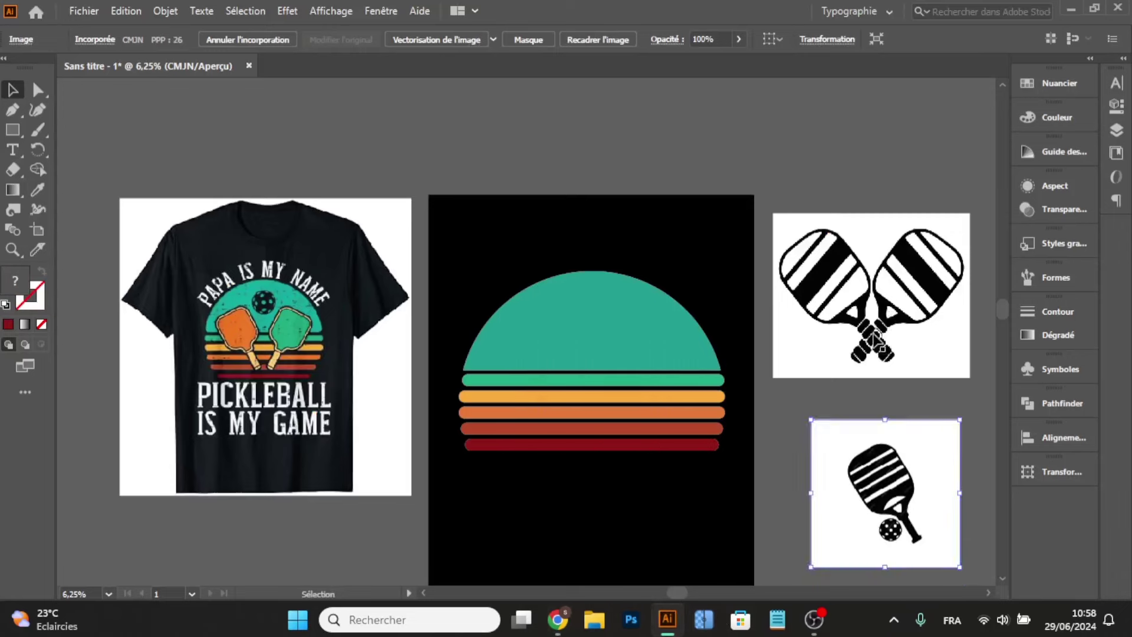
- Image-trace the crossed paddles picture, expand the tracing and ungroup it into separate shapes
{"action": "left_click", "coordinate": [875, 348]}
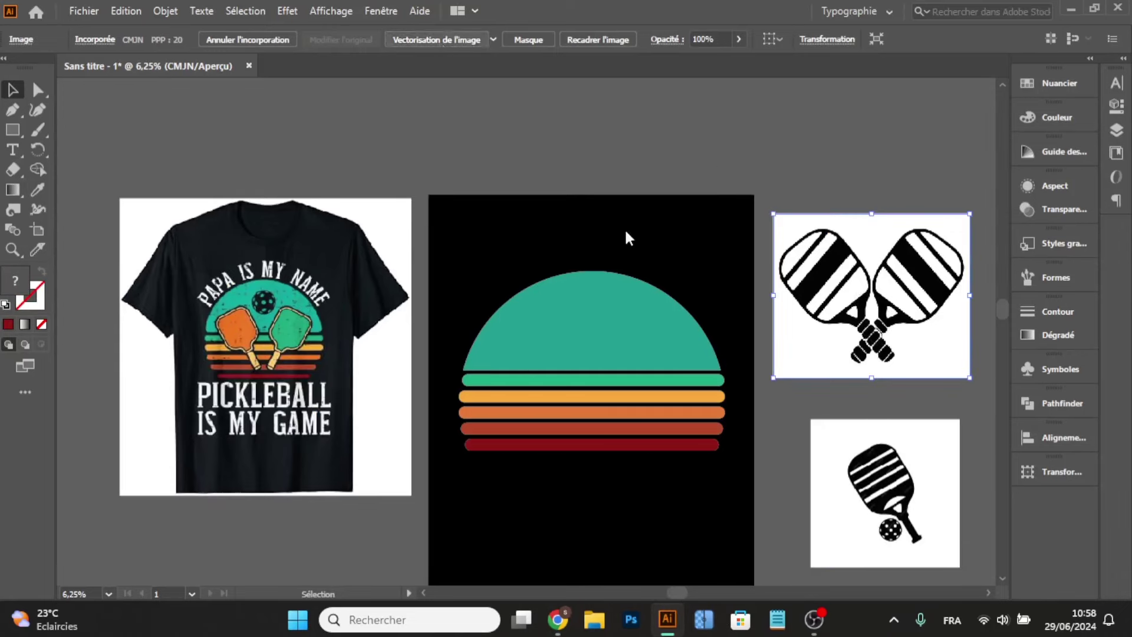
{"action": "left_click", "coordinate": [580, 40]}
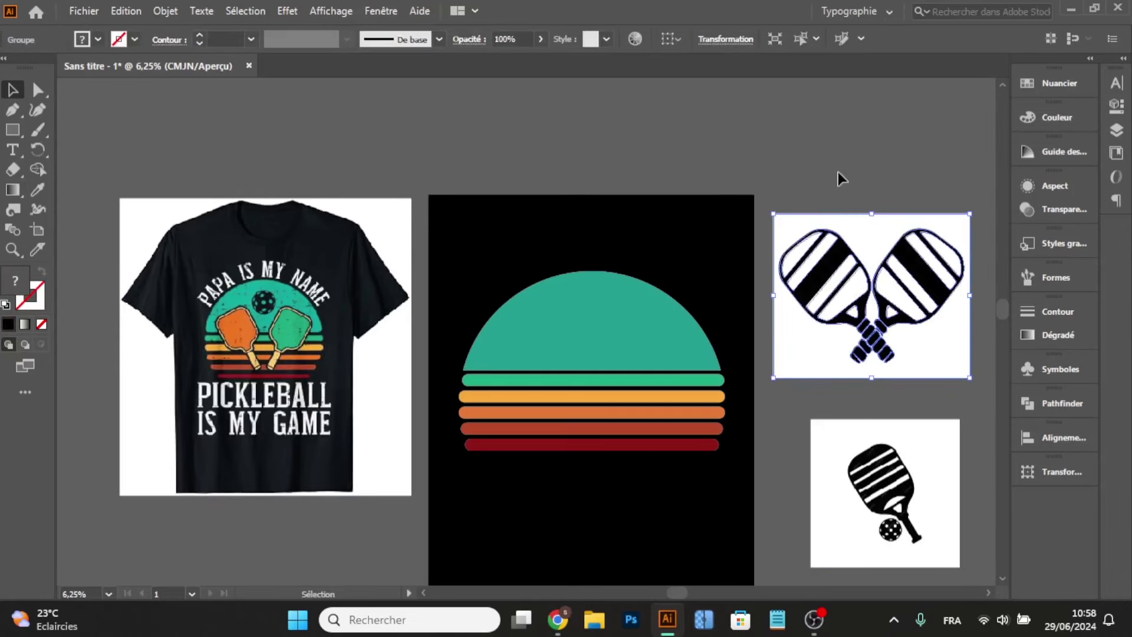
{"action": "right_click", "coordinate": [872, 274]}
{"action": "left_click", "coordinate": [908, 417]}
{"action": "left_click", "coordinate": [819, 120]}
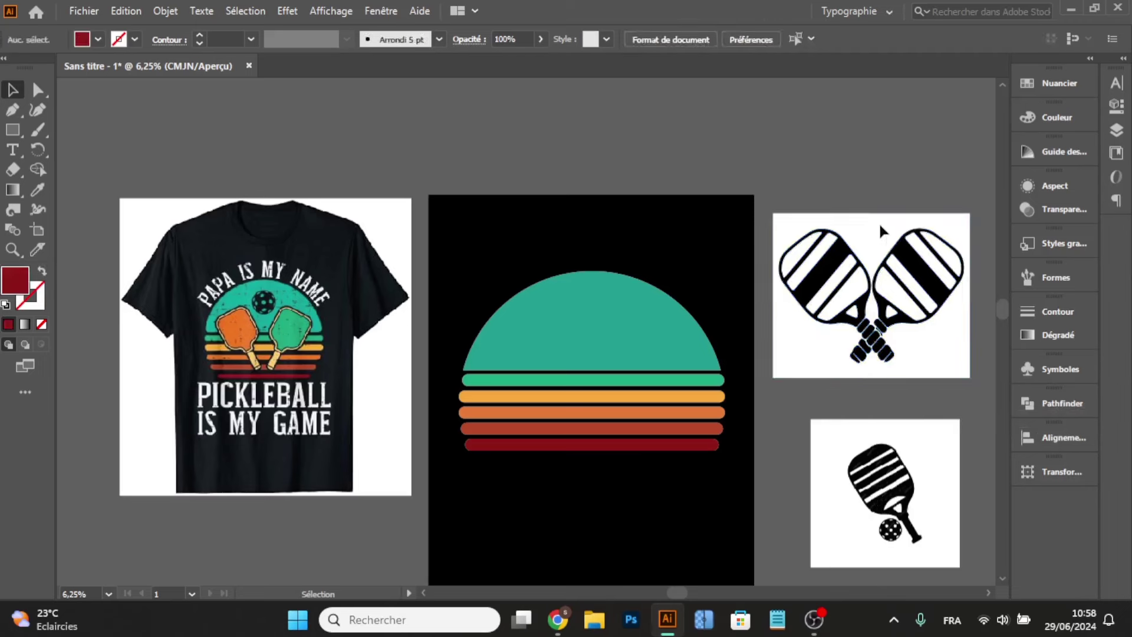
- Delete the crossed paddles' white background and the white areas inside the right paddle, including its small triangle
{"action": "left_click", "coordinate": [879, 222]}
{"action": "key", "text": "Delete"}
{"action": "left_click", "coordinate": [885, 287]}
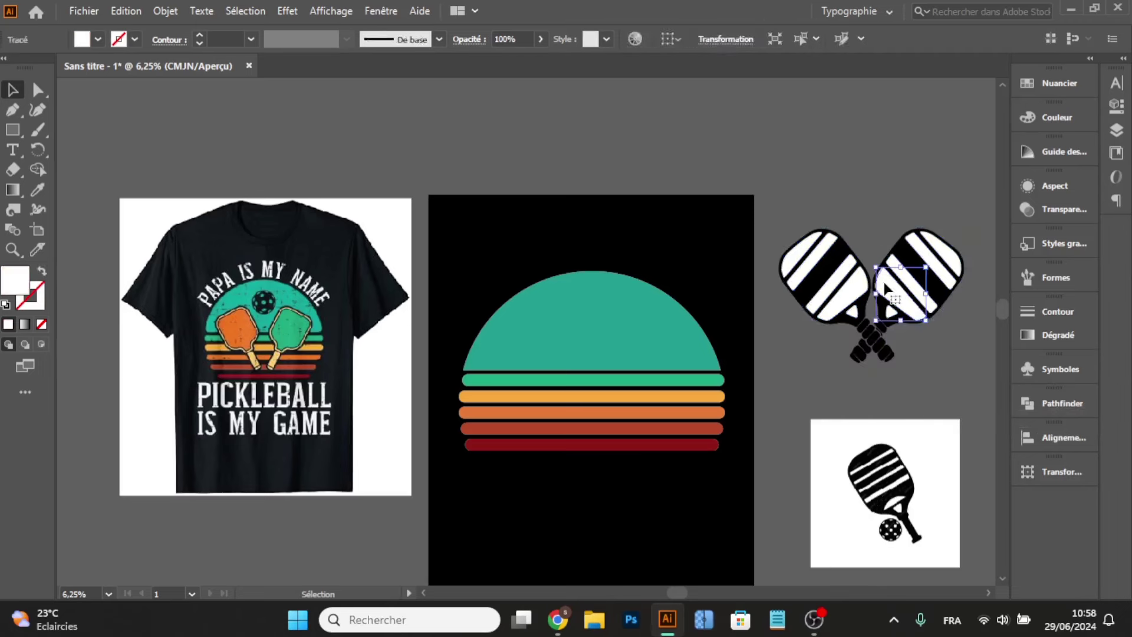
{"action": "key", "text": "Delete"}
{"action": "left_click", "coordinate": [919, 268]}
{"action": "key", "text": "Delete"}
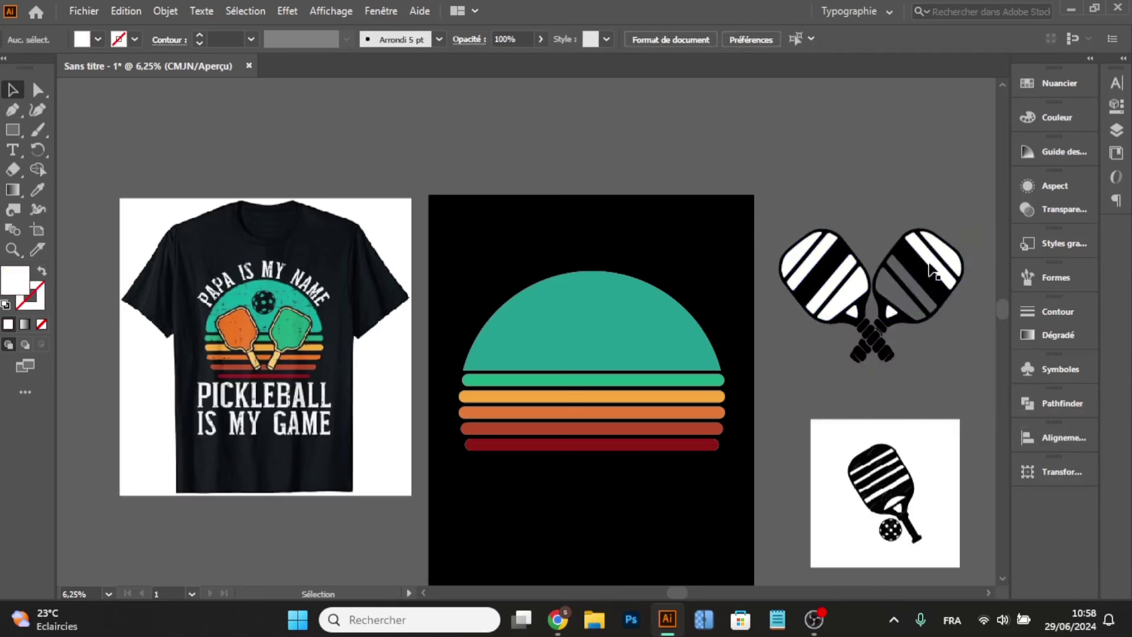
{"action": "left_click", "coordinate": [943, 262]}
{"action": "key", "text": "Delete"}
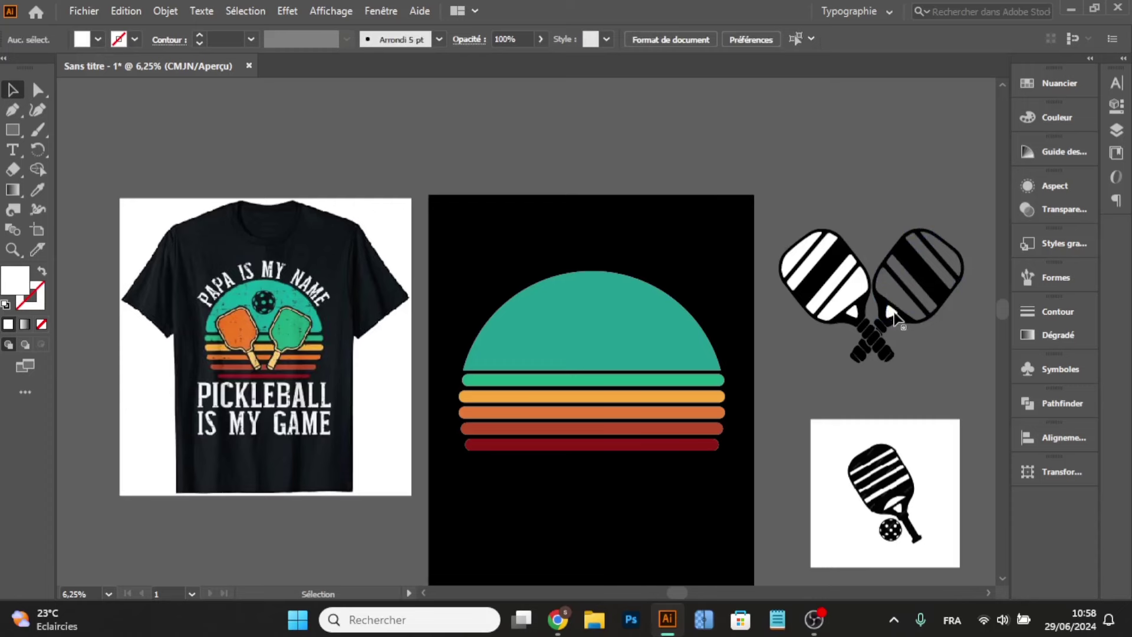
{"action": "left_click", "coordinate": [893, 312]}
{"action": "key", "text": "Delete"}
- Delete the white triangle and all white areas between the stripes of the left paddle
{"action": "left_click", "coordinate": [855, 314]}
{"action": "key", "text": "Delete"}
{"action": "left_click", "coordinate": [843, 295]}
{"action": "key", "text": "Delete"}
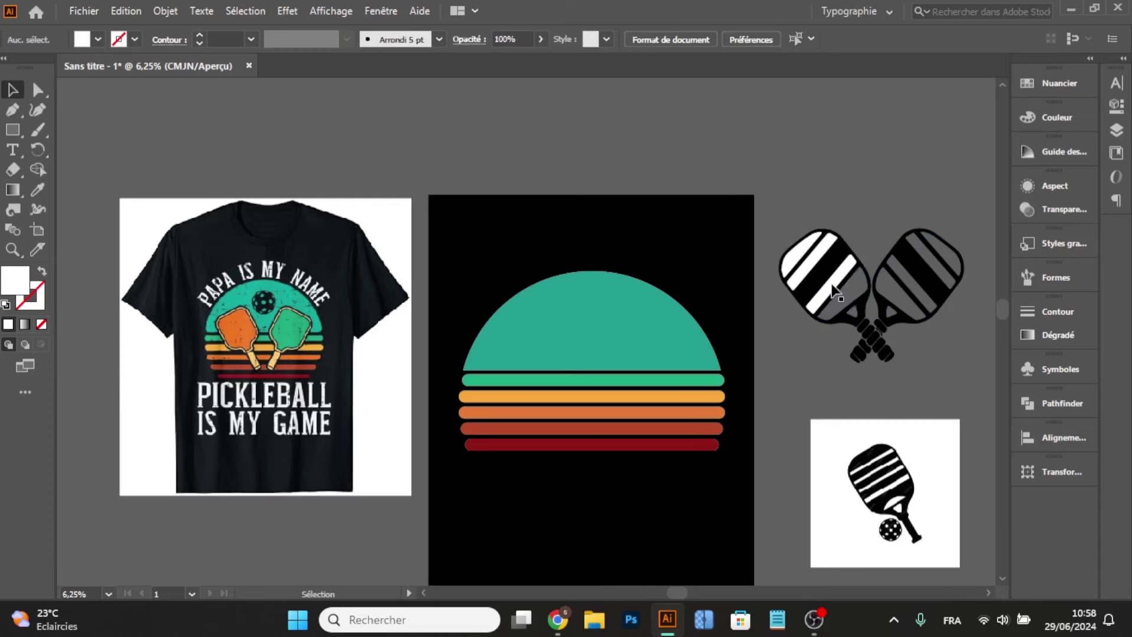
{"action": "left_click", "coordinate": [828, 283]}
{"action": "key", "text": "Delete"}
{"action": "left_click", "coordinate": [812, 270]}
{"action": "key", "text": "Delete"}
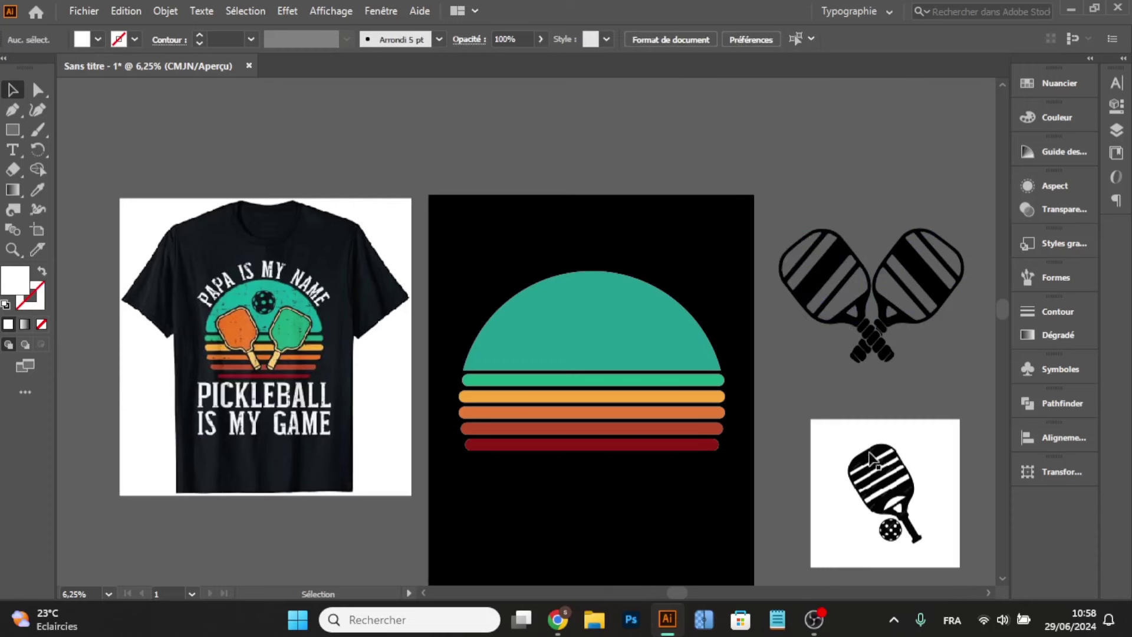
- Image-trace the paddle-and-ball picture, expand the tracing and ungroup its shapes
{"action": "left_click", "coordinate": [853, 458]}
{"action": "left_click", "coordinate": [453, 47]}
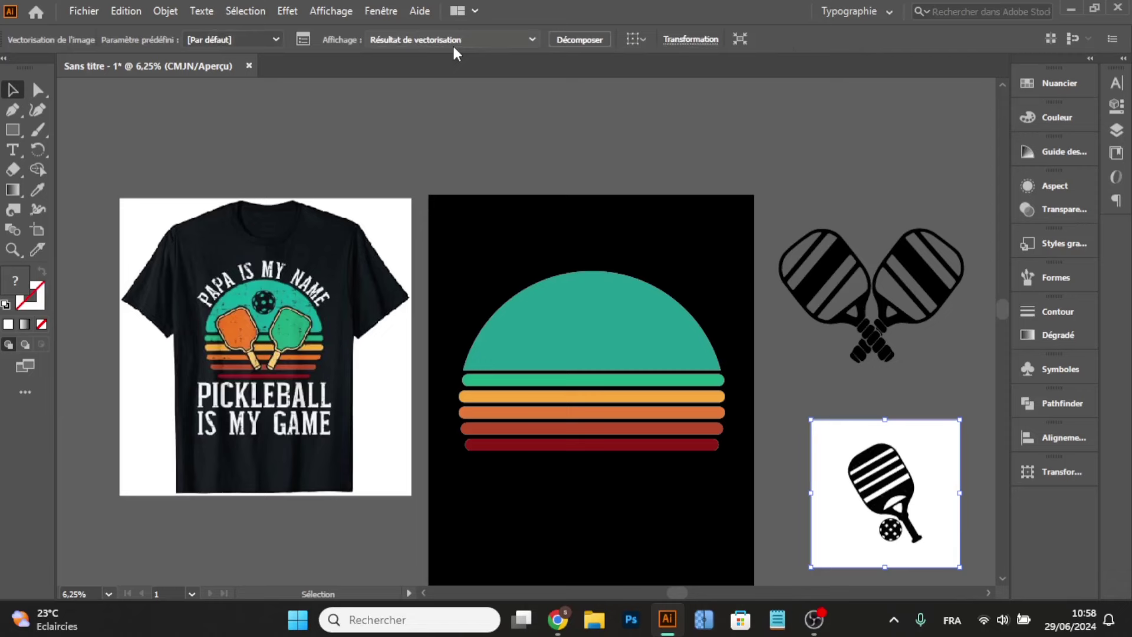
{"action": "left_click", "coordinate": [592, 44]}
{"action": "right_click", "coordinate": [864, 495]}
{"action": "left_click", "coordinate": [882, 333]}
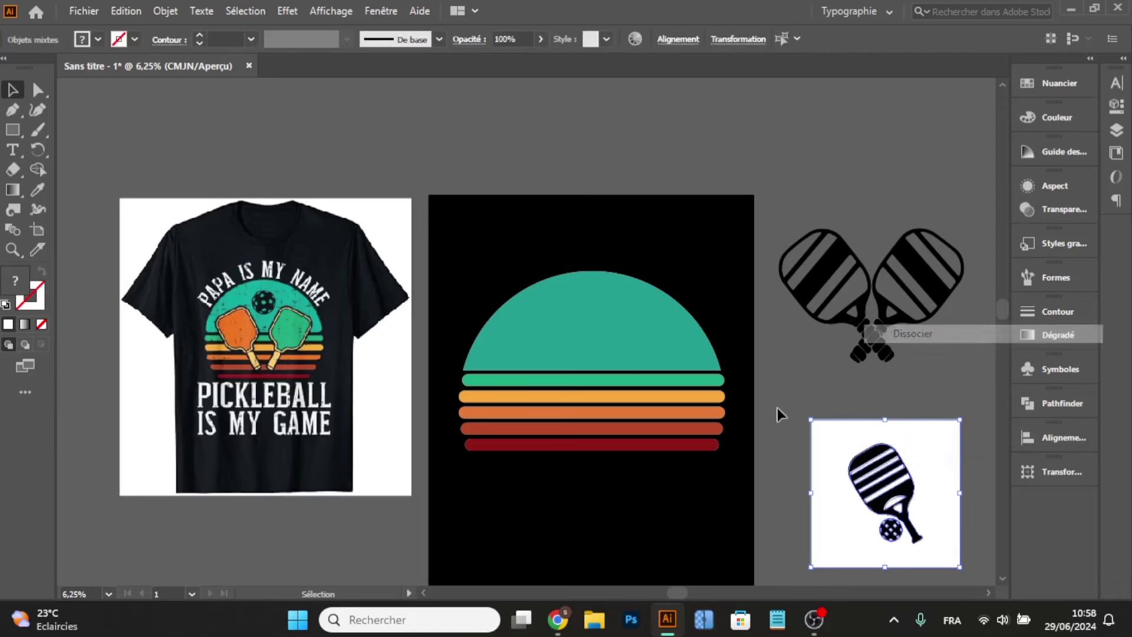
- Delete the white background, the striped paddle and its leftover white pieces, keeping only the ball
{"action": "left_click", "coordinate": [819, 429]}
{"action": "key", "text": "Delete"}
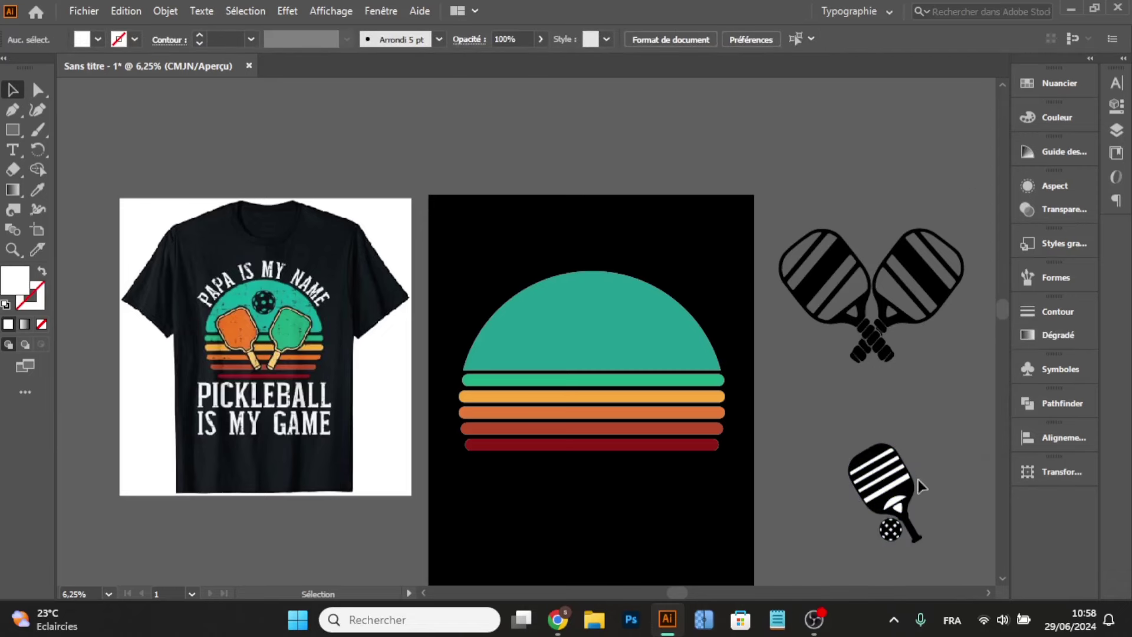
{"action": "scroll", "coordinate": [918, 479], "scroll_direction": "up", "scroll_amount": 1}
{"action": "left_click_drag", "start_coordinate": [937, 401], "coordinate": [760, 487]}
{"action": "key", "text": "Delete"}
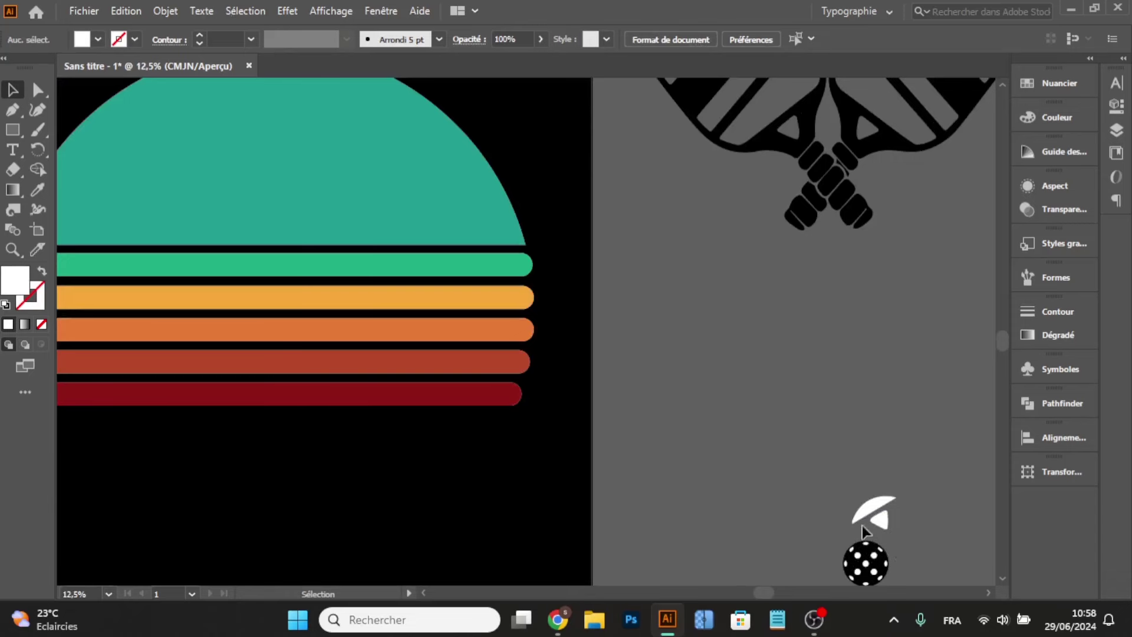
{"action": "left_click_drag", "start_coordinate": [905, 492], "coordinate": [737, 316]}
{"action": "key", "text": "Delete"}
- Delete the traced ball's upper-left white hole and the three white marks along its upper rim
{"action": "left_click", "coordinate": [862, 560]}
{"action": "scroll", "coordinate": [847, 561], "scroll_direction": "down", "scroll_amount": 1}
{"action": "scroll", "coordinate": [731, 333], "scroll_direction": "down", "scroll_amount": 2}
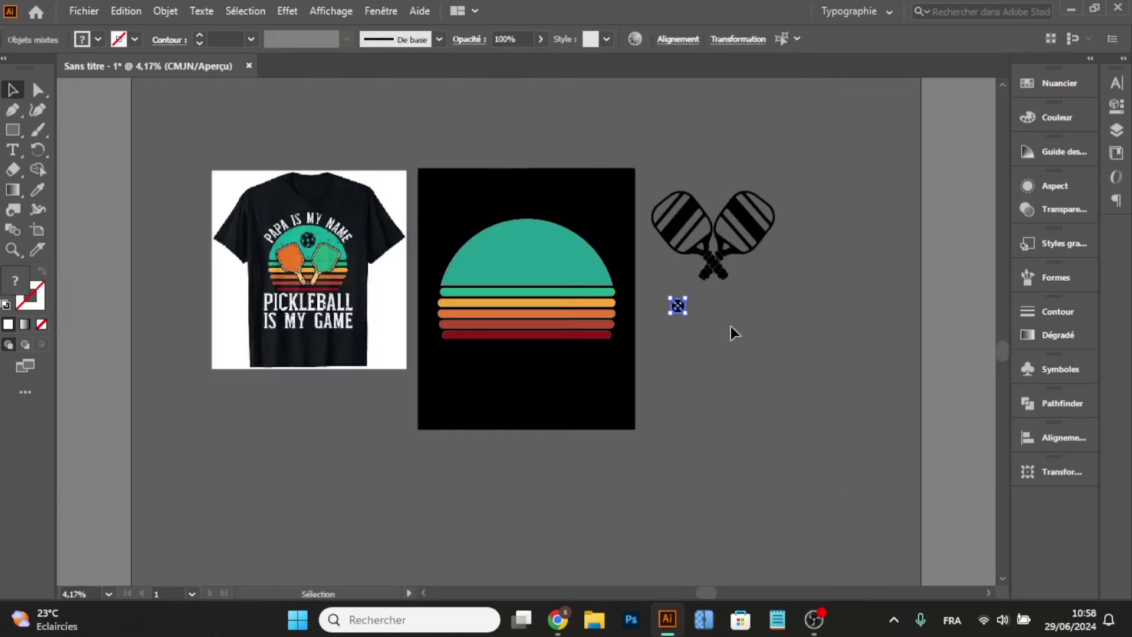
{"action": "scroll", "coordinate": [790, 329], "scroll_direction": "up", "scroll_amount": 1}
{"action": "scroll", "coordinate": [825, 381], "scroll_direction": "up", "scroll_amount": 4}
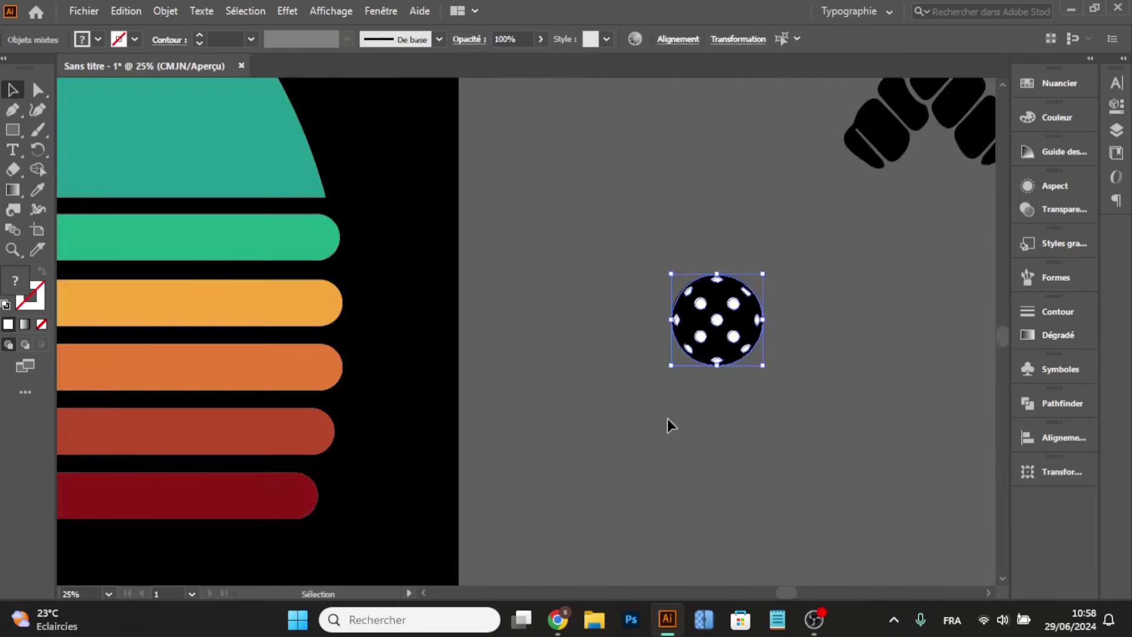
{"action": "left_click", "coordinate": [625, 305]}
{"action": "key", "text": "Delete"}
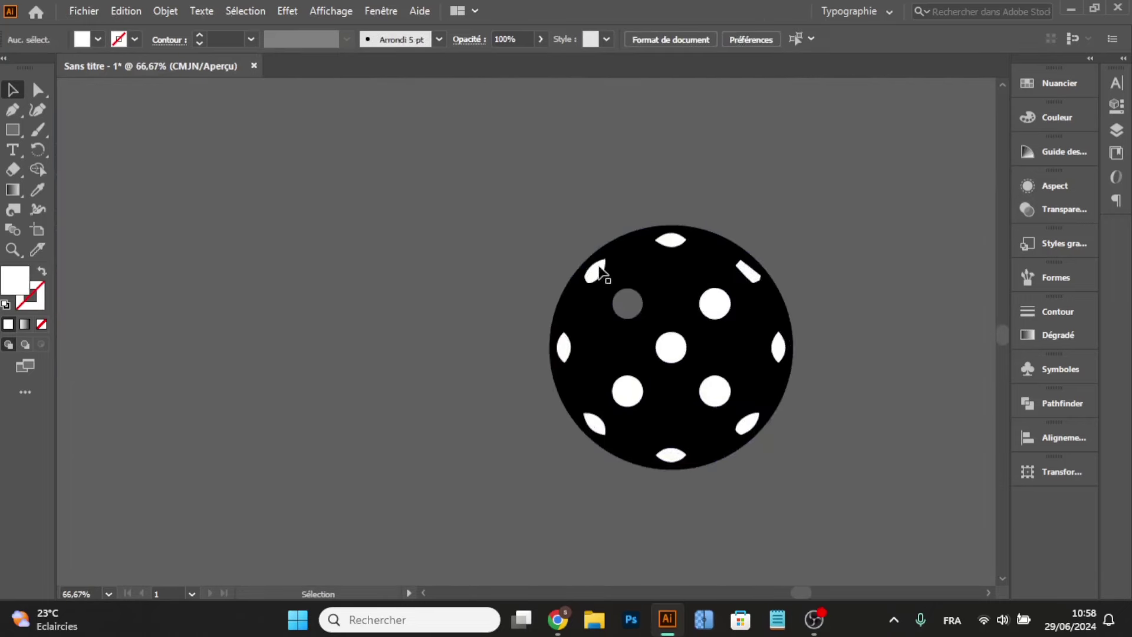
{"action": "left_click", "coordinate": [596, 271]}
{"action": "key", "text": "Delete"}
{"action": "left_click", "coordinate": [670, 240]}
{"action": "key", "text": "Delete"}
{"action": "left_click", "coordinate": [750, 275]}
{"action": "key", "text": "Delete"}
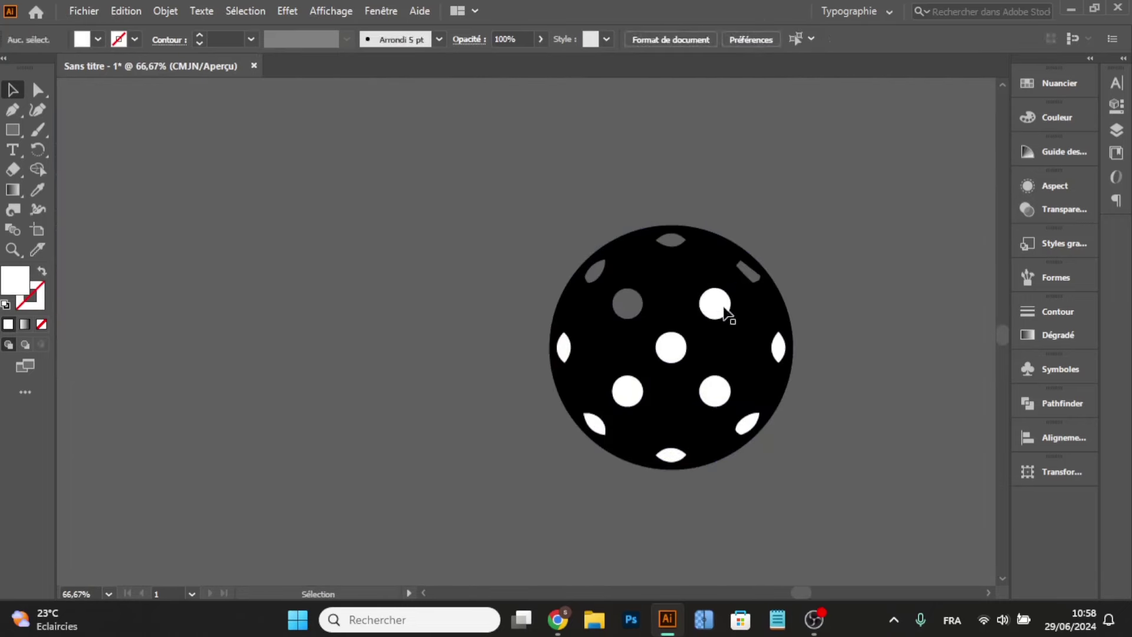
- Delete the ball's upper-right, centre and lower-left white holes and the white mark on its left rim
{"action": "left_click", "coordinate": [714, 304]}
{"action": "key", "text": "Delete"}
{"action": "left_click", "coordinate": [670, 348]}
{"action": "key", "text": "Delete"}
{"action": "left_click", "coordinate": [627, 391]}
{"action": "key", "text": "Delete"}
{"action": "left_click", "coordinate": [568, 356]}
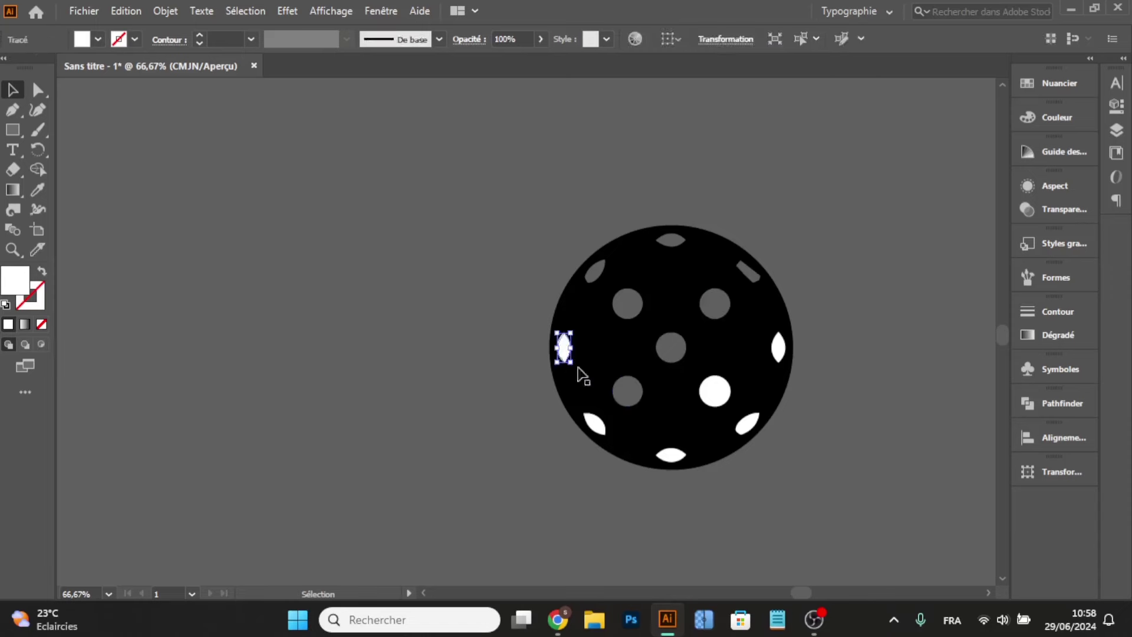
{"action": "key", "text": "Delete"}
- Delete the ball's lower-right white hole and the remaining white marks along its lower and right rim
{"action": "left_click", "coordinate": [594, 423]}
{"action": "key", "text": "Delete"}
{"action": "left_click", "coordinate": [670, 455]}
{"action": "key", "text": "Delete"}
{"action": "left_click", "coordinate": [715, 391]}
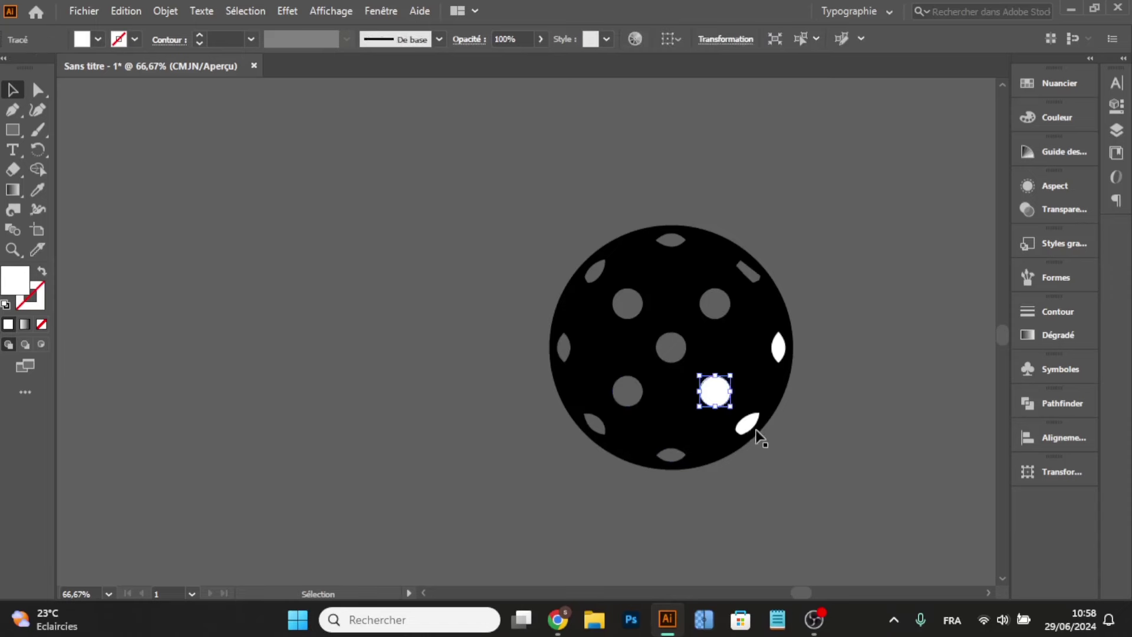
{"action": "key", "text": "Delete"}
{"action": "left_click", "coordinate": [747, 422]}
{"action": "key", "text": "Delete"}
{"action": "left_click", "coordinate": [781, 350]}
{"action": "key", "text": "Delete"}
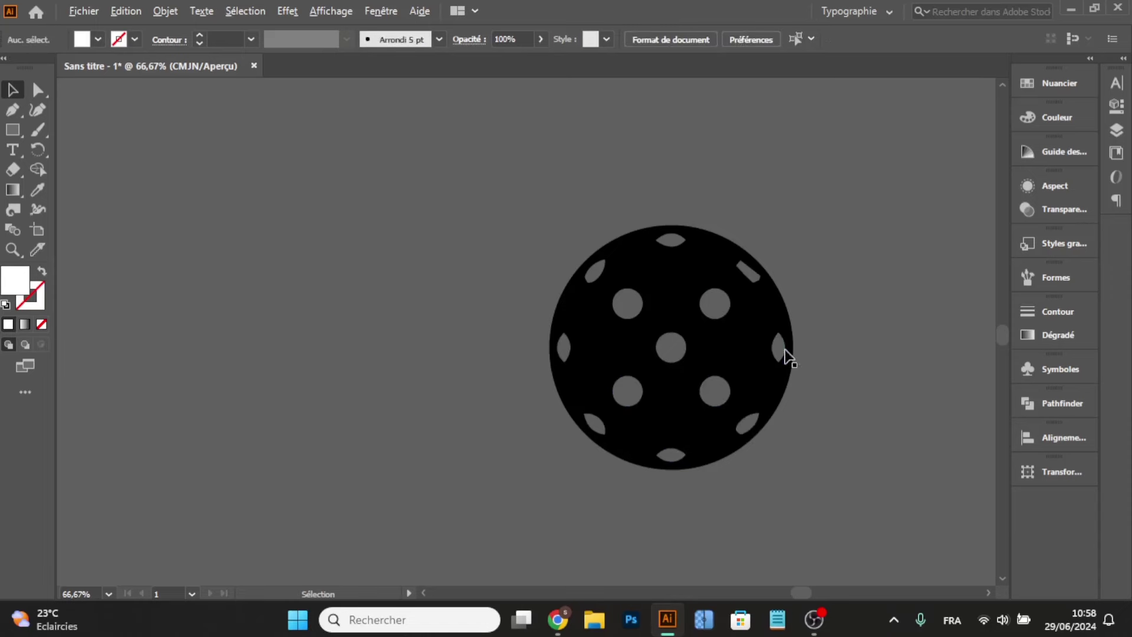
- Enlarge the ball to about twice its size and place it centred above the crossed paddles
{"action": "scroll", "coordinate": [789, 357], "scroll_direction": "down", "scroll_amount": 7}
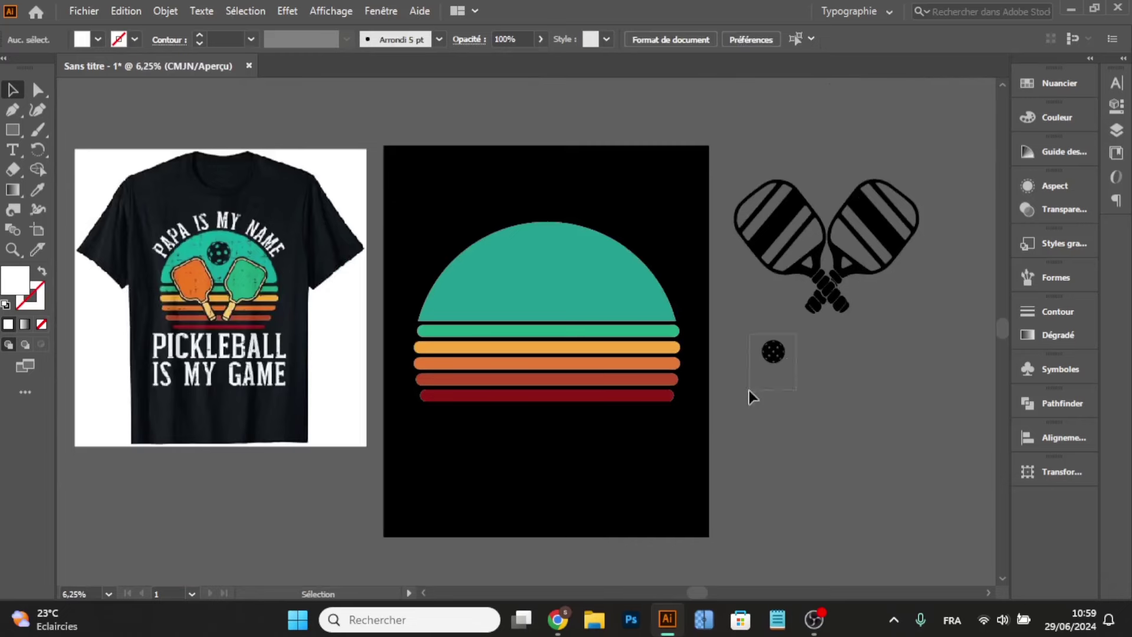
{"action": "left_click", "coordinate": [772, 354]}
{"action": "right_click", "coordinate": [774, 353]}
{"action": "mouse_move", "coordinate": [829, 264]}
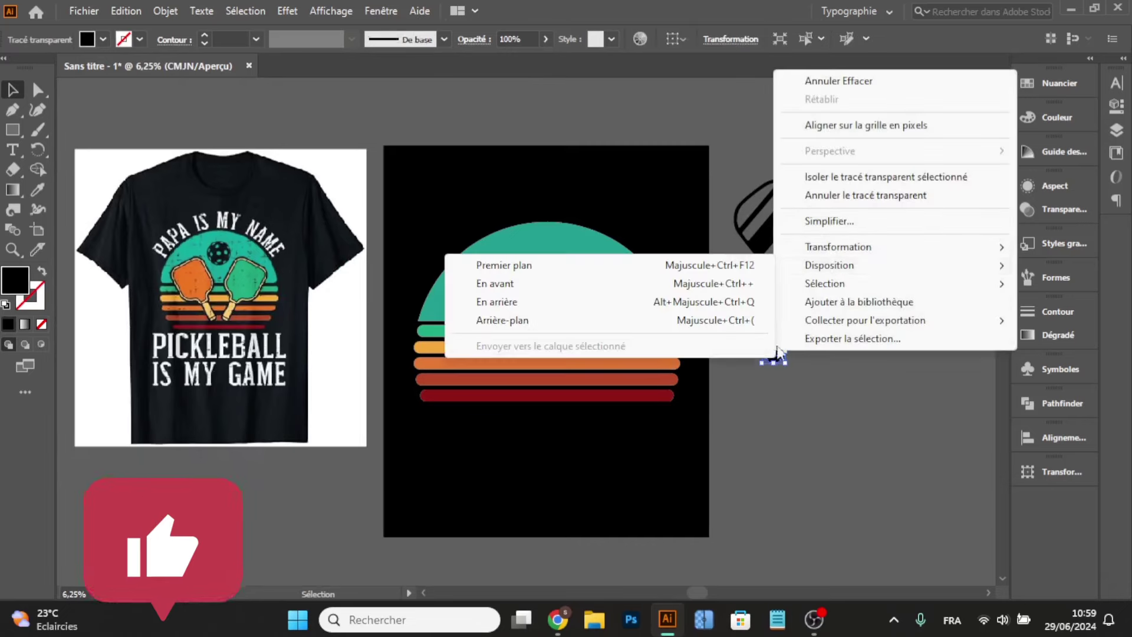
{"action": "left_click", "coordinate": [762, 437]}
{"action": "left_click", "coordinate": [776, 351]}
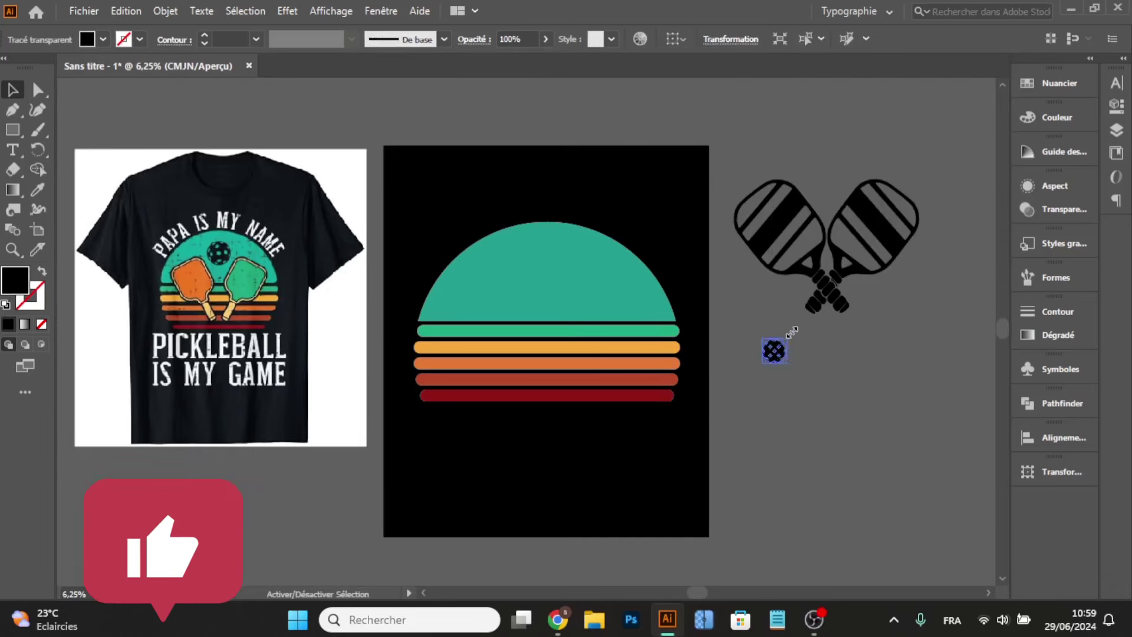
{"action": "left_click_drag", "start_coordinate": [791, 333], "coordinate": [808, 131]}
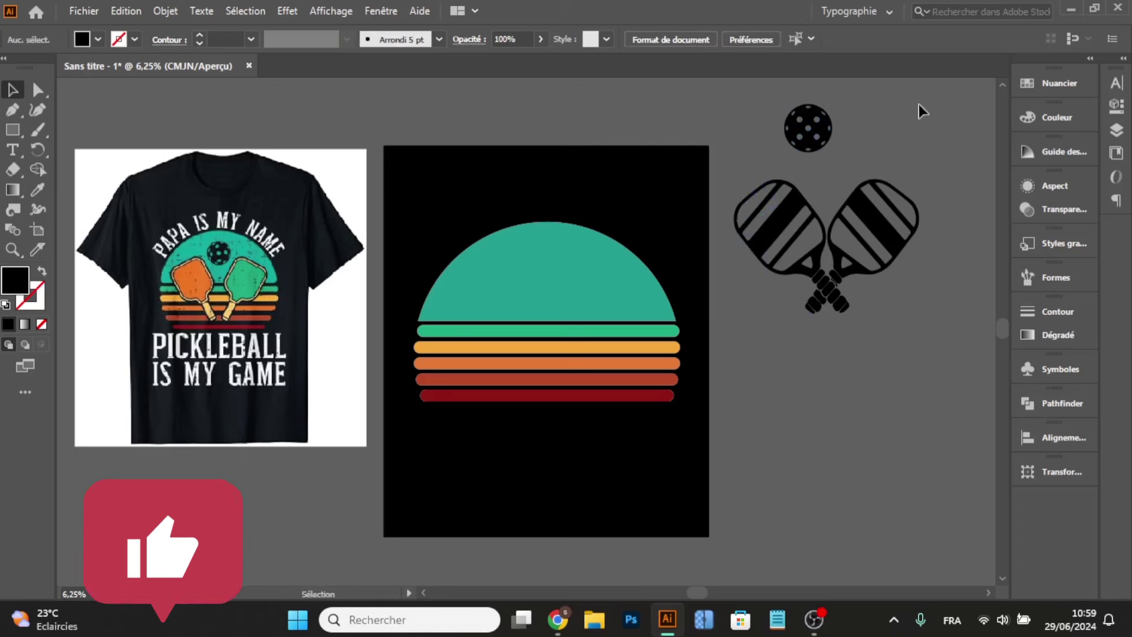
{"action": "left_click_drag", "start_coordinate": [803, 122], "coordinate": [815, 141]}
- Group the ball with the crossed paddles
{"action": "left_click", "coordinate": [751, 118]}
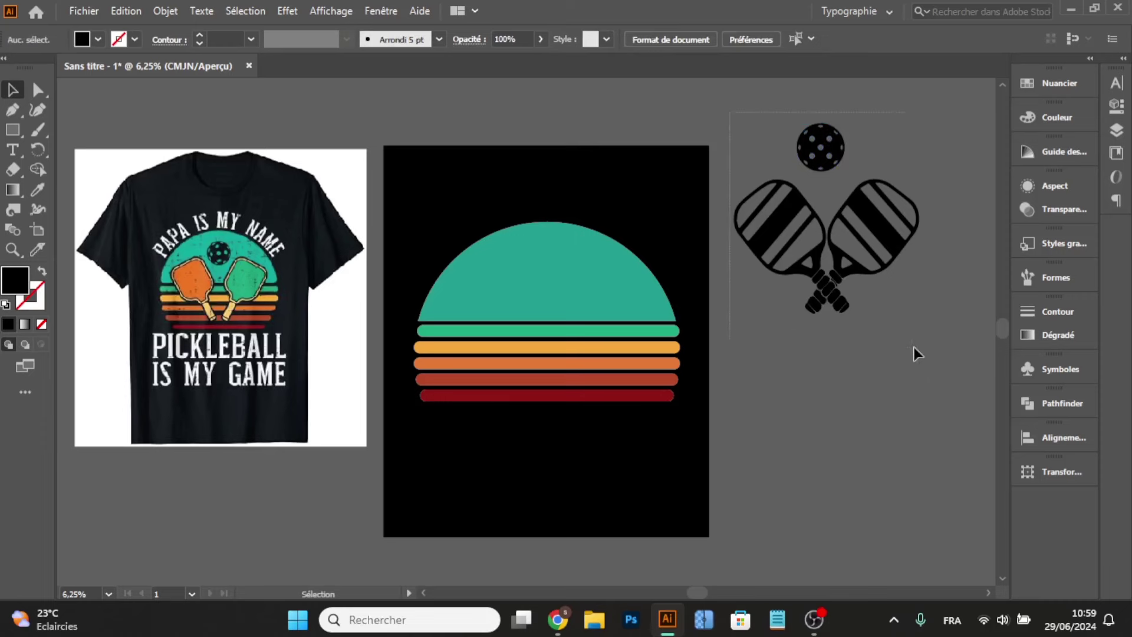
{"action": "left_click_drag", "start_coordinate": [938, 373], "coordinate": [938, 372]}
{"action": "right_click", "coordinate": [857, 231]}
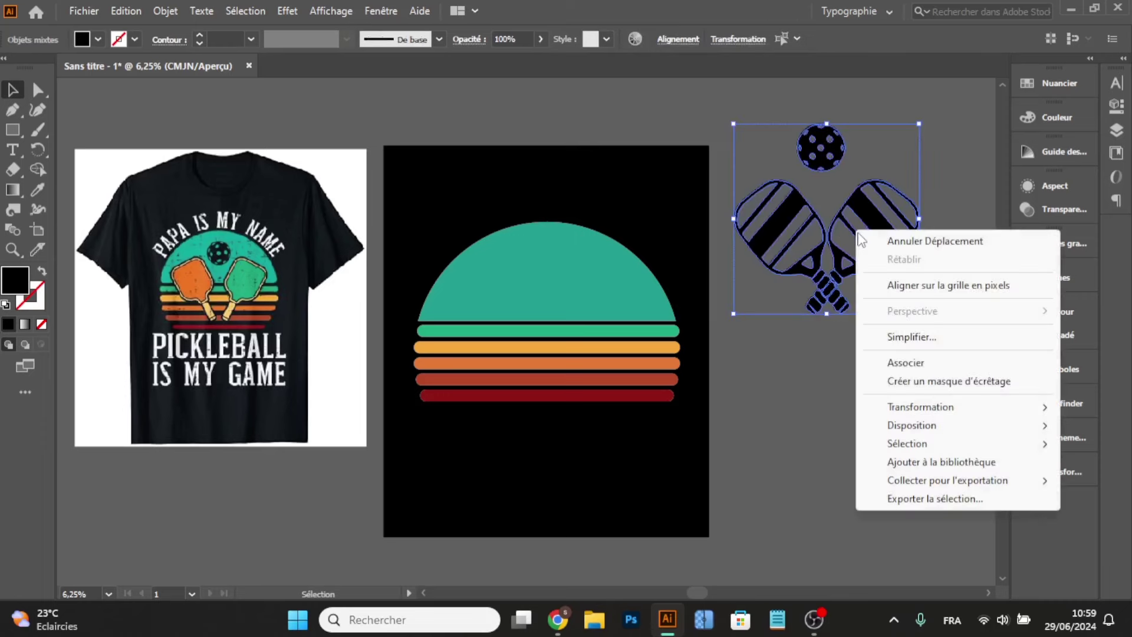
{"action": "left_click", "coordinate": [906, 362]}
- Move the ball-and-paddles group lower beside the artboard and scale it down slightly
{"action": "left_click_drag", "start_coordinate": [834, 260], "coordinate": [832, 334]}
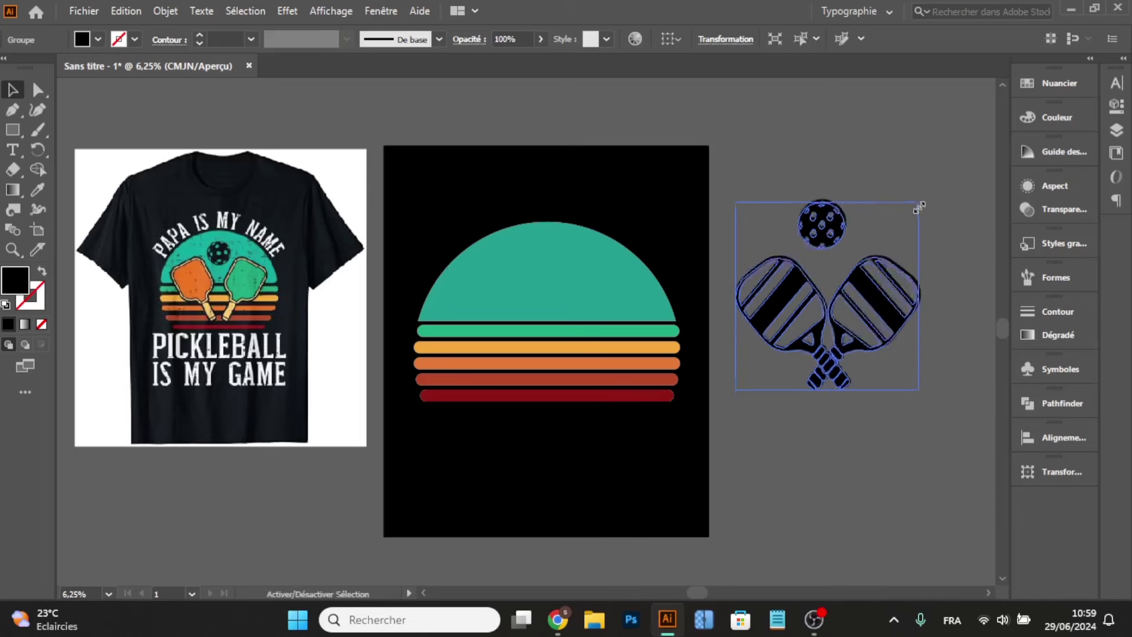
{"action": "left_click_drag", "start_coordinate": [919, 200], "coordinate": [887, 247]}
{"action": "left_click", "coordinate": [789, 448]}
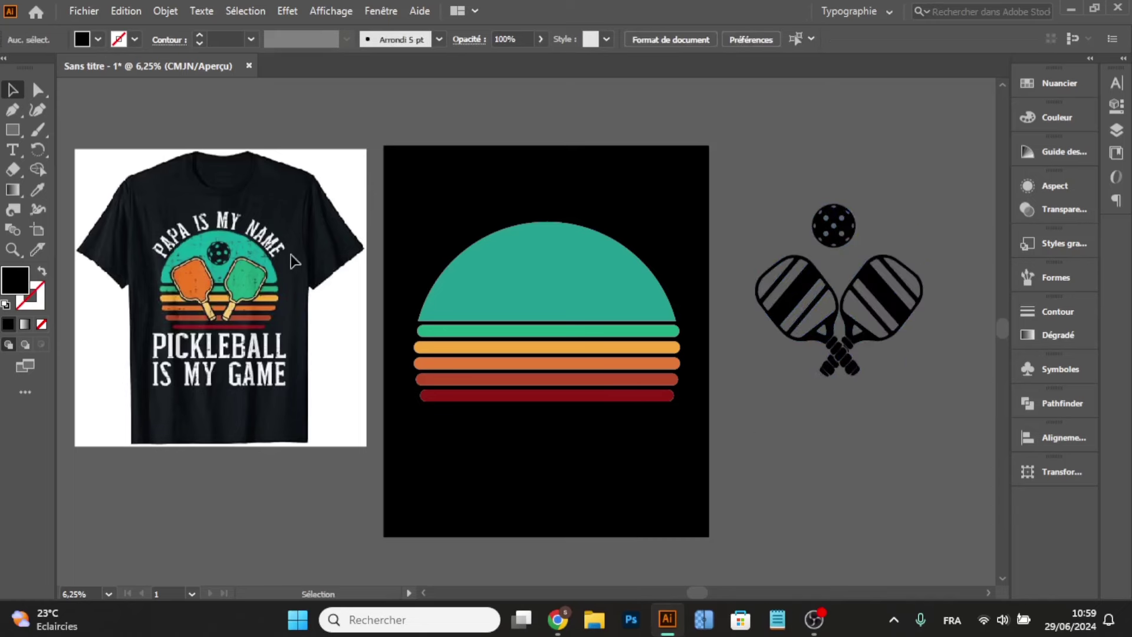
- Switch to Freepik in the browser and search its vectors for "texture"
{"action": "scroll", "coordinate": [138, 282], "scroll_direction": "up", "scroll_amount": 1}
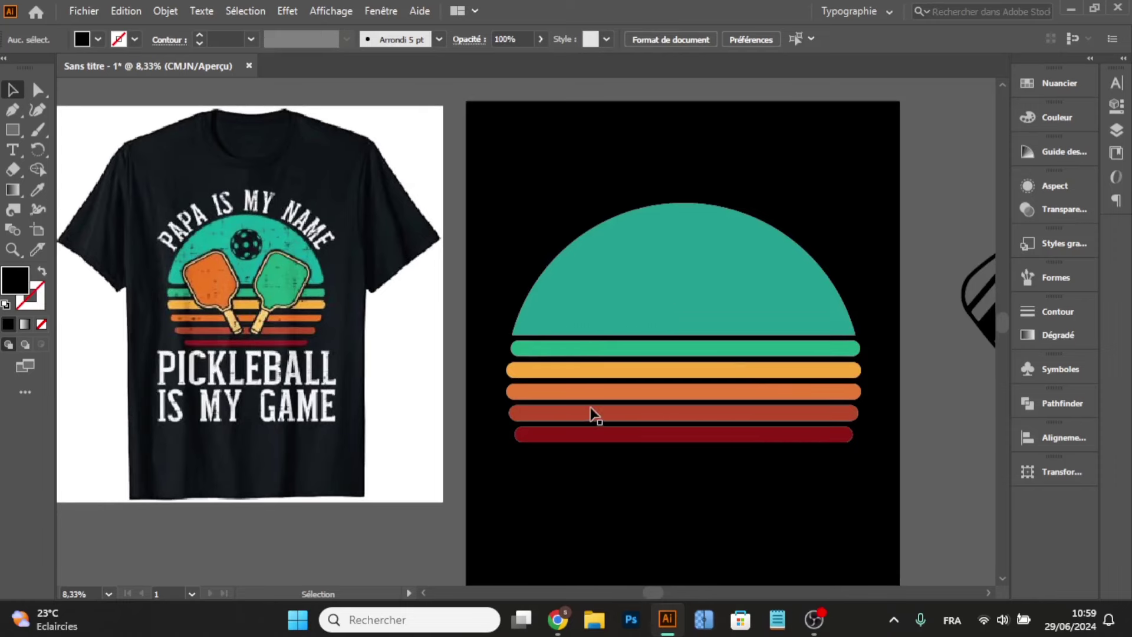
{"action": "scroll", "coordinate": [596, 416], "scroll_direction": "down", "scroll_amount": 1}
{"action": "left_click", "coordinate": [558, 619]}
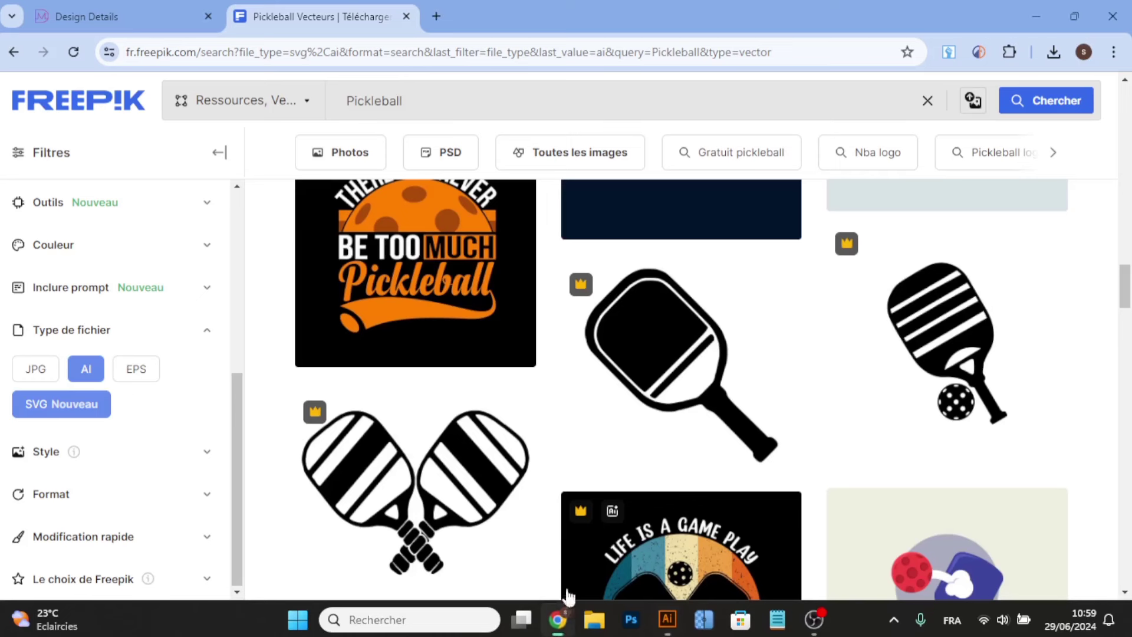
{"action": "double_click", "coordinate": [405, 100]}
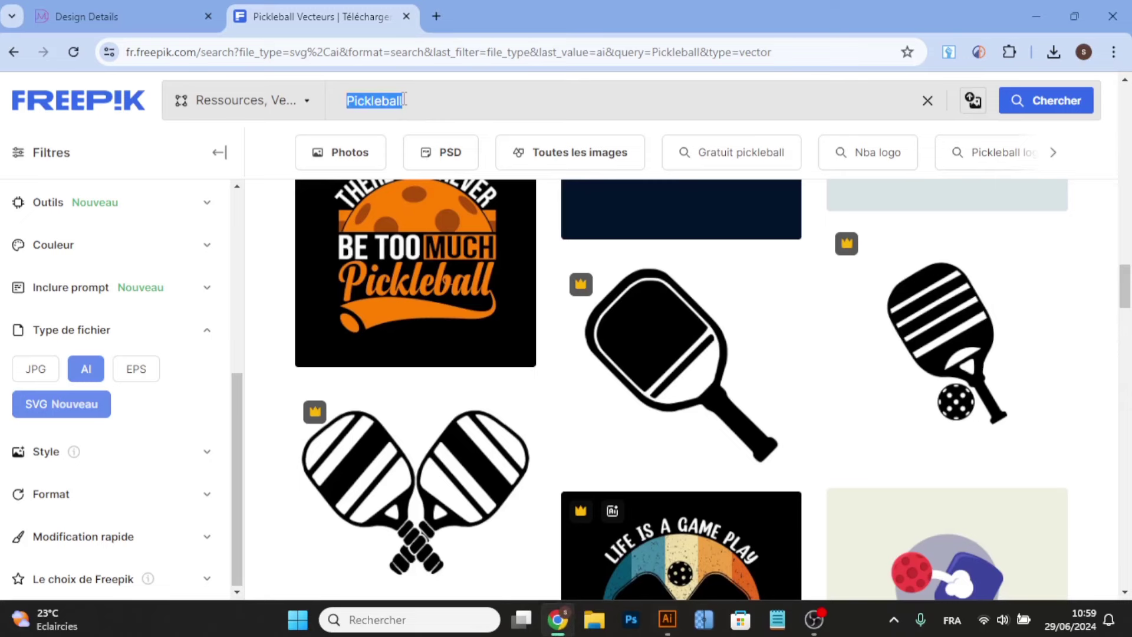
{"action": "type", "text": "textu"}
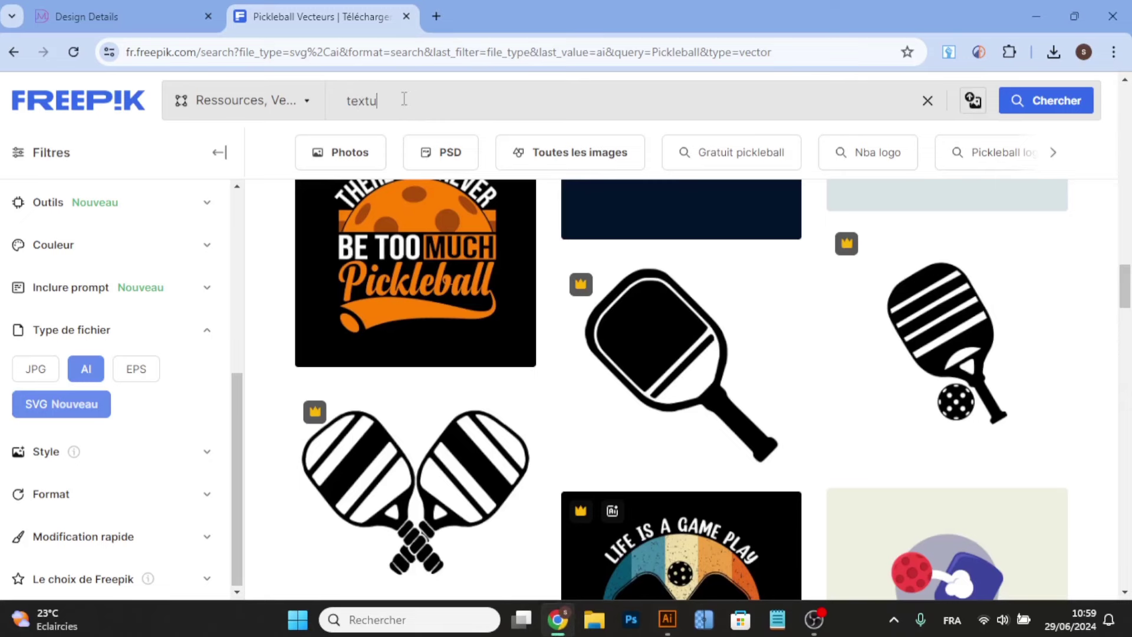
{"action": "type", "text": "re"}
{"action": "key", "text": "Return"}
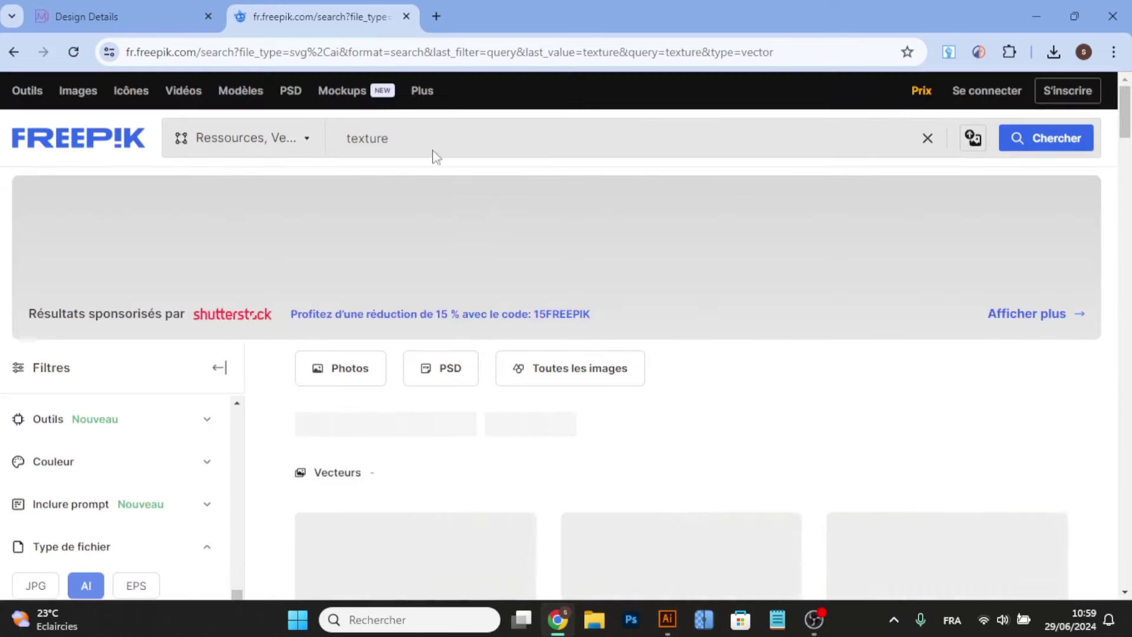
- Look through the Freepik texture results for a distressed grunge texture suited to the T-shirt design and open one
{"action": "scroll", "coordinate": [494, 216], "scroll_direction": "down", "scroll_amount": 3}
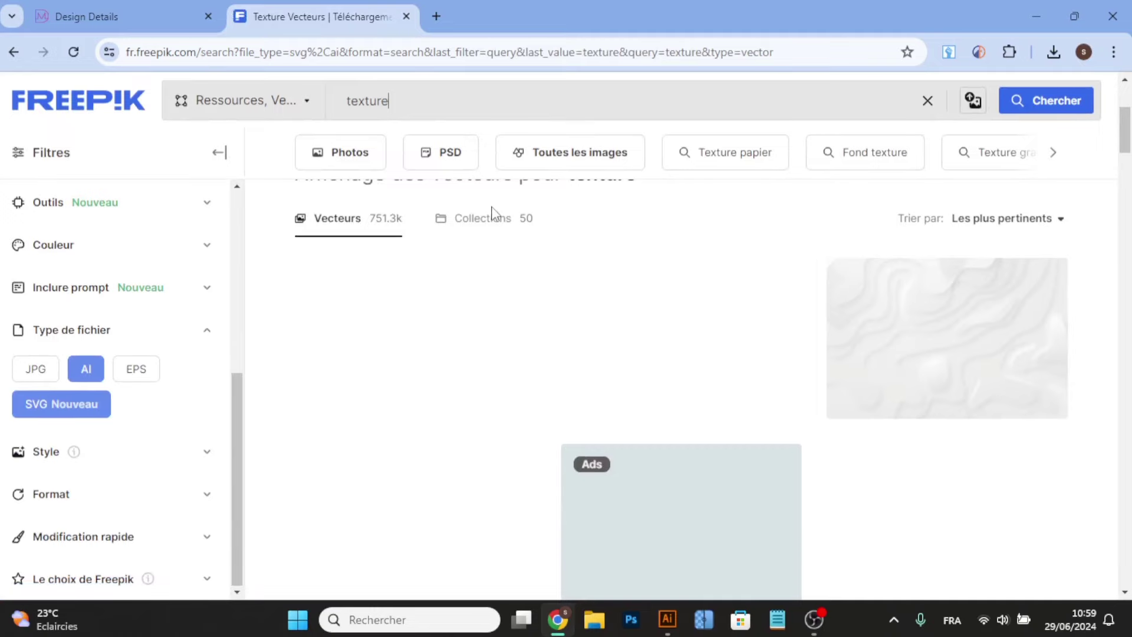
{"action": "scroll", "coordinate": [503, 219], "scroll_direction": "down", "scroll_amount": 10}
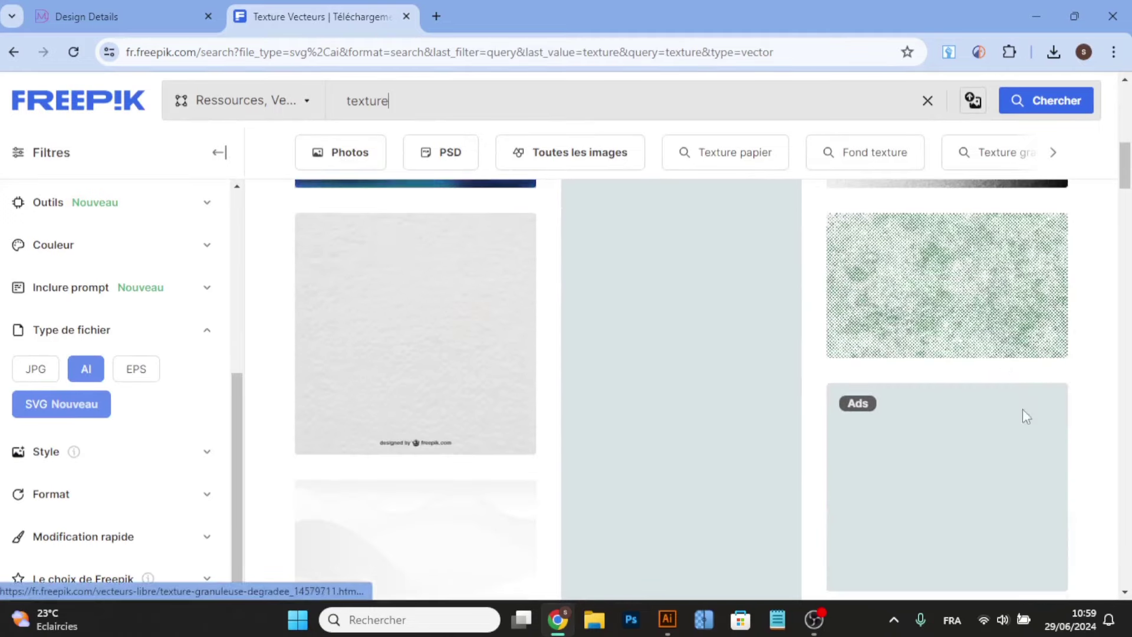
{"action": "scroll", "coordinate": [470, 301], "scroll_direction": "down", "scroll_amount": 7}
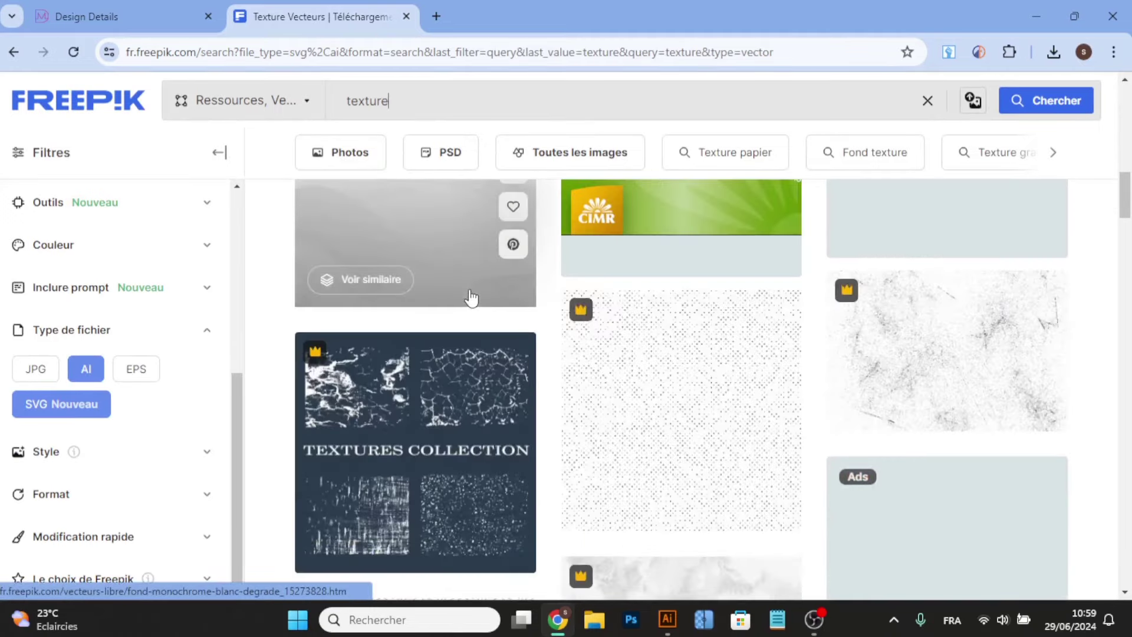
{"action": "scroll", "coordinate": [991, 295], "scroll_direction": "down", "scroll_amount": 5}
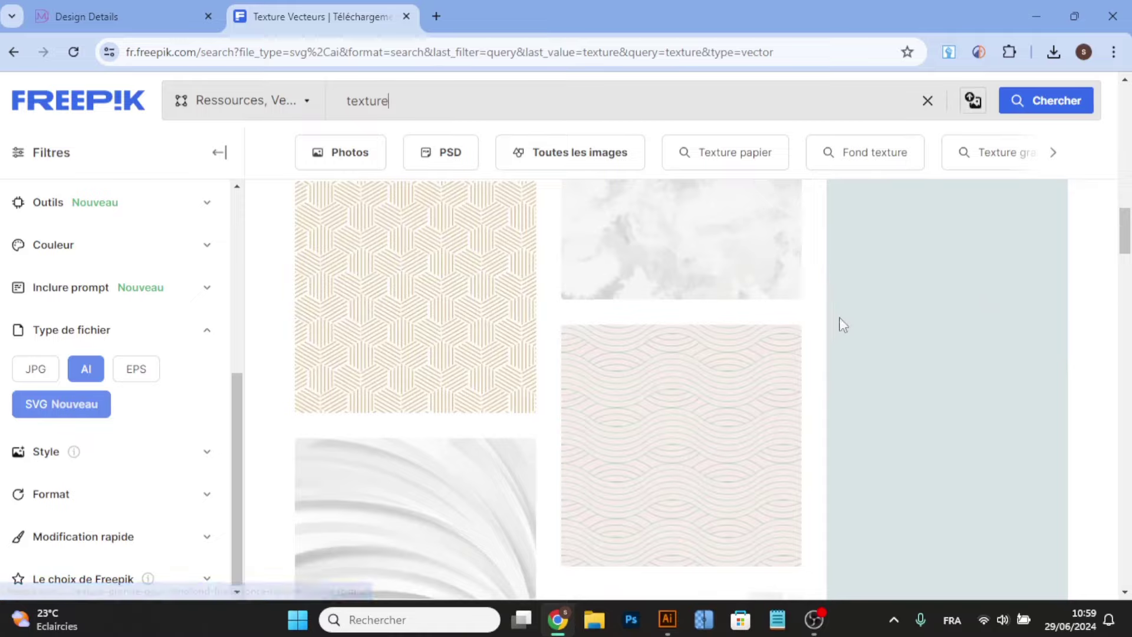
{"action": "scroll", "coordinate": [766, 342], "scroll_direction": "up", "scroll_amount": 3}
{"action": "scroll", "coordinate": [690, 358], "scroll_direction": "down", "scroll_amount": 5}
{"action": "scroll", "coordinate": [531, 348], "scroll_direction": "up", "scroll_amount": 2}
{"action": "scroll", "coordinate": [472, 340], "scroll_direction": "down", "scroll_amount": 4}
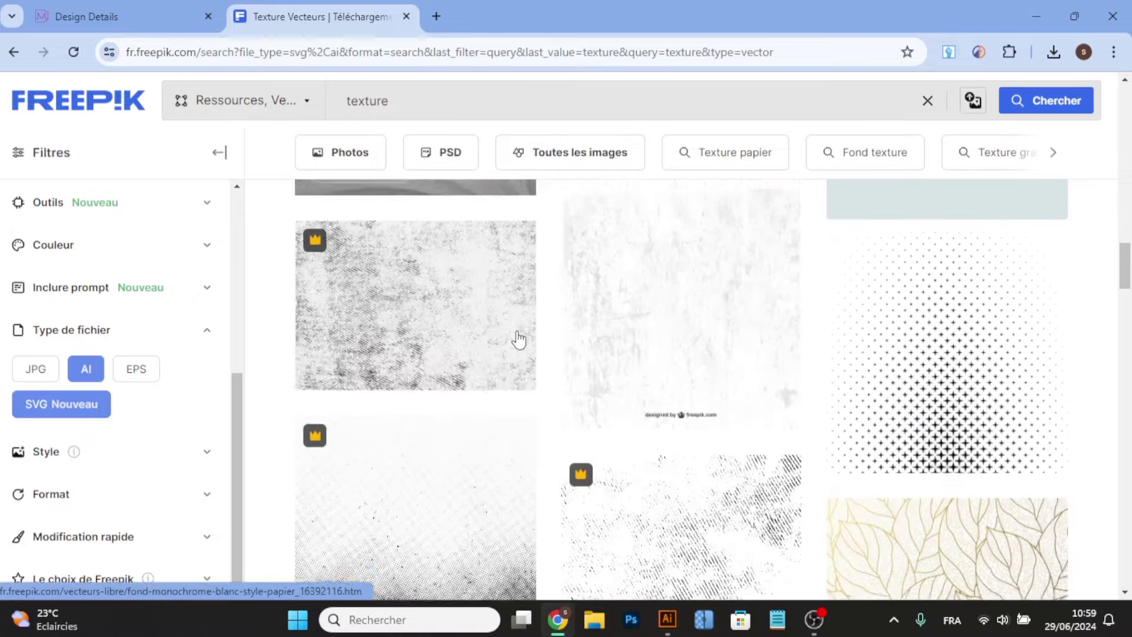
{"action": "scroll", "coordinate": [658, 333], "scroll_direction": "down", "scroll_amount": 12}
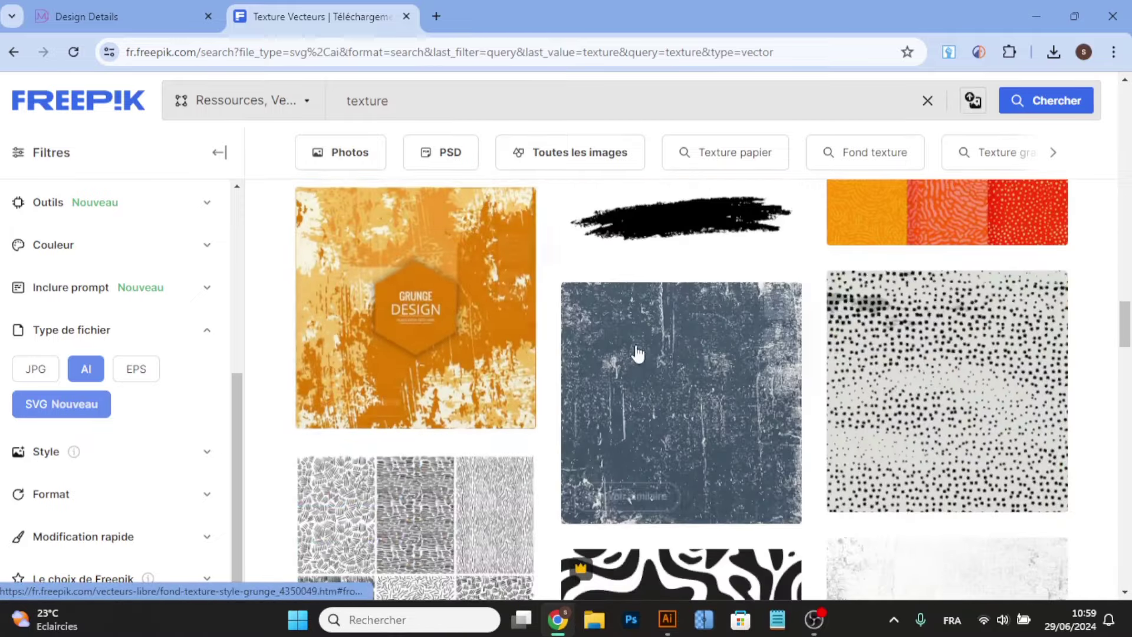
{"action": "scroll", "coordinate": [639, 357], "scroll_direction": "down", "scroll_amount": 4}
{"action": "scroll", "coordinate": [640, 357], "scroll_direction": "up", "scroll_amount": 7}
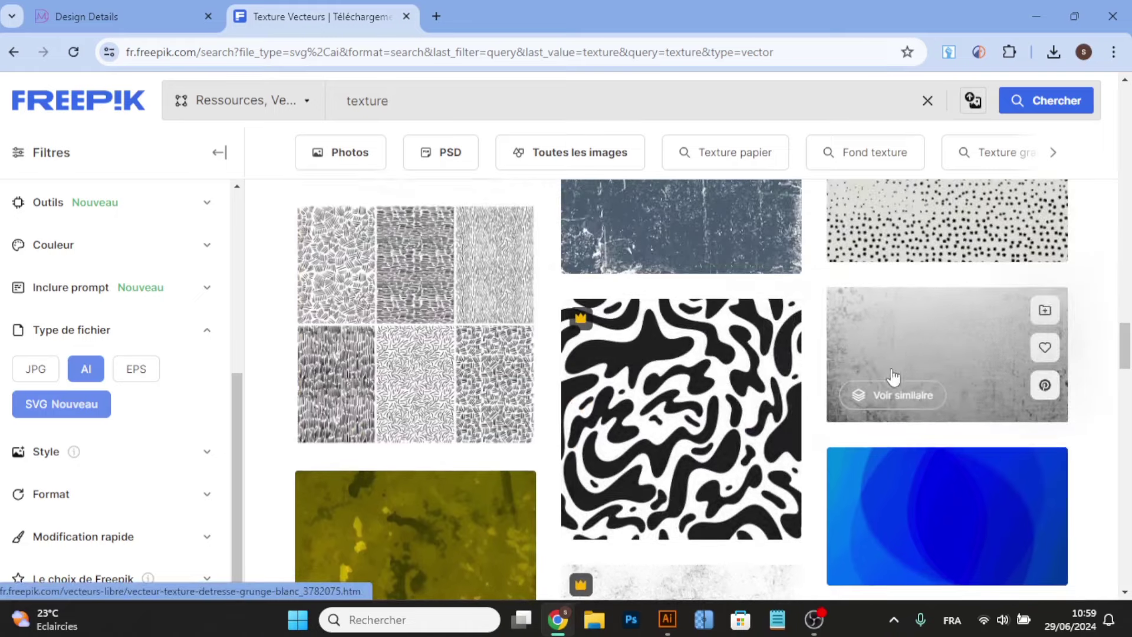
{"action": "left_click", "coordinate": [906, 345]}
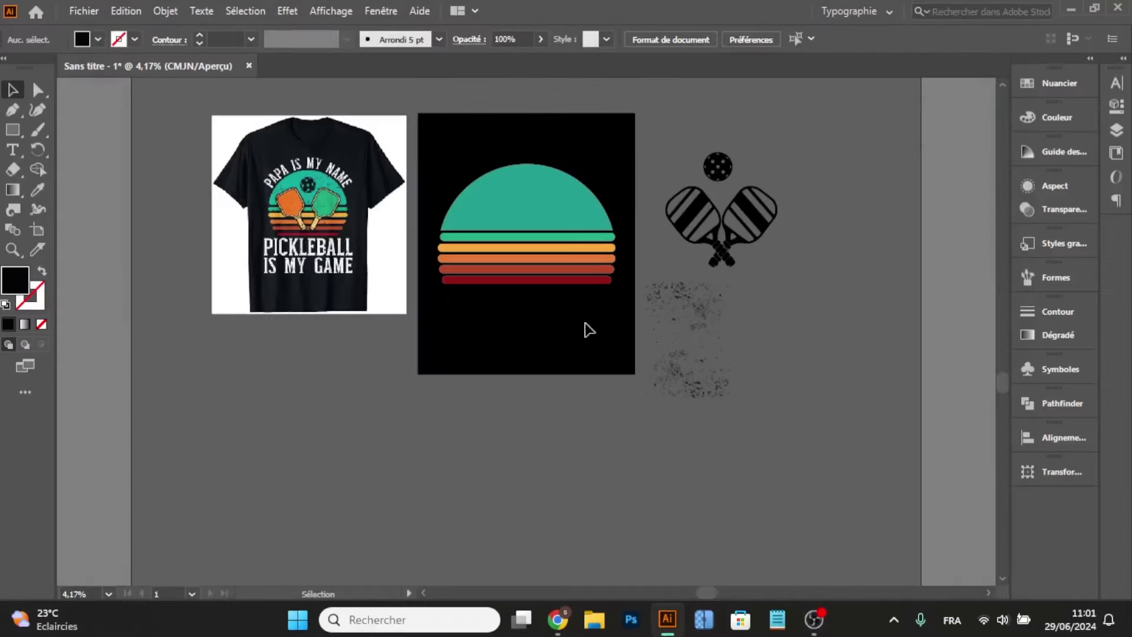
- Move the grunge texture group slightly lower beneath the crossed paddles, outside the artboard
{"action": "scroll", "coordinate": [634, 321], "scroll_direction": "up", "scroll_amount": 1}
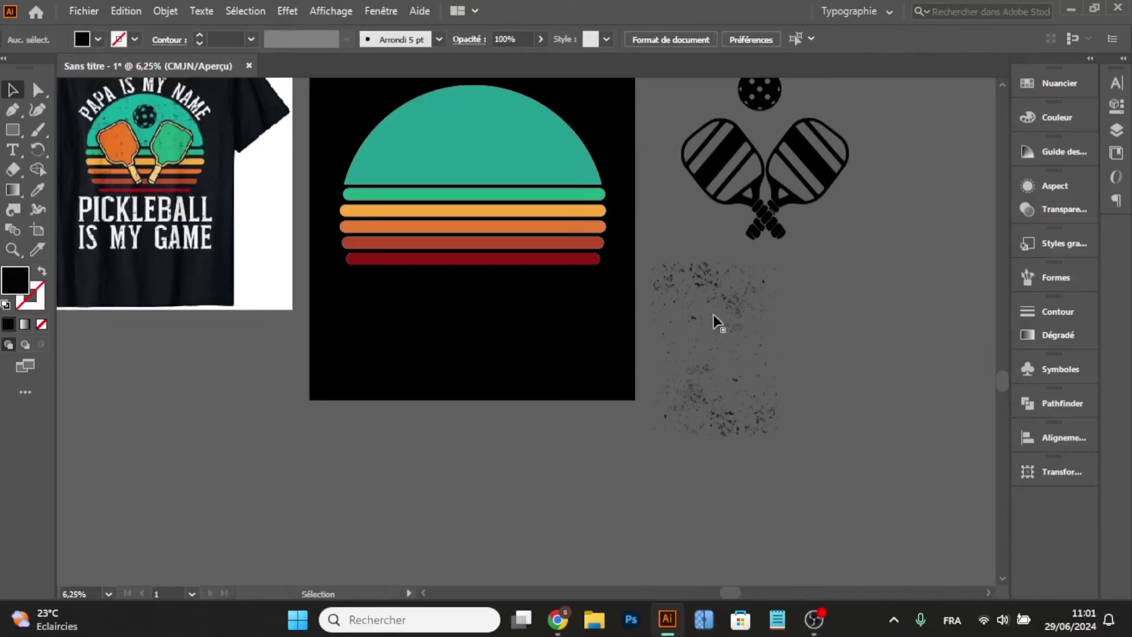
{"action": "left_click", "coordinate": [714, 380]}
{"action": "left_click_drag", "start_coordinate": [715, 382], "coordinate": [723, 363]}
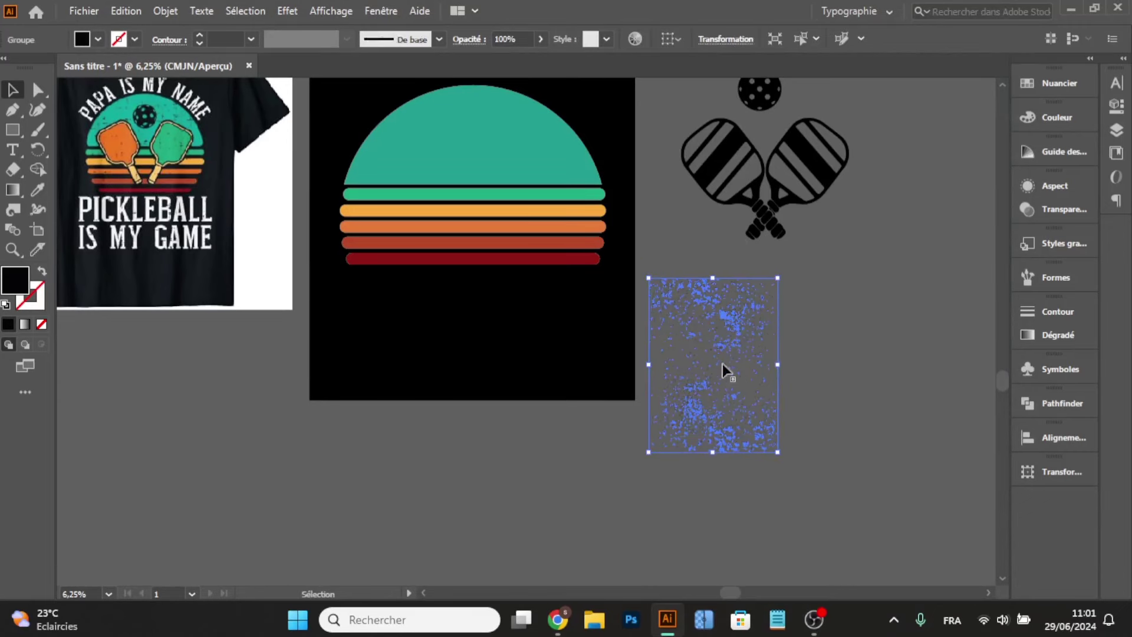
{"action": "left_click", "coordinate": [706, 331]}
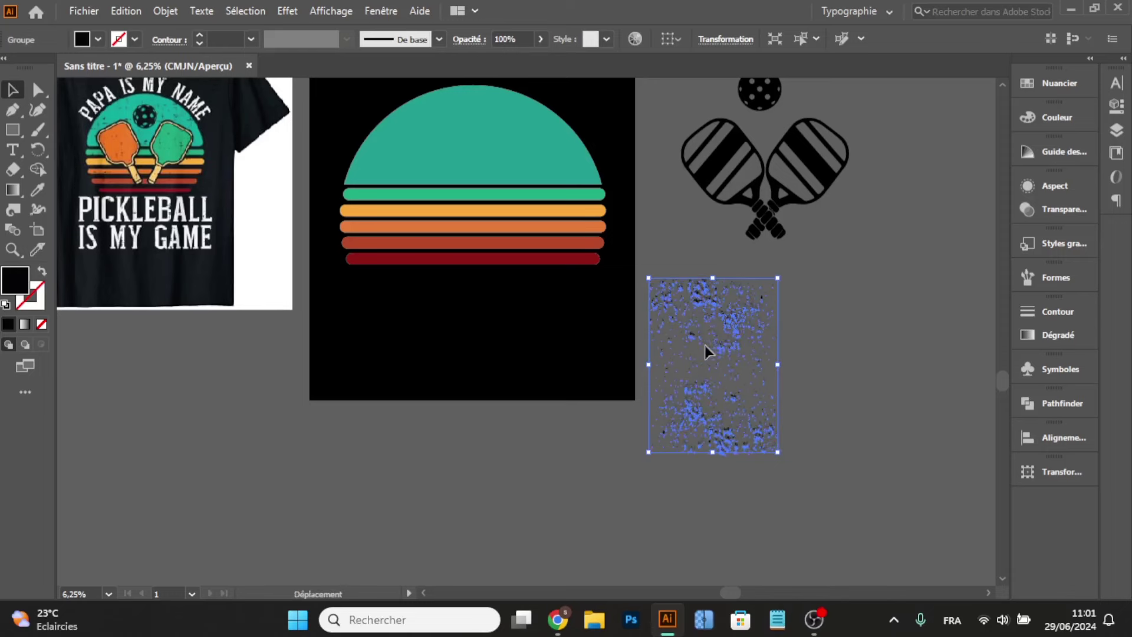
- Create an opacity mask on the retro-sun group, disable its Clip option, and switch to editing the mask
{"action": "left_click", "coordinate": [509, 181]}
{"action": "scroll", "coordinate": [399, 200], "scroll_direction": "up", "scroll_amount": 2}
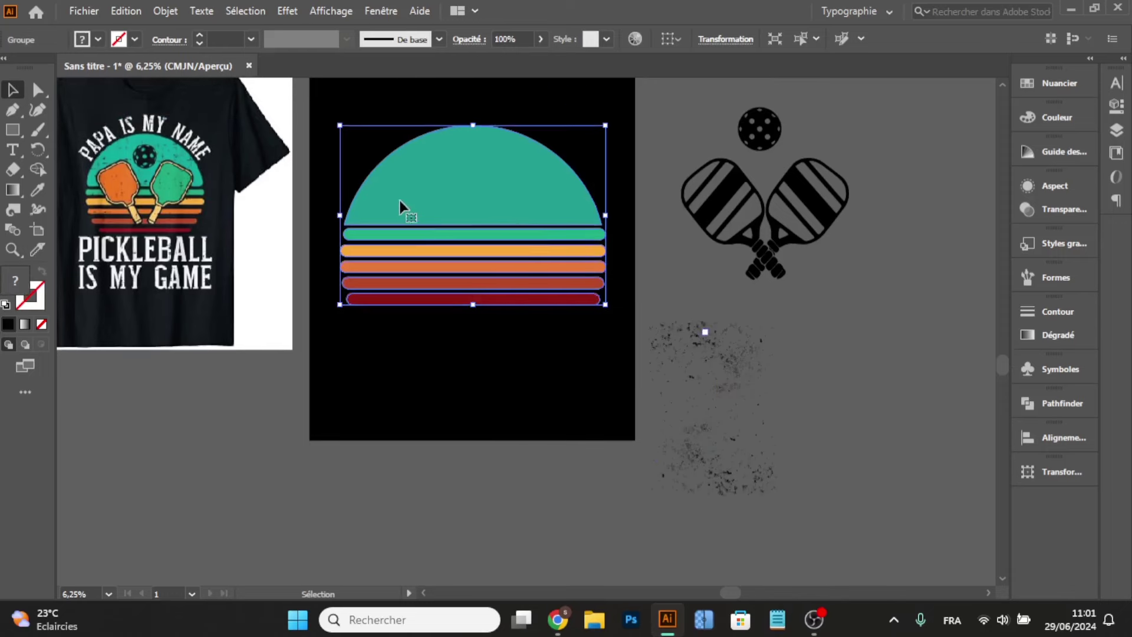
{"action": "scroll", "coordinate": [147, 183], "scroll_direction": "up", "scroll_amount": 2}
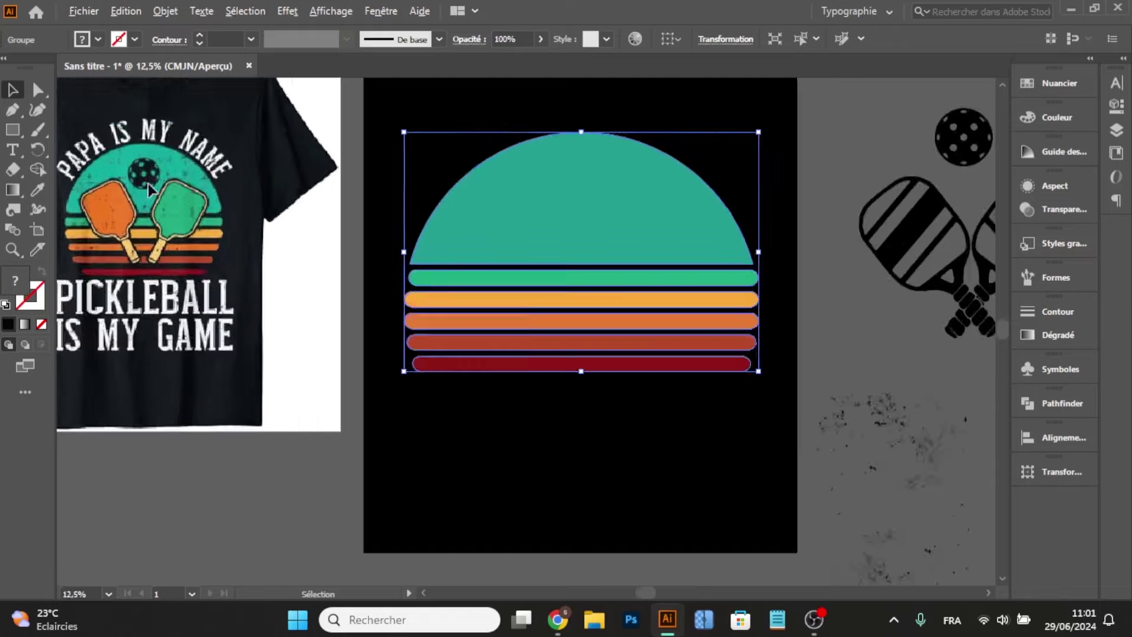
{"action": "scroll", "coordinate": [219, 155], "scroll_direction": "down", "scroll_amount": 1}
{"action": "scroll", "coordinate": [657, 270], "scroll_direction": "down", "scroll_amount": 2}
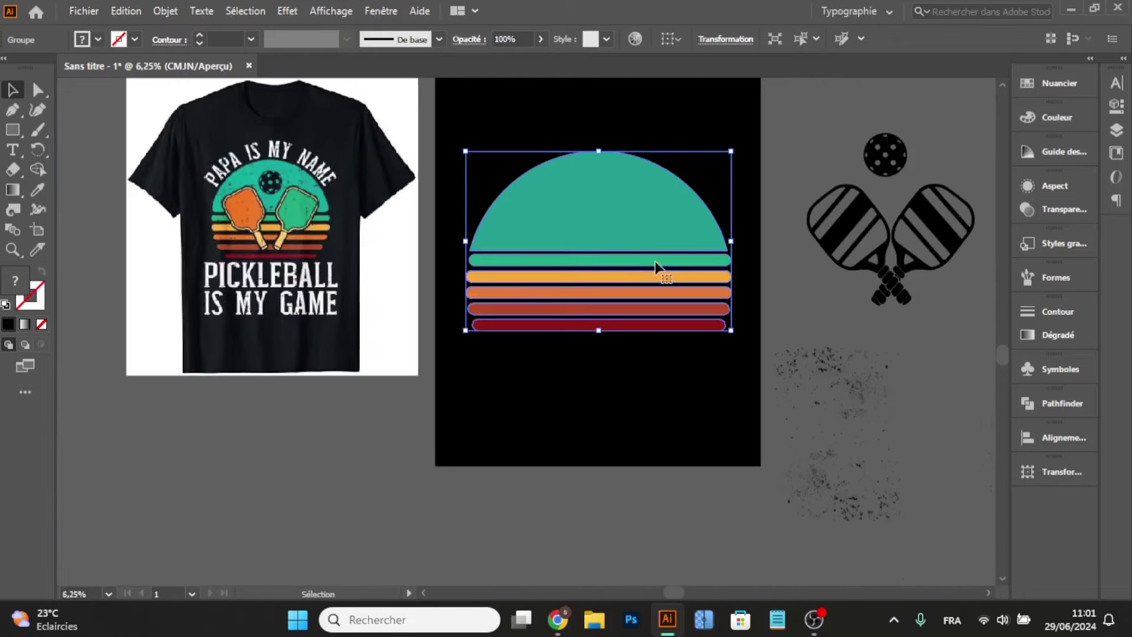
{"action": "scroll", "coordinate": [413, 254], "scroll_direction": "up", "scroll_amount": 1}
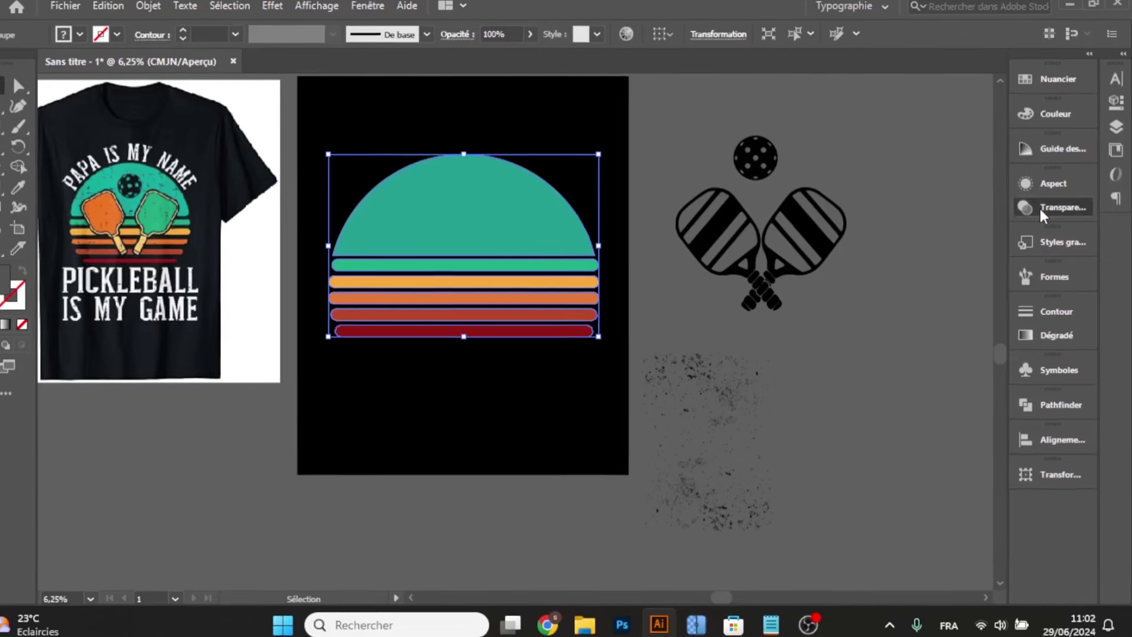
{"action": "left_click", "coordinate": [1042, 210]}
{"action": "left_click", "coordinate": [946, 234]}
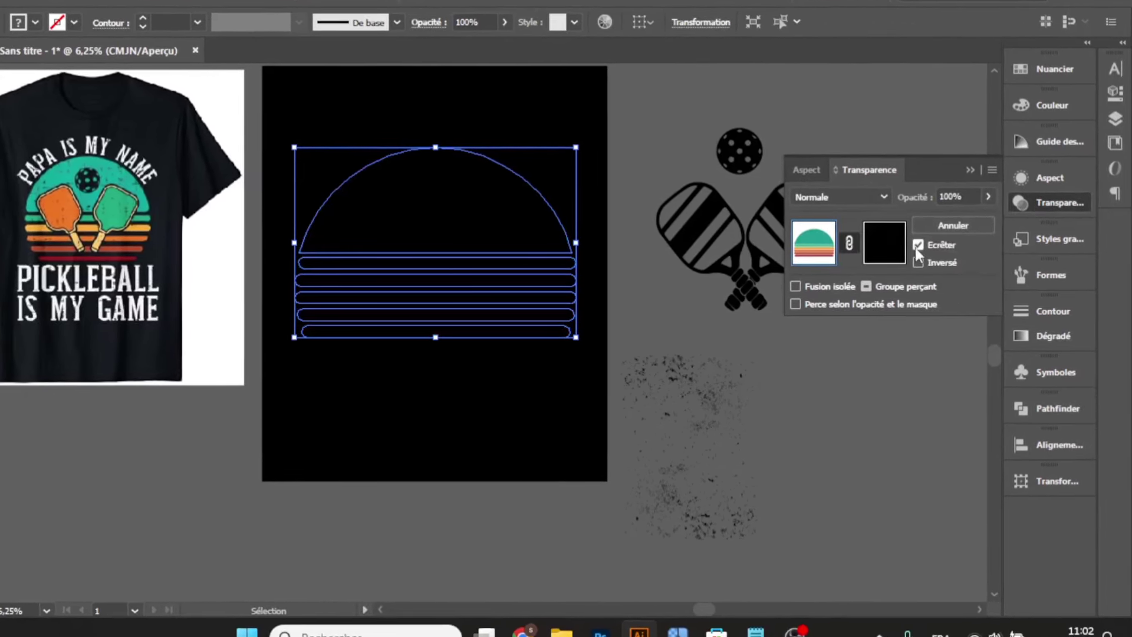
{"action": "left_click", "coordinate": [922, 245]}
{"action": "left_click", "coordinate": [879, 241]}
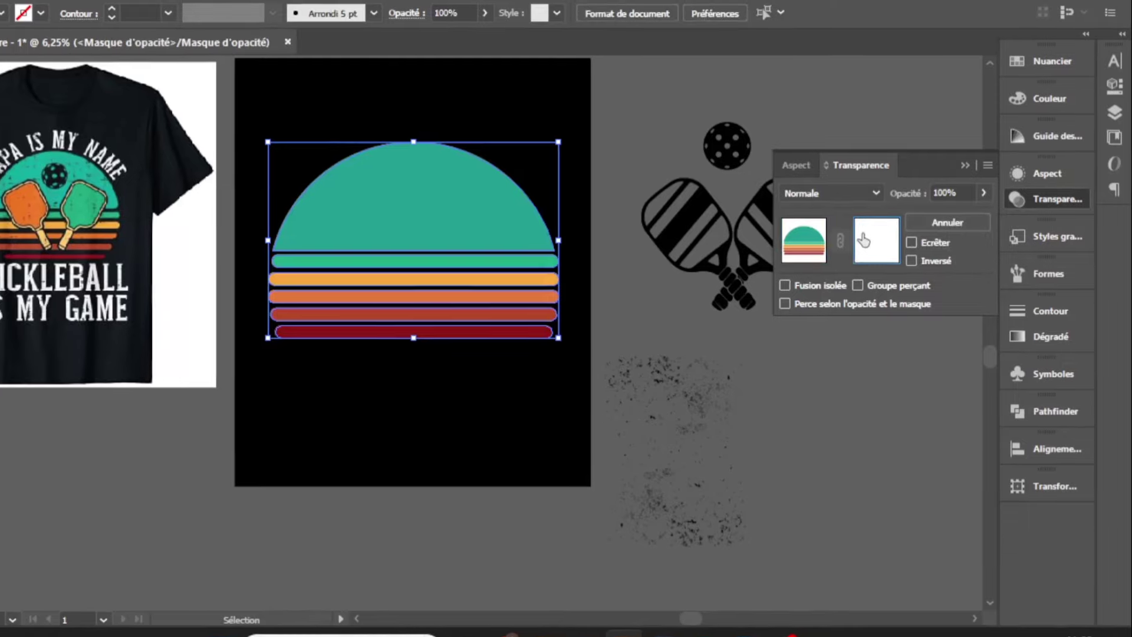
- Paste the grunge texture into the mask, enlarge and rotate it a quarter turn to cover the sun, and exit mask editing
{"action": "key", "text": "a"}
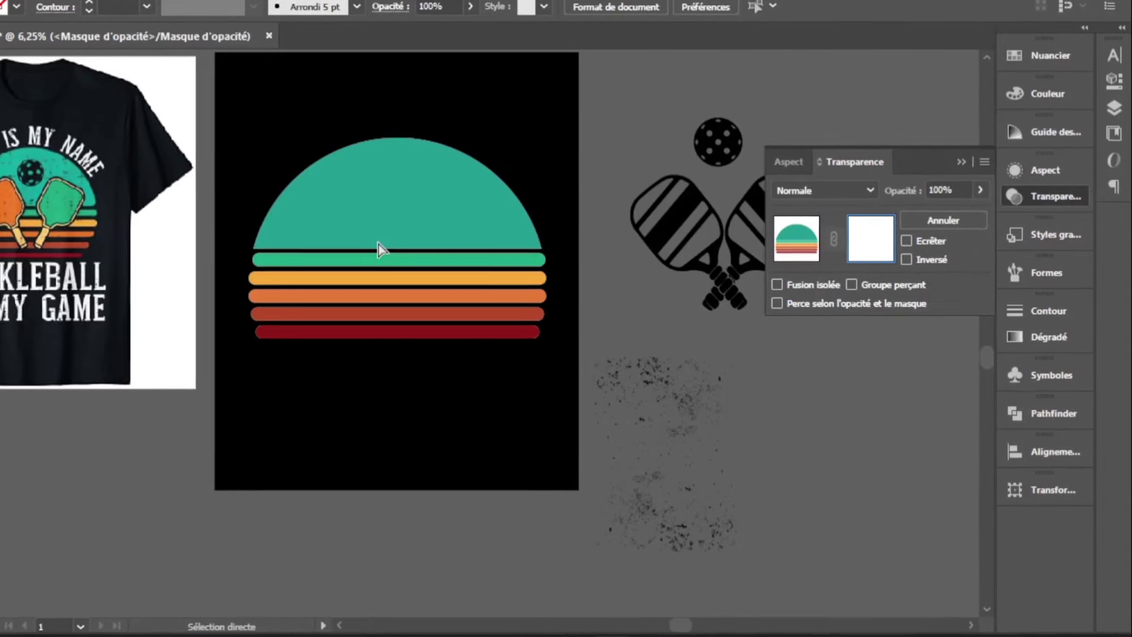
{"action": "key", "text": "v"}
{"action": "key", "text": "ctrl+v"}
{"action": "left_click_drag", "start_coordinate": [439, 293], "coordinate": [323, 202]}
{"action": "left_click_drag", "start_coordinate": [413, 142], "coordinate": [521, 59]}
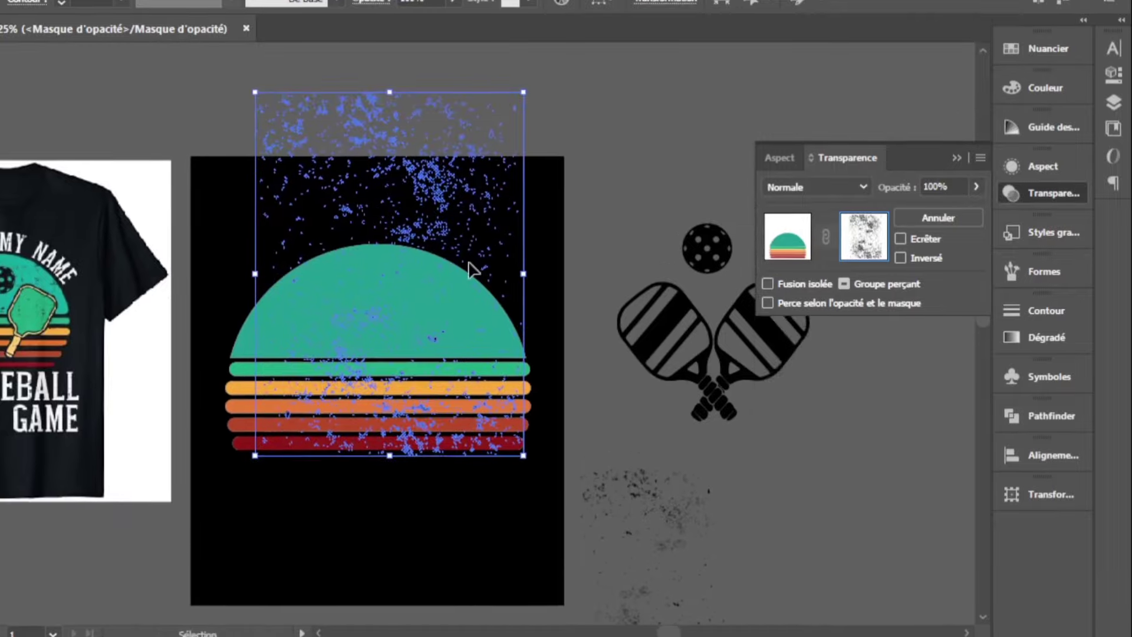
{"action": "left_click_drag", "start_coordinate": [388, 339], "coordinate": [370, 203]}
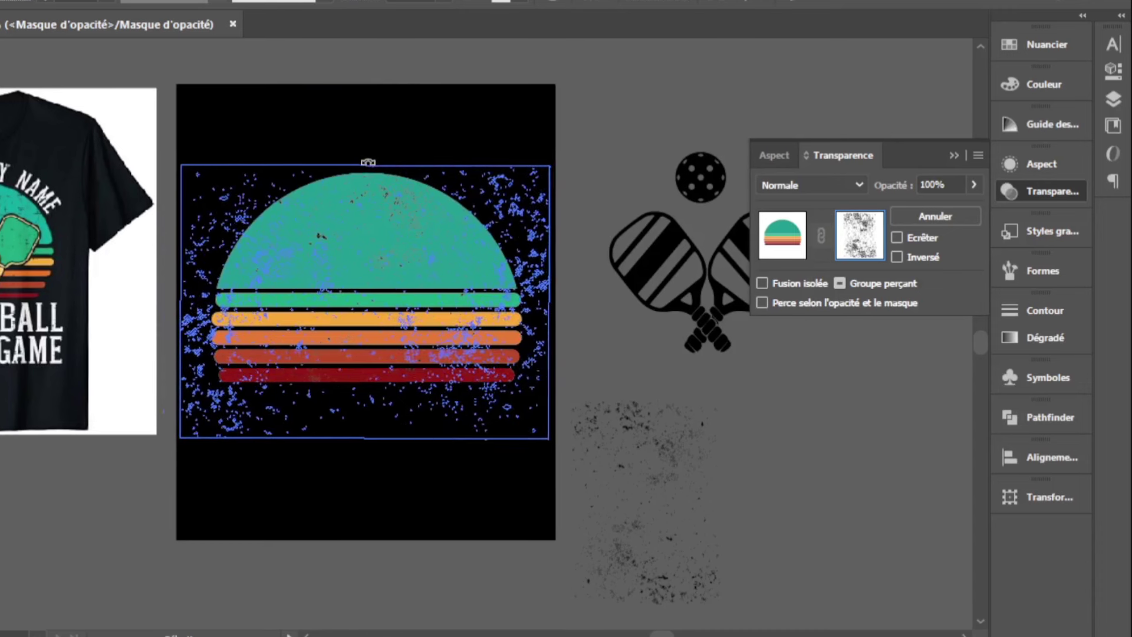
{"action": "left_click_drag", "start_coordinate": [366, 268], "coordinate": [365, 254]}
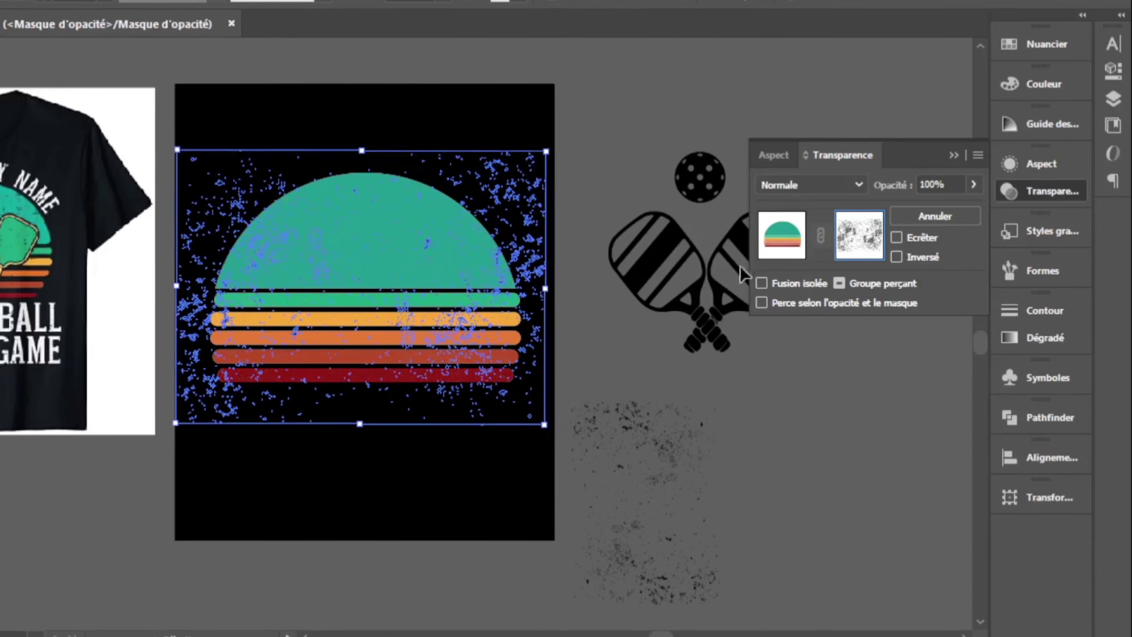
{"action": "left_click", "coordinate": [783, 241]}
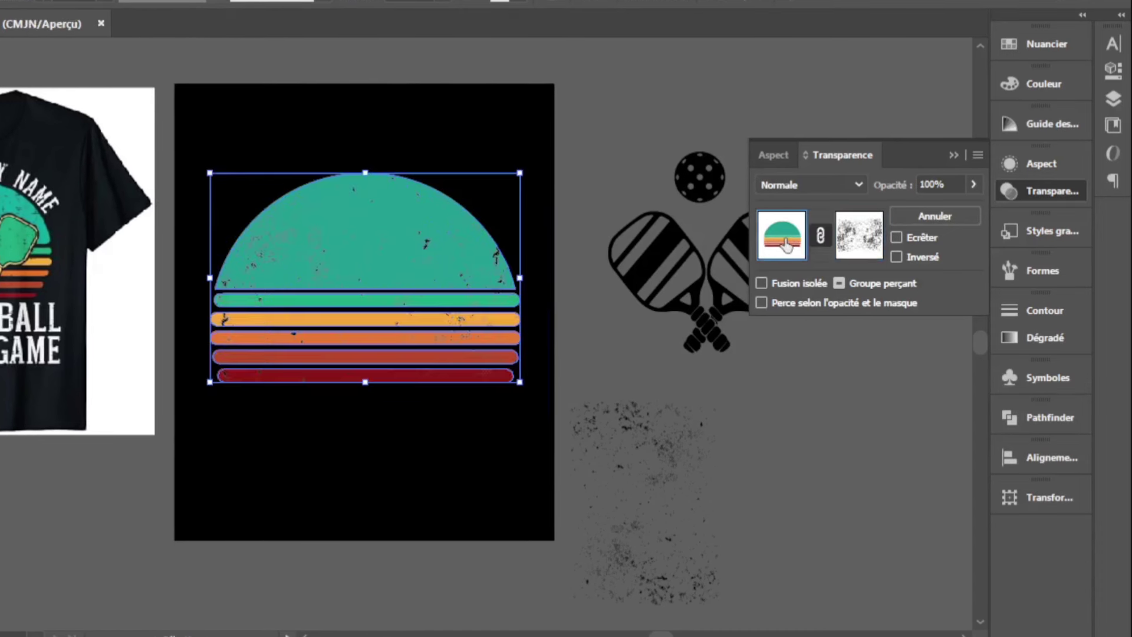
{"action": "left_click", "coordinate": [955, 156]}
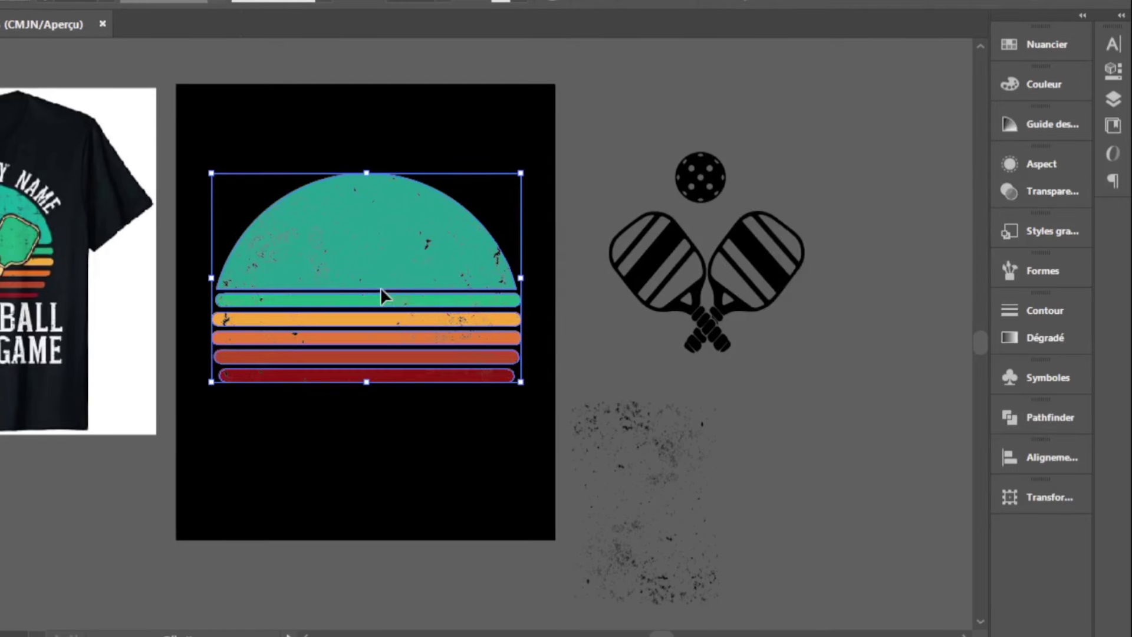
- Shift the textured sun partly off the artboard to inspect its transparent specks, and put it back
{"action": "left_click_drag", "start_coordinate": [382, 295], "coordinate": [487, 175]}
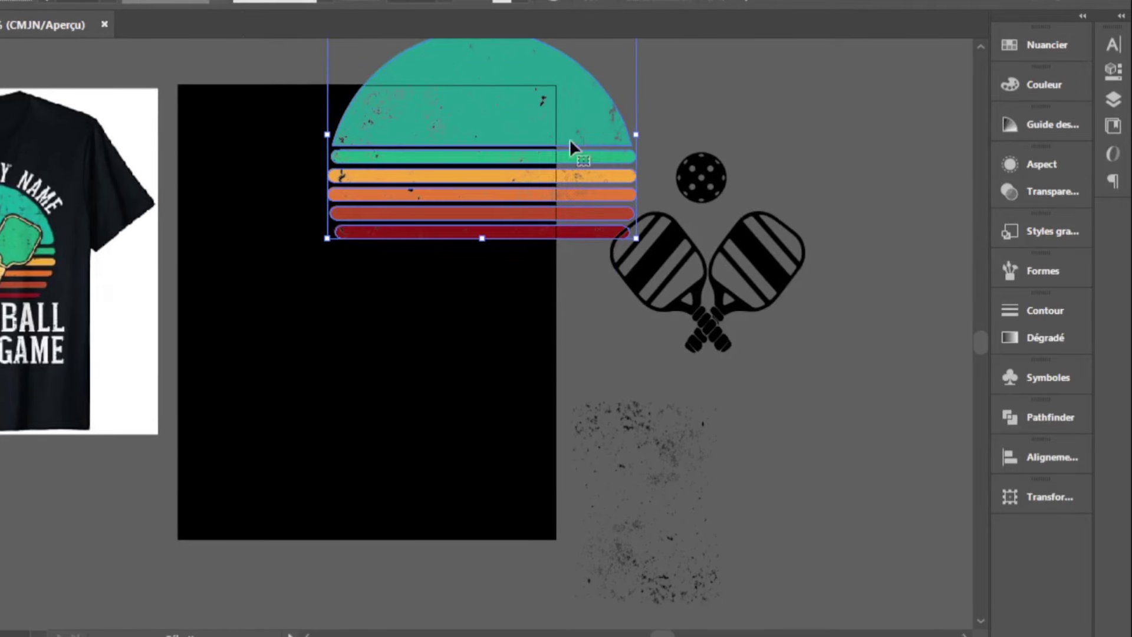
{"action": "scroll", "coordinate": [569, 142], "scroll_direction": "up", "scroll_amount": 2}
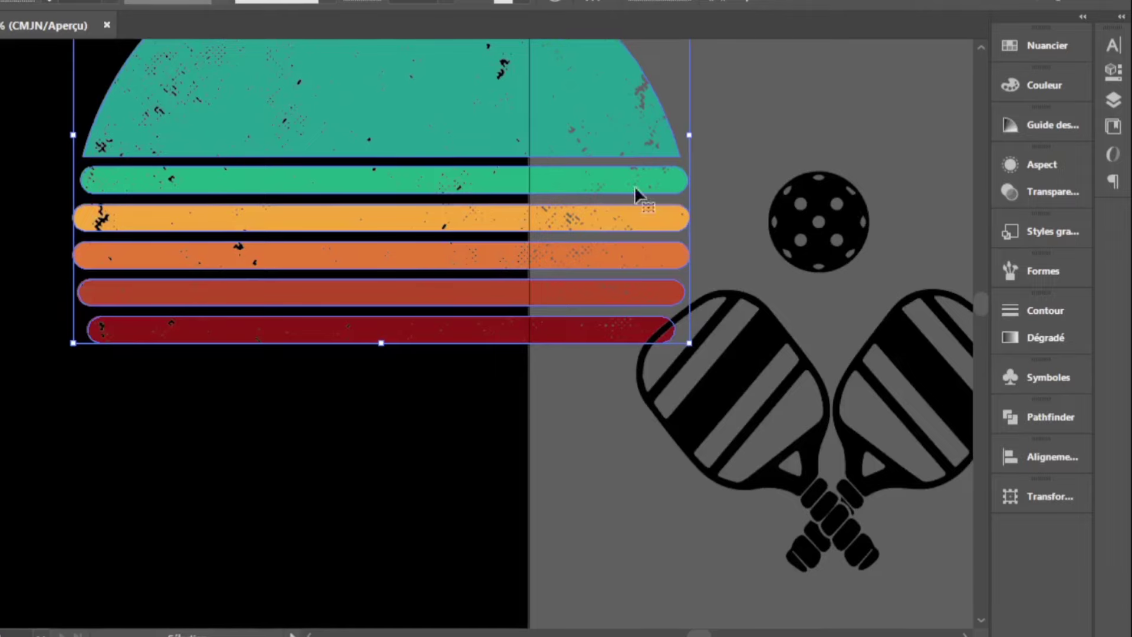
{"action": "scroll", "coordinate": [634, 185], "scroll_direction": "down", "scroll_amount": 2}
{"action": "left_click_drag", "start_coordinate": [461, 200], "coordinate": [344, 348]}
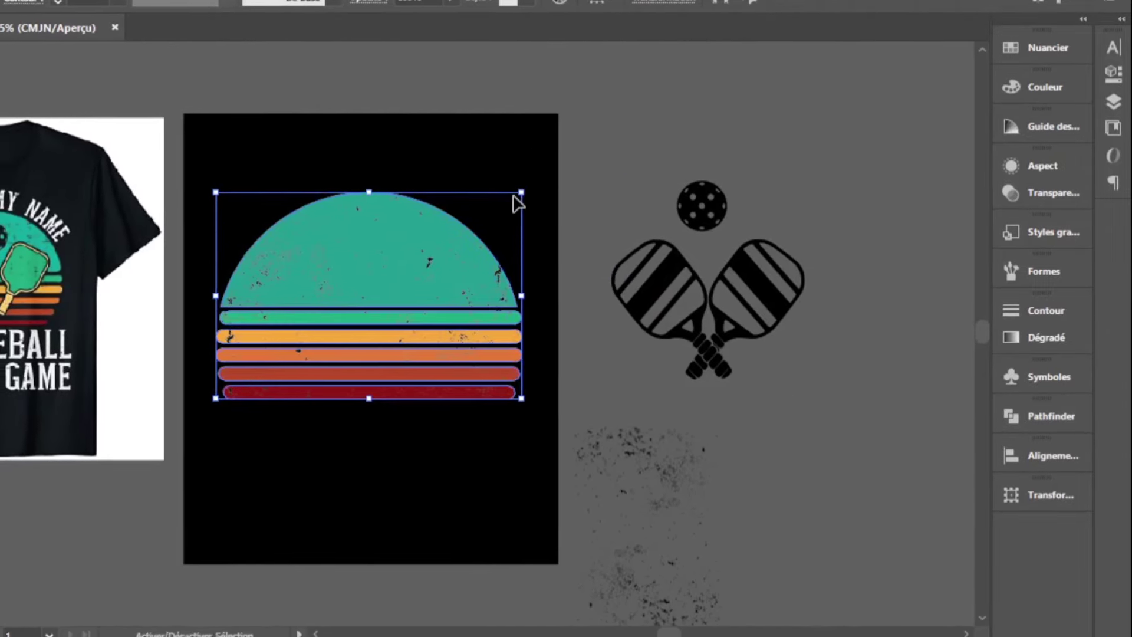
- Enlarge the textured sun slightly and recentre it across the black artboard
{"action": "left_click_drag", "start_coordinate": [521, 192], "coordinate": [548, 174]}
{"action": "left_click_drag", "start_coordinate": [423, 289], "coordinate": [451, 292]}
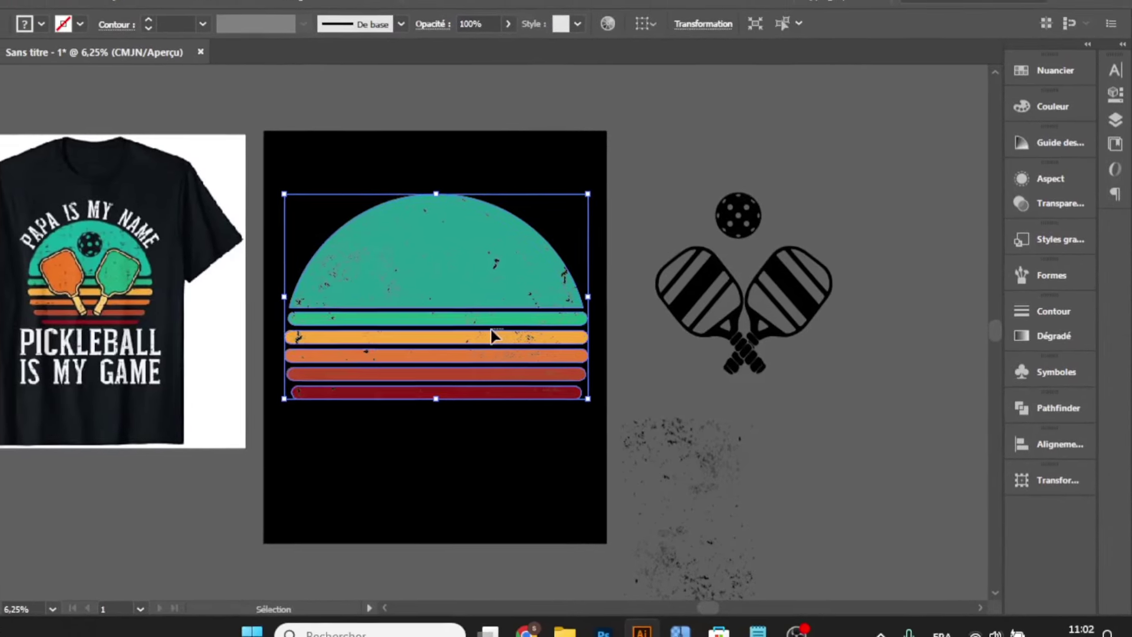
{"action": "left_click_drag", "start_coordinate": [492, 335], "coordinate": [486, 333]}
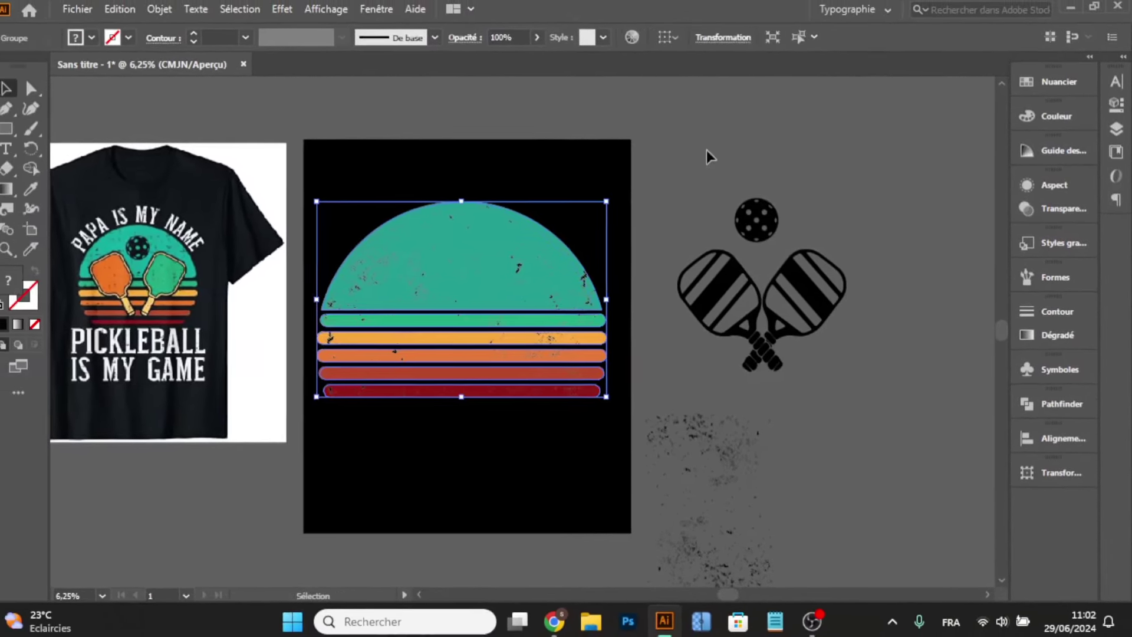
- Delete the leftover grunge texture lying outside the artboard below the paddles
{"action": "left_click", "coordinate": [706, 150]}
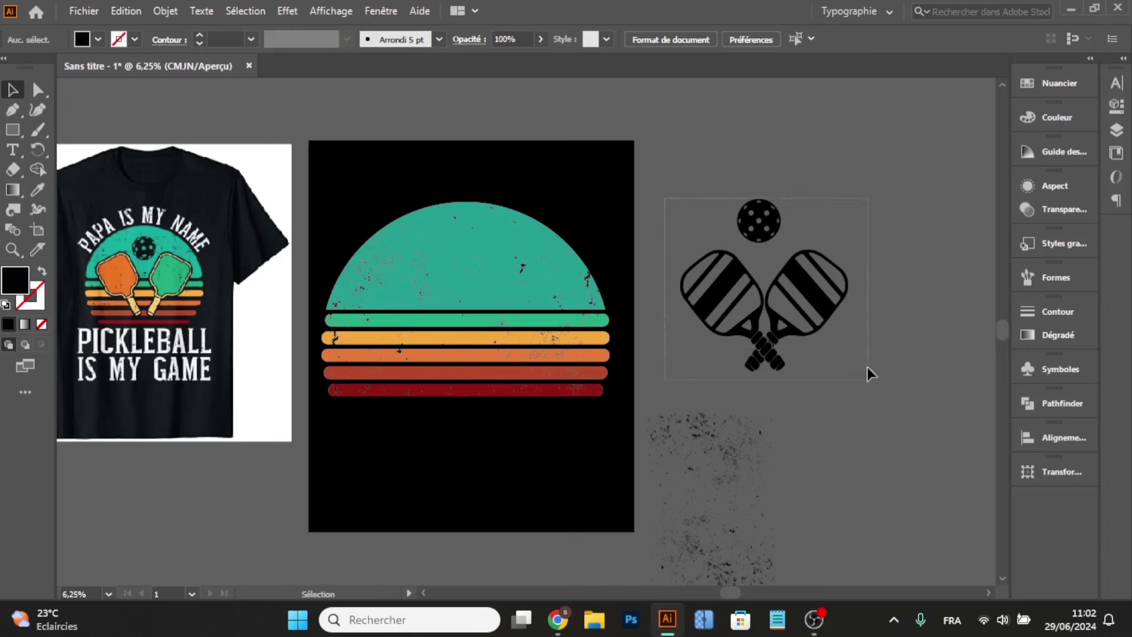
{"action": "left_click", "coordinate": [505, 309]}
{"action": "key", "text": "ctrl+shift+a"}
{"action": "left_click_drag", "start_coordinate": [838, 362], "coordinate": [838, 363]}
{"action": "key", "text": "ctrl+shift+a"}
{"action": "left_click", "coordinate": [698, 429]}
{"action": "key", "text": "Delete"}
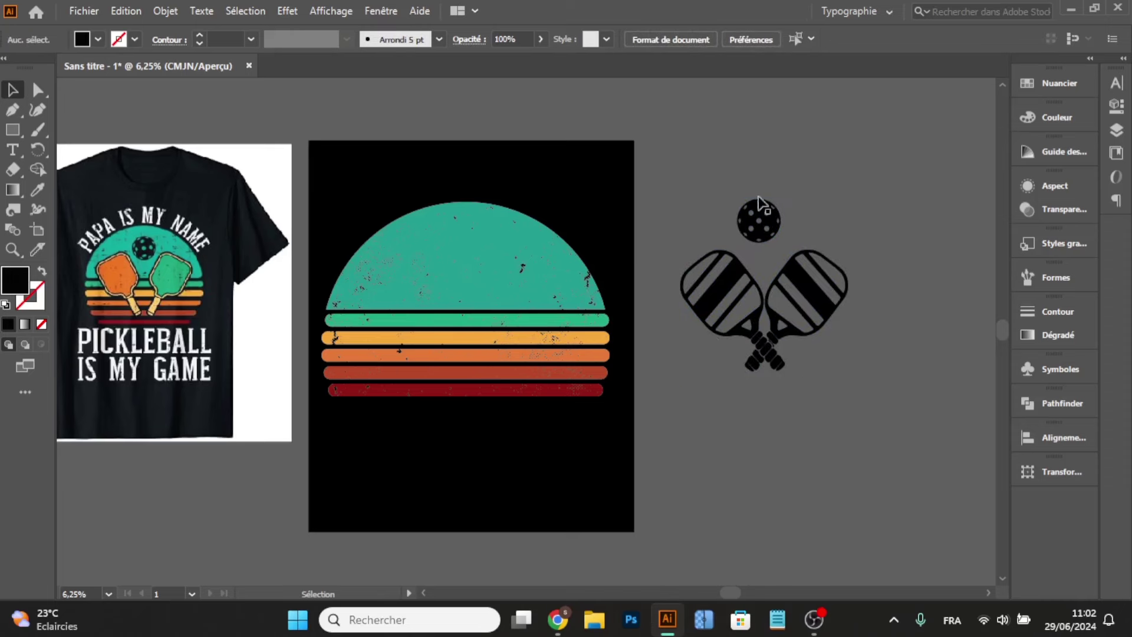
- Place the ball and crossed paddles over the middle of the retro sun and bring them to the front
{"action": "left_click_drag", "start_coordinate": [767, 228], "coordinate": [464, 228]}
{"action": "right_click", "coordinate": [464, 251]}
{"action": "left_click", "coordinate": [586, 169]}
{"action": "left_click", "coordinate": [589, 278]}
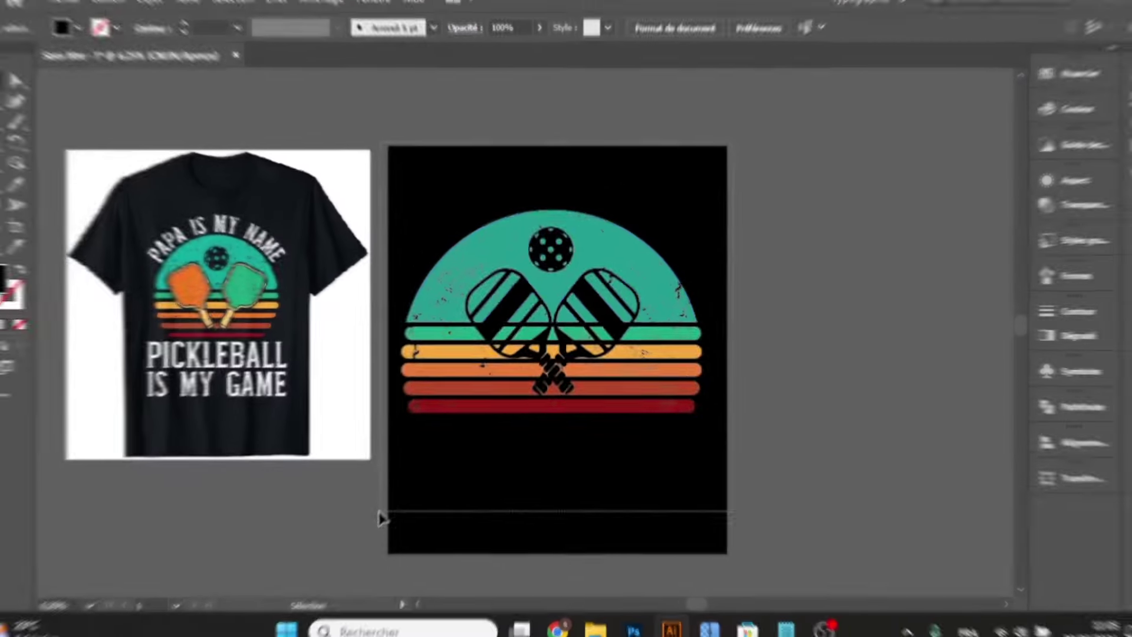
{"action": "right_click", "coordinate": [512, 347]}
{"action": "left_click", "coordinate": [567, 196]}
{"action": "left_click", "coordinate": [675, 259]}
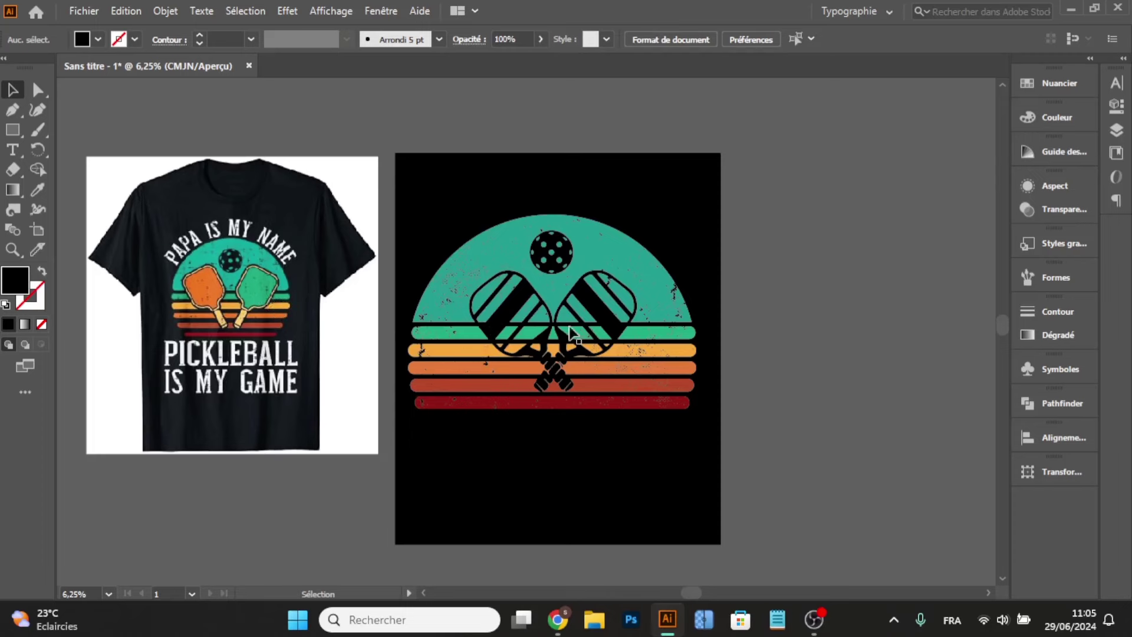
- Switch to the Merch Dominator page in the browser, copy "Papa My Name" from the product title, and return to Illustrator
{"action": "left_click", "coordinate": [12, 151]}
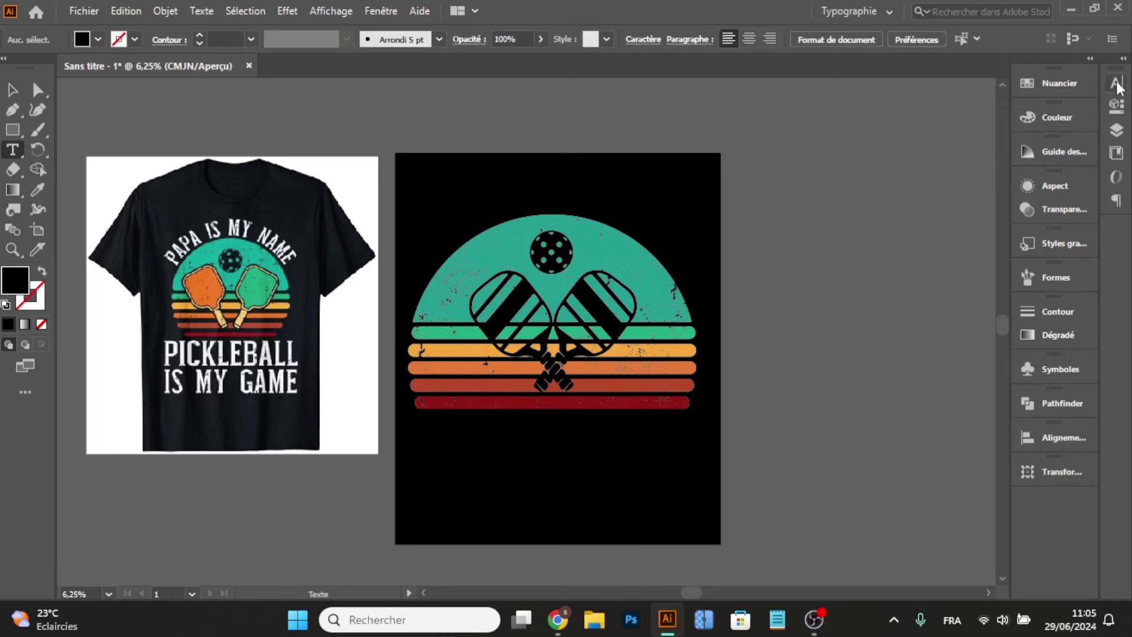
{"action": "left_click", "coordinate": [557, 619]}
{"action": "left_click", "coordinate": [164, 9]}
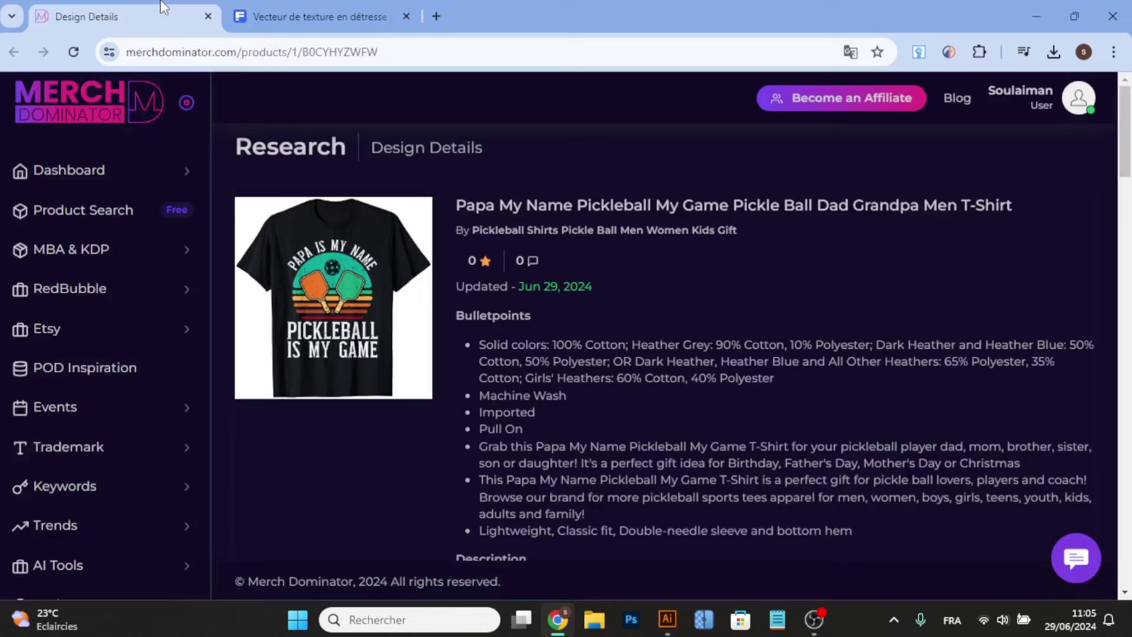
{"action": "left_click_drag", "start_coordinate": [461, 201], "coordinate": [557, 203]}
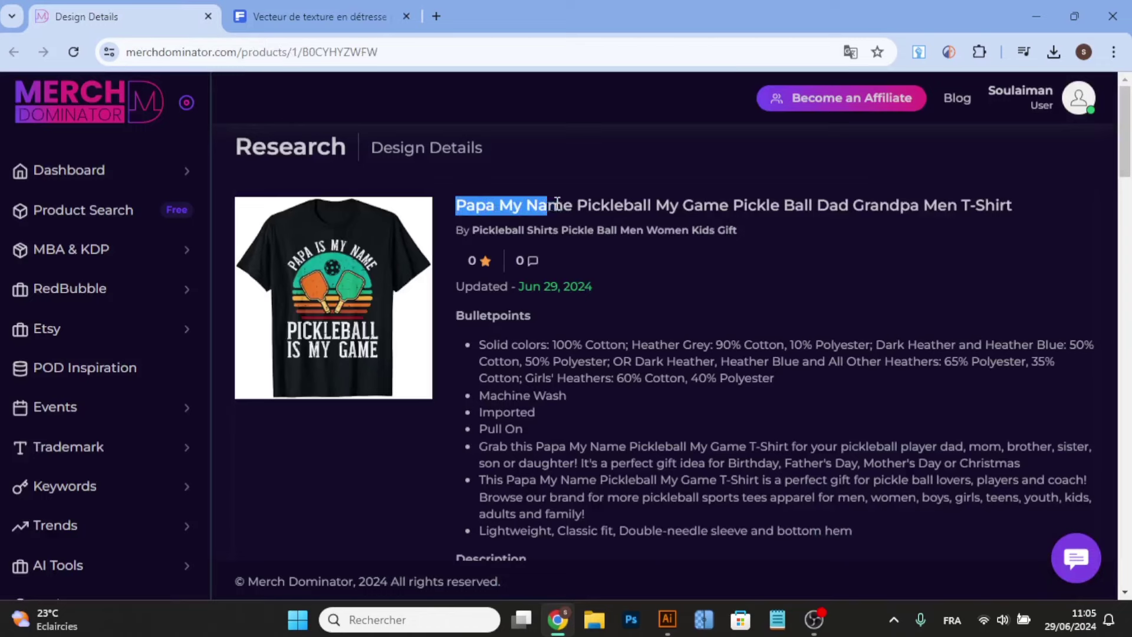
{"action": "left_click", "coordinate": [665, 619]}
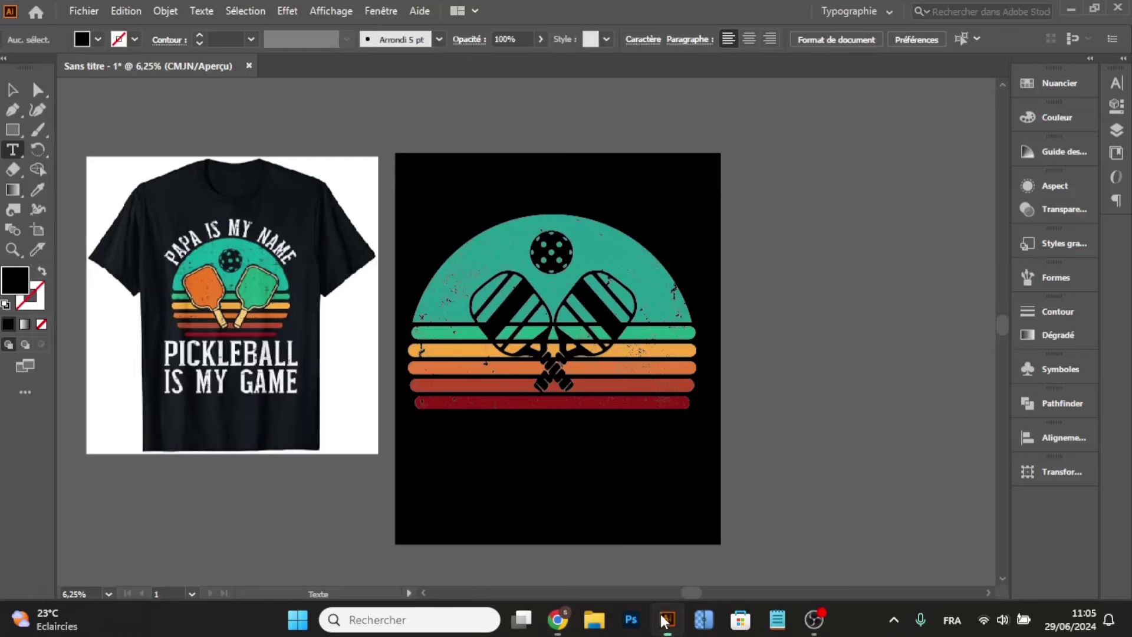
- Add the text "Papa My Name" beside the artboard at 200 pt in the PrequelDemo-Regular font
{"action": "left_click", "coordinate": [1116, 87]}
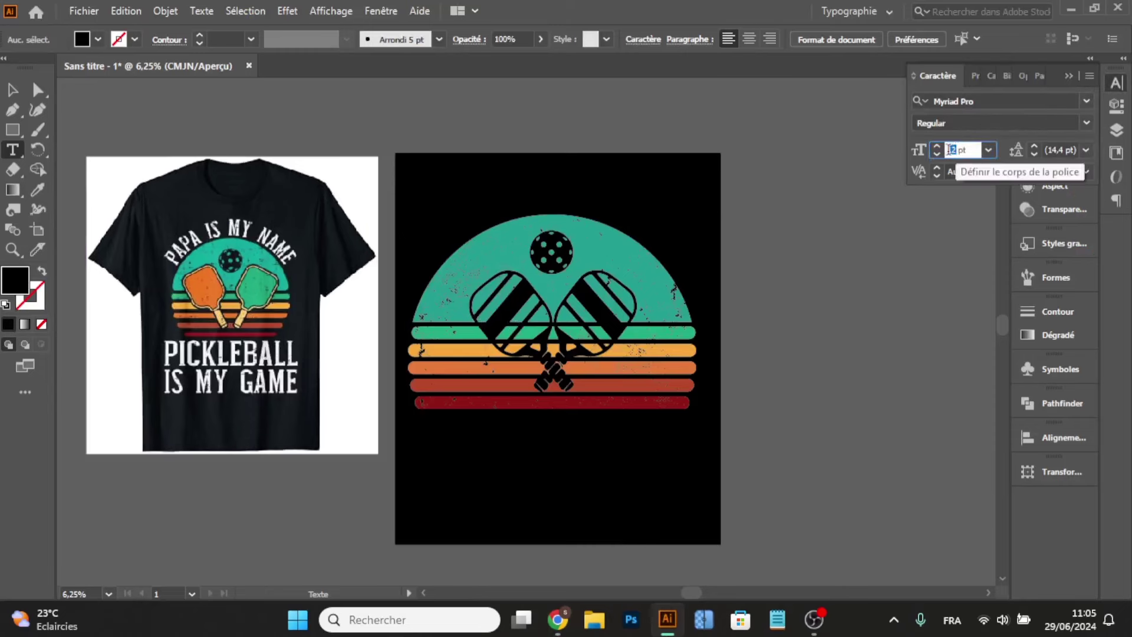
{"action": "left_click", "coordinate": [831, 287]}
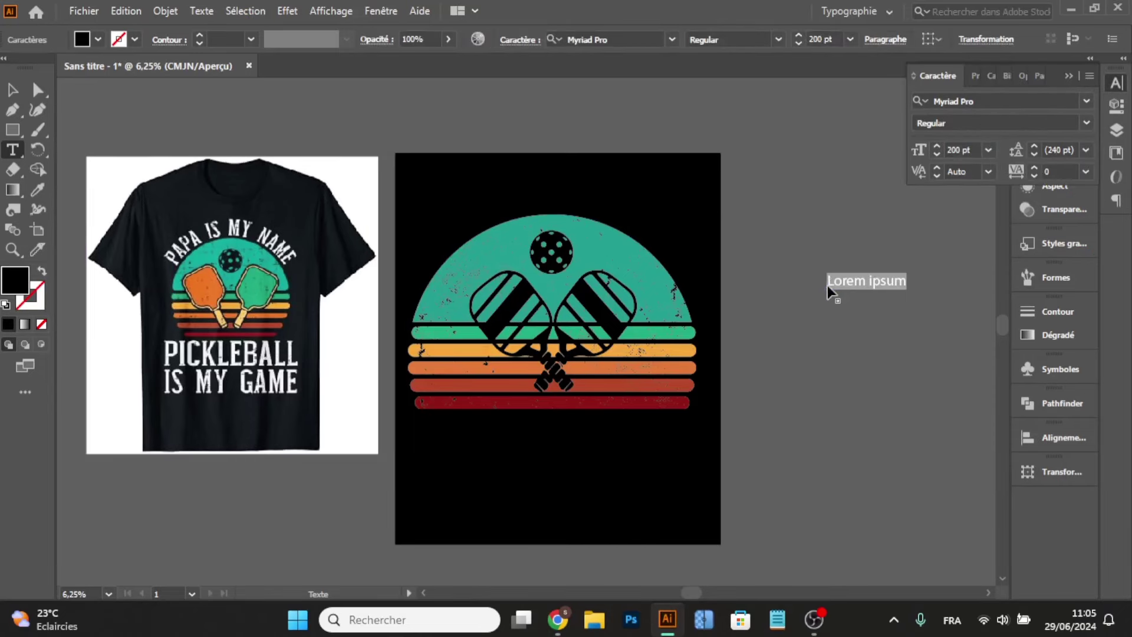
{"action": "type", "text": "Papa My Name"}
{"action": "left_click", "coordinate": [12, 91]}
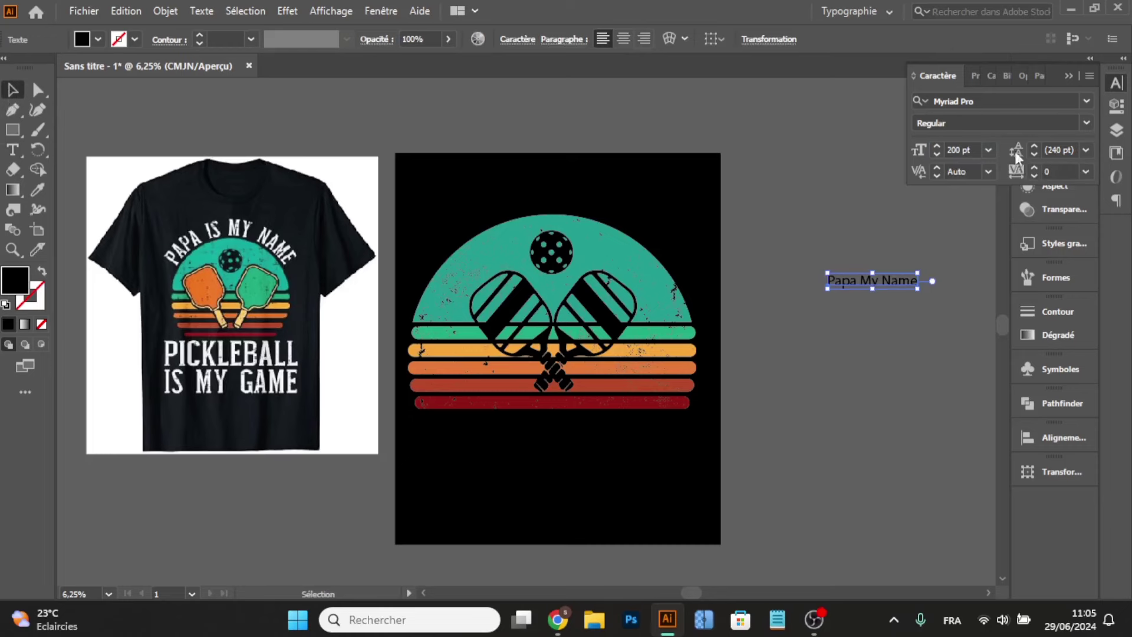
{"action": "left_click", "coordinate": [1088, 103]}
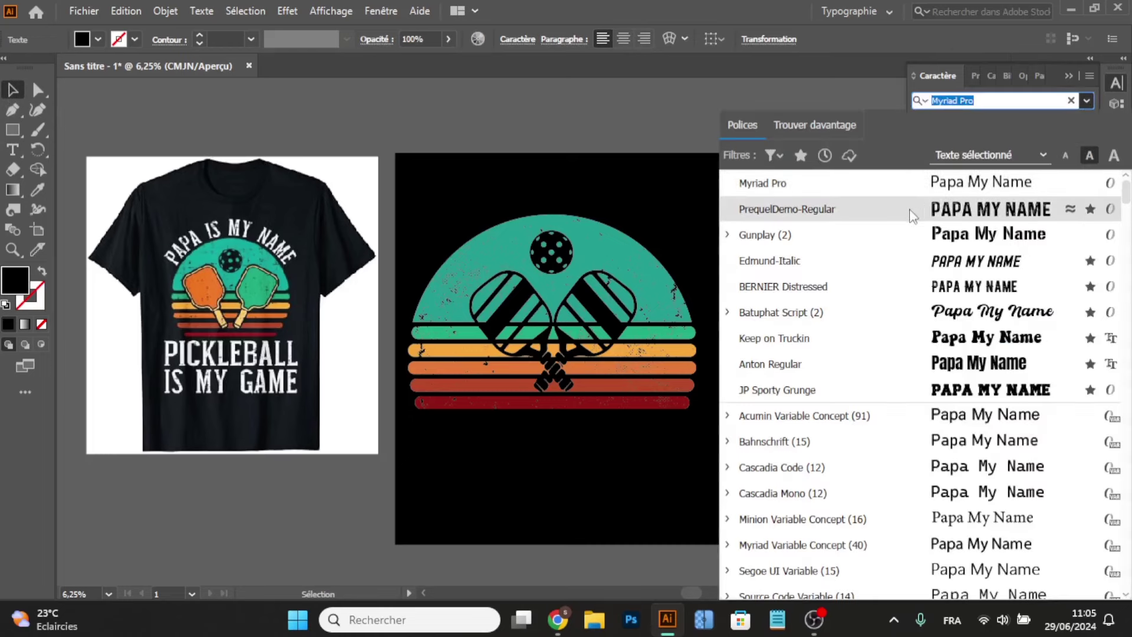
{"action": "left_click", "coordinate": [910, 211]}
- Place the "Papa My Name" text above the sun, coloured with white sampled from the reference image and enlarged to about 544 pt
{"action": "left_click_drag", "start_coordinate": [870, 285], "coordinate": [546, 205]}
{"action": "left_click", "coordinate": [37, 189]}
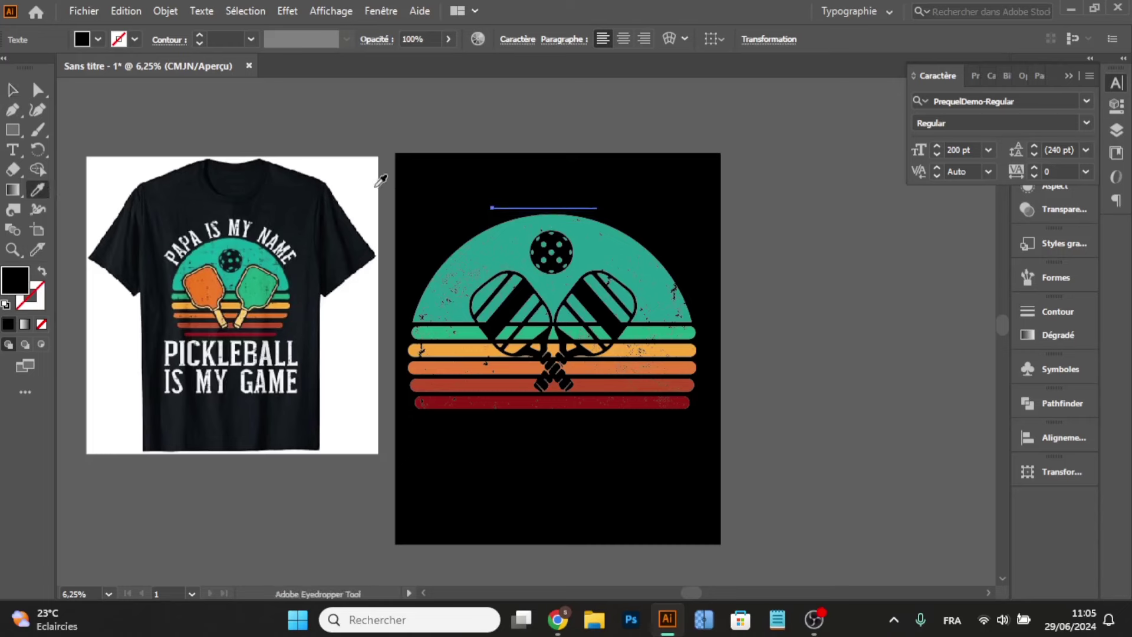
{"action": "left_click", "coordinate": [354, 168]}
{"action": "key", "text": "v"}
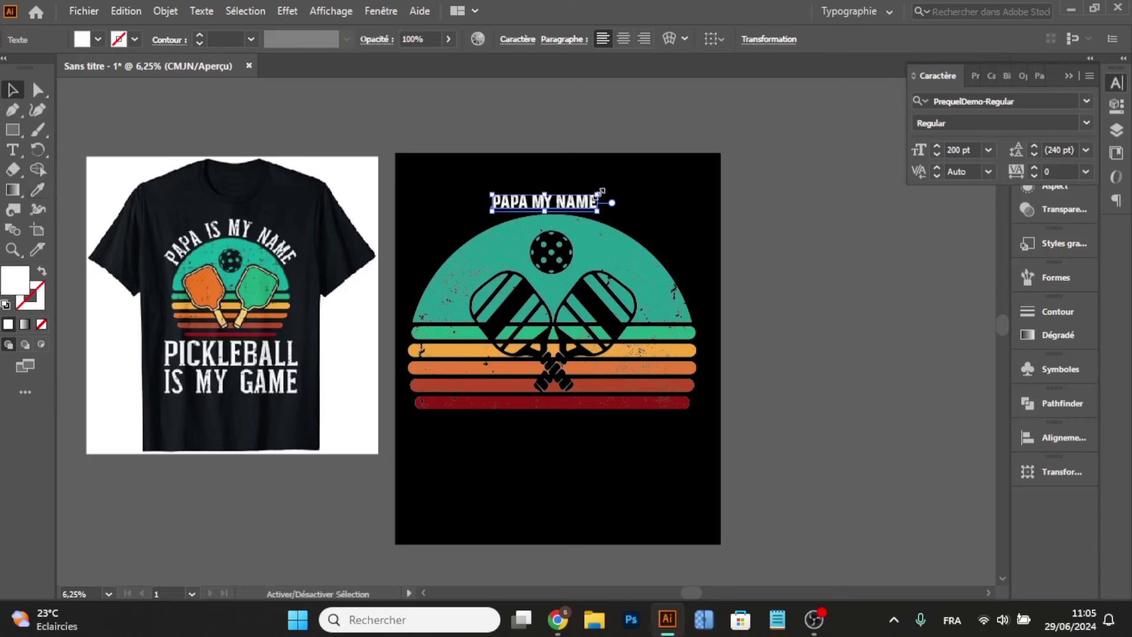
{"action": "left_click_drag", "start_coordinate": [598, 194], "coordinate": [660, 199]}
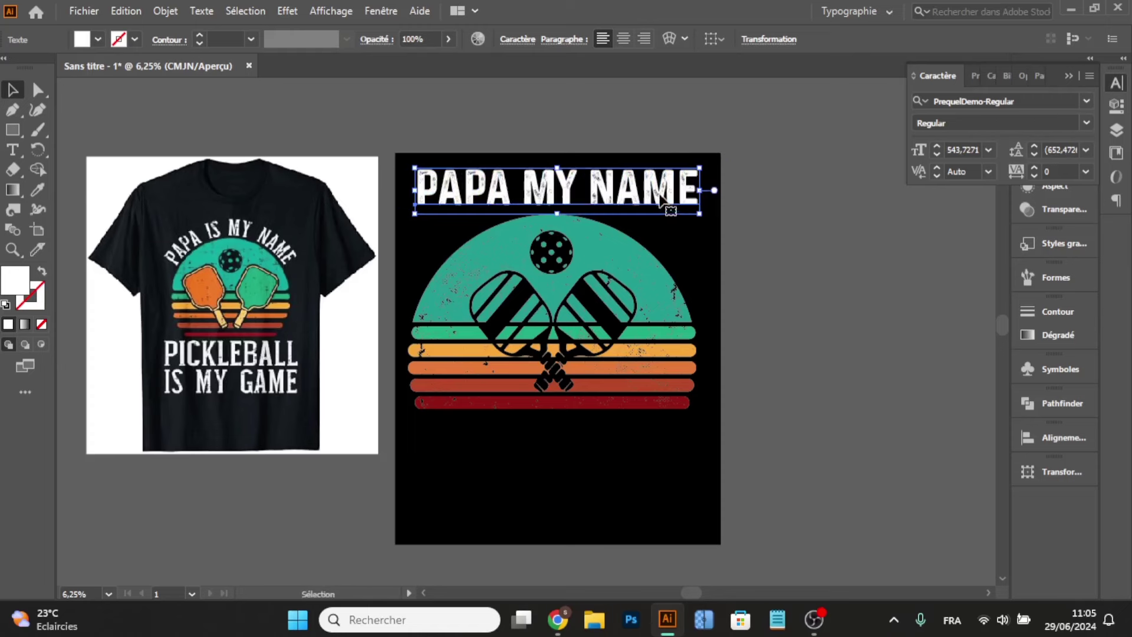
- Warp the "Papa My Name" text with a horizontal Arc at 50% bend and lower it around the sun's upper edge
{"action": "left_click", "coordinate": [670, 40]}
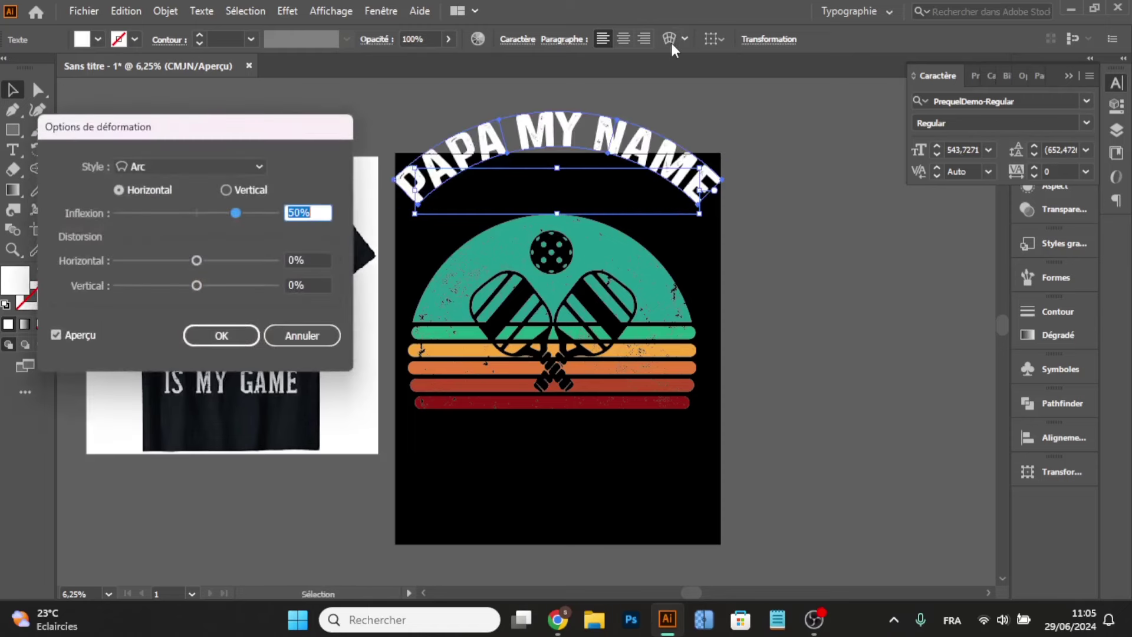
{"action": "left_click", "coordinate": [223, 336]}
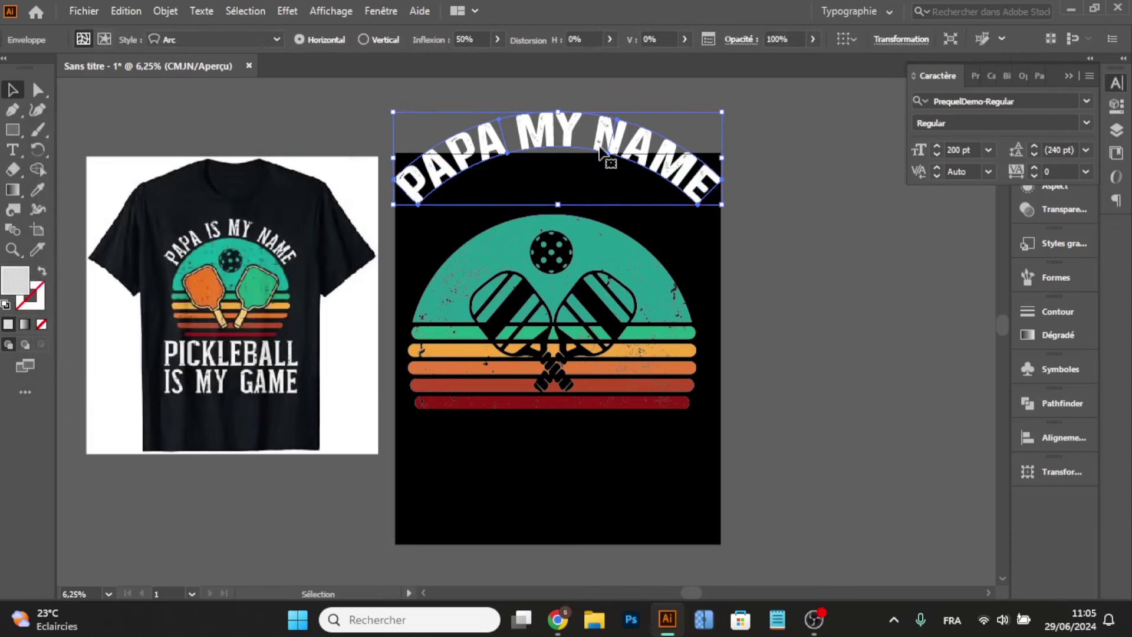
{"action": "left_click_drag", "start_coordinate": [606, 156], "coordinate": [606, 203]}
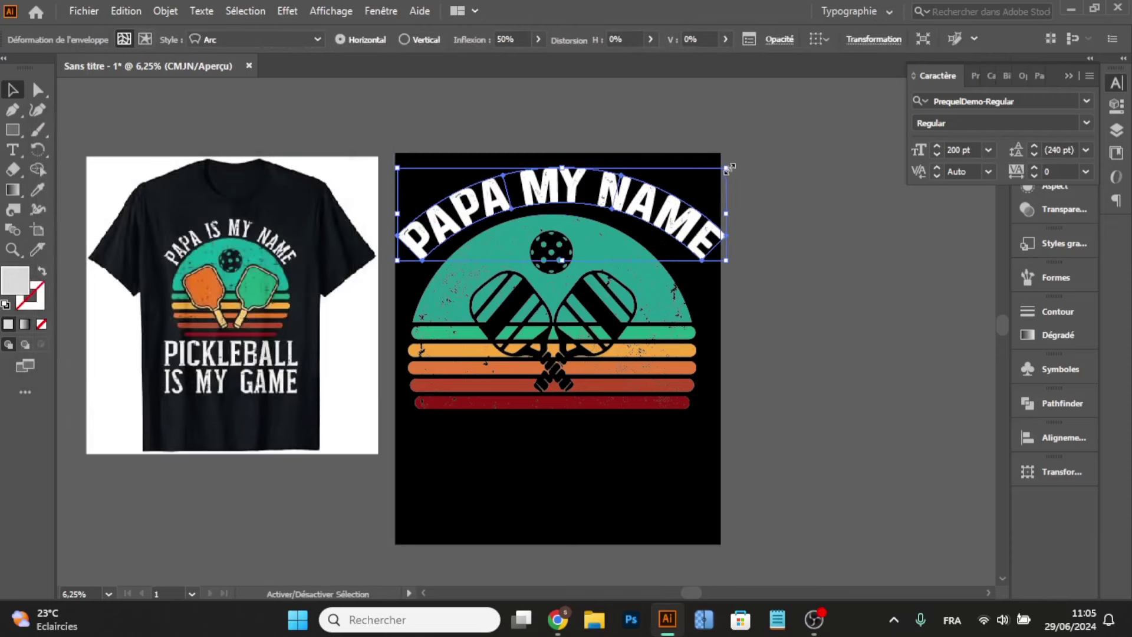
- Shrink the arched "Papa My Name" text slightly and set its Arc bend to 72% above the sun
{"action": "left_click_drag", "start_coordinate": [721, 164], "coordinate": [706, 174]}
{"action": "left_click", "coordinate": [646, 195]}
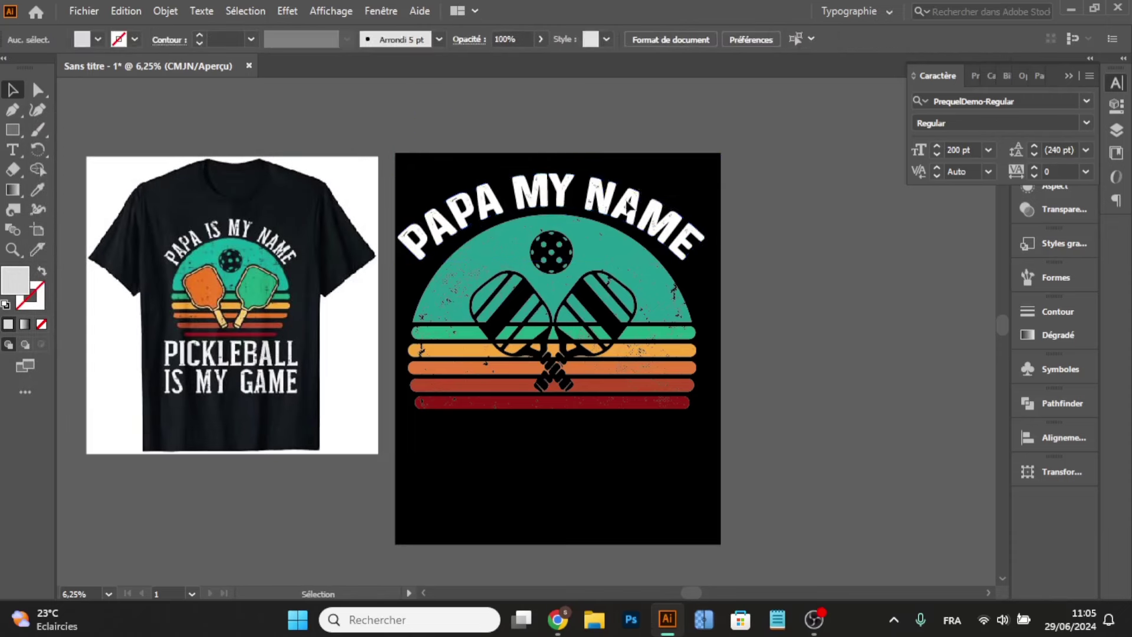
{"action": "left_click_drag", "start_coordinate": [630, 206], "coordinate": [635, 209]}
{"action": "left_click", "coordinate": [538, 39]}
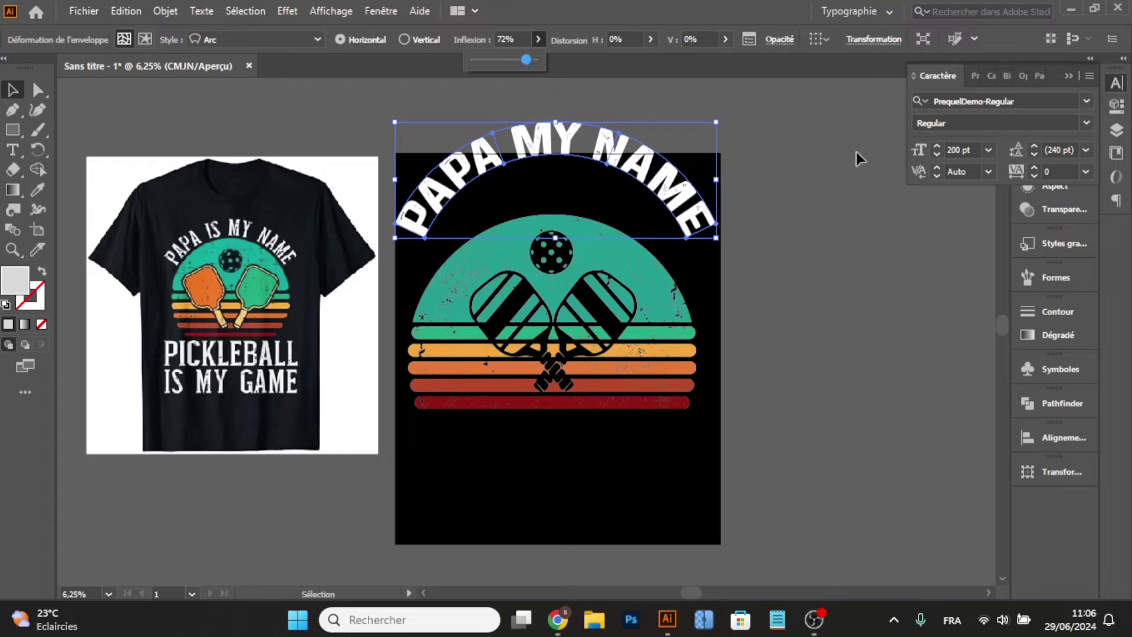
{"action": "left_click", "coordinate": [773, 132]}
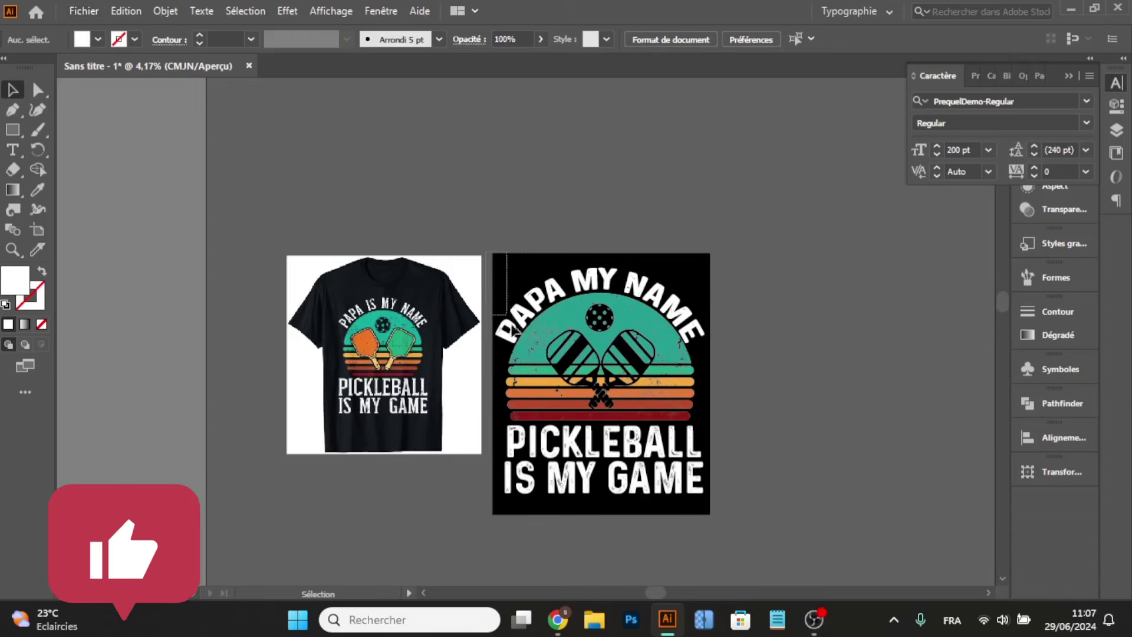
- Delete the black background rectangle behind the pickleball design, keeping the artwork and text
{"action": "left_click_drag", "start_coordinate": [485, 253], "coordinate": [715, 535]}
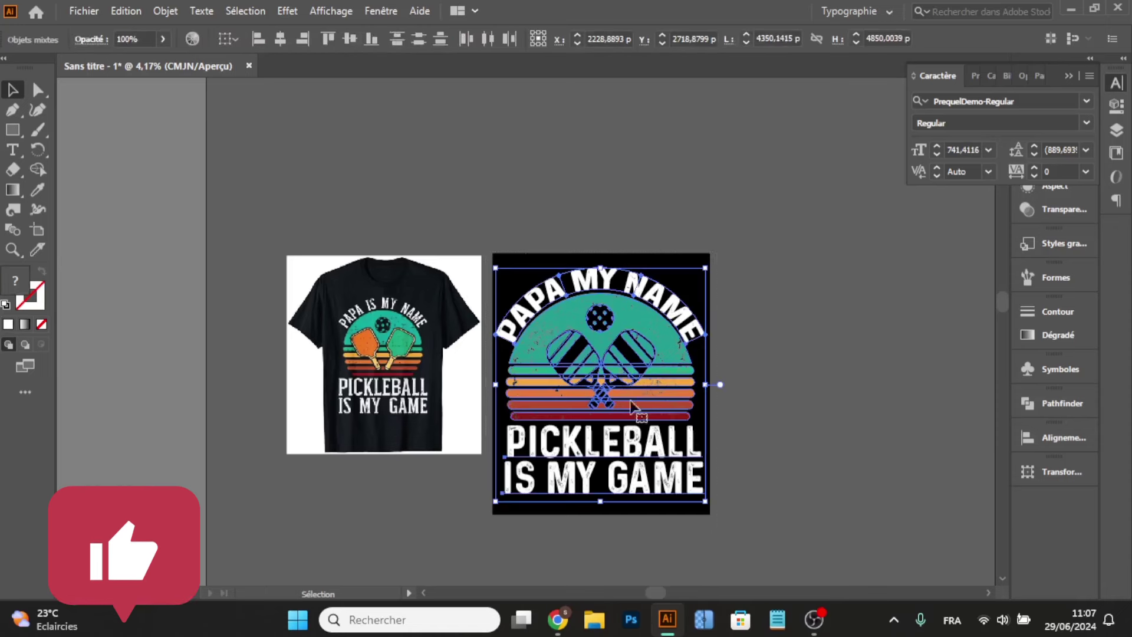
{"action": "key", "text": "ctrl+shift+a"}
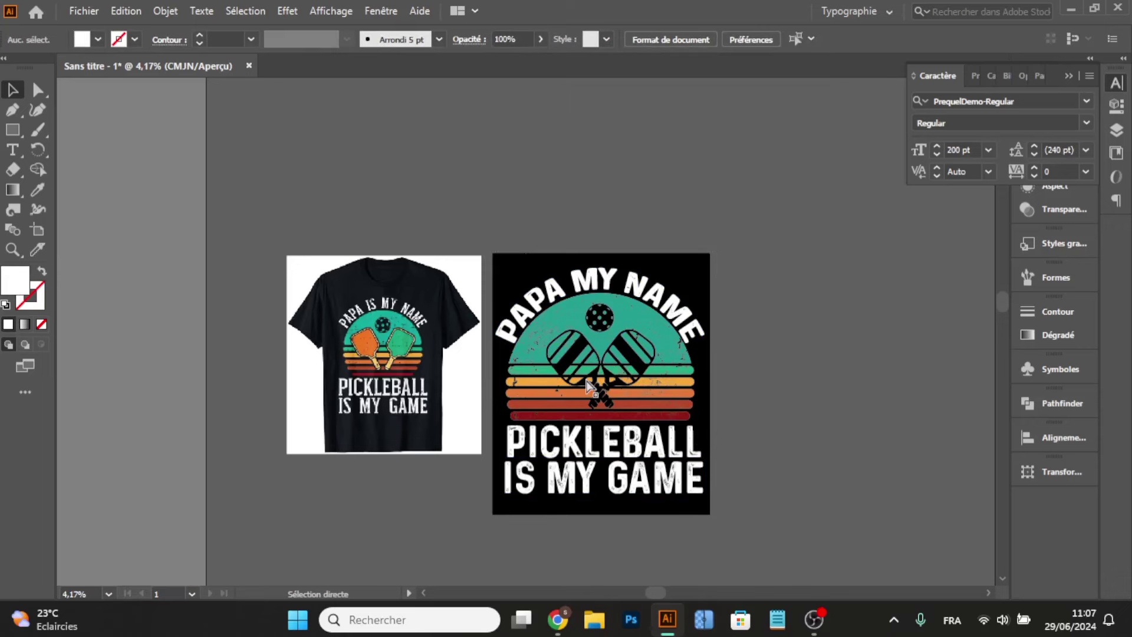
{"action": "left_click", "coordinate": [589, 385]}
{"action": "key", "text": "Delete"}
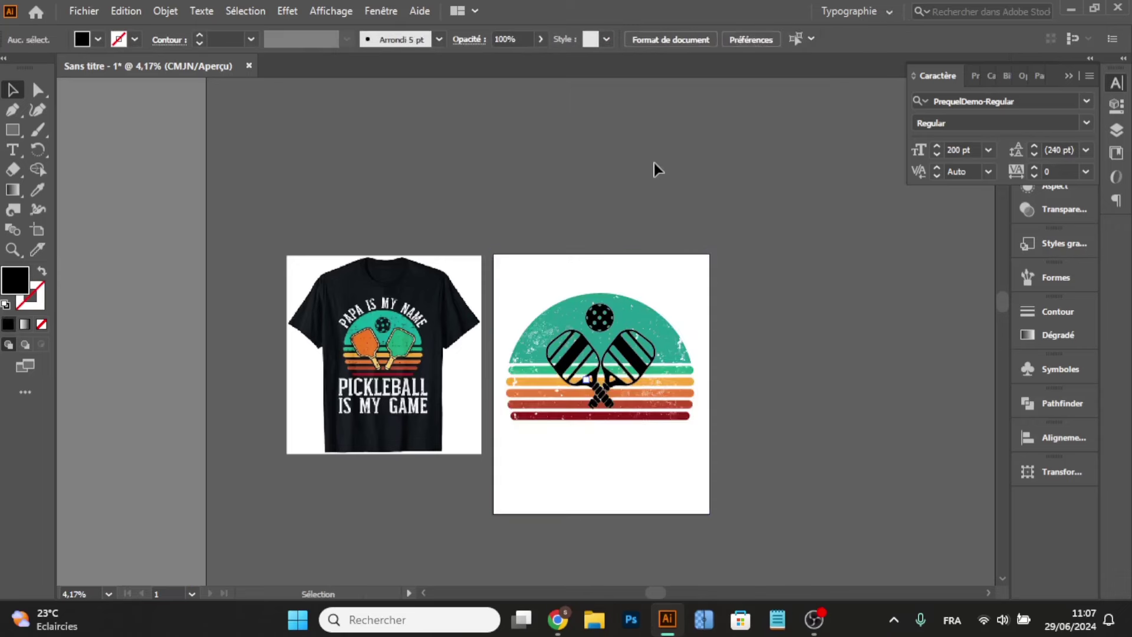
- Show the transparency grid, enlarge the whole design to about 4444 by 4955 centred on the artboard, and hide the grid
{"action": "key", "text": "ctrl+shift+d"}
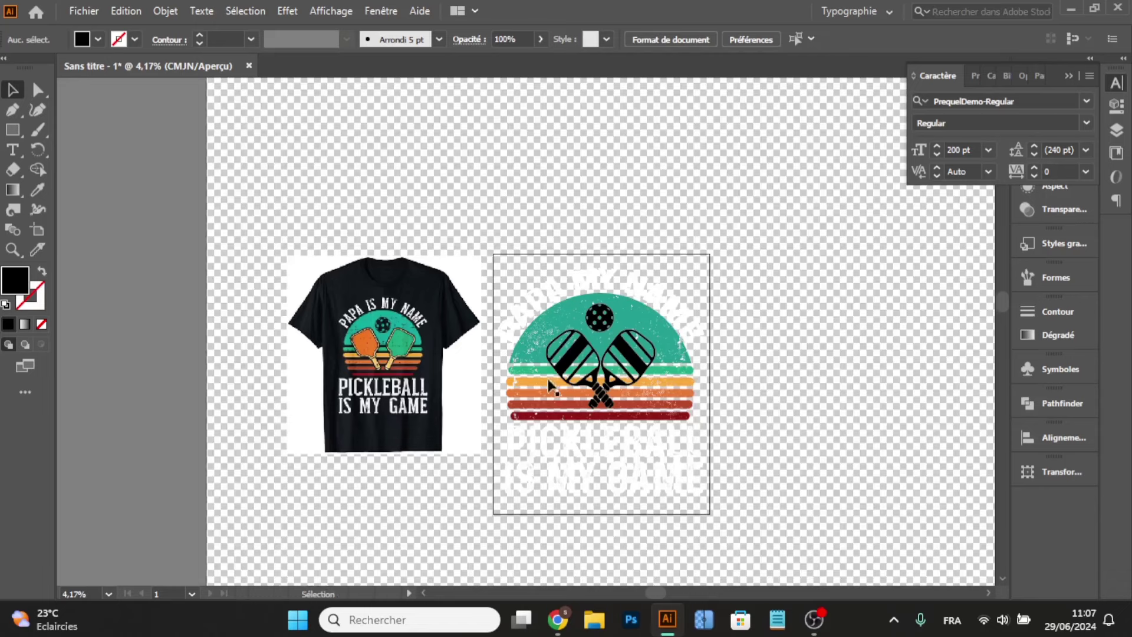
{"action": "left_click_drag", "start_coordinate": [799, 227], "coordinate": [498, 569]}
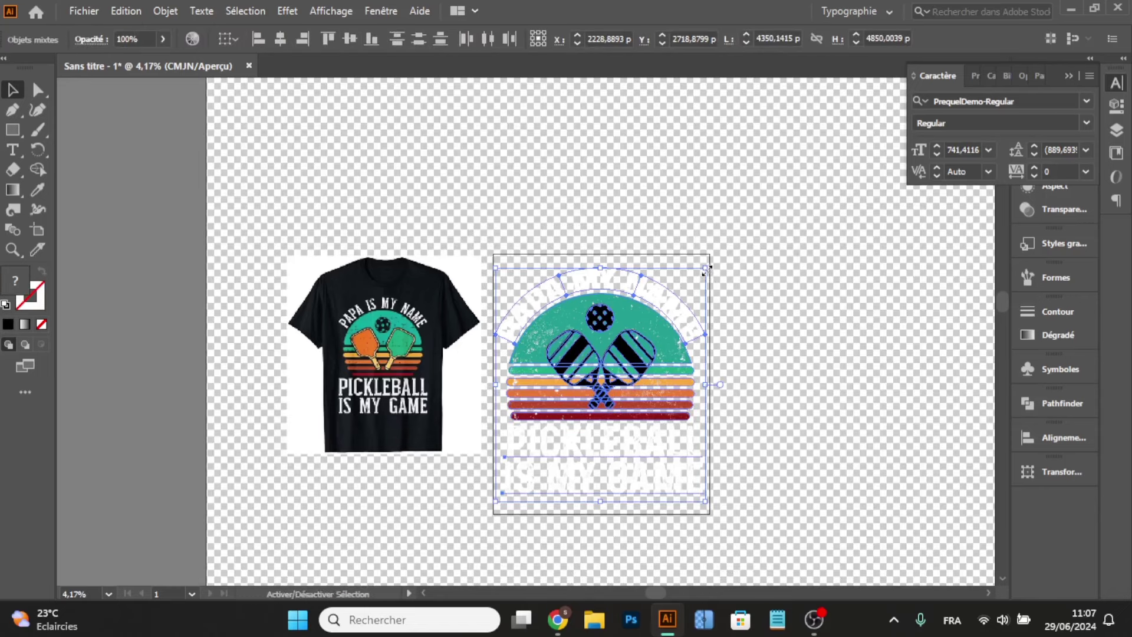
{"action": "left_click_drag", "start_coordinate": [706, 270], "coordinate": [709, 263]}
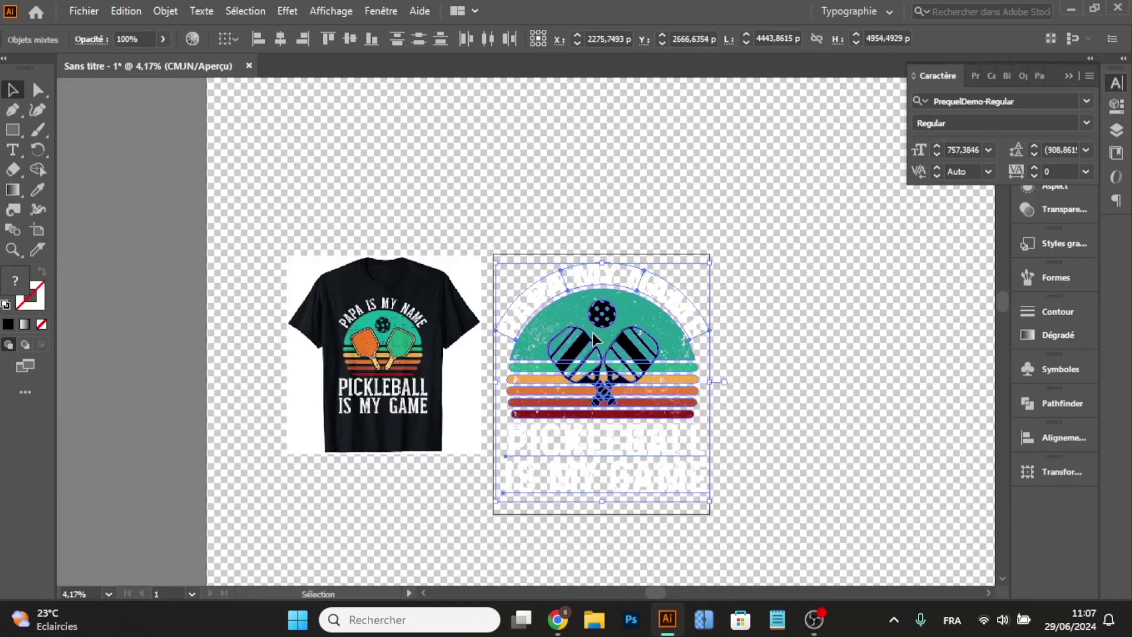
{"action": "left_click_drag", "start_coordinate": [594, 338], "coordinate": [592, 333]}
{"action": "left_click", "coordinate": [476, 175]}
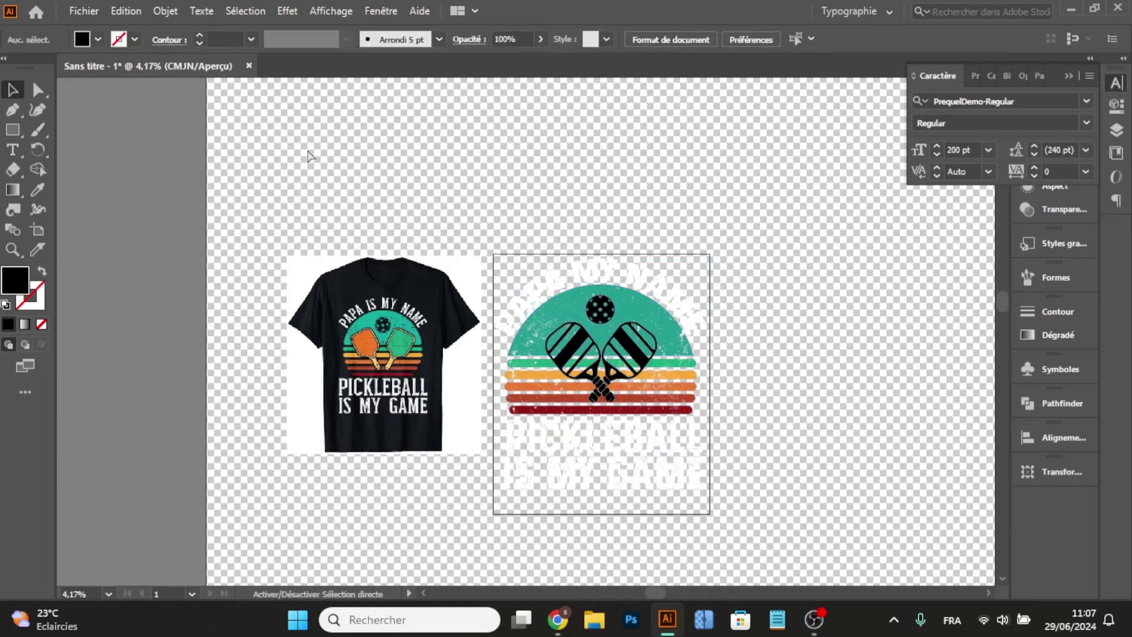
{"action": "key", "text": "ctrl+shift+d"}
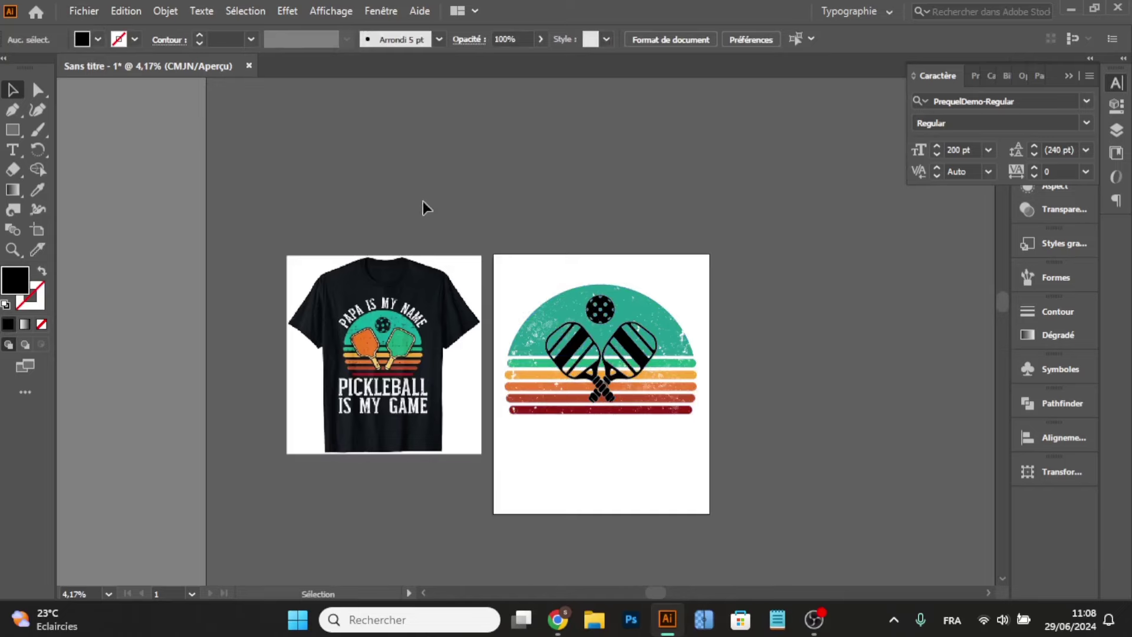
- Switch to the browser and apply the coupon code SOULIFE50 on the Merch Dominator pricing plans page
{"action": "left_click", "coordinate": [558, 620]}
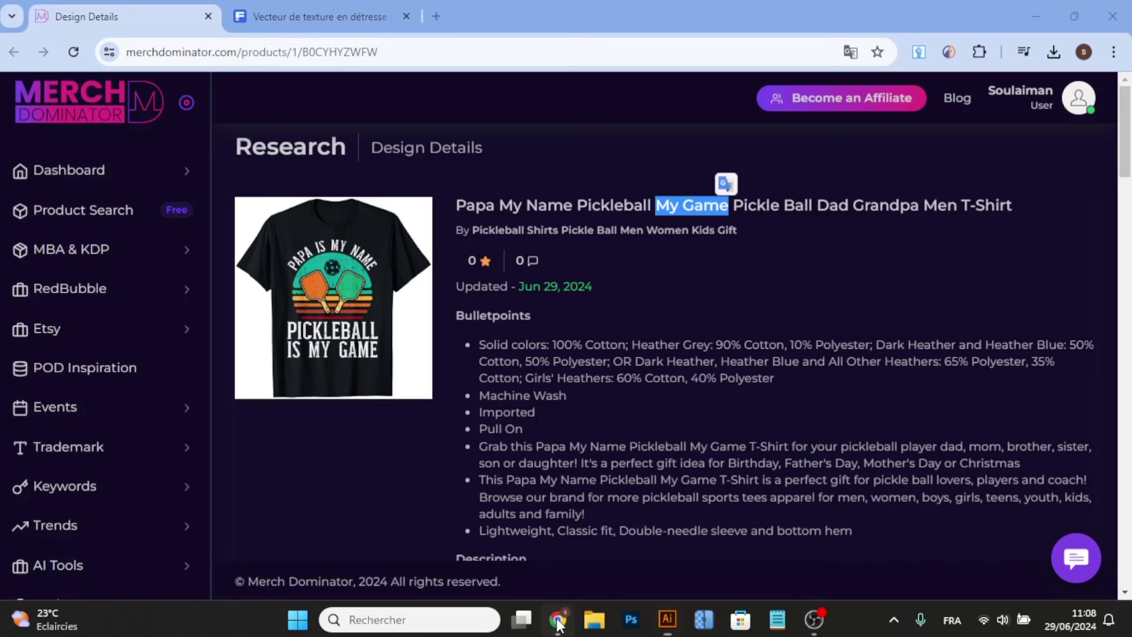
{"action": "left_click", "coordinate": [475, 333]}
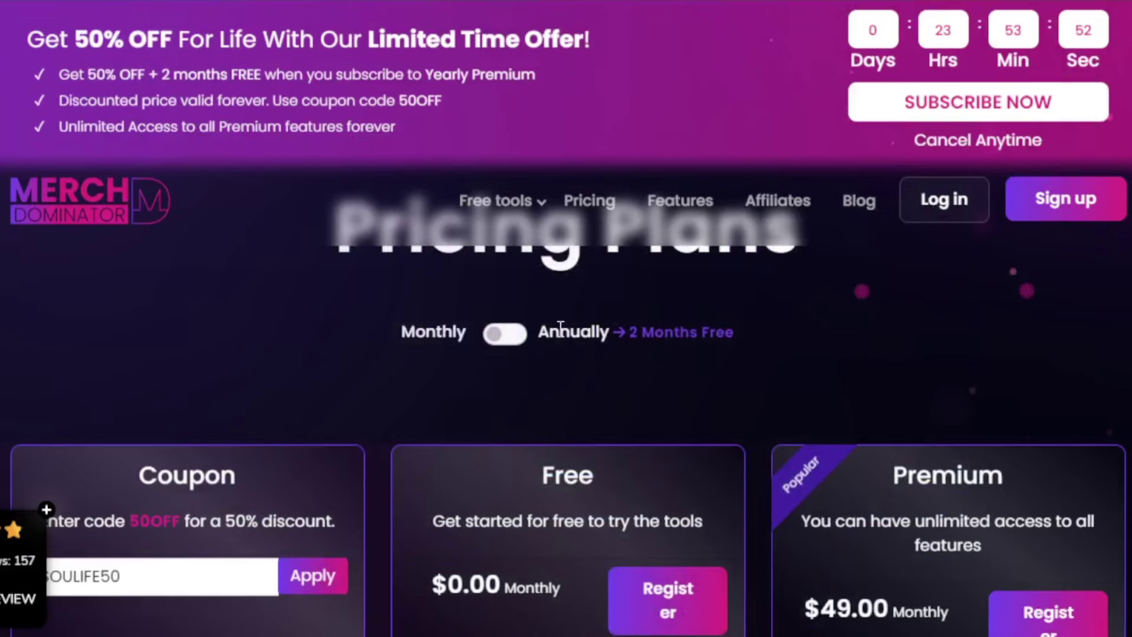
{"action": "scroll", "coordinate": [429, 353], "scroll_direction": "down", "scroll_amount": 2}
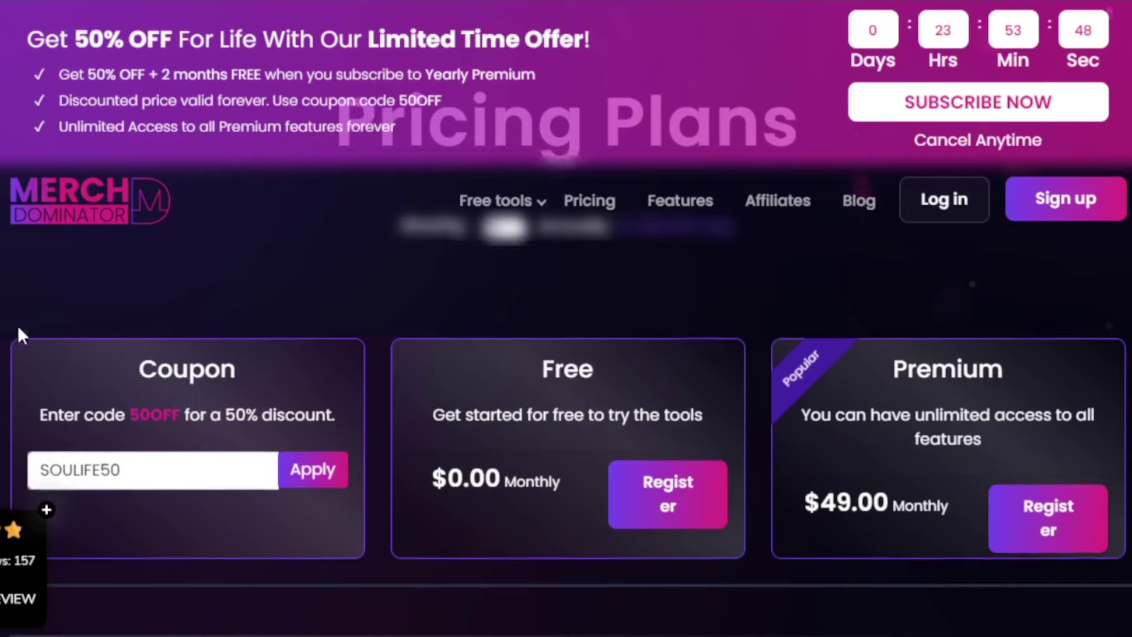
{"action": "scroll", "coordinate": [16, 330], "scroll_direction": "down", "scroll_amount": 2}
{"action": "left_click_drag", "start_coordinate": [126, 377], "coordinate": [36, 387]}
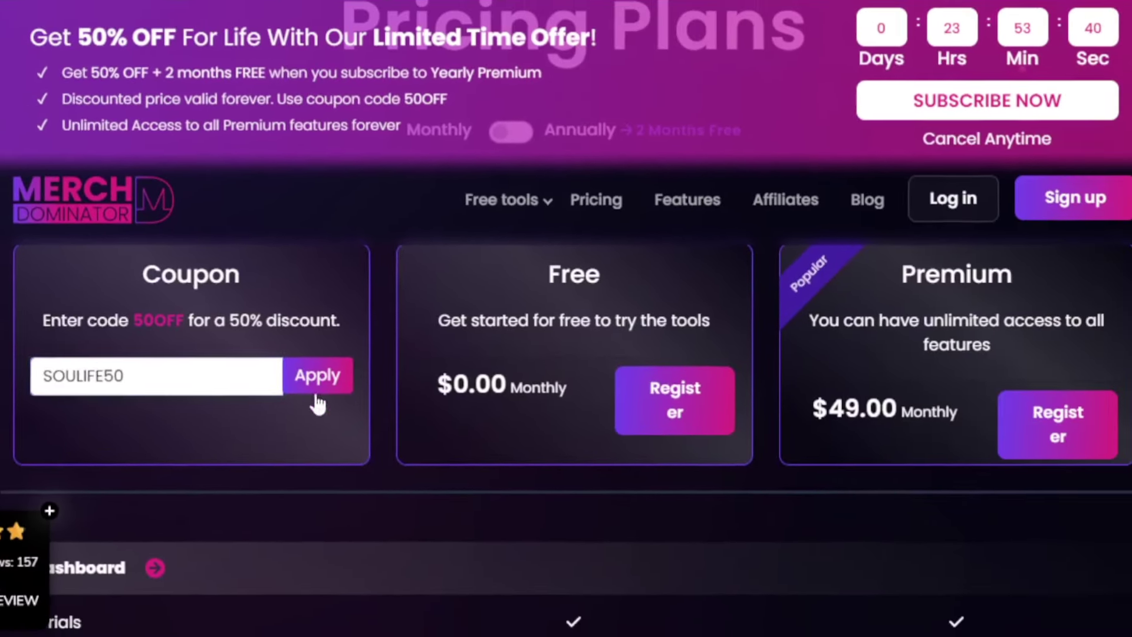
{"action": "left_click", "coordinate": [568, 387]}
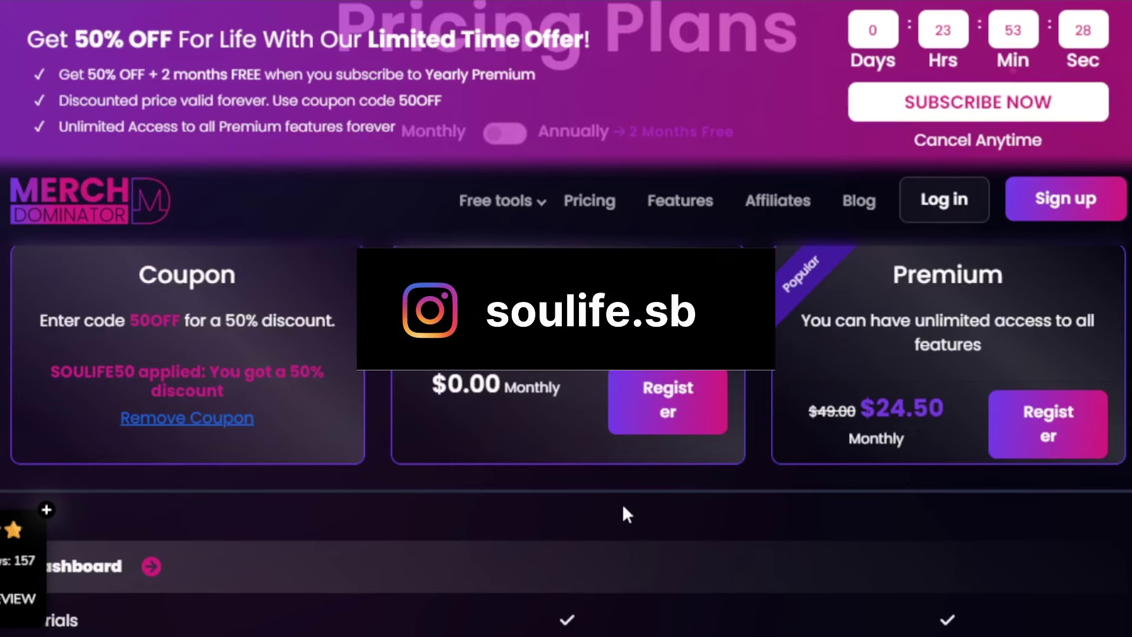
{"action": "left_click_drag", "start_coordinate": [50, 370], "coordinate": [126, 369]}
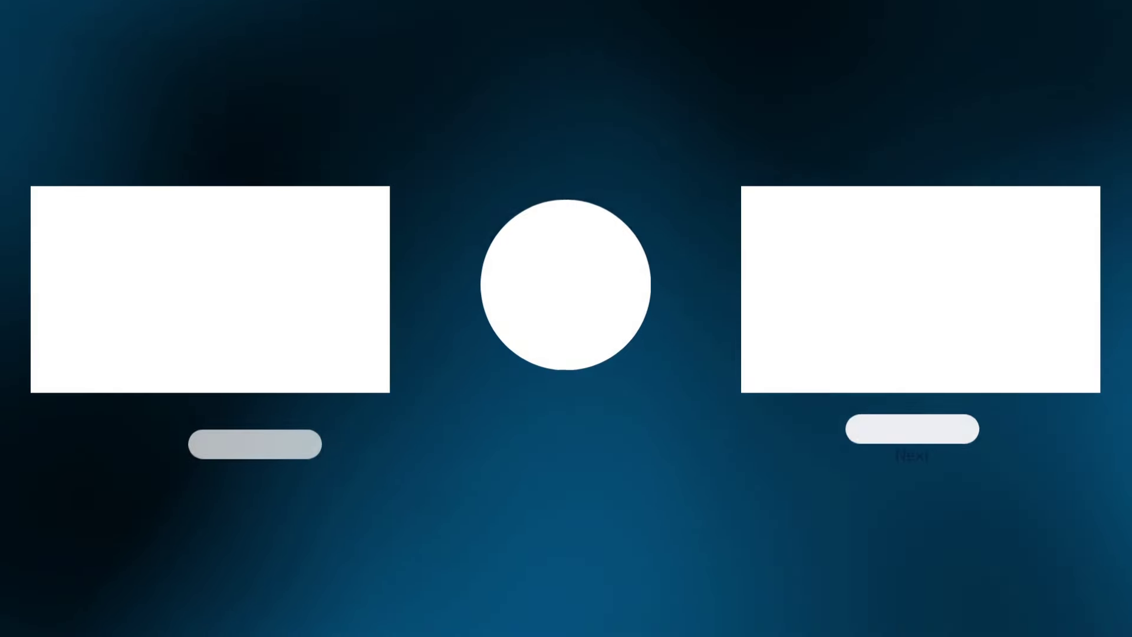